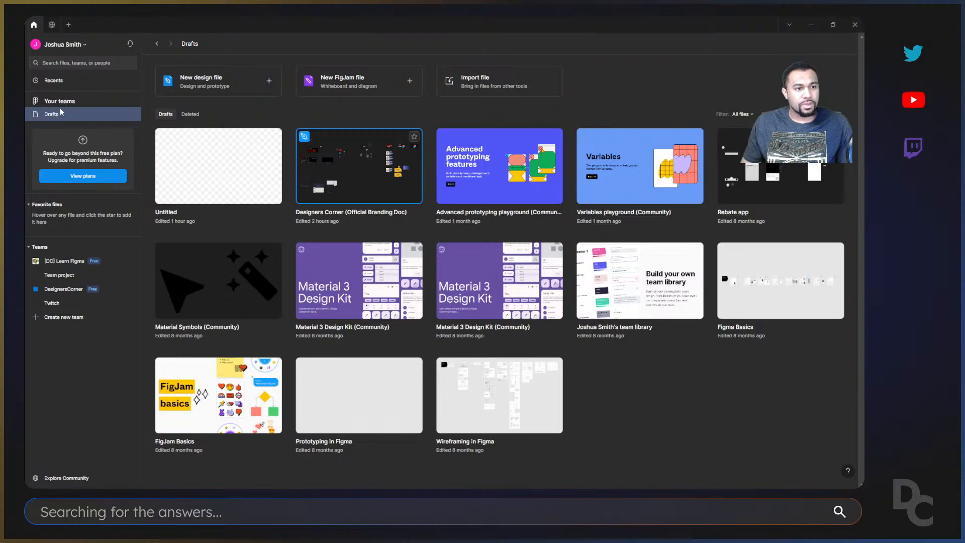
Check the [DC] Learn Figma and DesignersCorner teams, return to Drafts and create a new design file there.
click(63, 261)
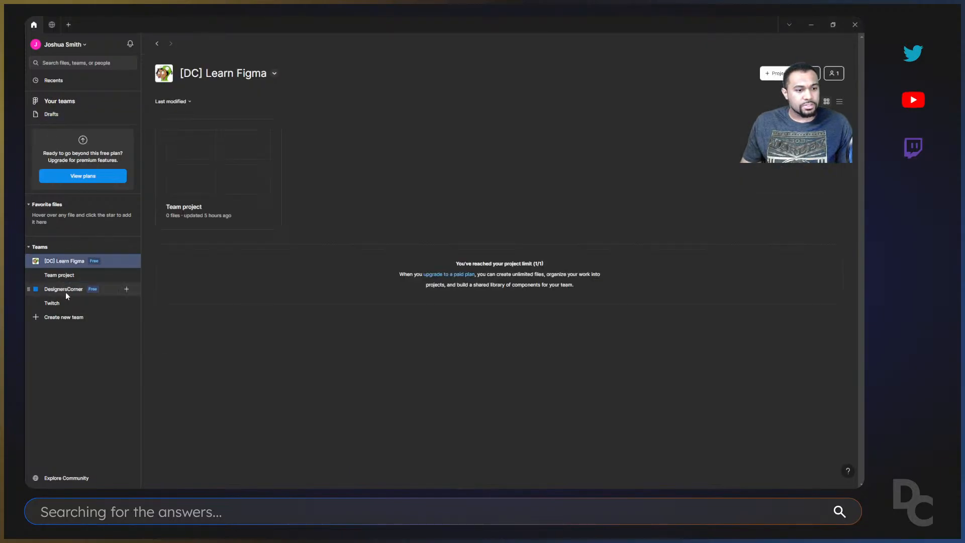
click(65, 291)
click(62, 262)
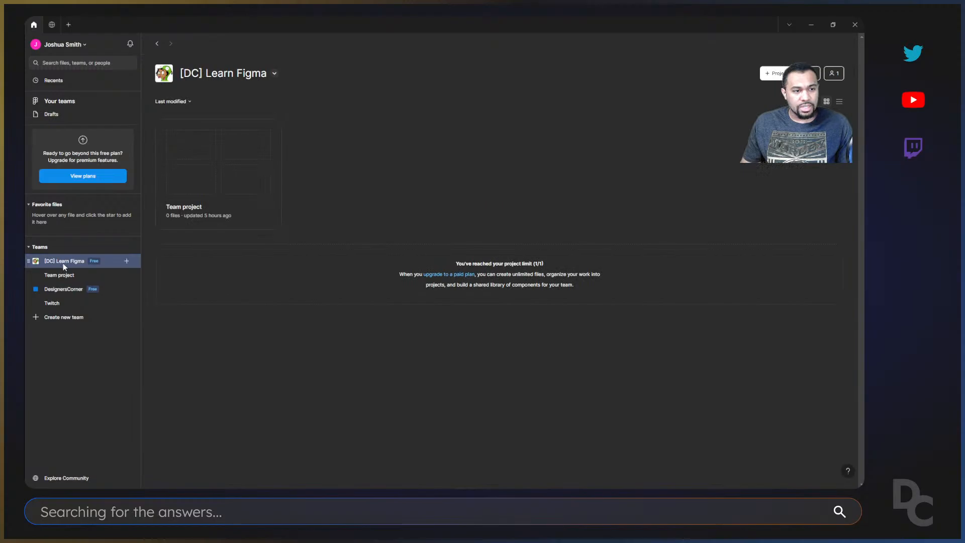
click(52, 114)
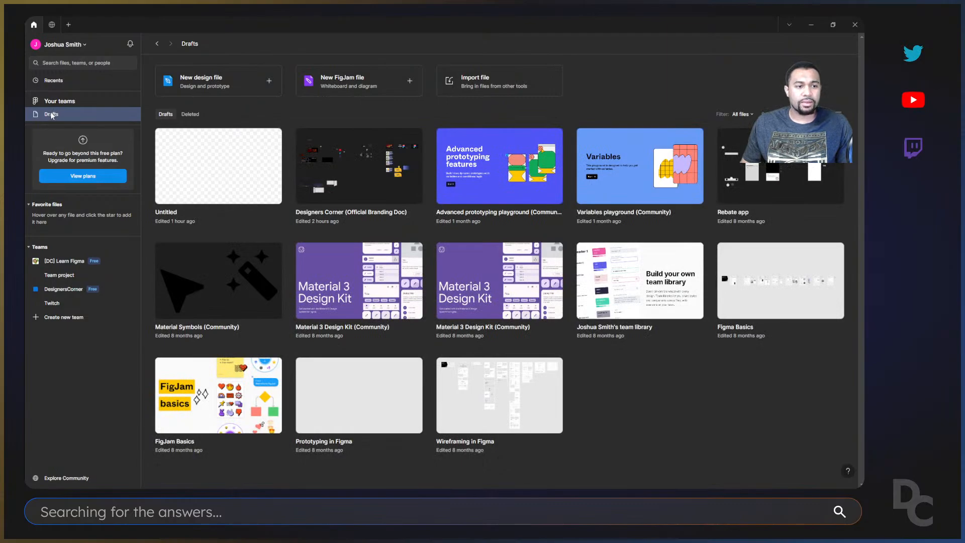
click(253, 79)
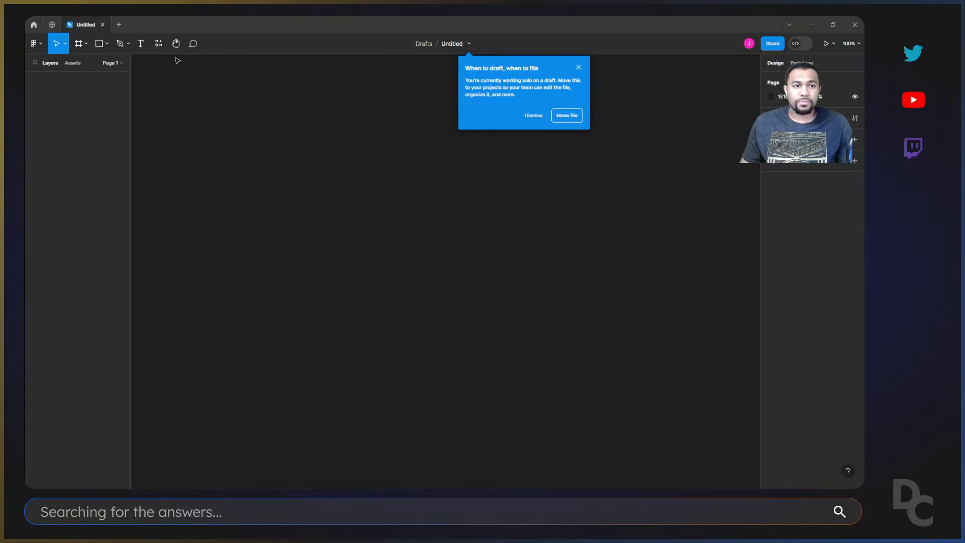
Look through the variants offered by the Move, Frame, shape and Pen tools.
click(65, 44)
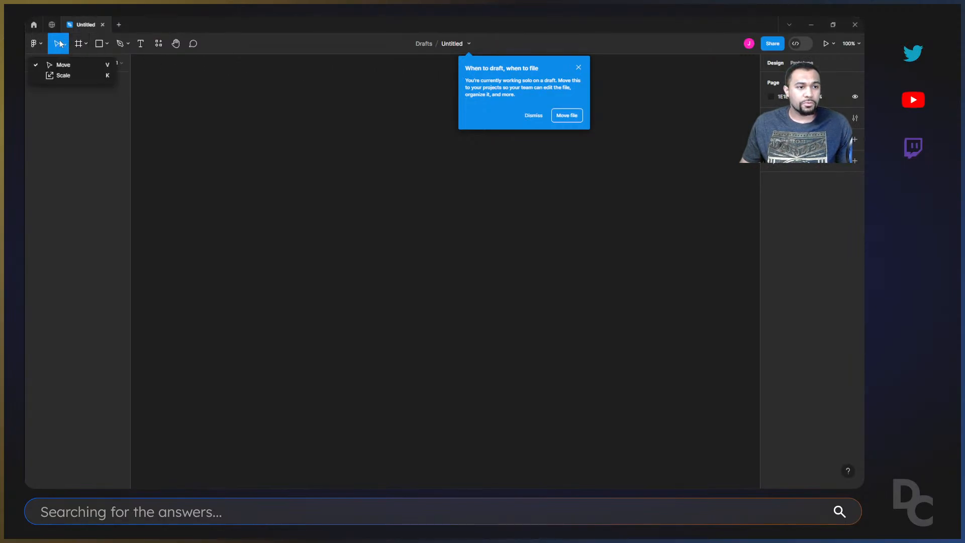
click(67, 45)
click(85, 44)
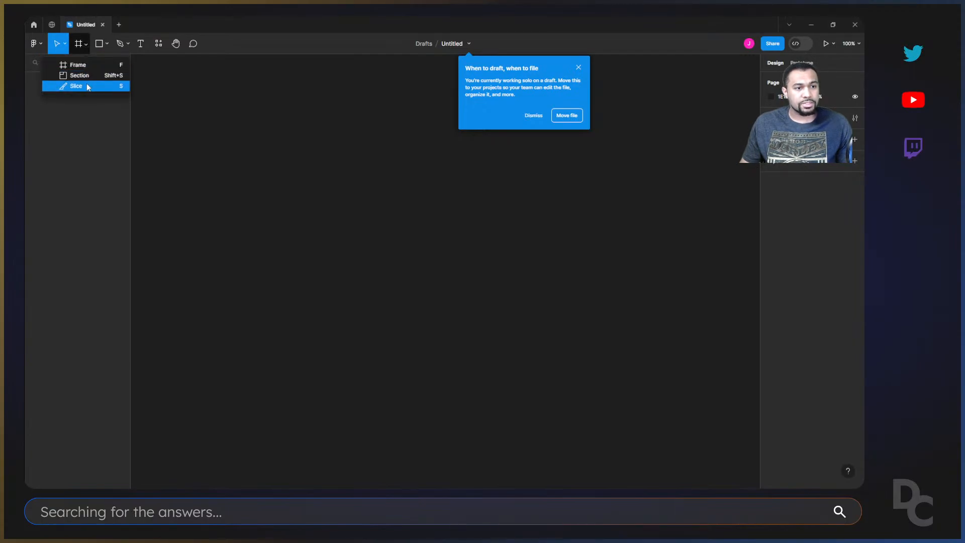
click(100, 44)
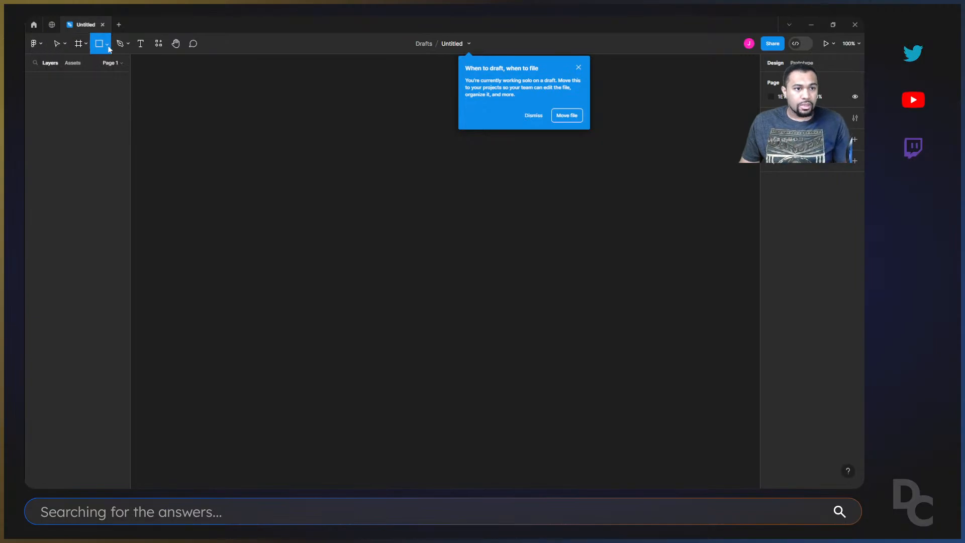
click(108, 45)
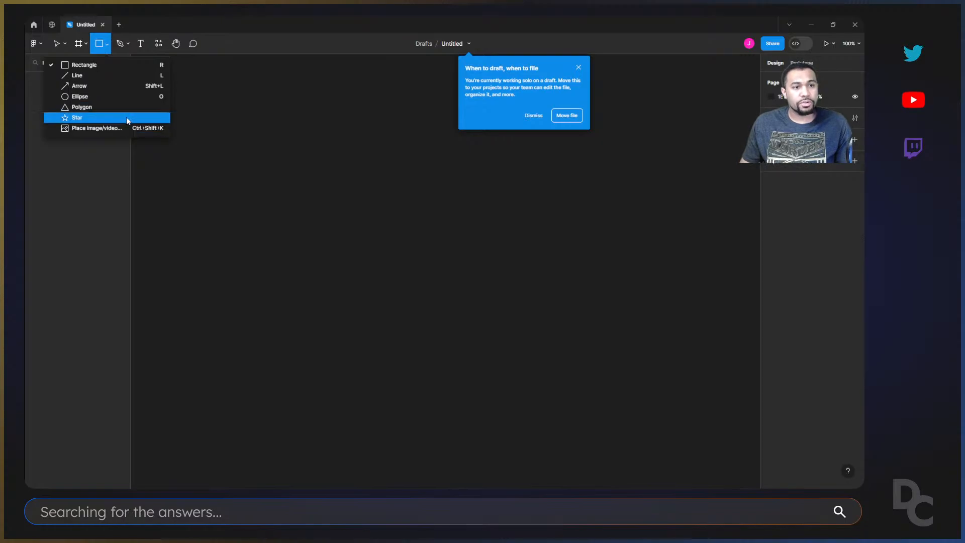
click(127, 44)
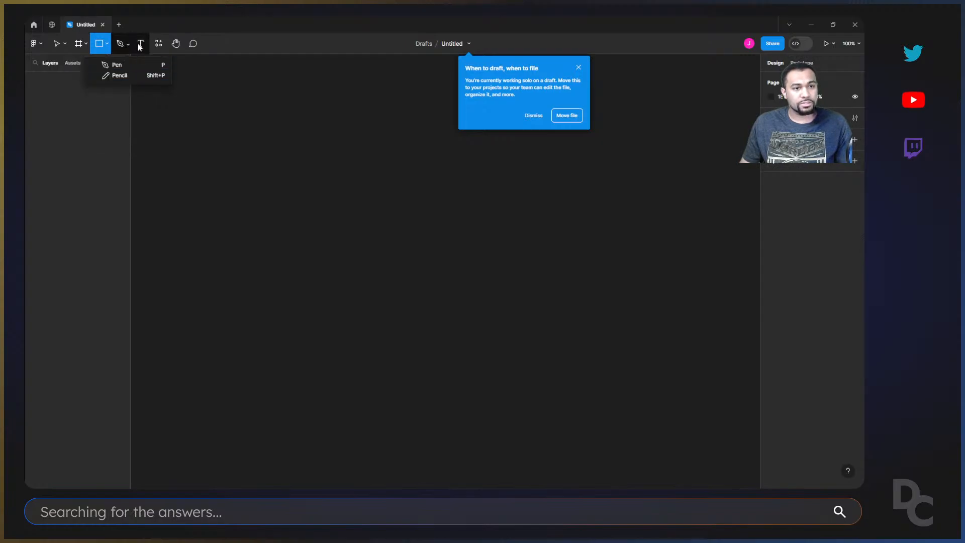
Add a text layer reading "Type" near the upper-left area of the canvas.
click(140, 45)
click(205, 100)
text(T)
key(Escape)
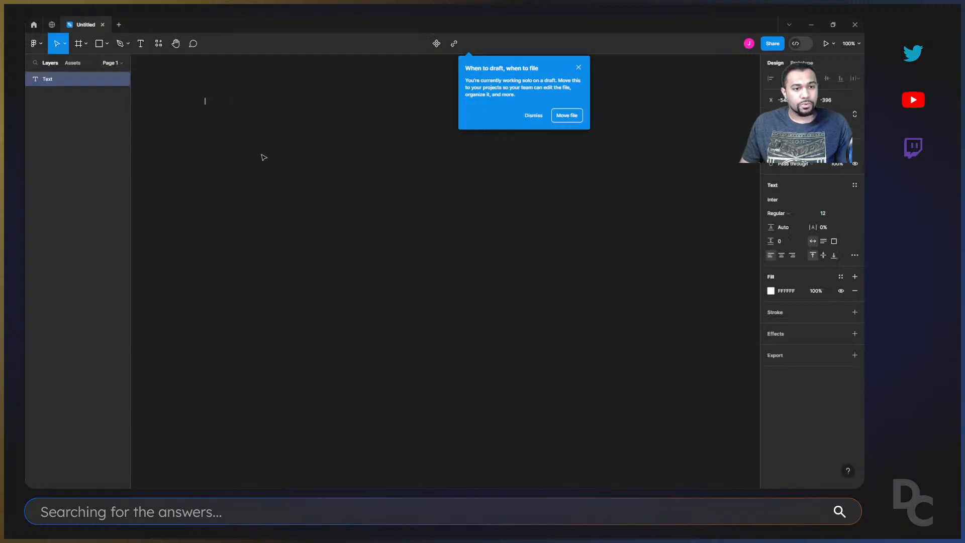
text(ype)
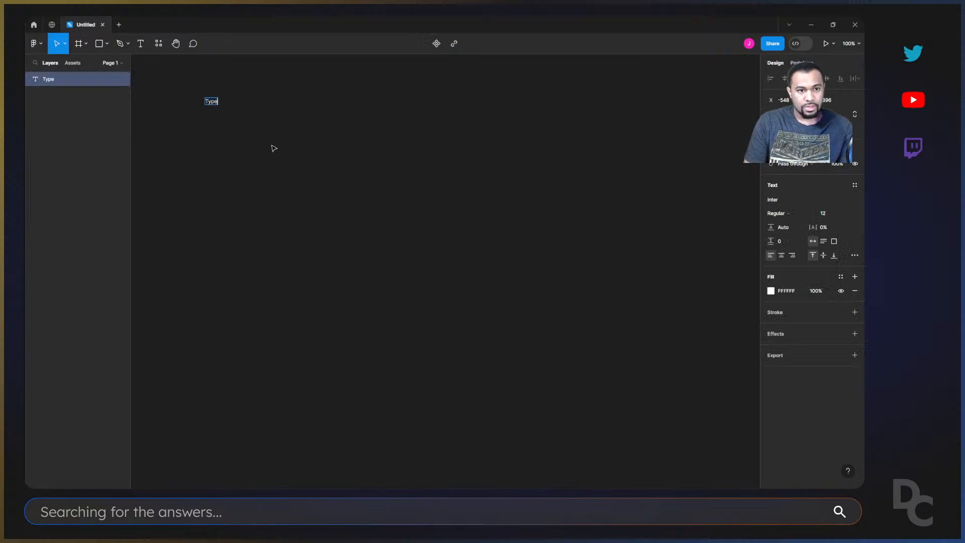
key(Escape)
Show the resources for components, plugins and widgets, close them and bring them up again.
click(158, 45)
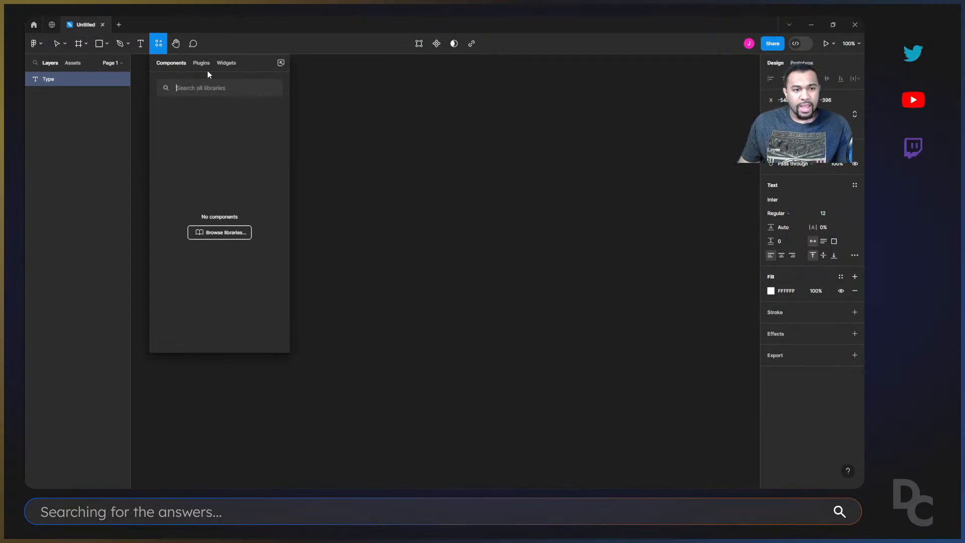
click(369, 127)
key(shift+i)
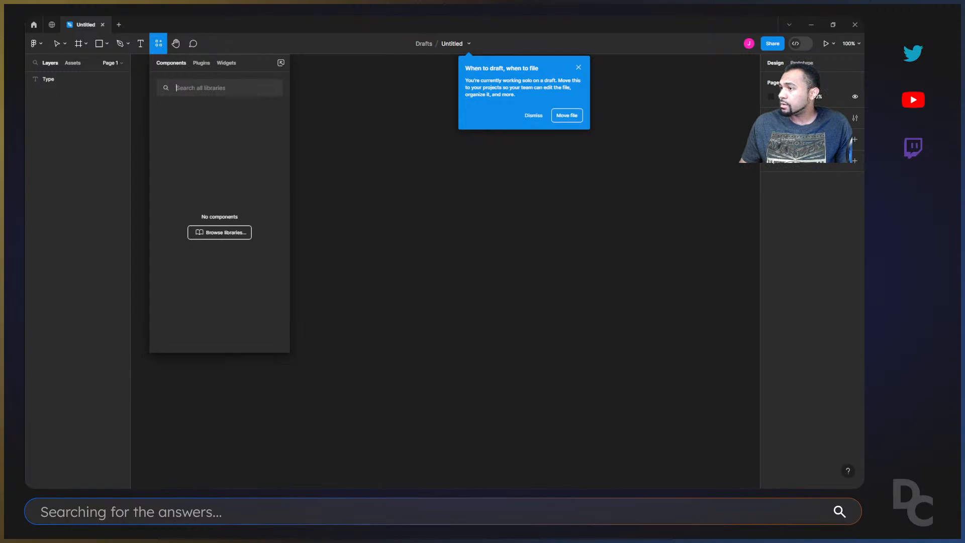
Search Windows for Carnac and launch Carnac.exe.
key(super)
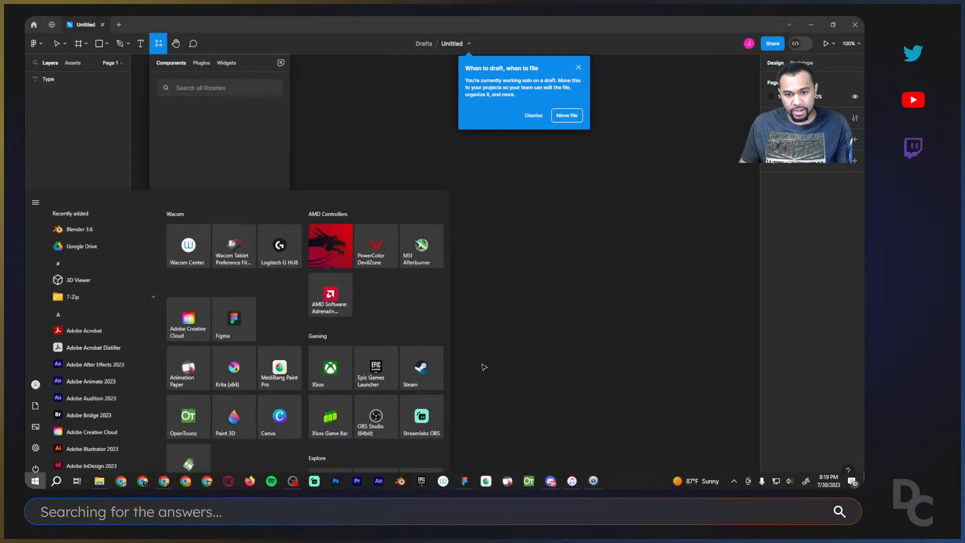
key(super)
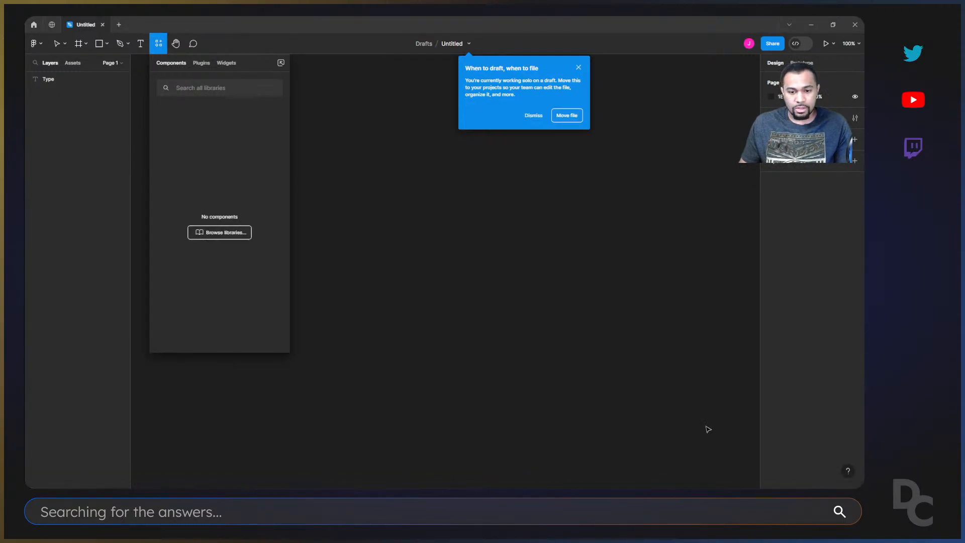
key(super)
text(carna)
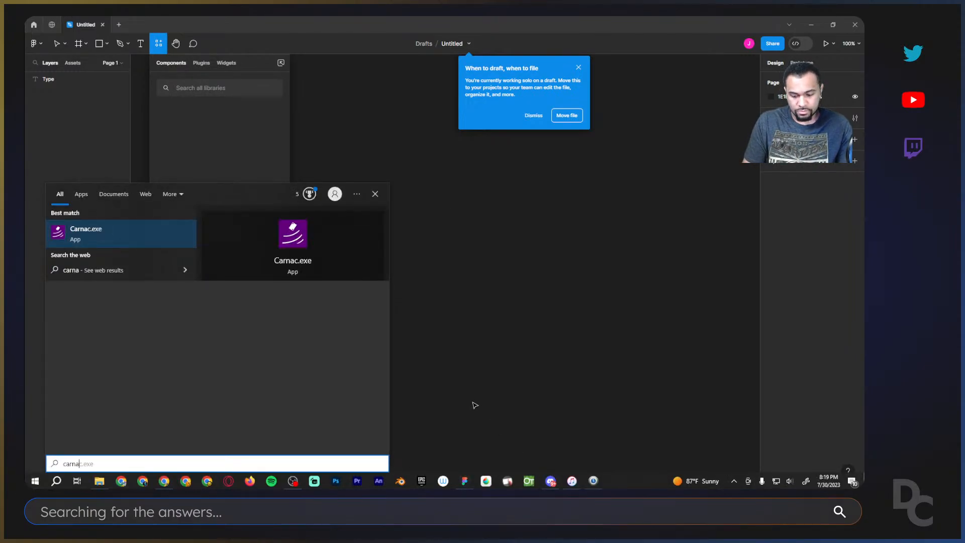
key(Return)
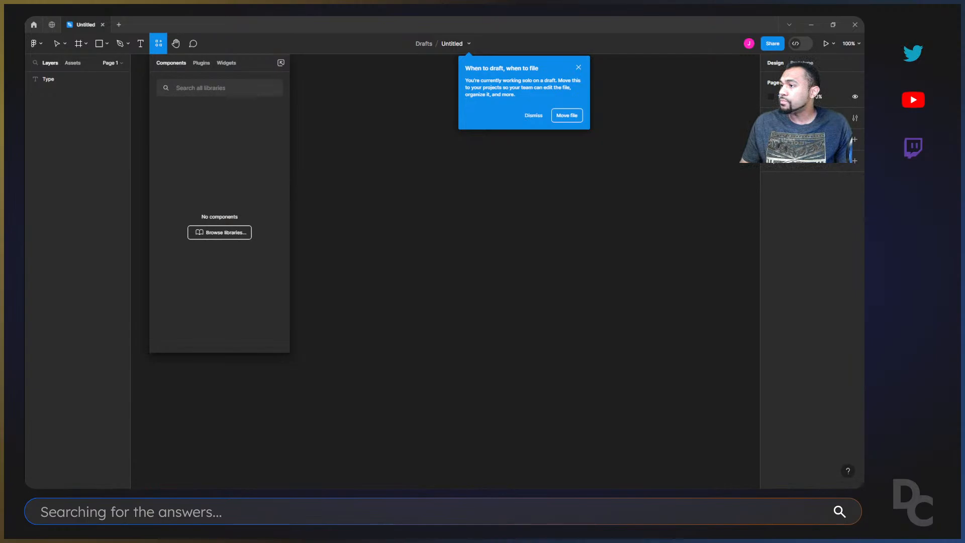
click(659, 306)
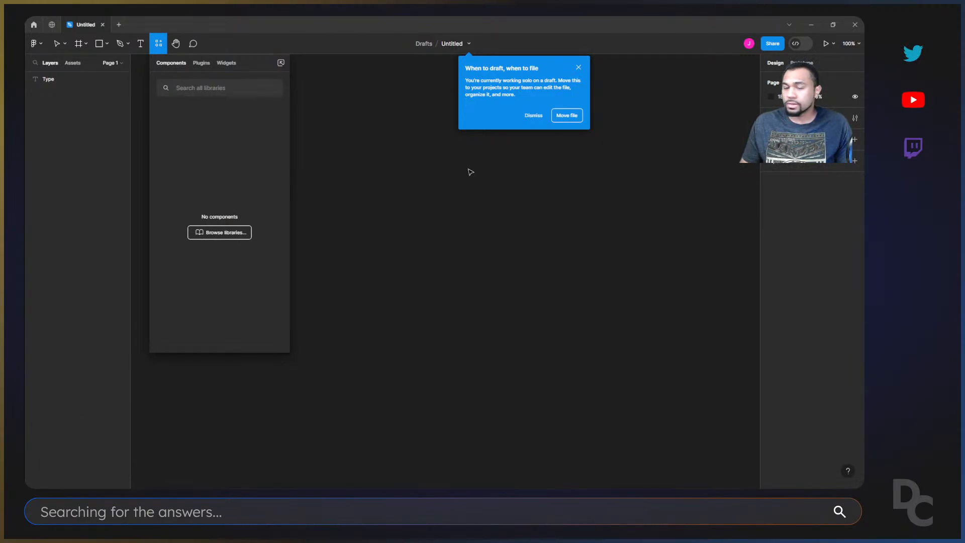
click(341, 152)
key(shift+i)
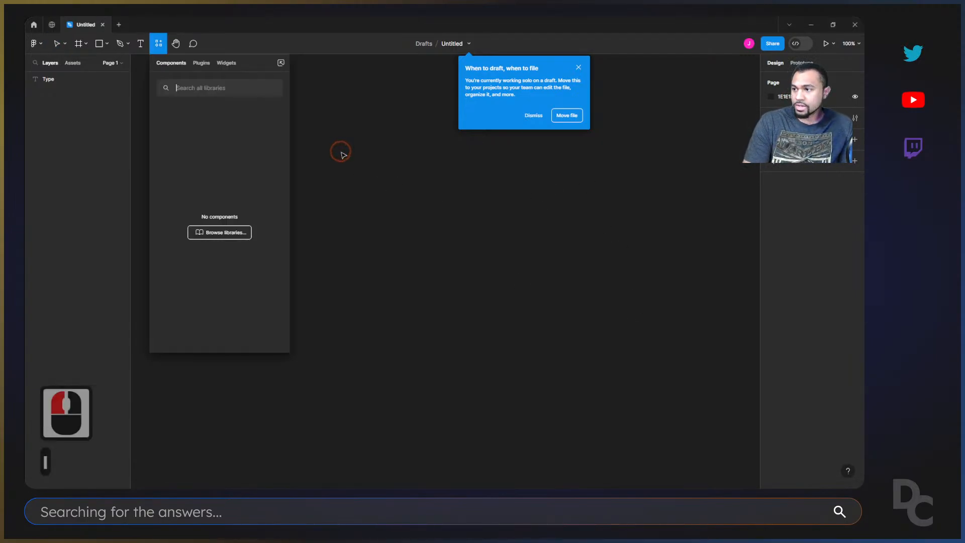
text(I)
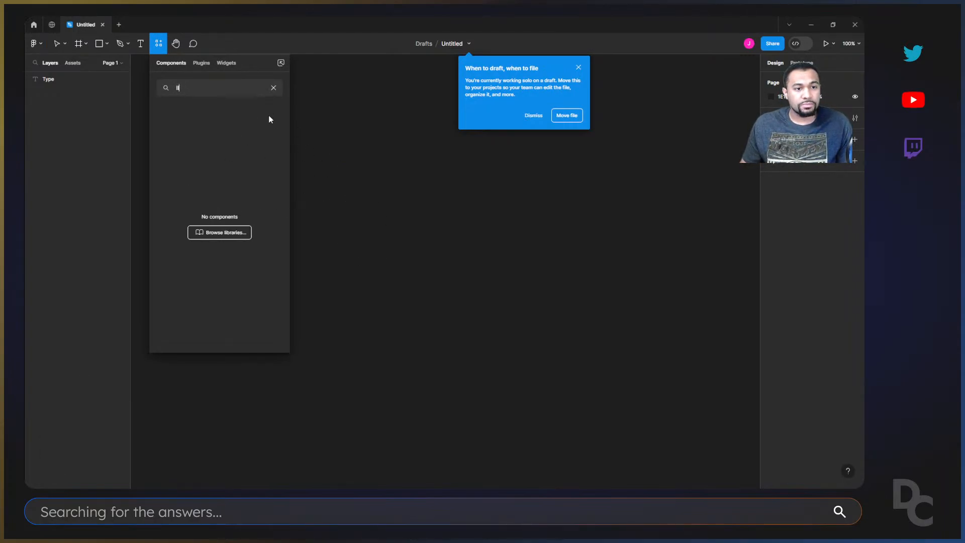
click(273, 88)
click(342, 97)
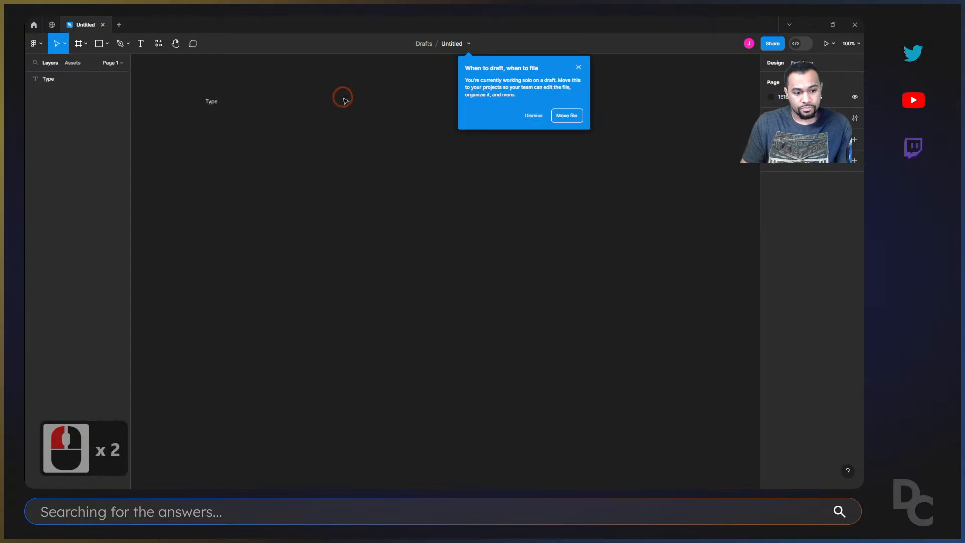
Browse the available plugins and community widgets in the resources, then return to the components.
key(shift+i)
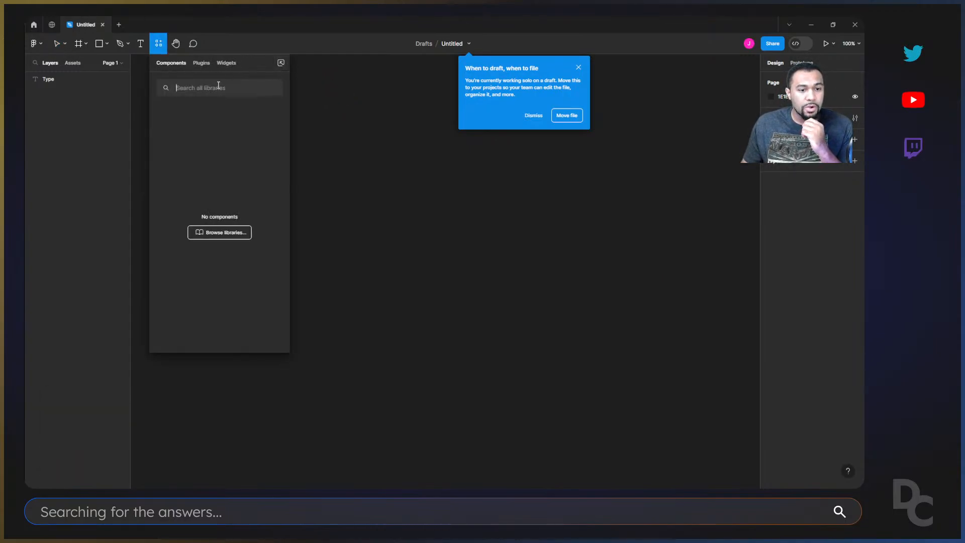
click(201, 63)
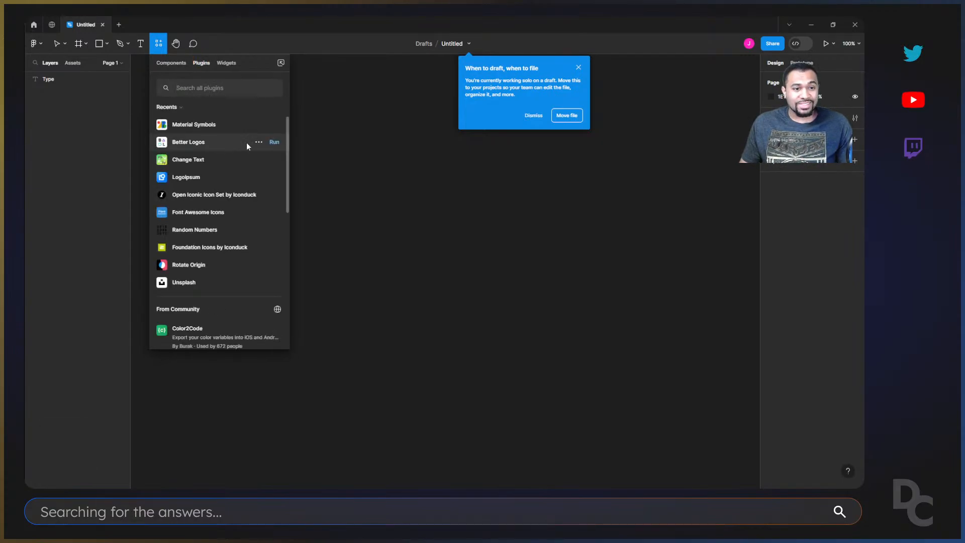
click(227, 63)
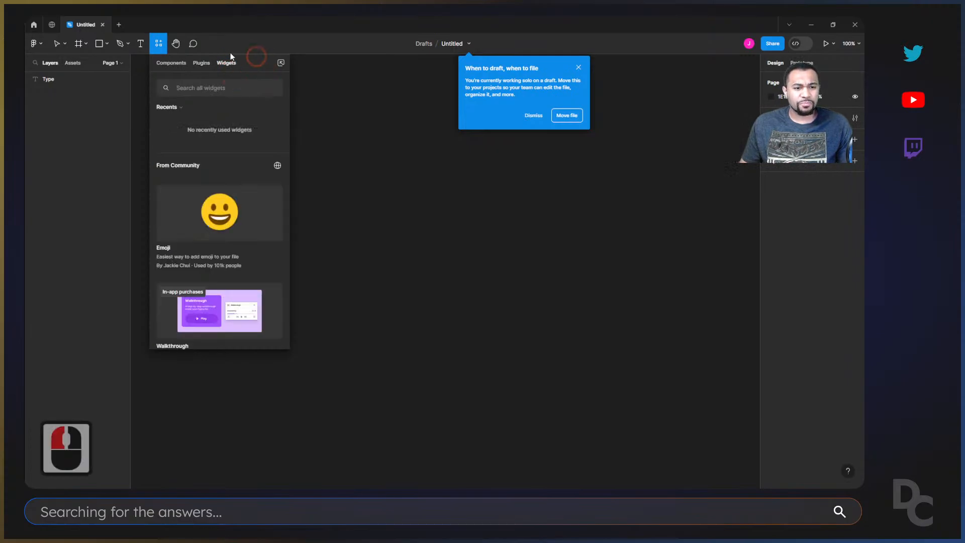
scroll(205, 178, down, 2)
scroll(225, 265, up, 7)
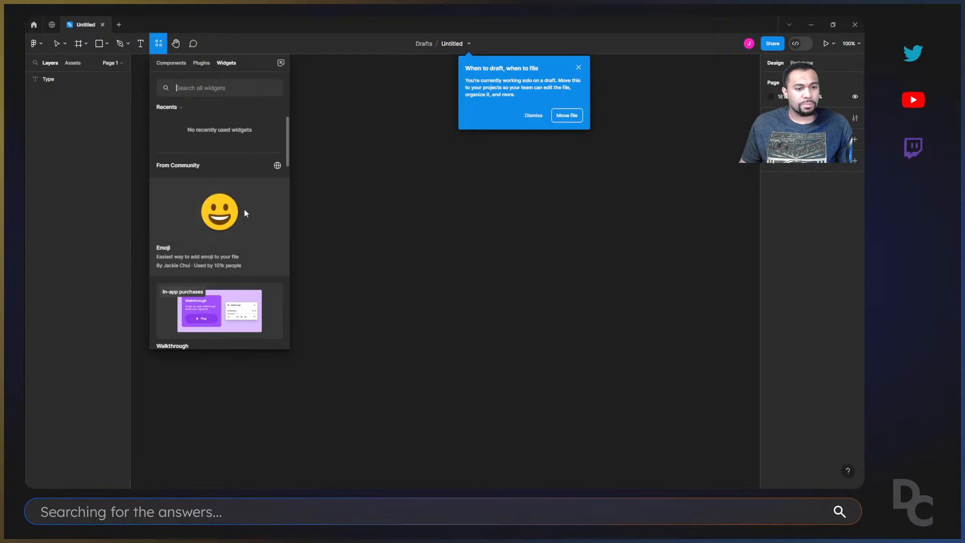
scroll(244, 207, down, 5)
scroll(216, 201, up, 7)
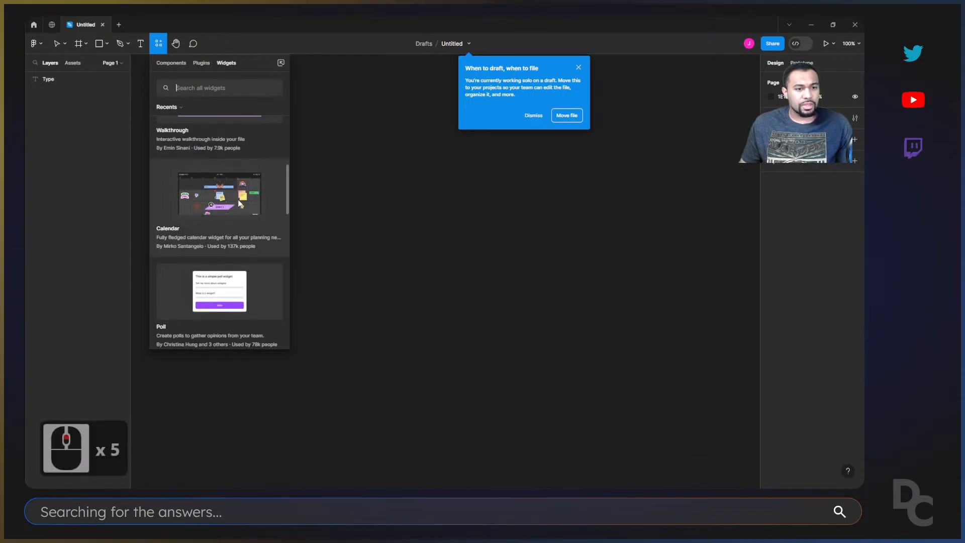
click(172, 63)
Pan the canvas with the Hand tool to bring the "Type" text toward the middle of the view.
click(176, 44)
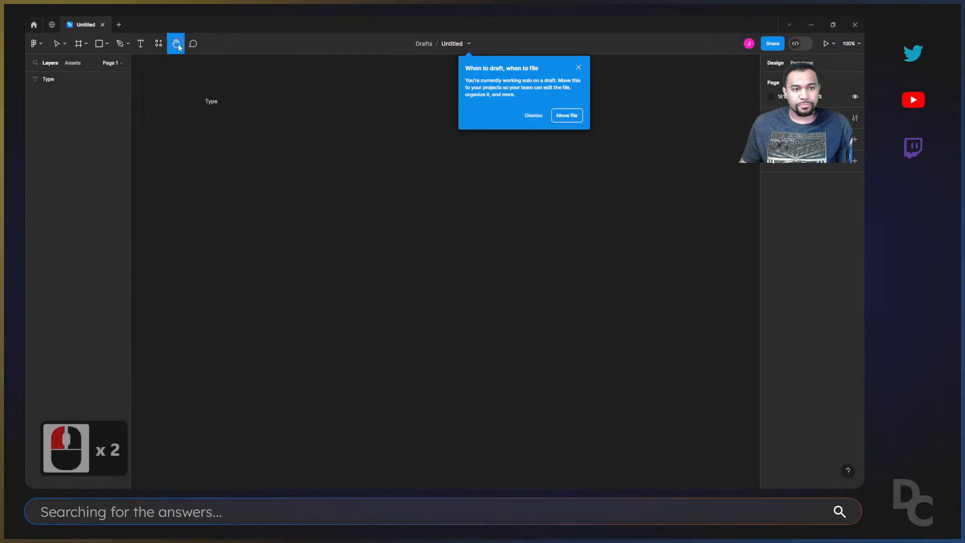
drag(270, 123, 290, 245)
drag(498, 298, 610, 328)
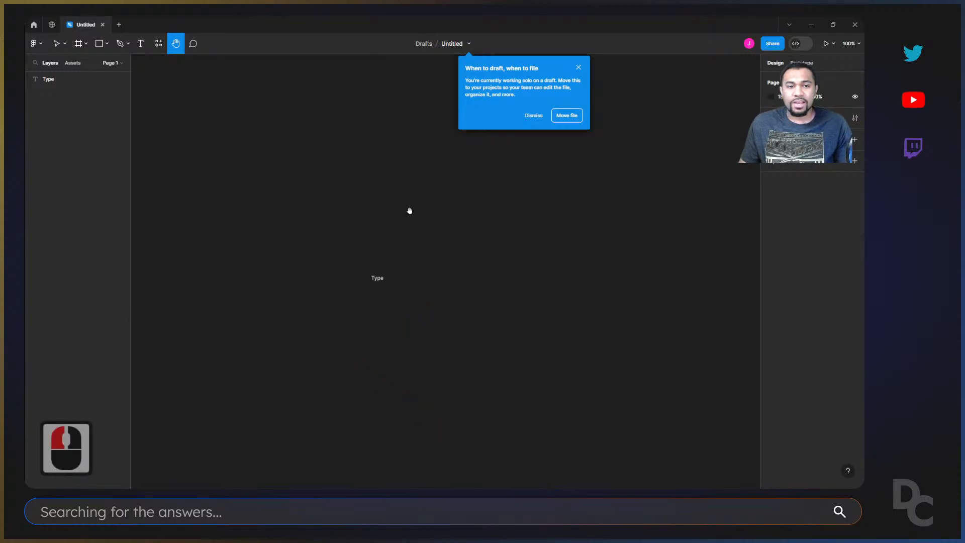
Post a comment reading "Leave a comment" just above the "Type" text.
click(193, 43)
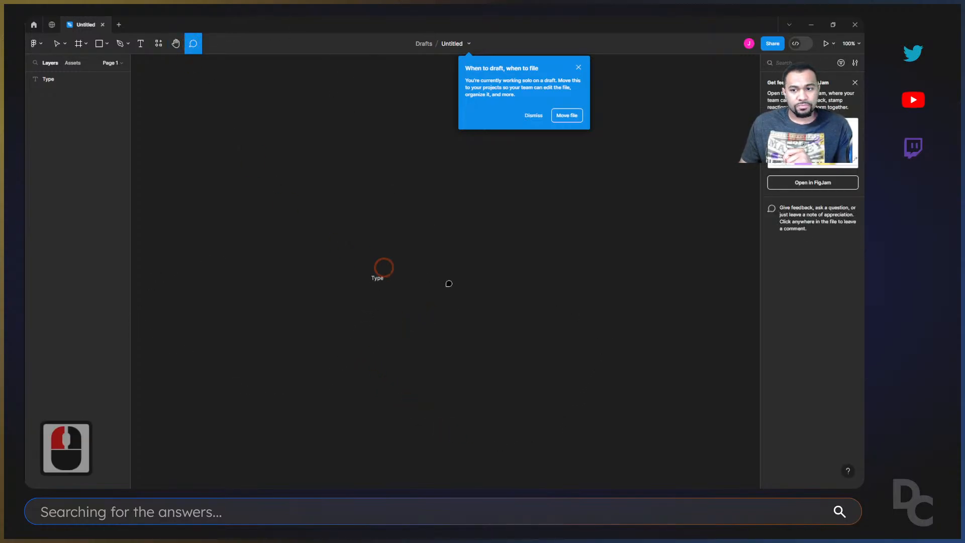
click(367, 252)
text(Lea)
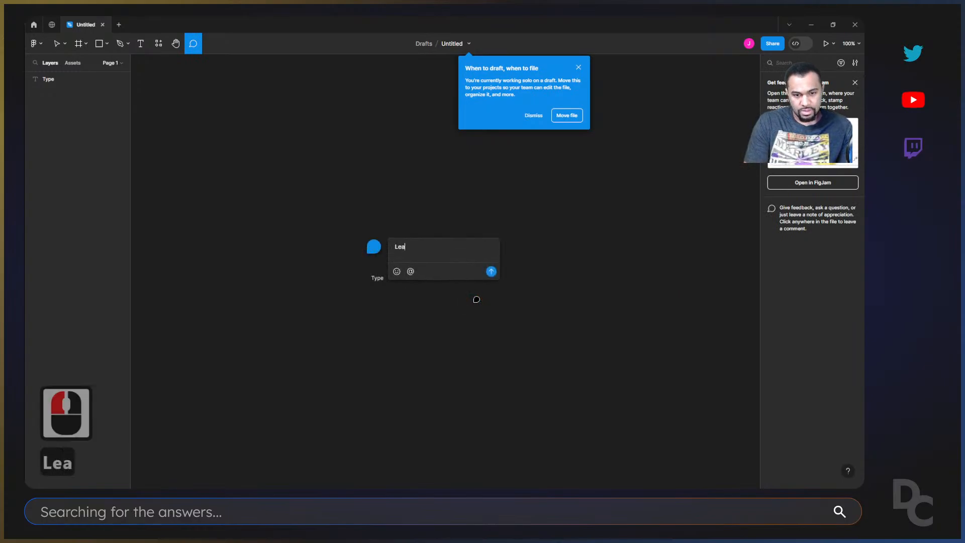
text(ve a comment)
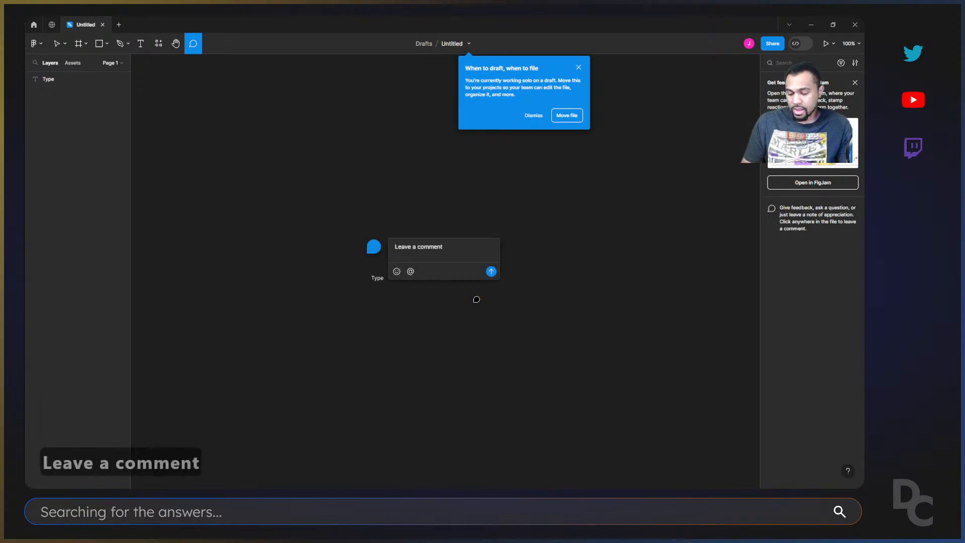
key(Return)
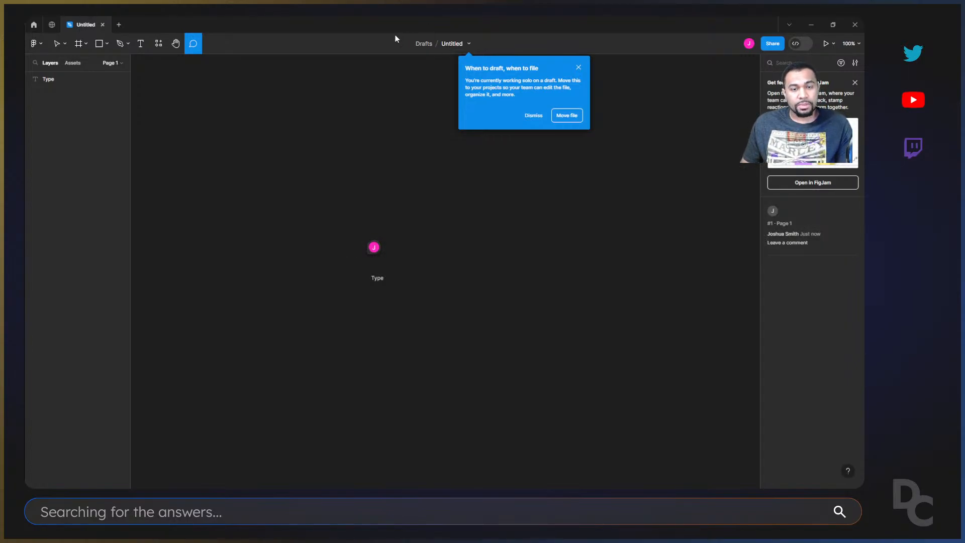
Return to the Move tool, open the comment above the "Type" text and mark it as resolved.
key(v)
click(396, 247)
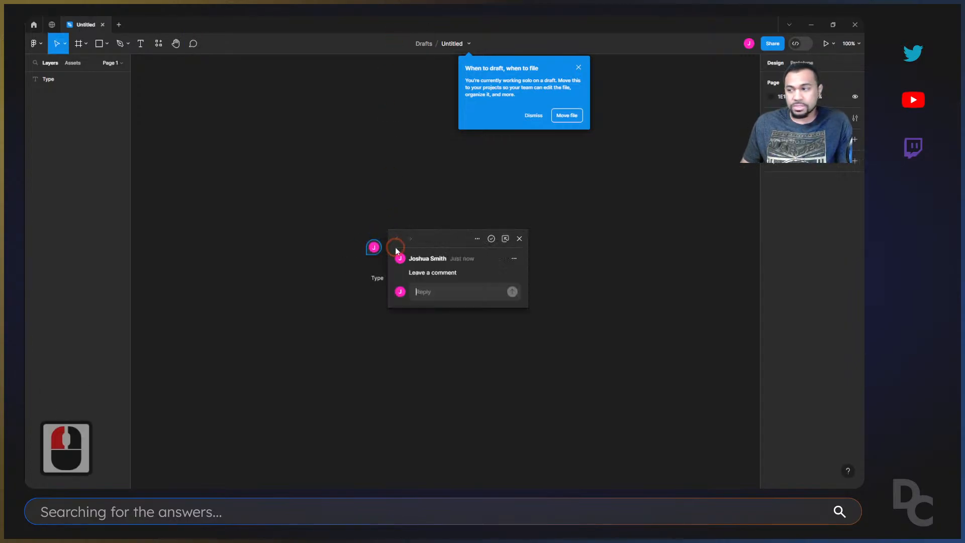
click(491, 239)
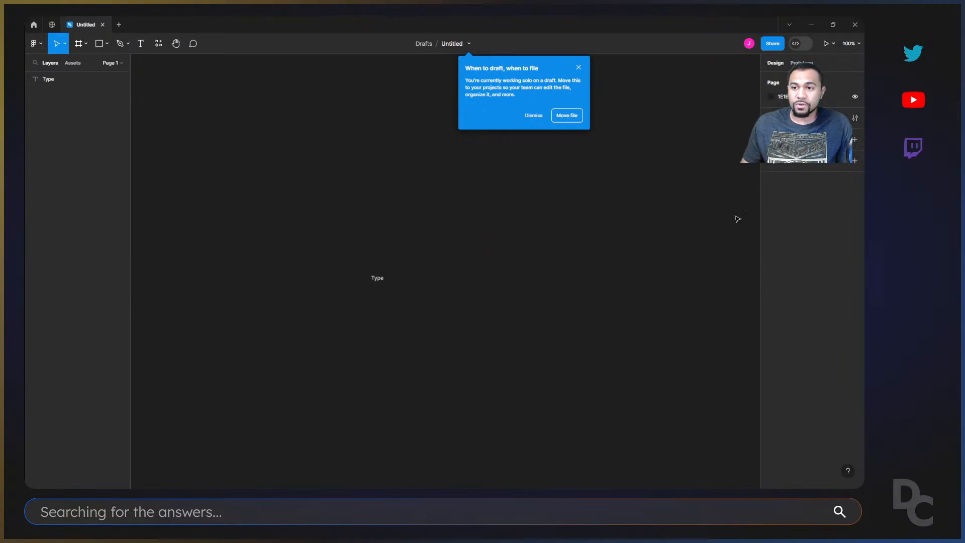
key(c)
click(603, 236)
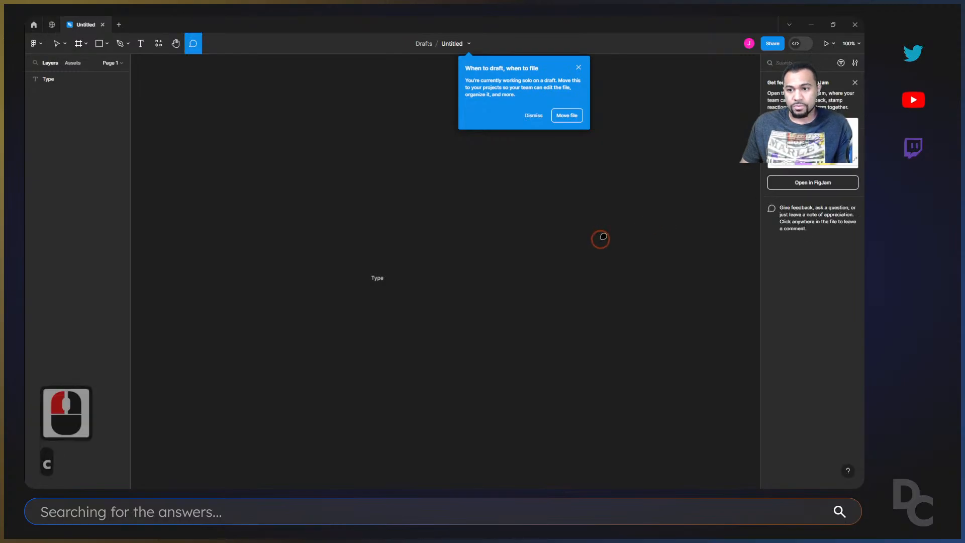
click(518, 216)
key(Escape)
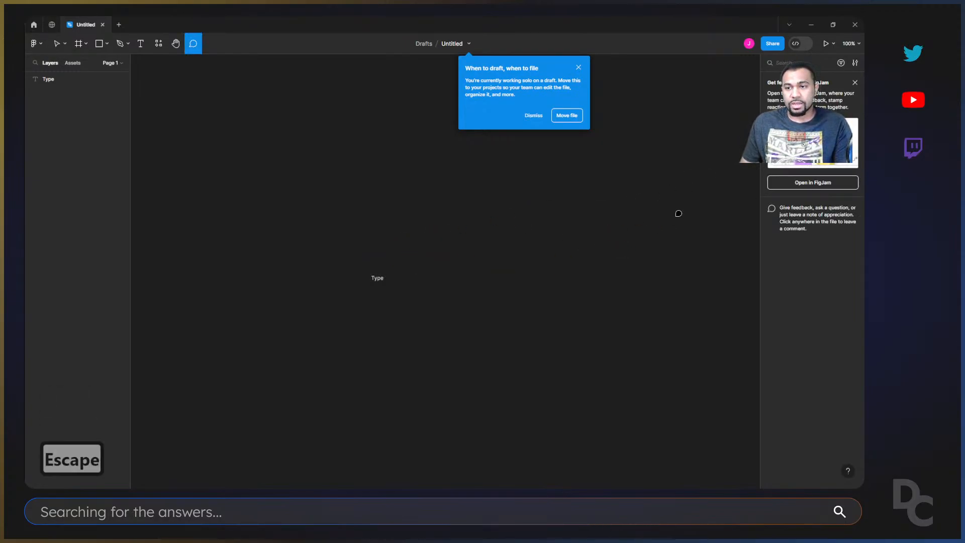
Hide the file's comments on the canvas and make them visible again.
key(shift+c)
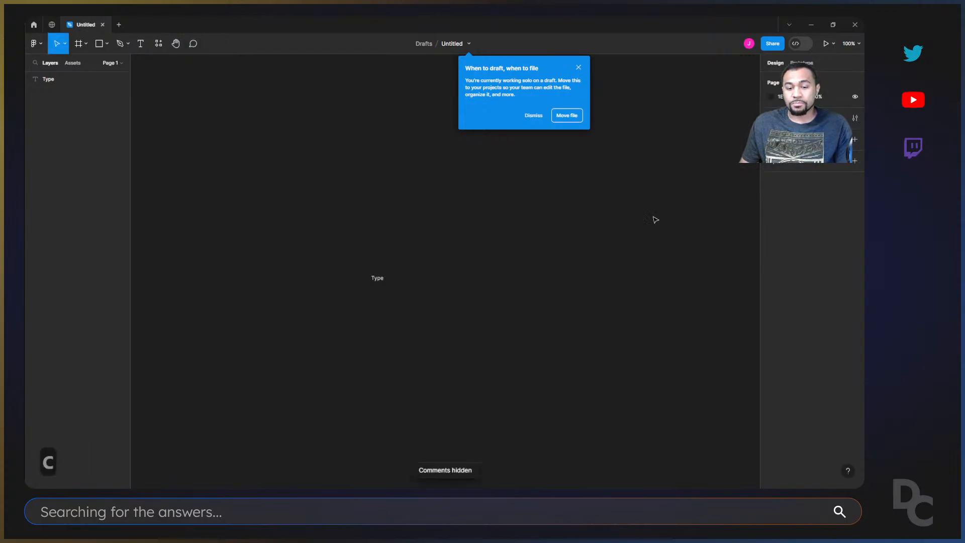
key(shift+c)
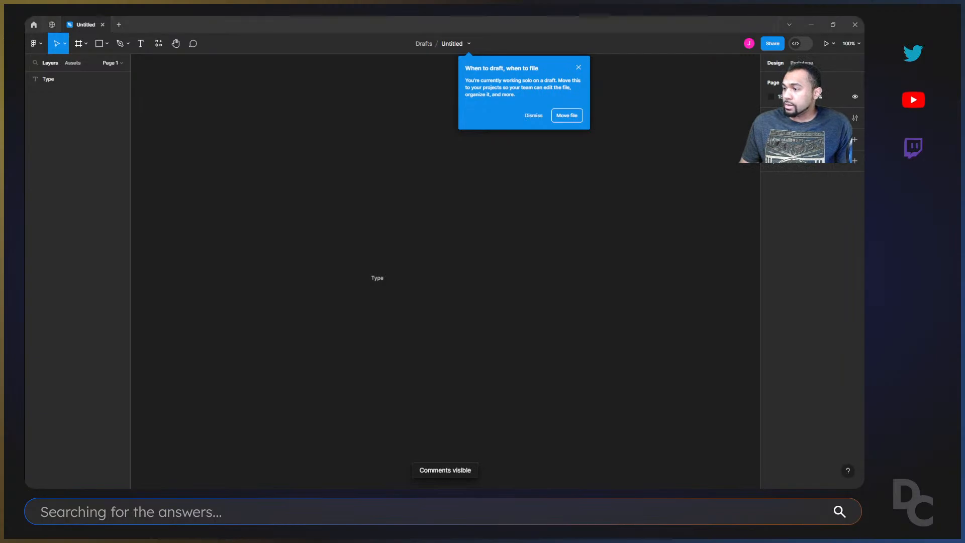
key(ctrl+alt+1)
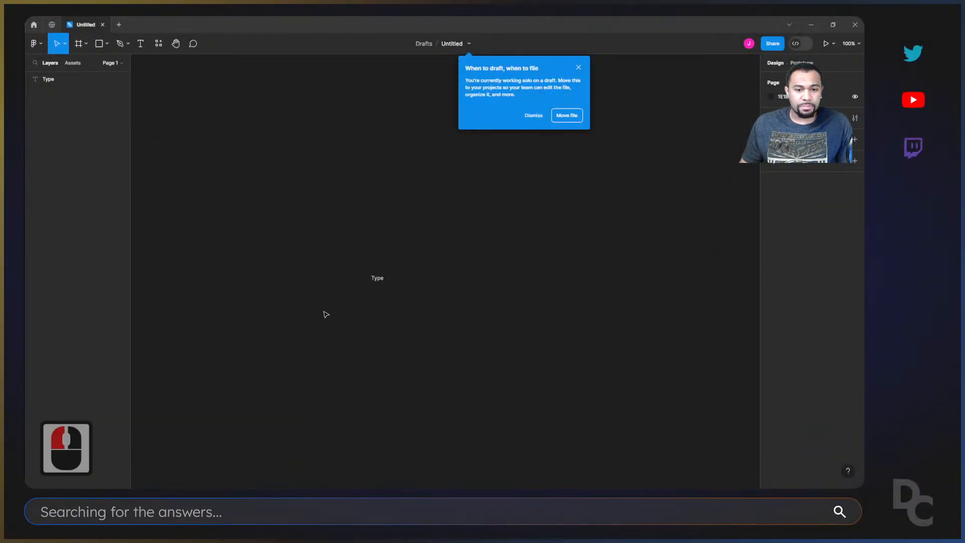
Delete the "Type" text from the canvas and close the "When to draft, when to file" notice.
drag(345, 256, 400, 282)
key(Delete)
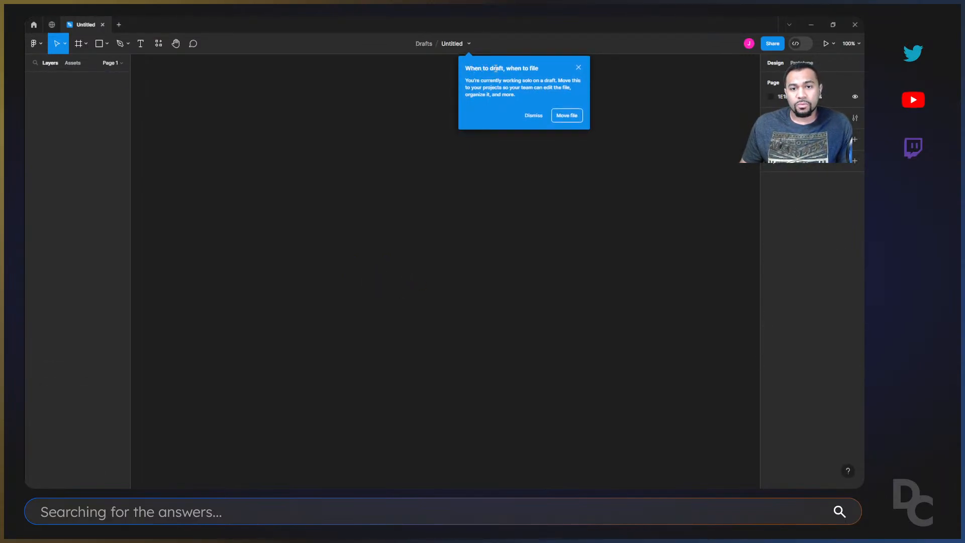
click(553, 103)
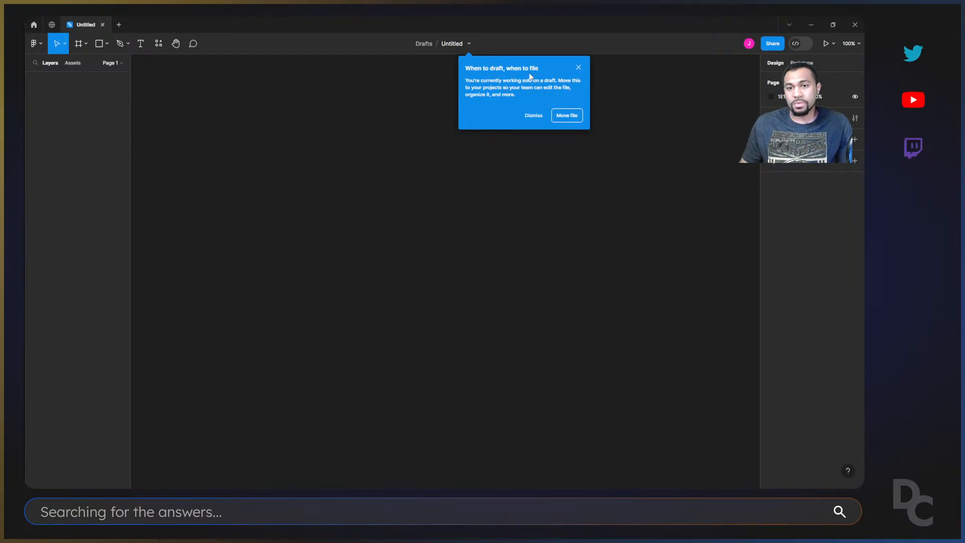
click(579, 68)
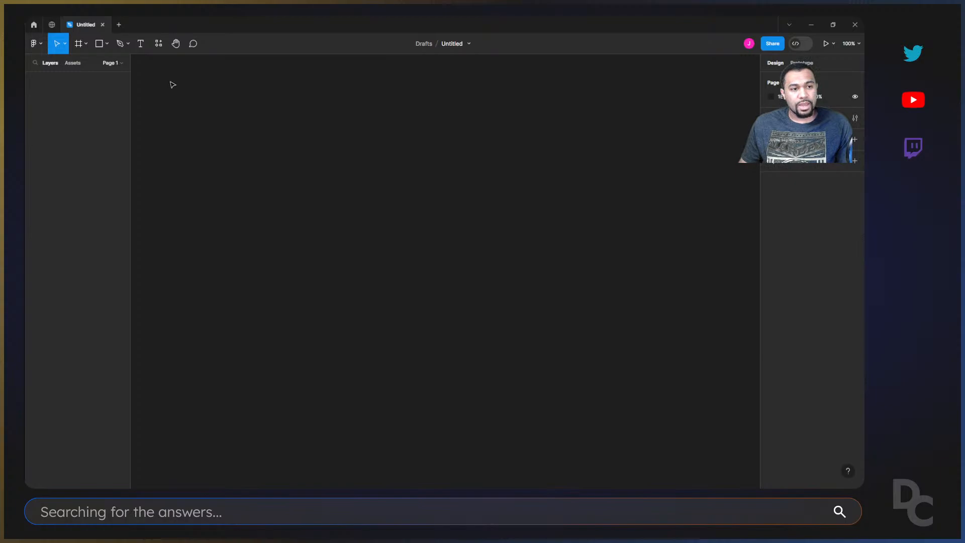
Expand the list of pages above the layers.
click(118, 63)
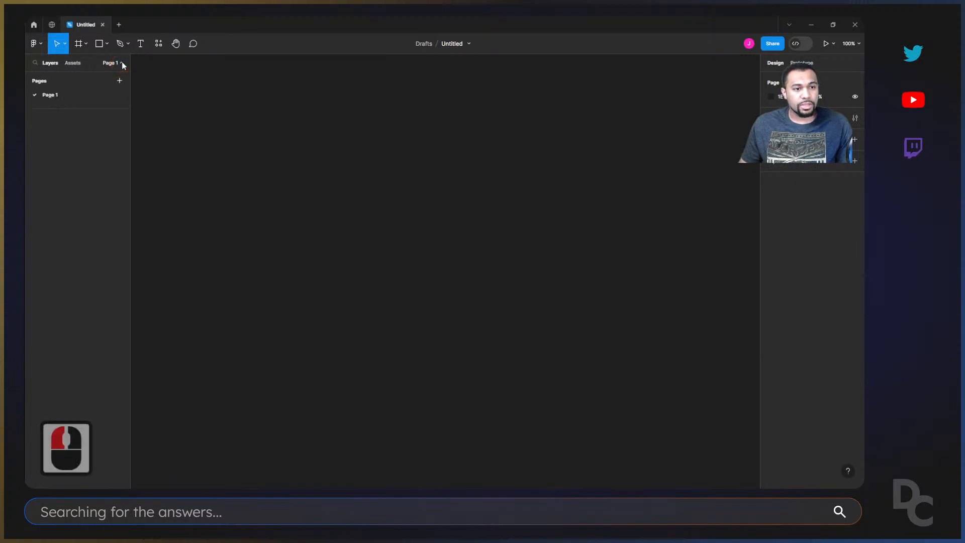
click(121, 63)
click(123, 63)
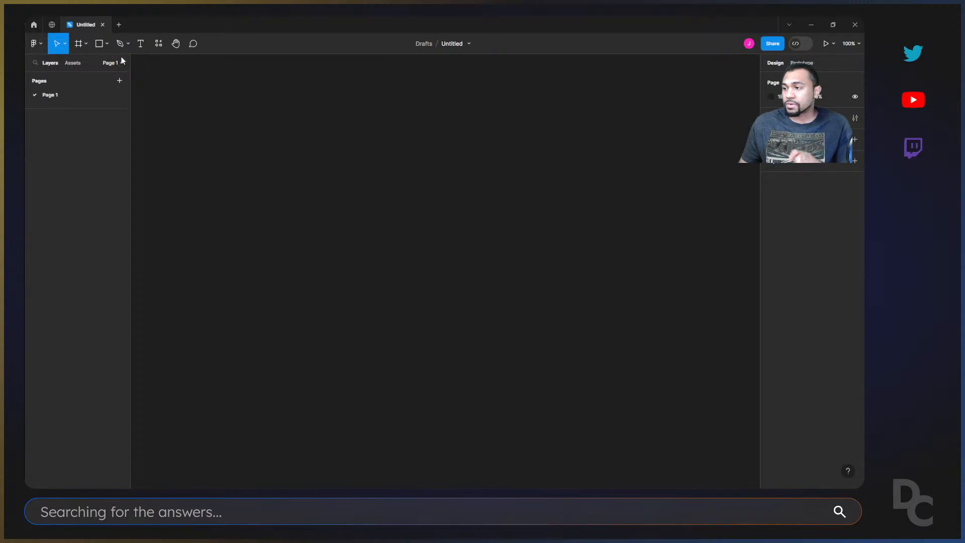
Compare activating the Frame, Rectangle and Pen tools directly with opening the list of shape variants, and return to the Move tool.
click(77, 46)
click(99, 45)
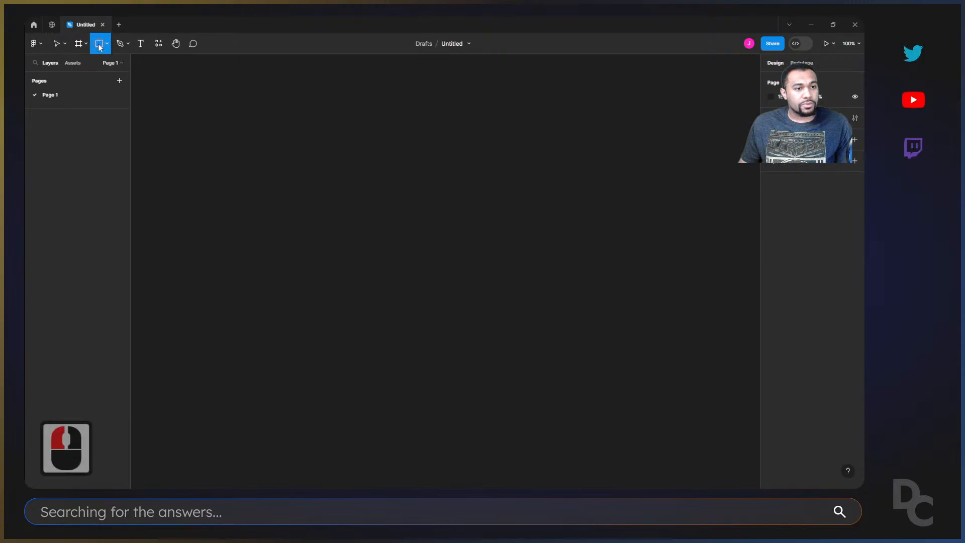
click(79, 45)
click(53, 44)
click(78, 45)
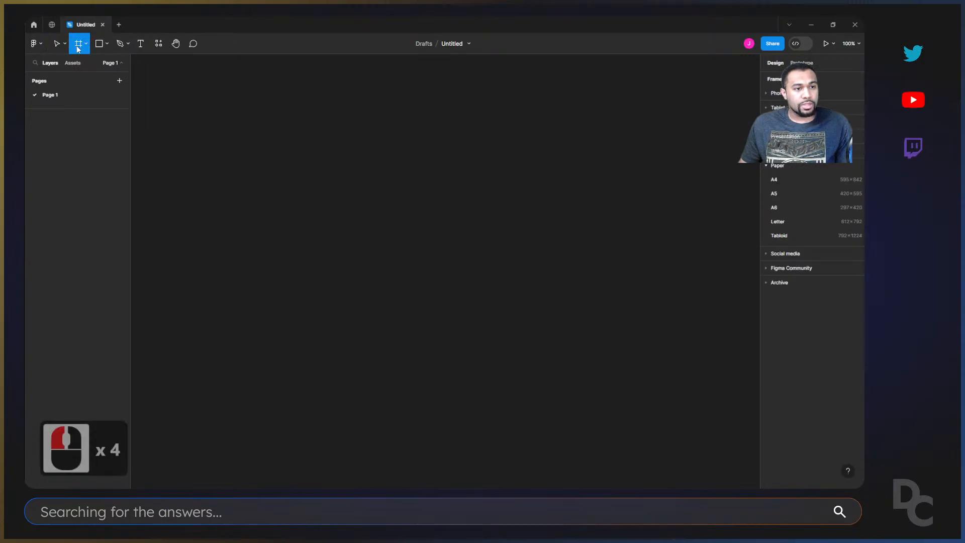
click(99, 44)
click(119, 44)
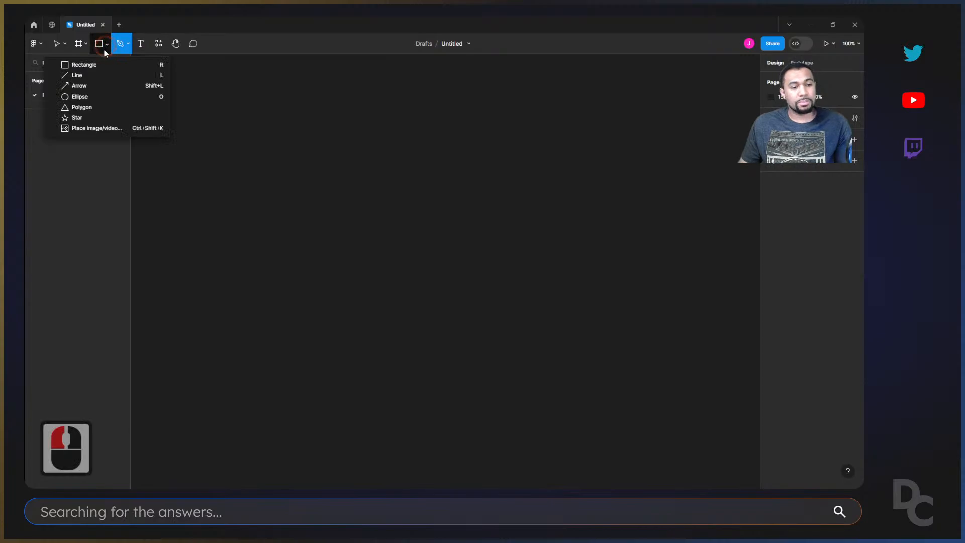
click(219, 84)
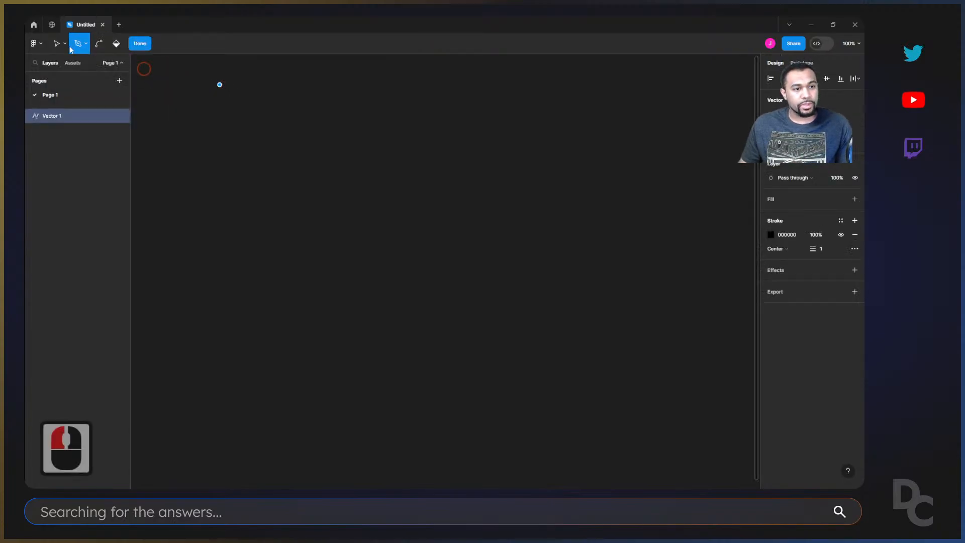
key(Escape)
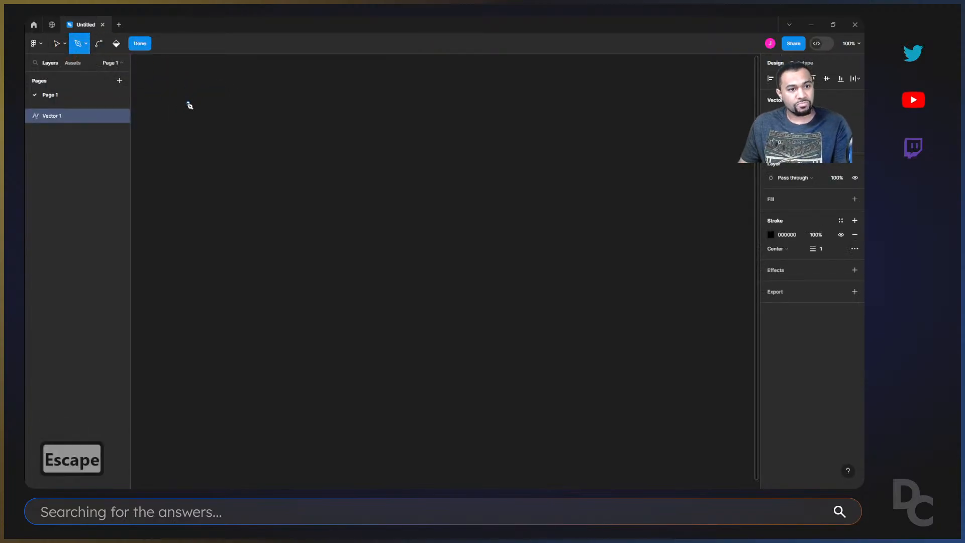
key(Escape)
click(106, 46)
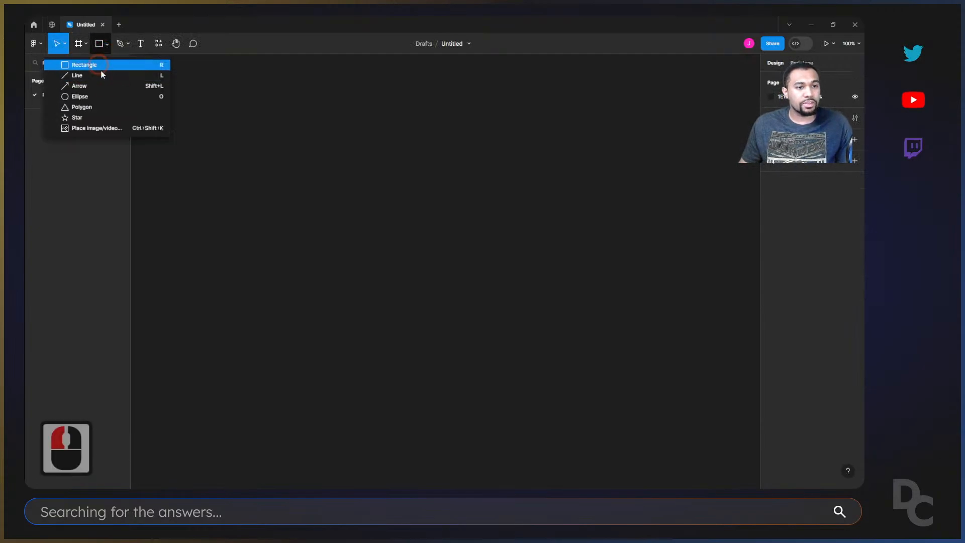
click(244, 105)
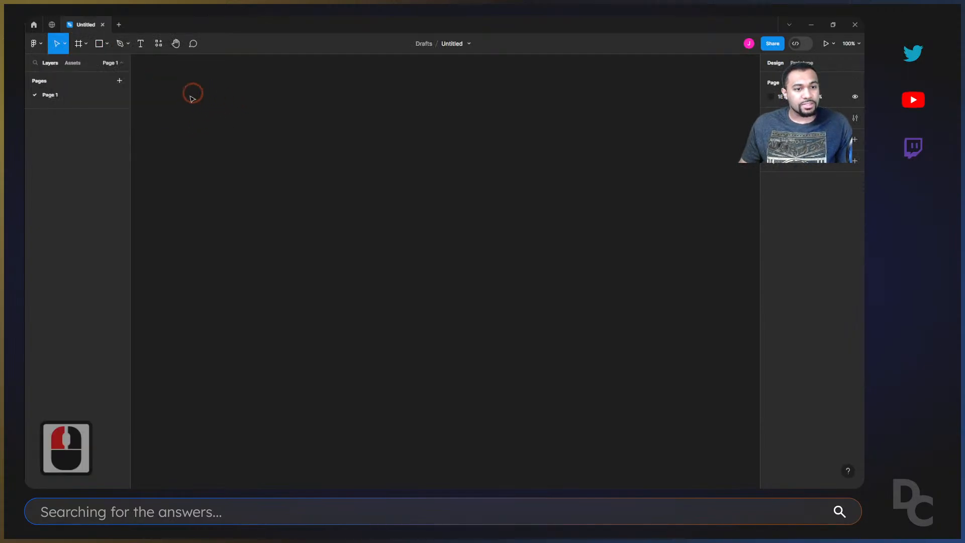
click(55, 45)
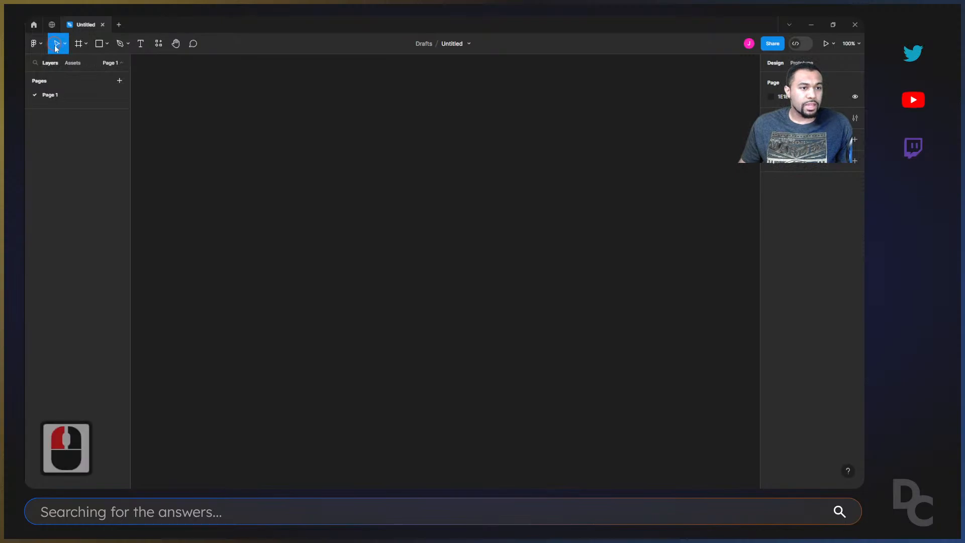
Rename Page 1 as "Design Page".
click(121, 64)
click(122, 64)
click(54, 96)
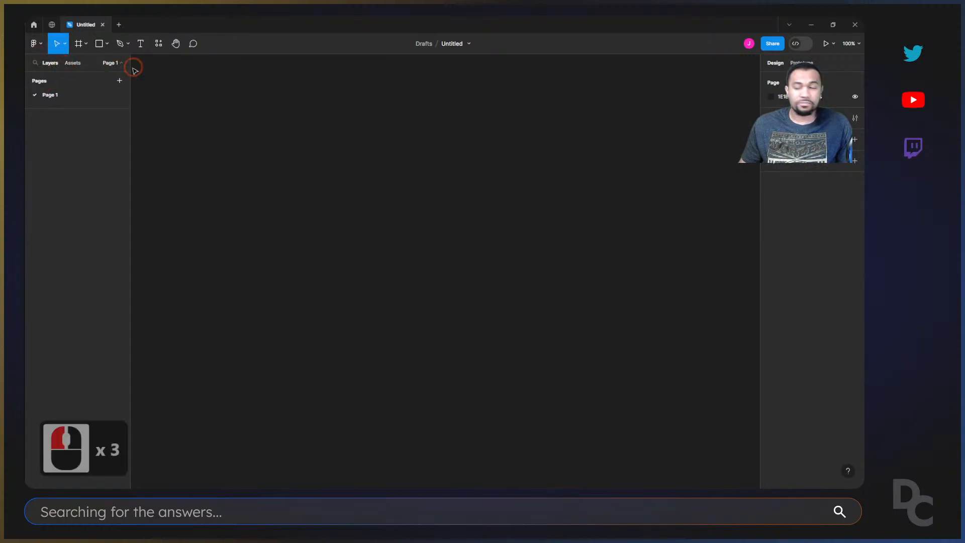
double_click(57, 97)
click(176, 108)
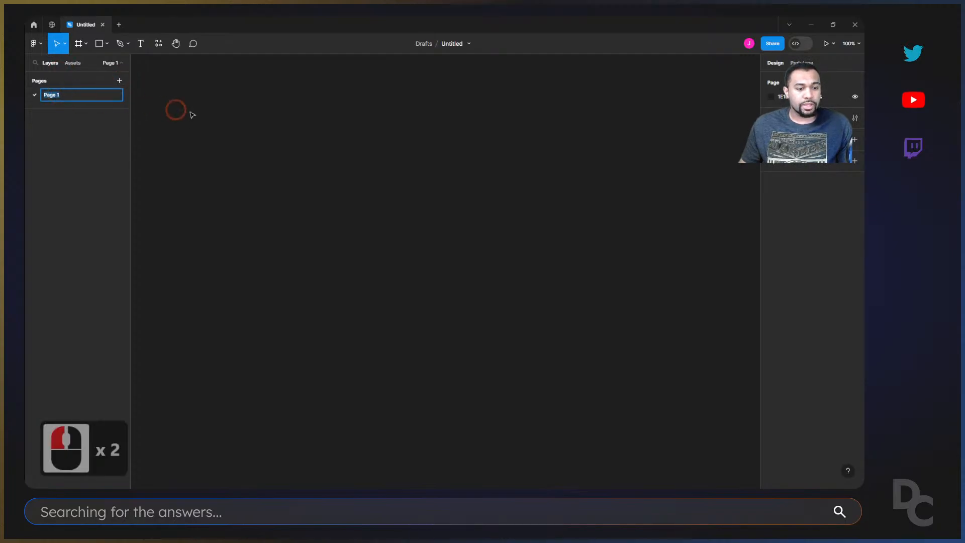
right_click(61, 95)
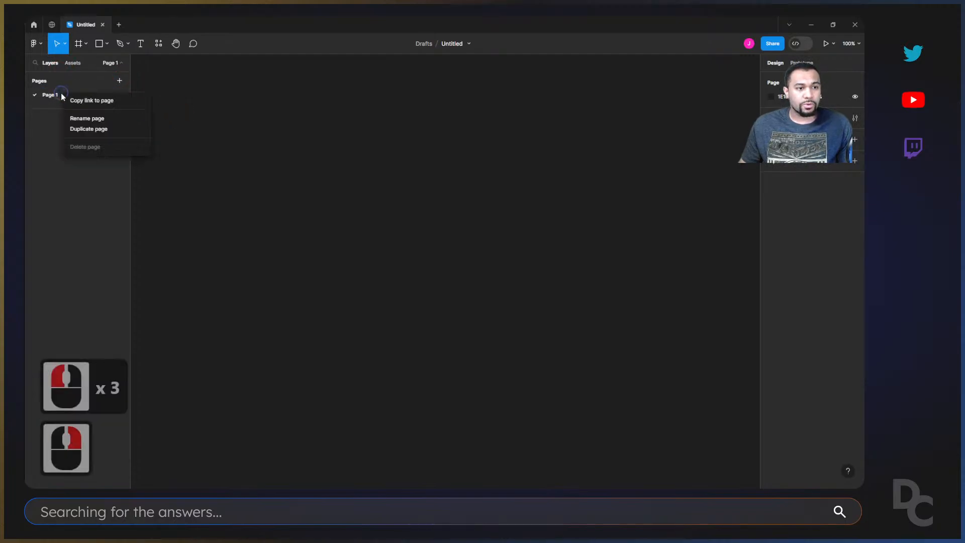
click(89, 119)
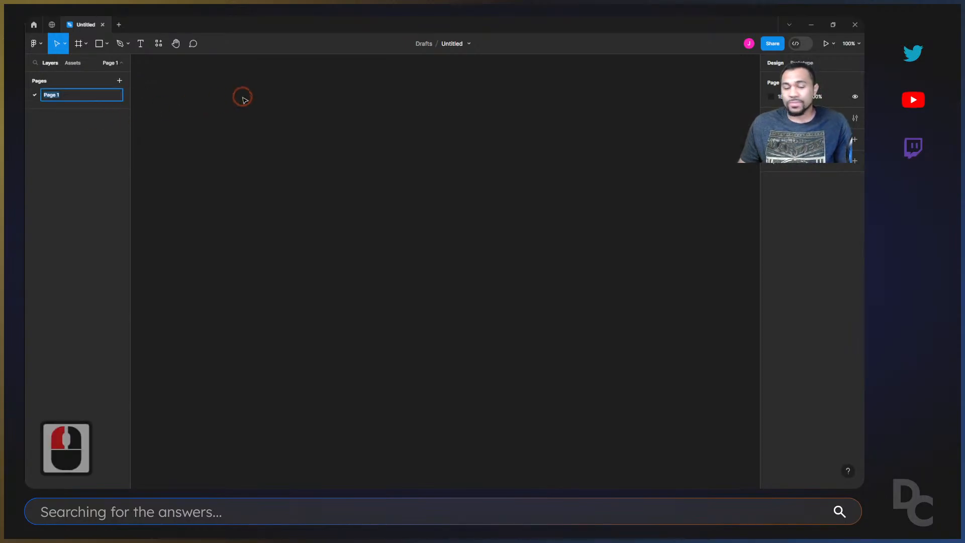
text(Design Page)
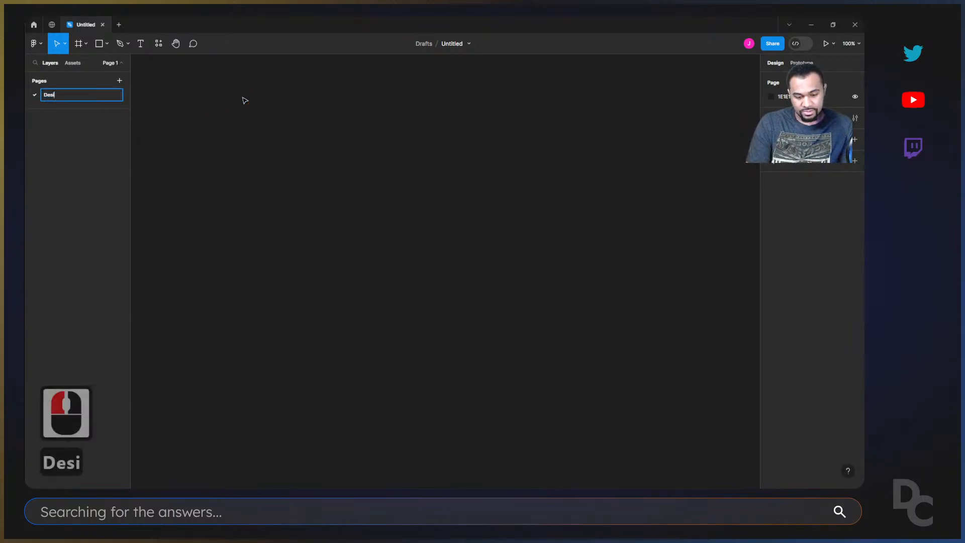
key(Return)
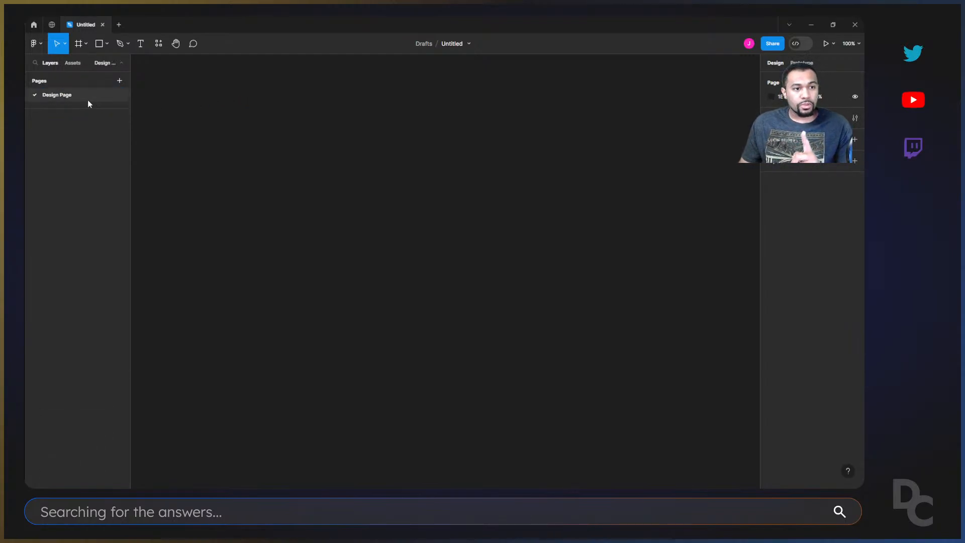
double_click(59, 95)
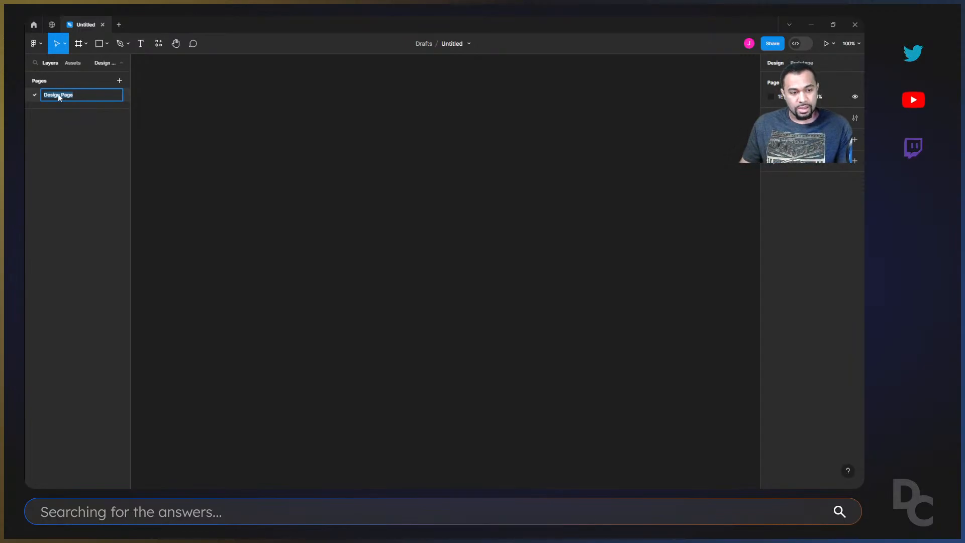
double_click(134, 160)
key(super)
click(217, 118)
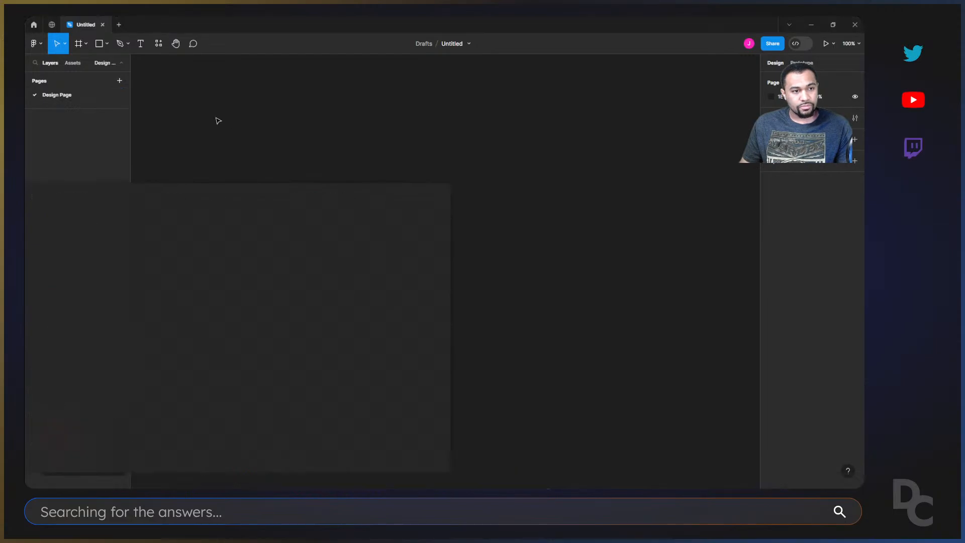
Rename the page so that a red stop-sign emoji precedes the name "Design Page".
click(86, 100)
click(60, 96)
double_click(60, 97)
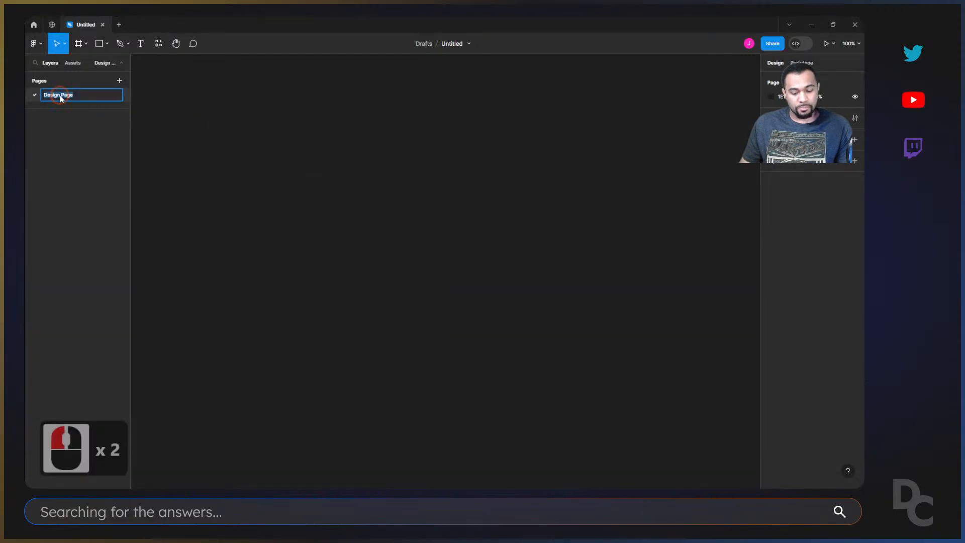
key(super+period)
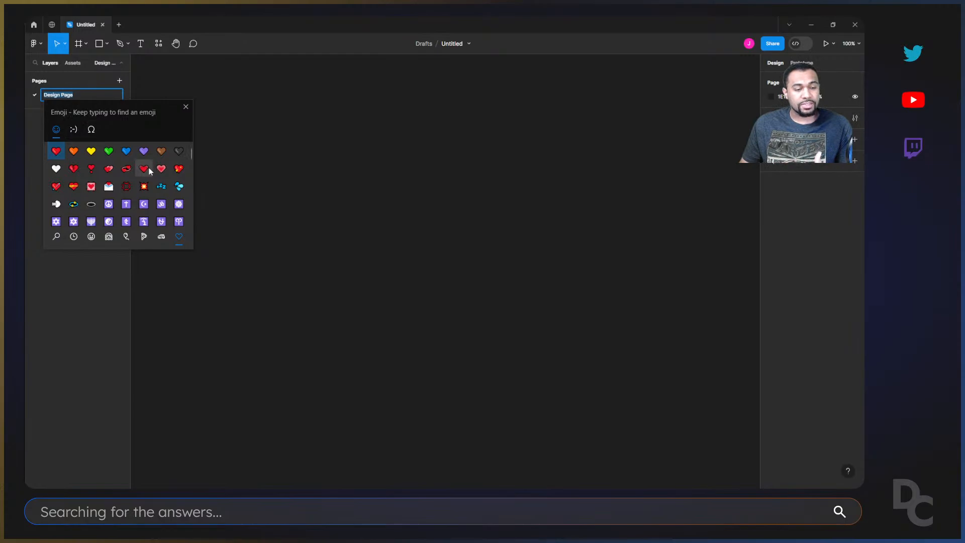
scroll(125, 191, down, 9)
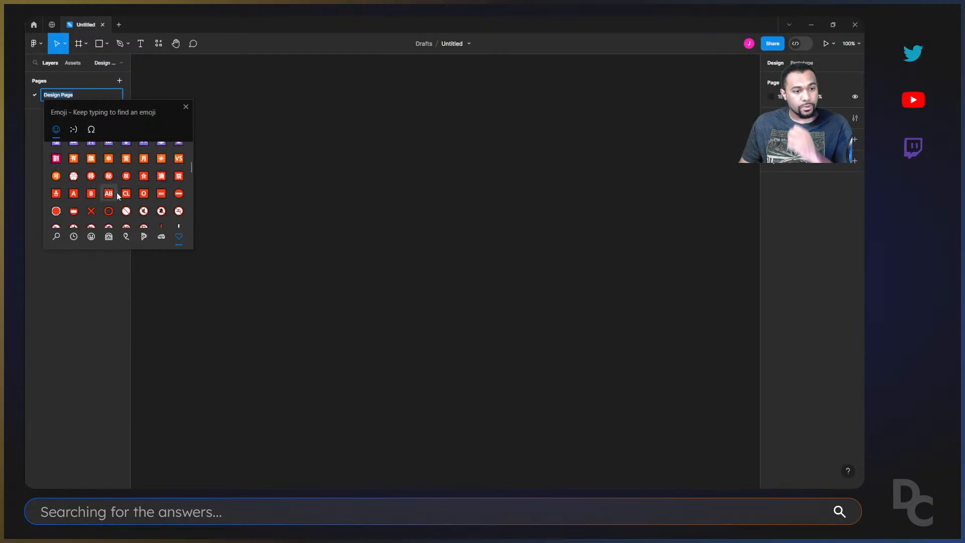
click(56, 211)
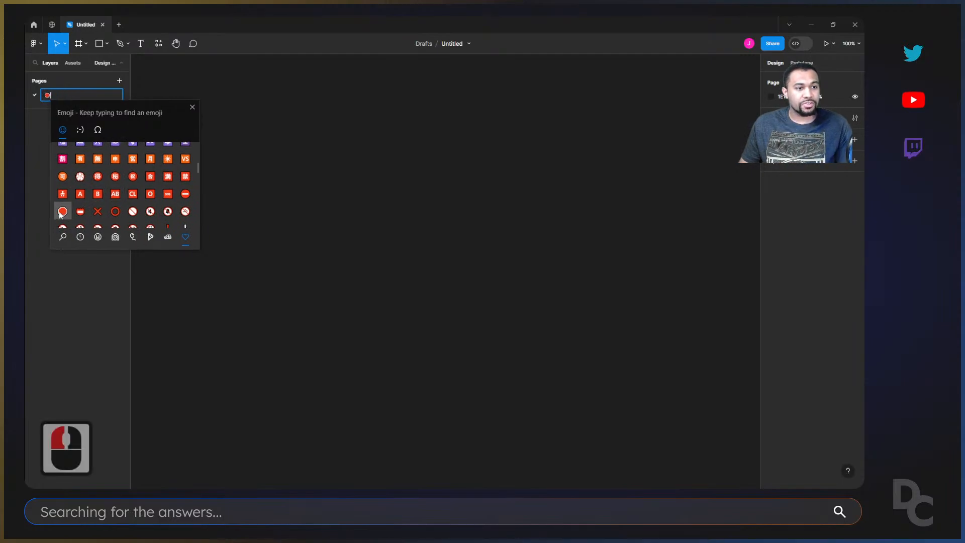
click(69, 95)
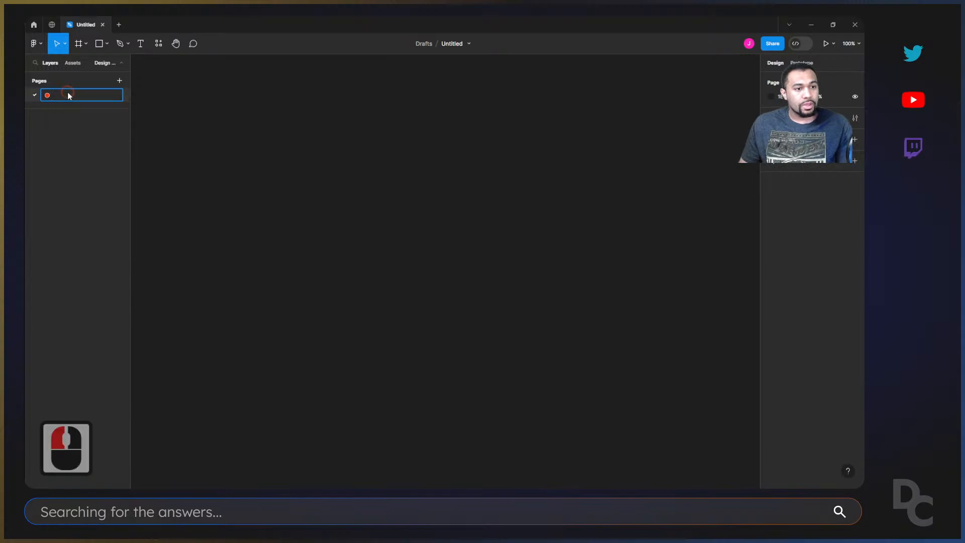
click(58, 96)
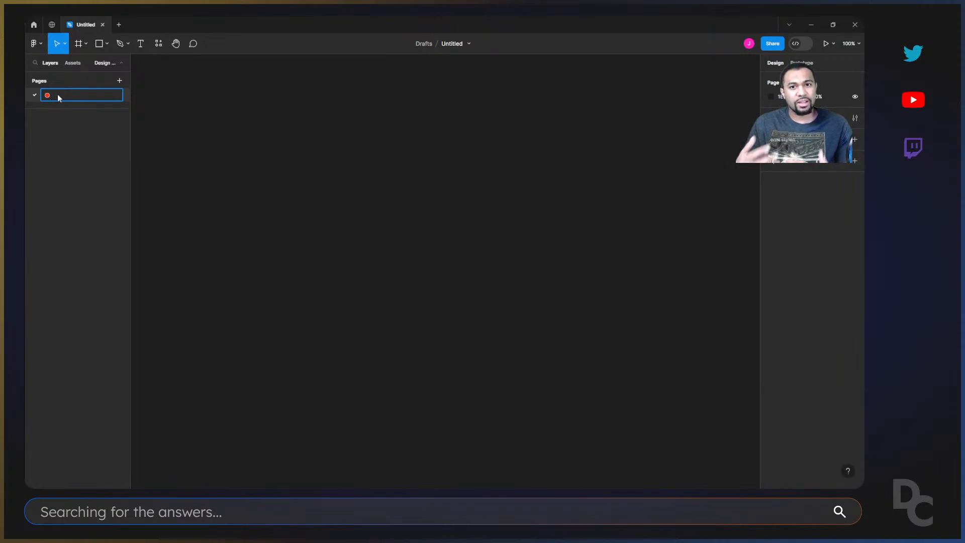
text(Design)
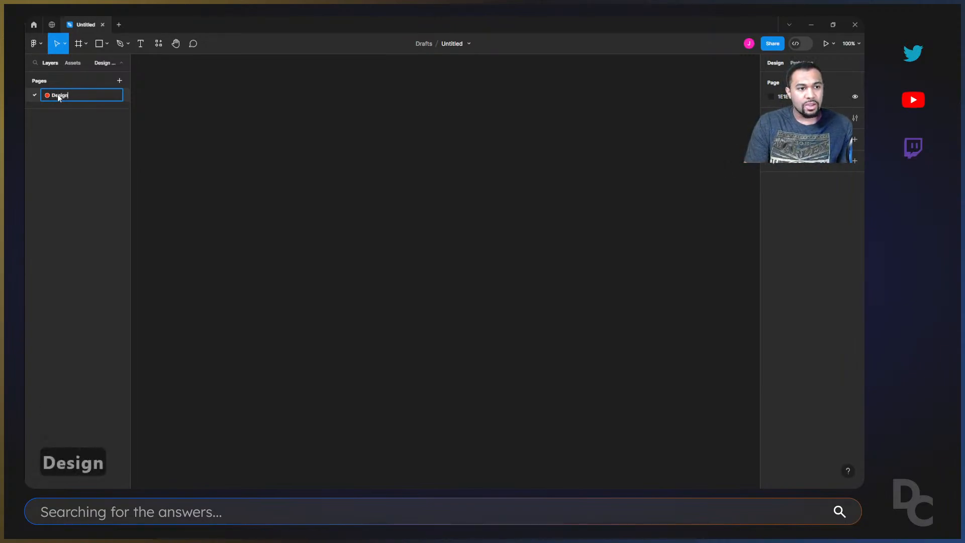
text( Page)
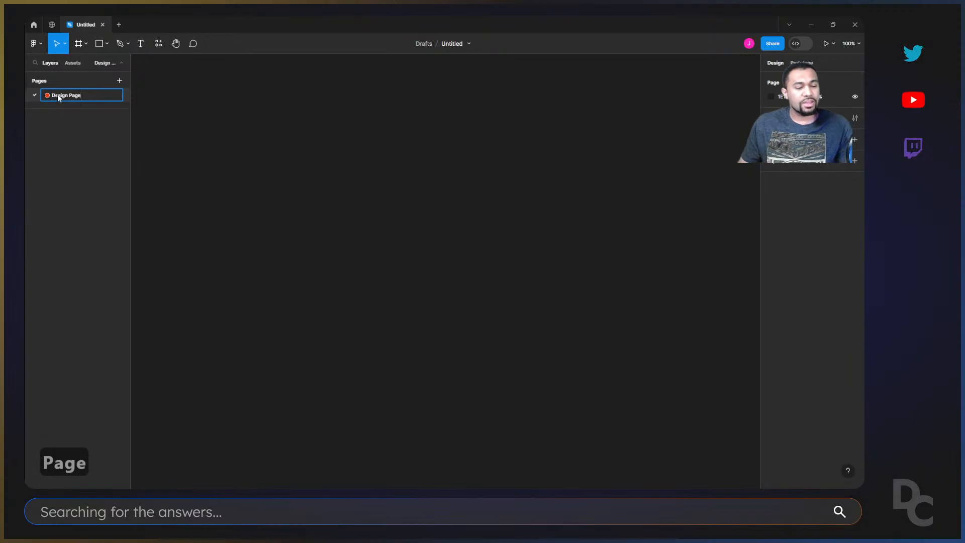
click(168, 118)
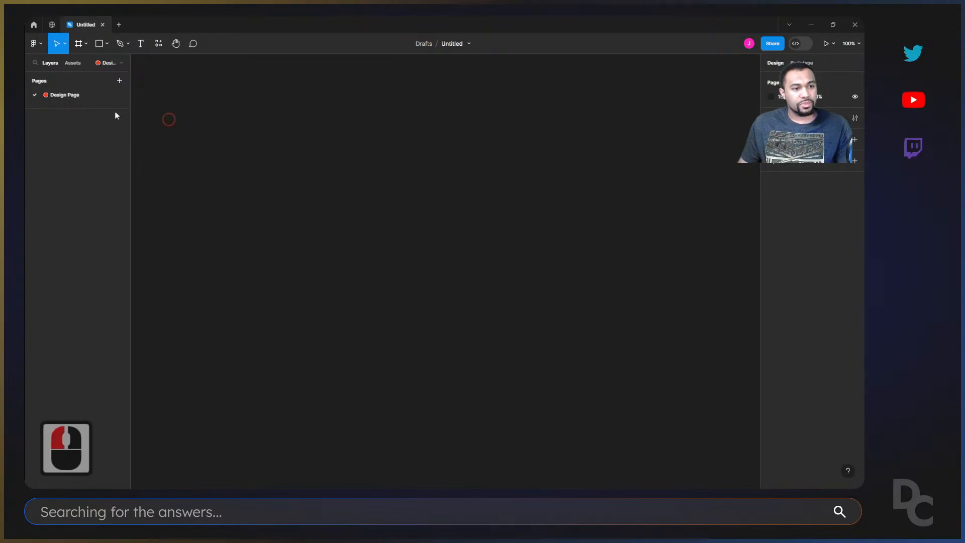
Replace the stop-sign emoji in front of the name "Design Page" with a red cross-mark emoji.
click(47, 96)
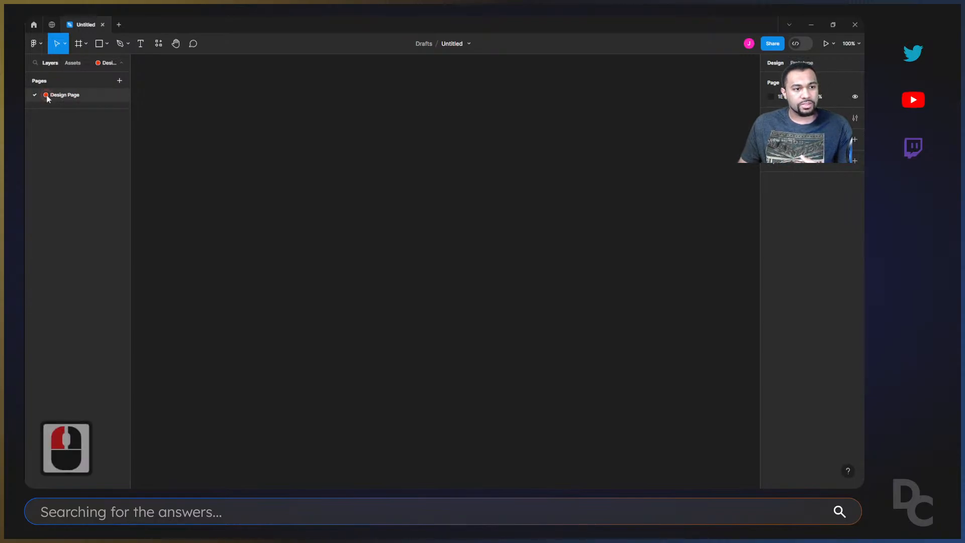
double_click(48, 97)
click(52, 96)
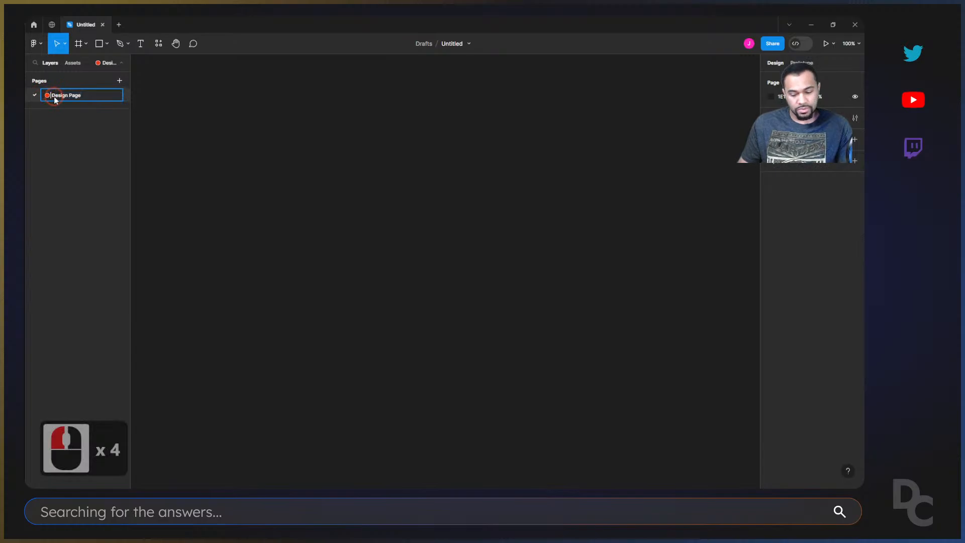
key(BackSpace)
key(super+period)
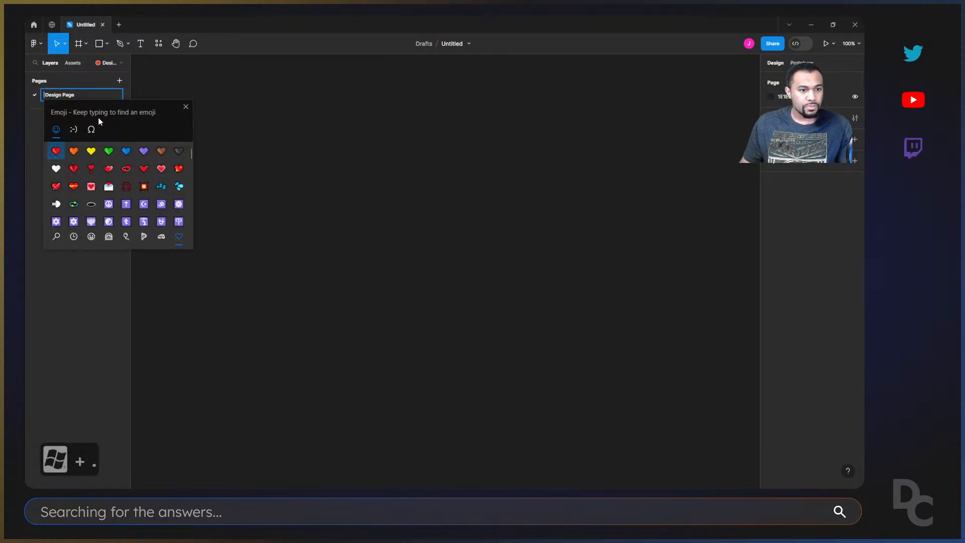
scroll(126, 168, down, 12)
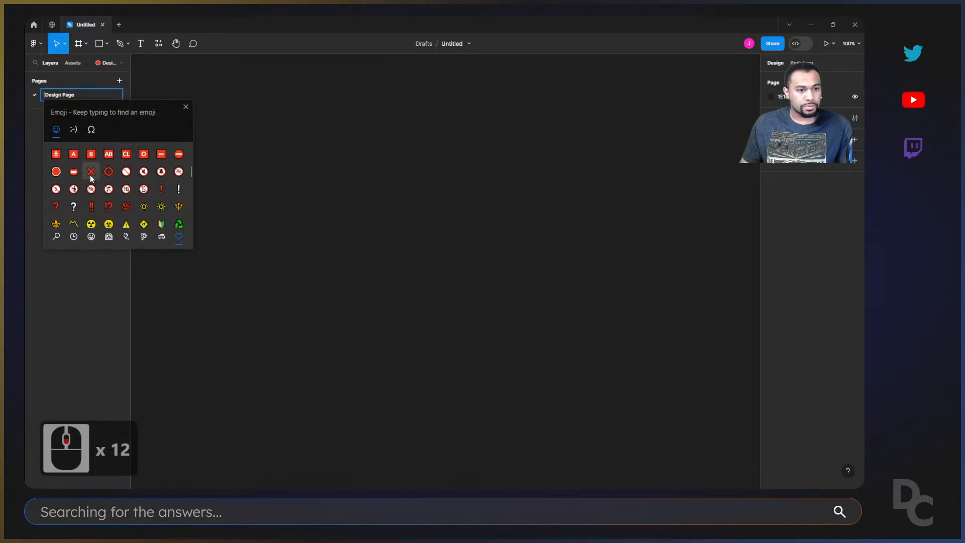
click(89, 173)
click(192, 106)
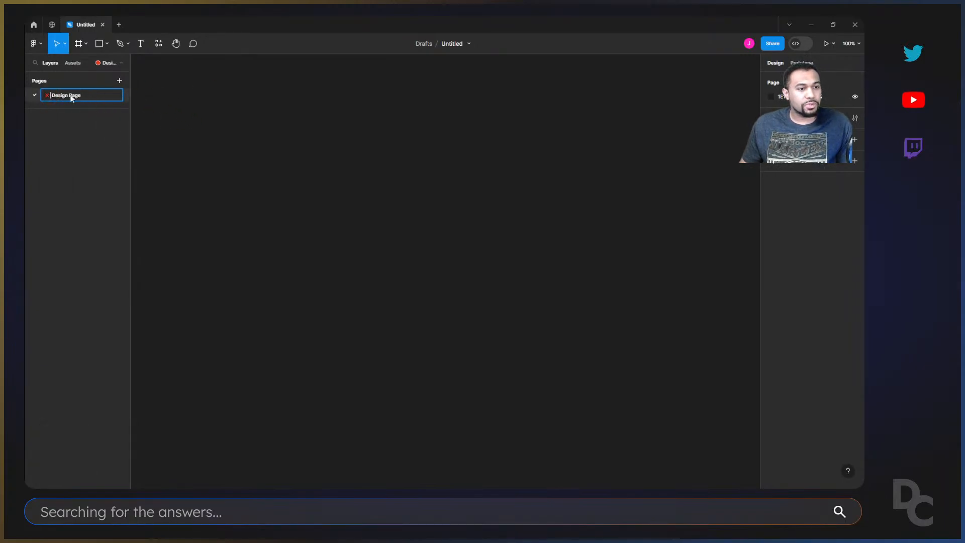
Add three new pages, Page 2, Page 3 and Page 4, below the Design Page.
click(119, 80)
click(119, 80)
click(119, 80)
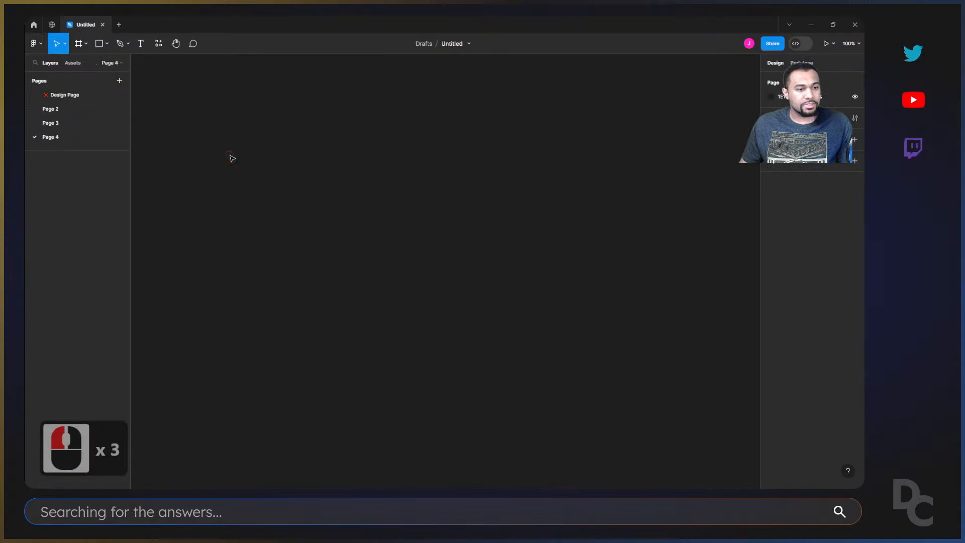
click(228, 156)
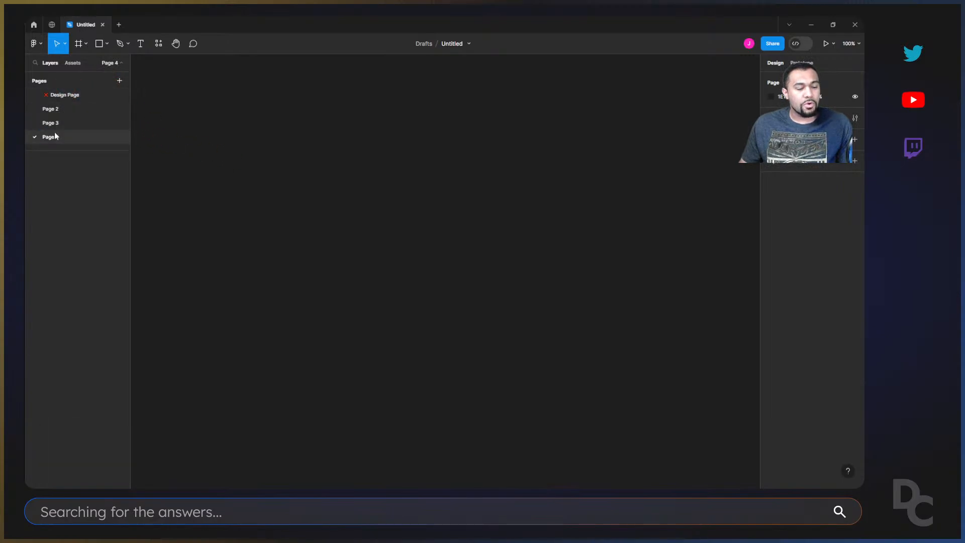
Delete Page 2, Page 3 and Page 4 so that only the Design Page is left.
right_click(68, 111)
click(90, 165)
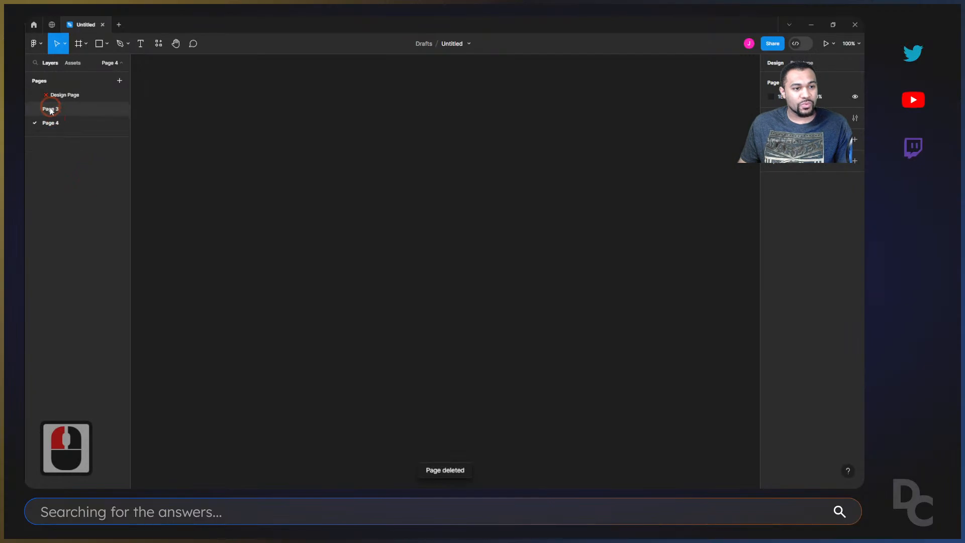
right_click(51, 107)
click(85, 159)
right_click(56, 113)
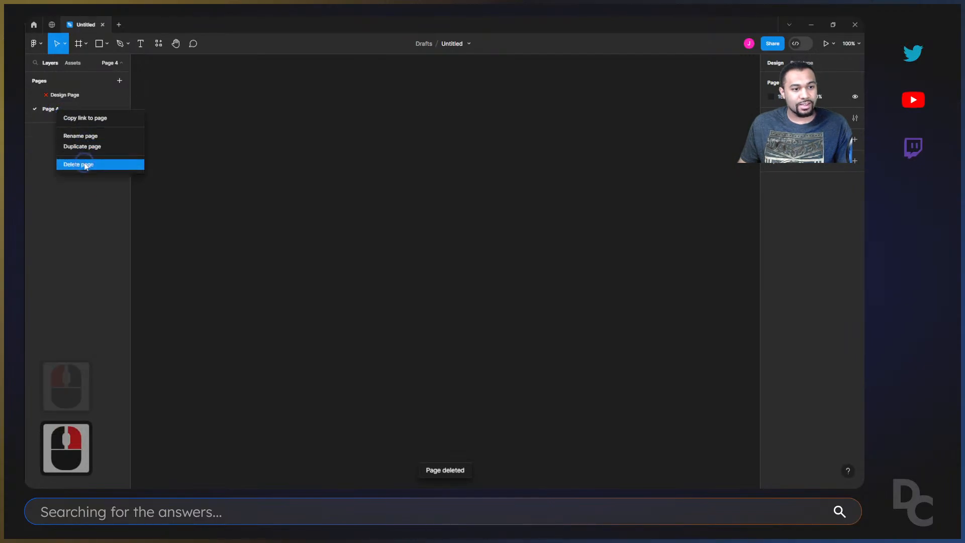
click(82, 161)
Remove the emoji from the page's name so it reads just "Design Page".
click(68, 95)
double_click(56, 95)
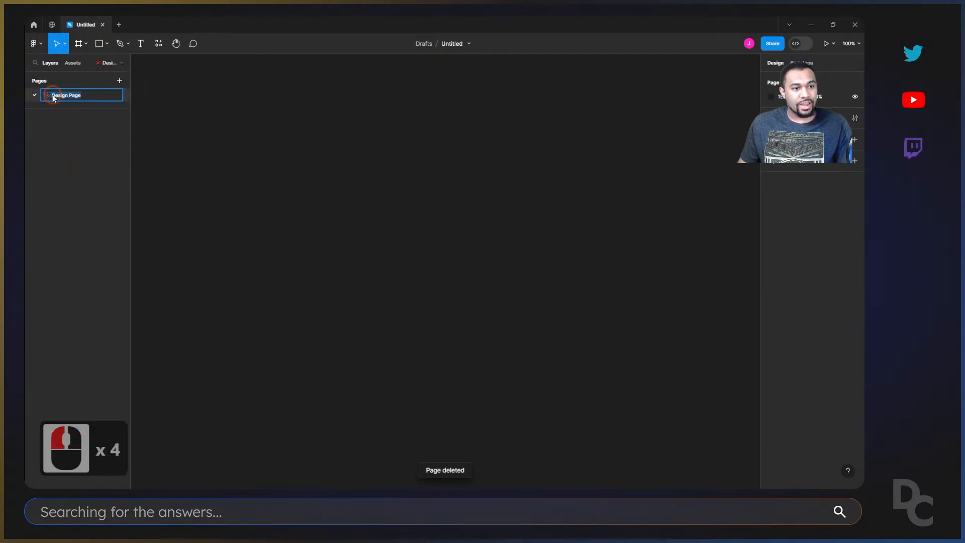
click(59, 100)
key(BackSpace)
key(BackSpace)
key(BackSpace)
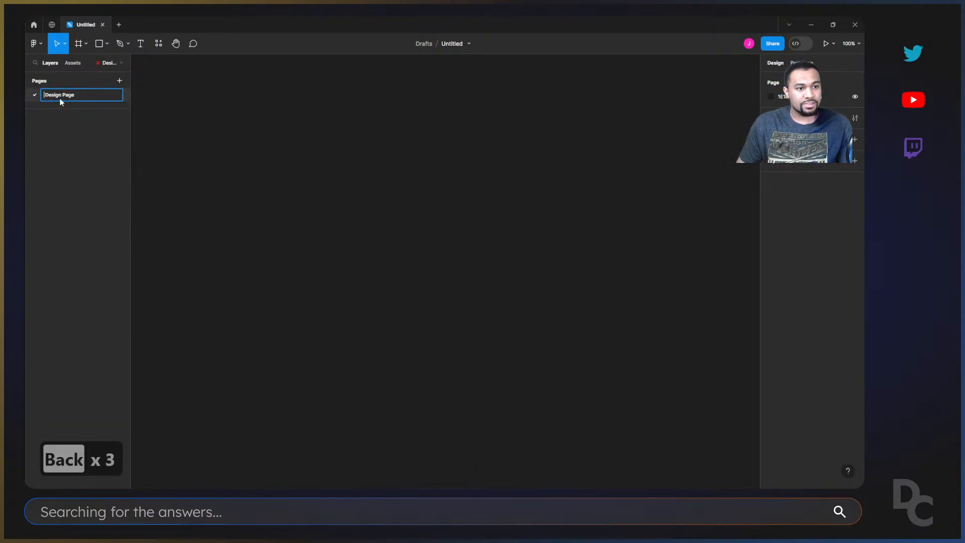
key(Delete)
click(216, 122)
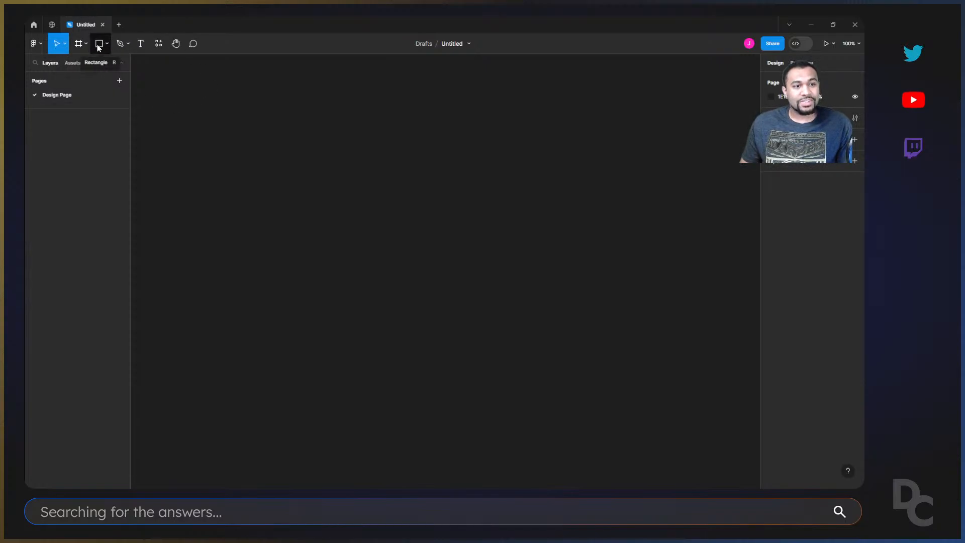
Draw a rectangle about 376 × 354 on the empty canvas with the Rectangle tool.
key(r)
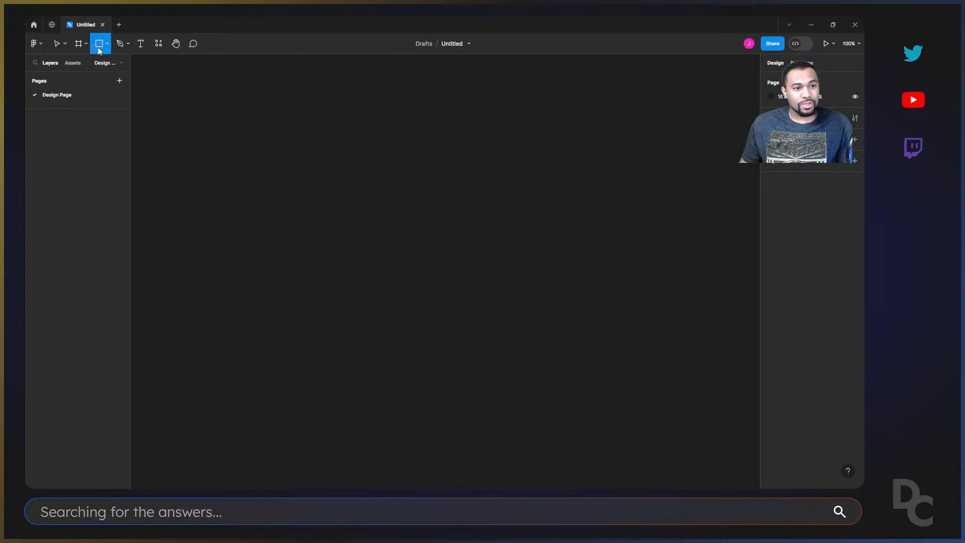
key(v)
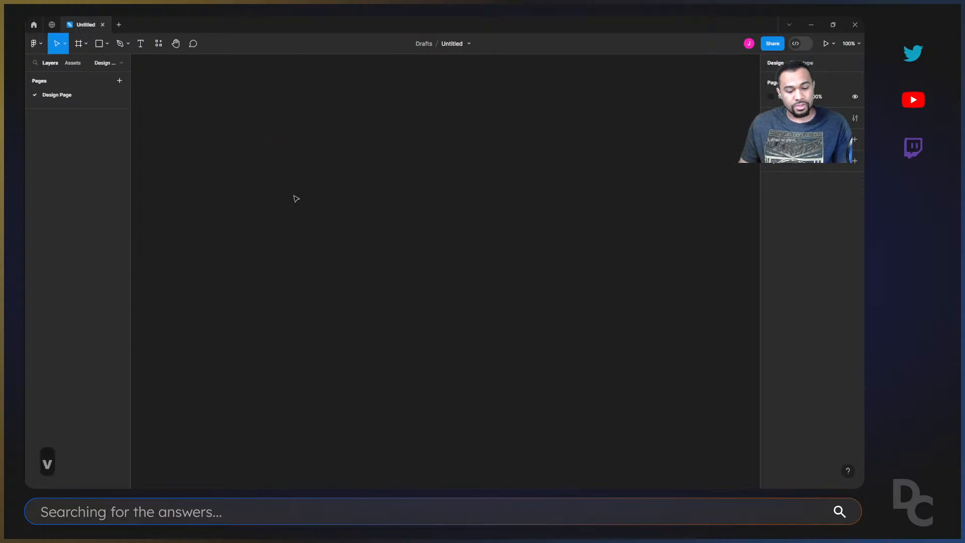
key(r)
drag(295, 115, 460, 271)
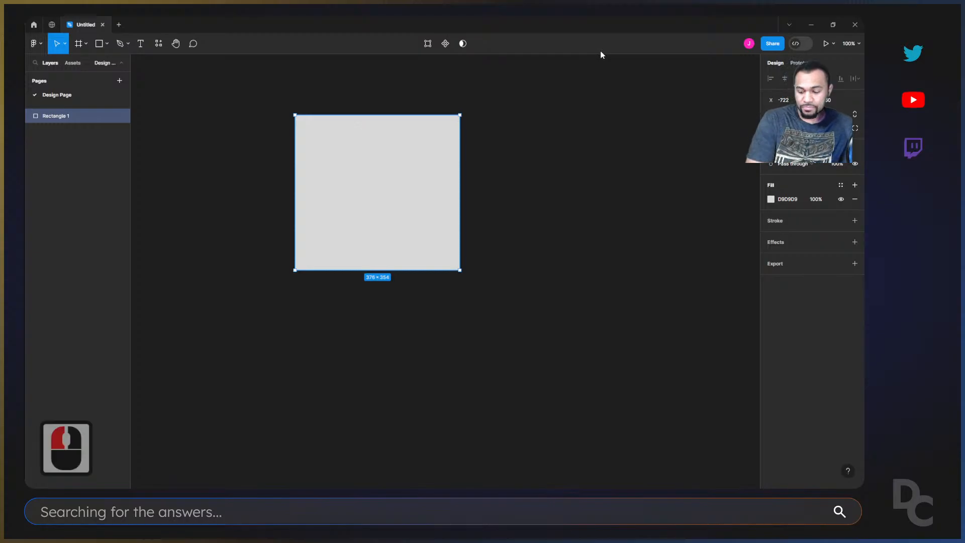
key(ctrl+1)
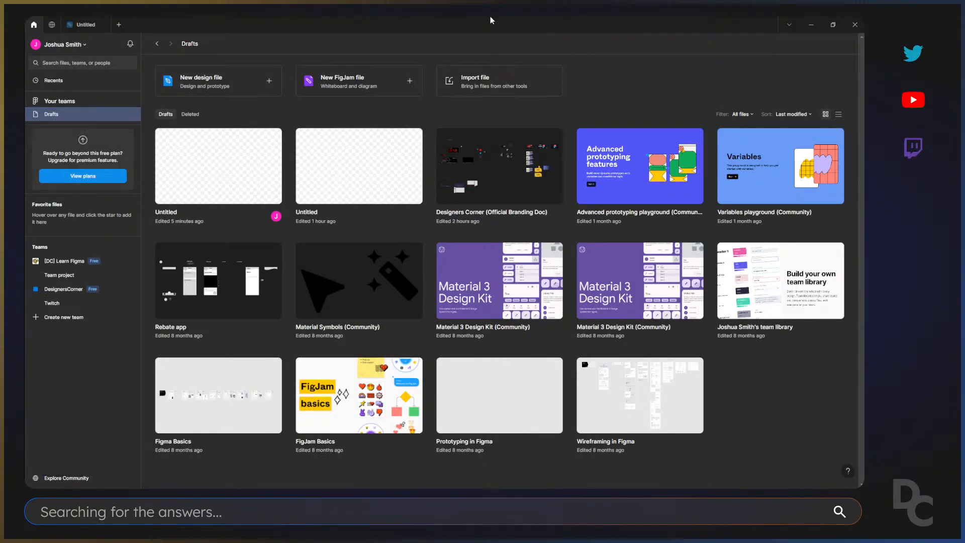
click(75, 26)
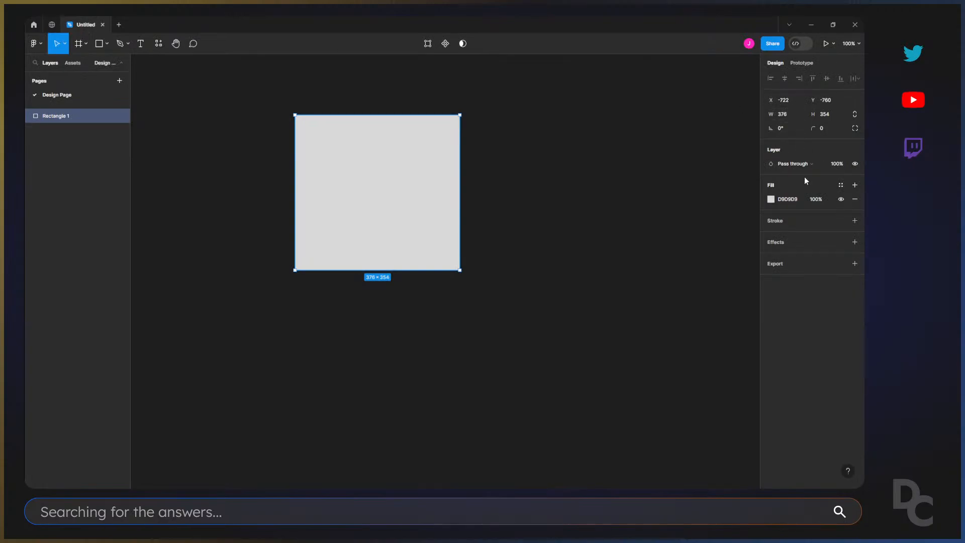
Compare the properties with and without the rectangle selected, and move it to about X -521, Y -756.
click(588, 142)
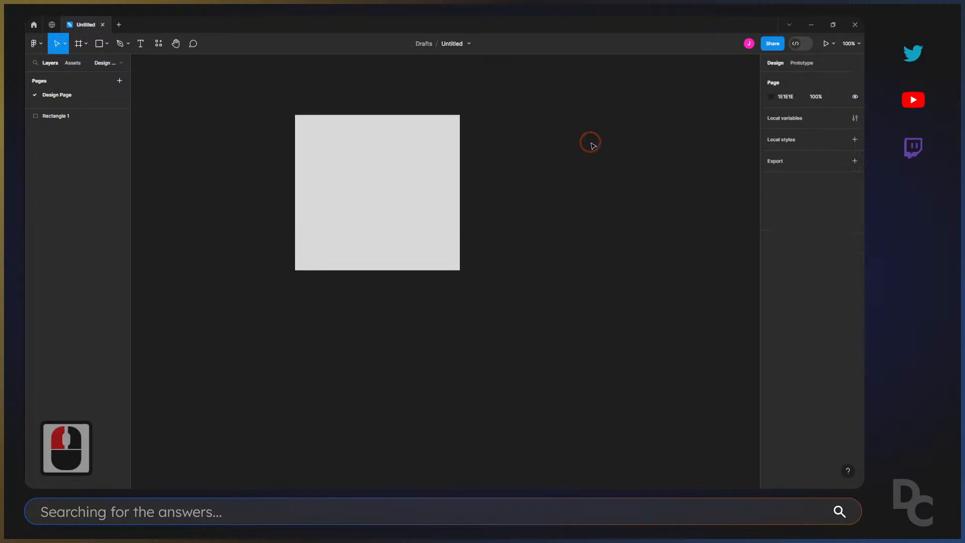
click(375, 165)
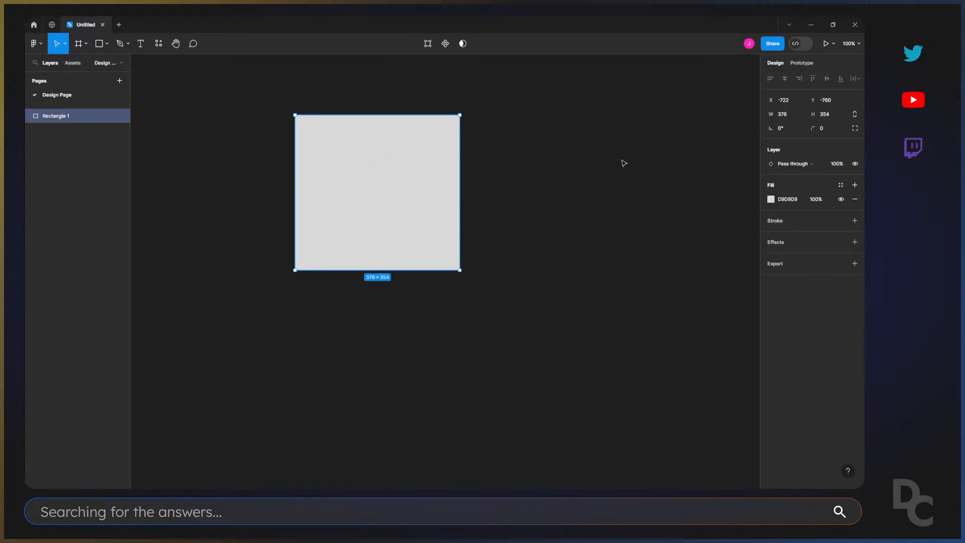
click(411, 170)
drag(417, 181, 473, 172)
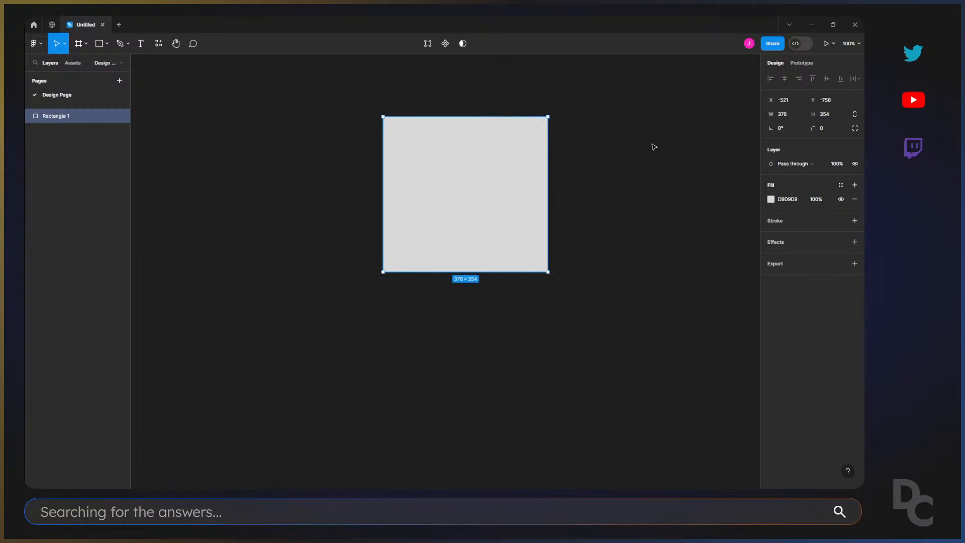
Set the rectangle's width to 354 to match its height, making it a square.
click(785, 115)
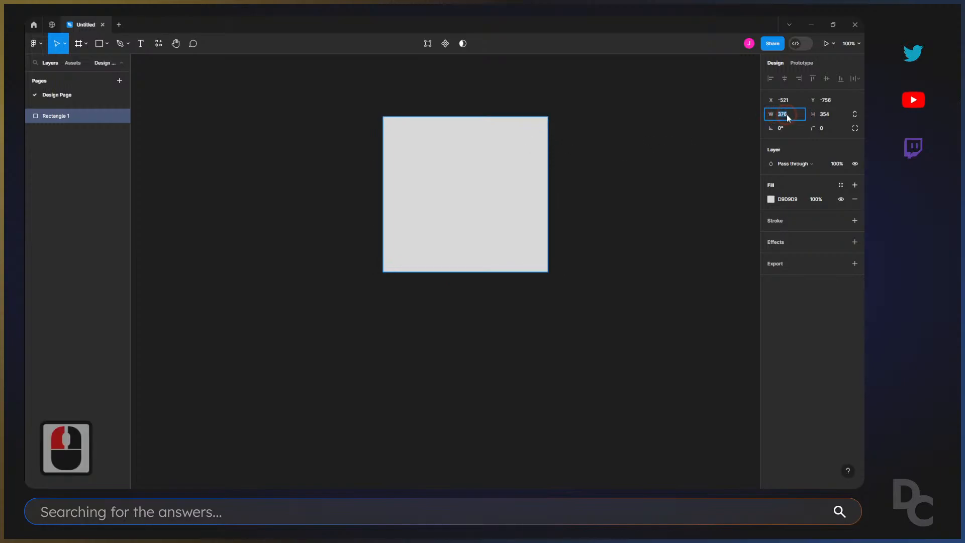
click(825, 117)
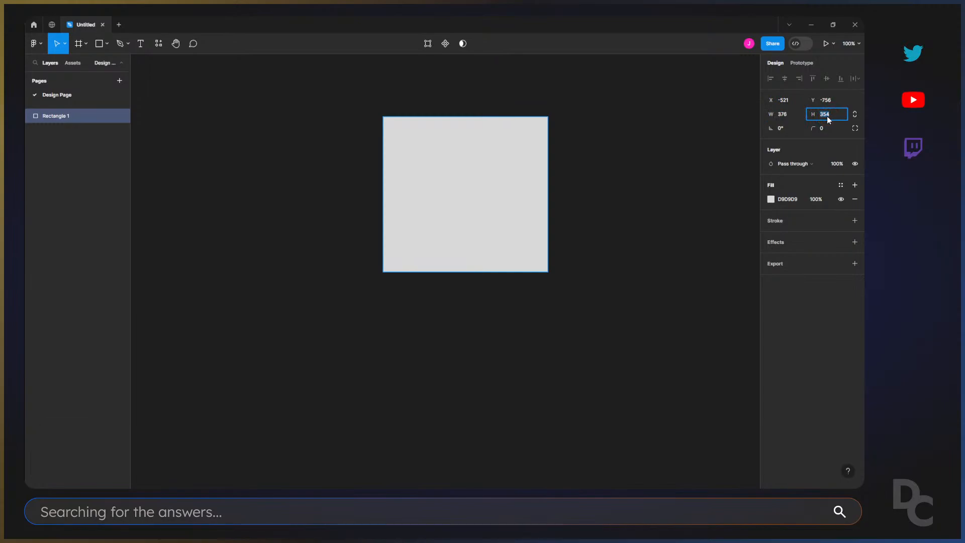
click(793, 118)
text(354)
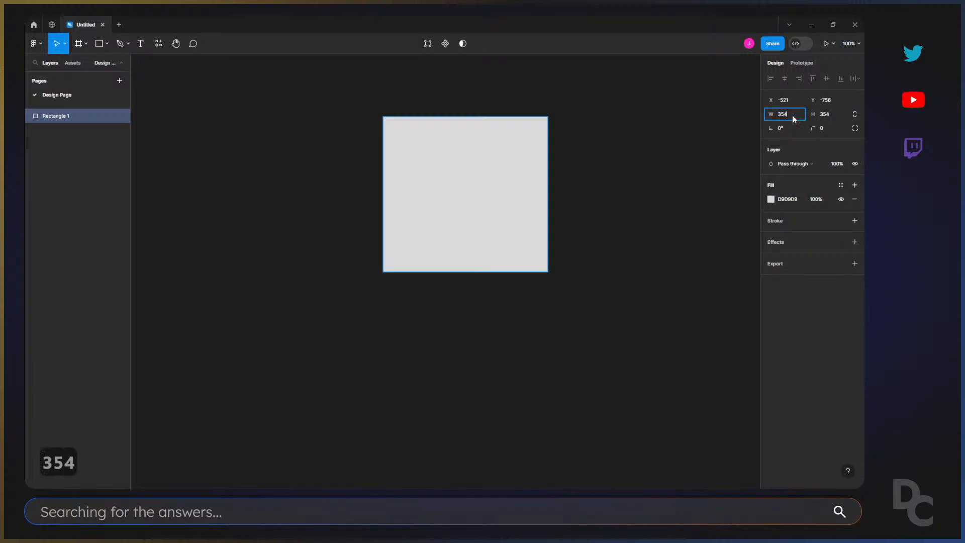
key(Return)
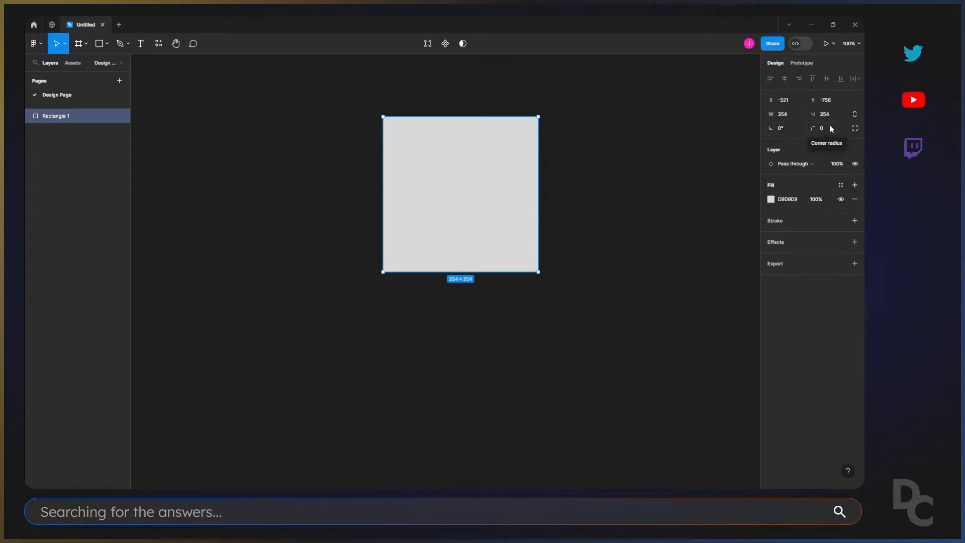
Examine the blend modes available for the square's layer without choosing another one.
click(793, 165)
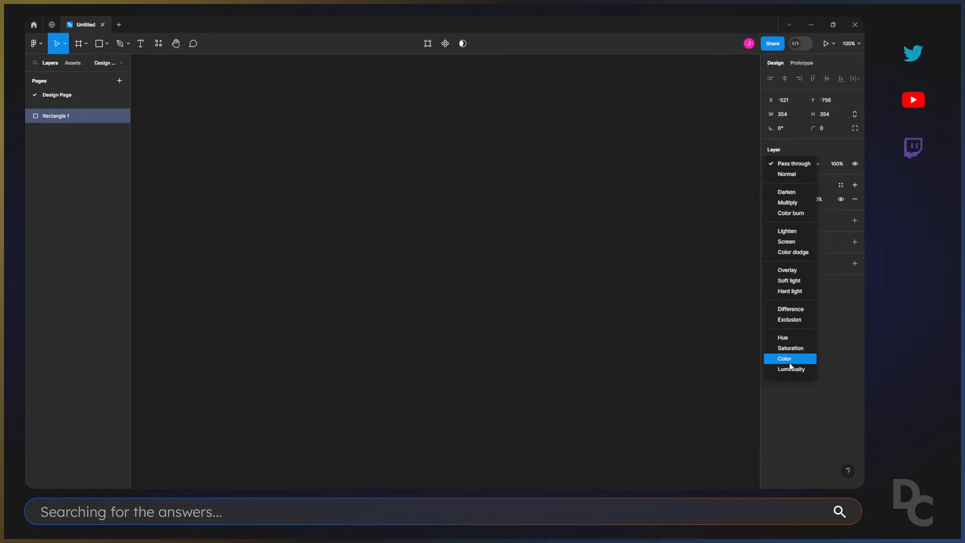
click(717, 209)
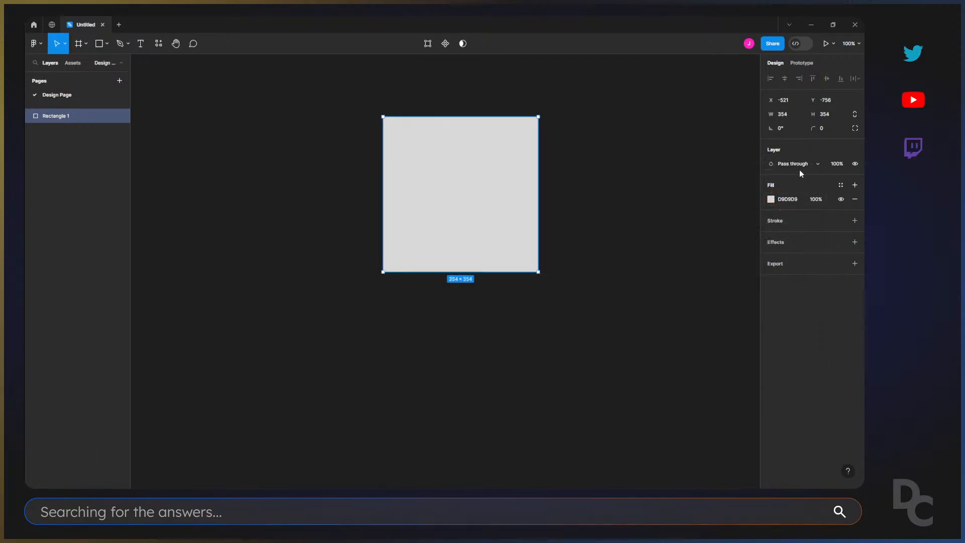
Change the square's fill to red FF2F2F and lighten it to FF6A6A in the color picker.
click(770, 199)
click(741, 227)
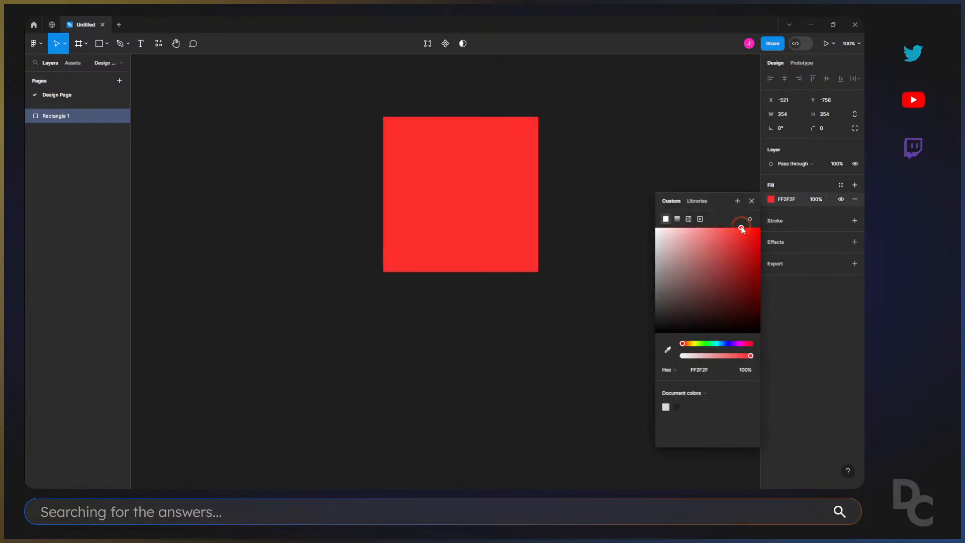
click(742, 229)
click(771, 200)
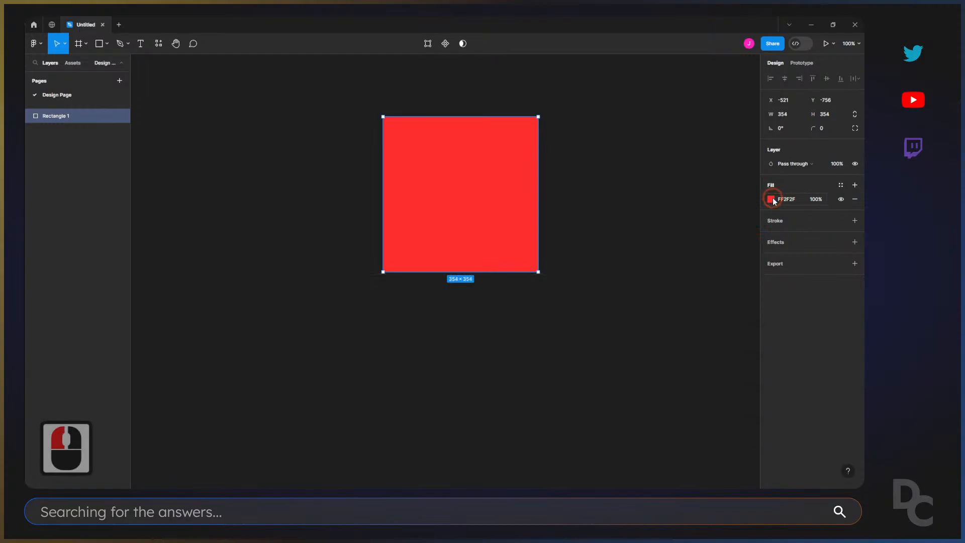
click(771, 200)
click(771, 200)
click(771, 200)
click(770, 200)
click(771, 200)
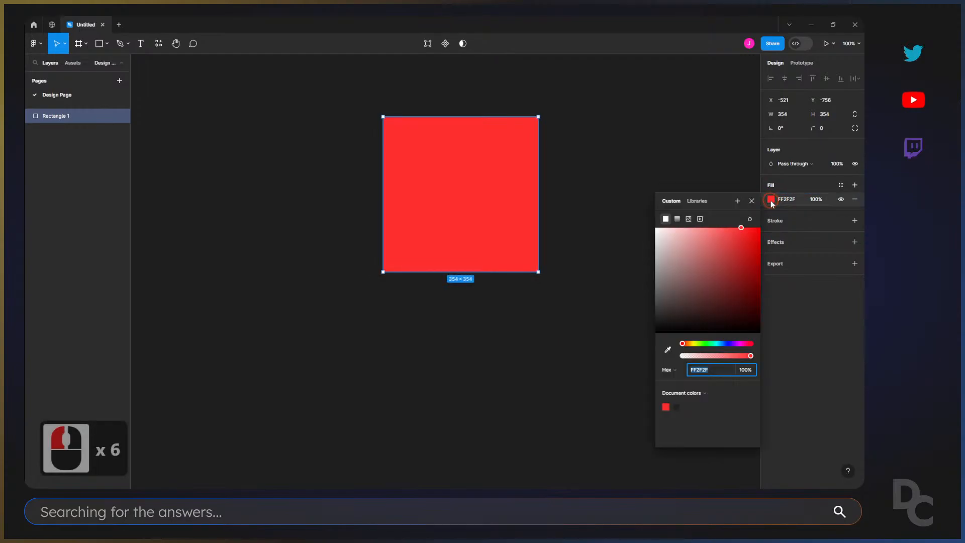
mouse_move(708, 239)
mouse_down()
mouse_move(662, 276)
mouse_move(713, 297)
mouse_move(716, 229)
mouse_up()
Examine where the square's fill hex code and opacity can be edited, keeping both values as they are.
double_click(783, 199)
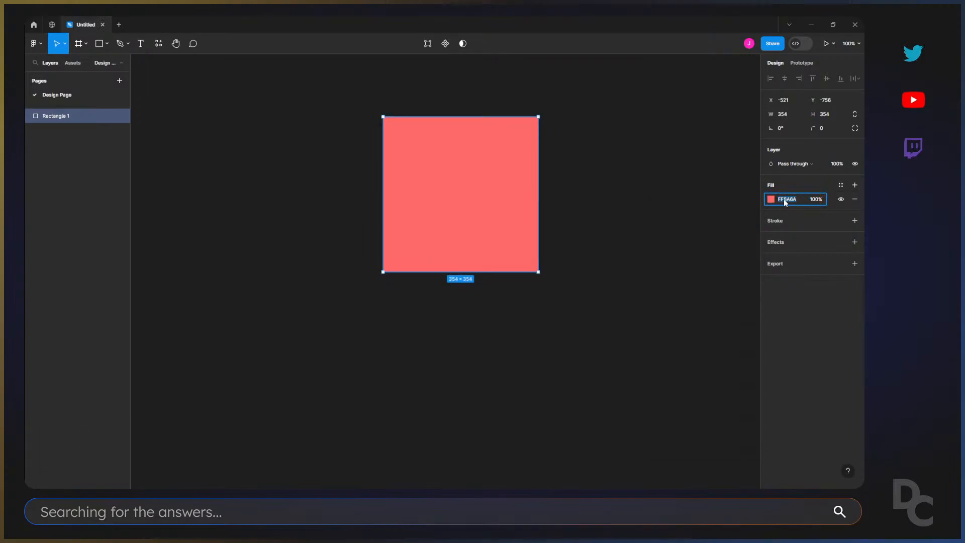
click(810, 200)
click(826, 194)
click(828, 197)
click(829, 197)
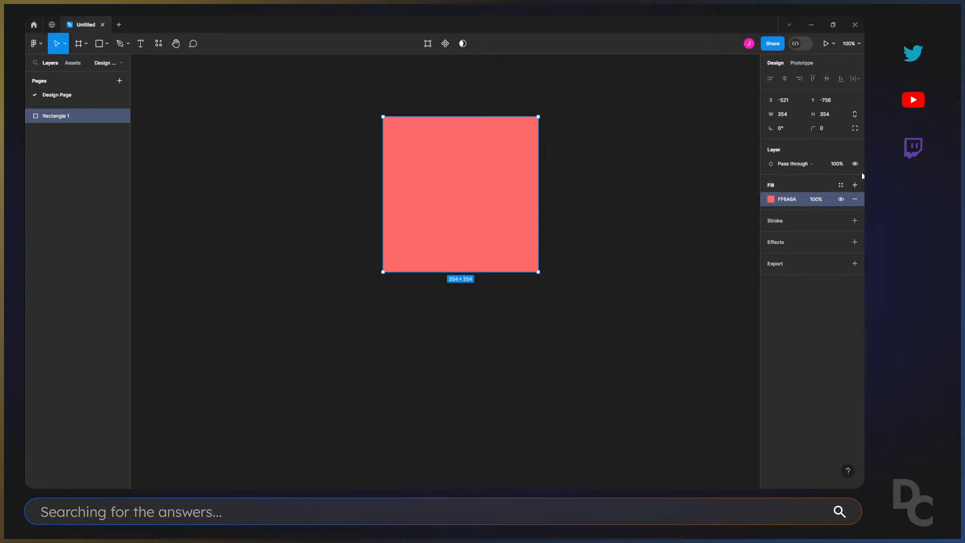
click(816, 199)
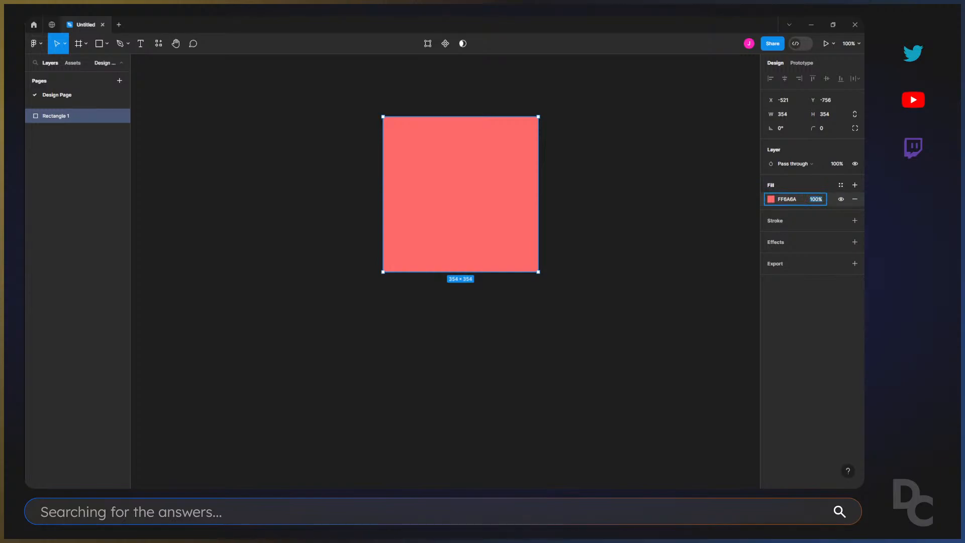
click(824, 186)
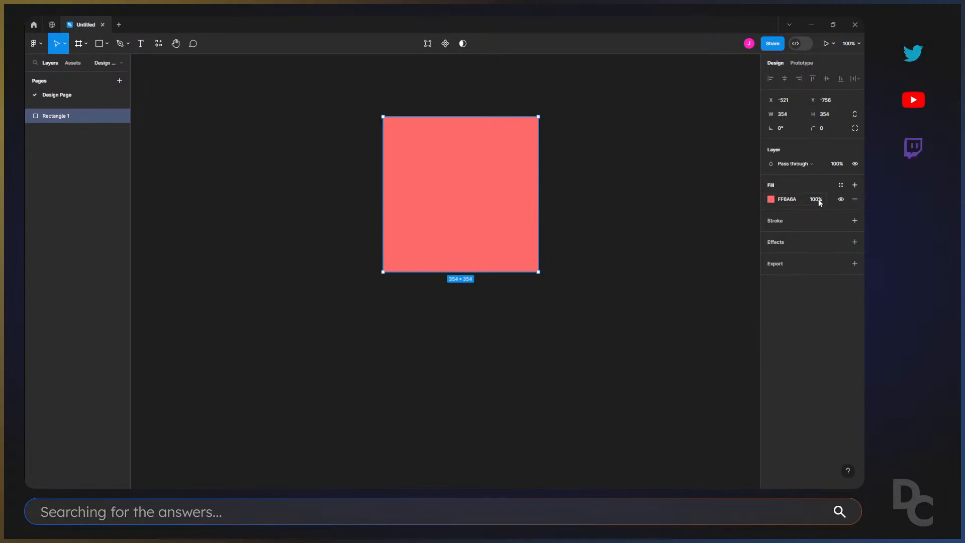
click(814, 200)
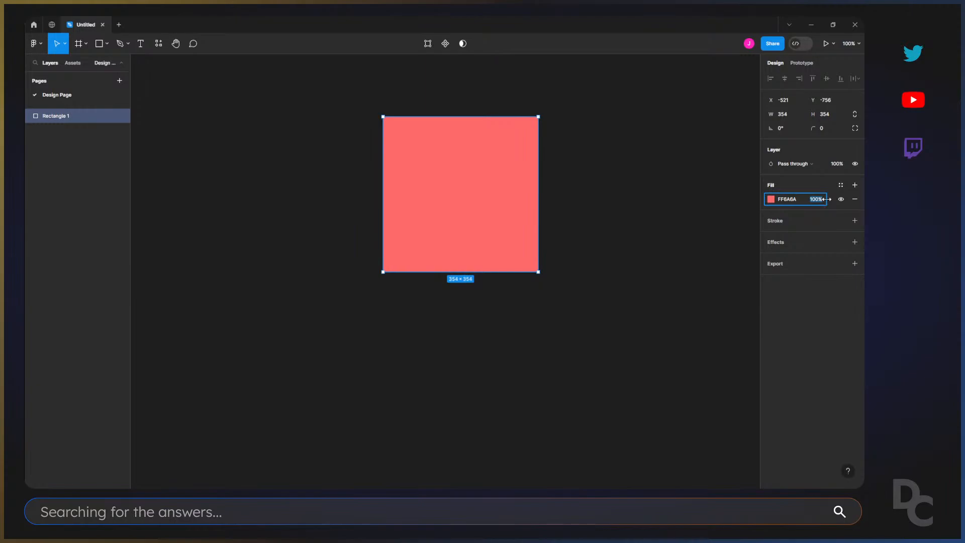
mouse_move(826, 199)
mouse_down()
mouse_move(719, 195)
mouse_move(839, 199)
mouse_up()
click(804, 184)
click(802, 207)
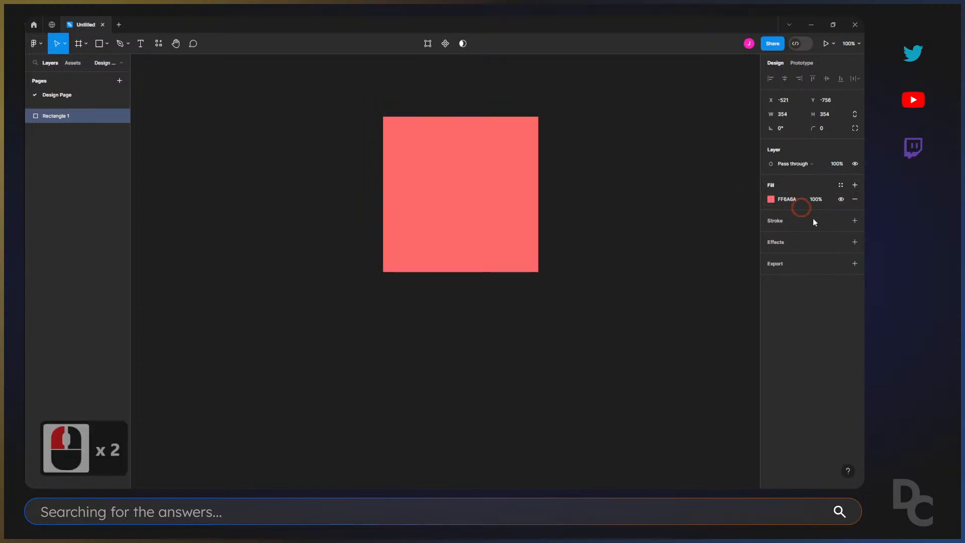
Hide the square's fill and make it visible again.
click(842, 200)
click(842, 200)
click(842, 201)
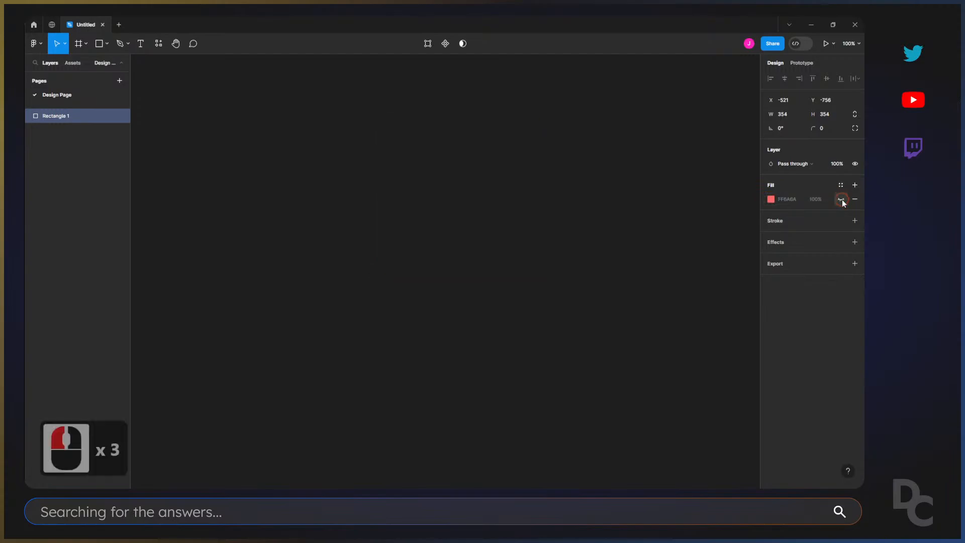
click(843, 200)
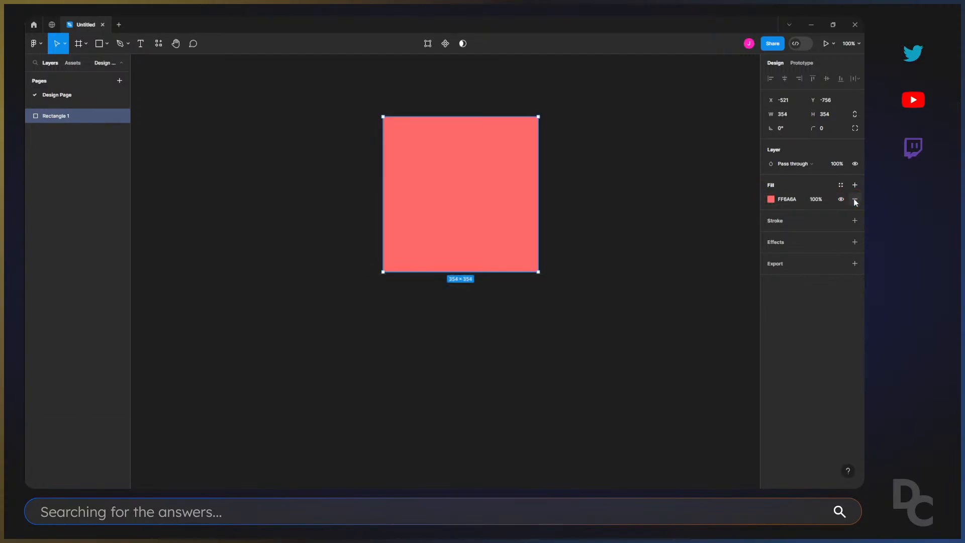
Remove the square's red fill and add a new default D9D9D9 fill in its place.
click(855, 200)
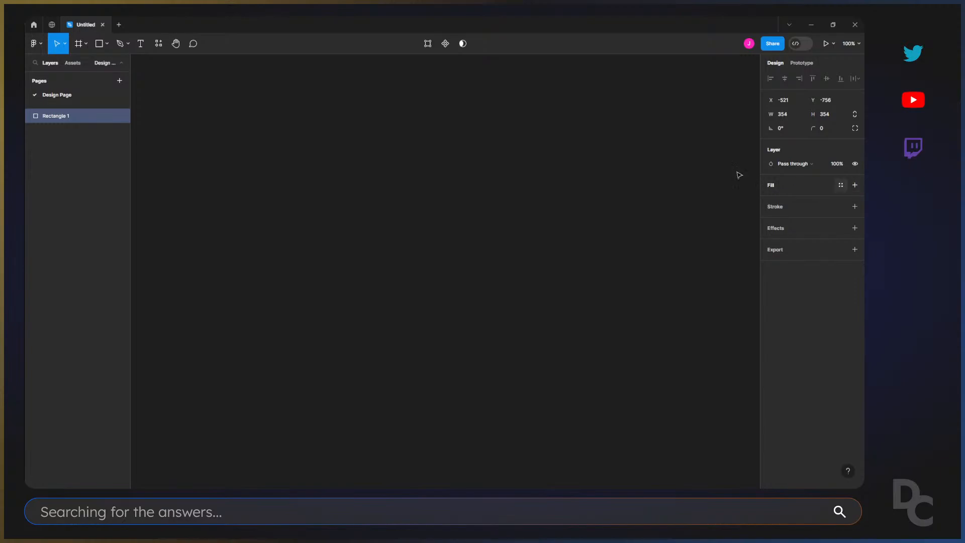
click(404, 89)
drag(360, 80, 573, 320)
click(854, 185)
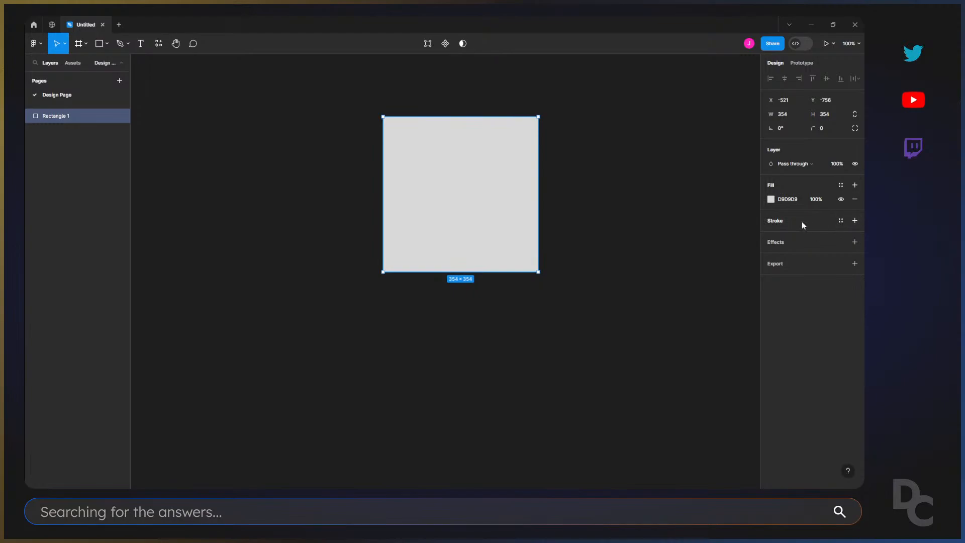
Add a stroke to the square and set its color to red FF0000.
click(854, 221)
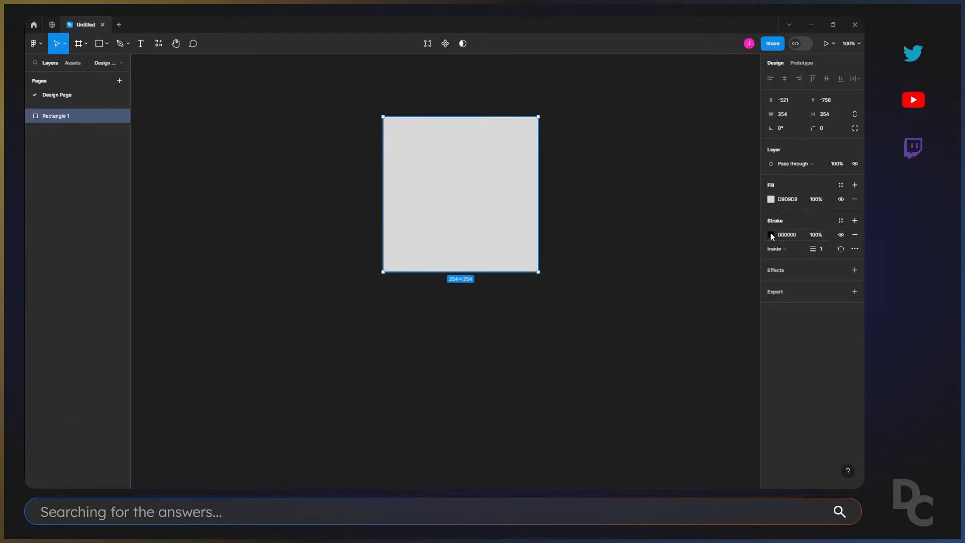
click(771, 235)
drag(719, 281, 763, 259)
Look at the stroke alignment options, keep Inside, and set the square's stroke weight to 19.
click(821, 249)
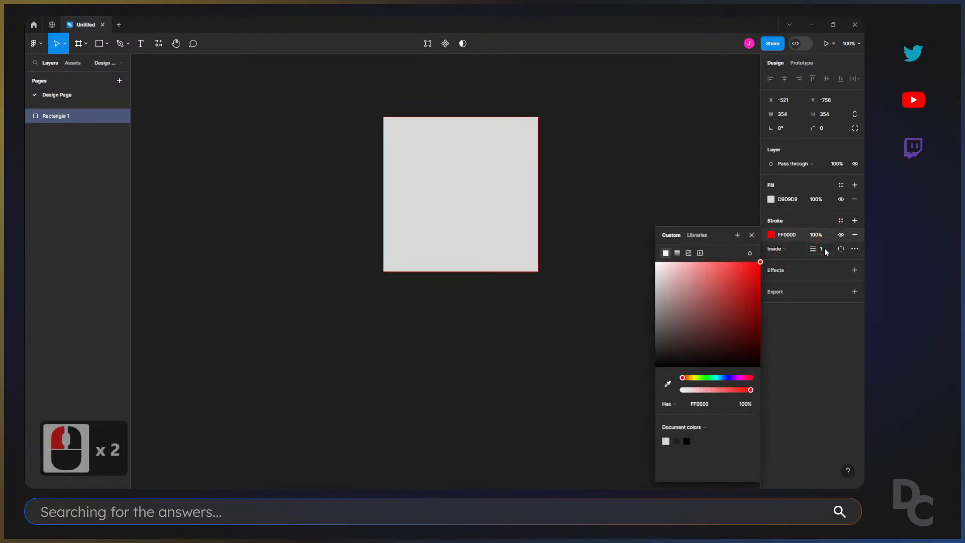
click(782, 249)
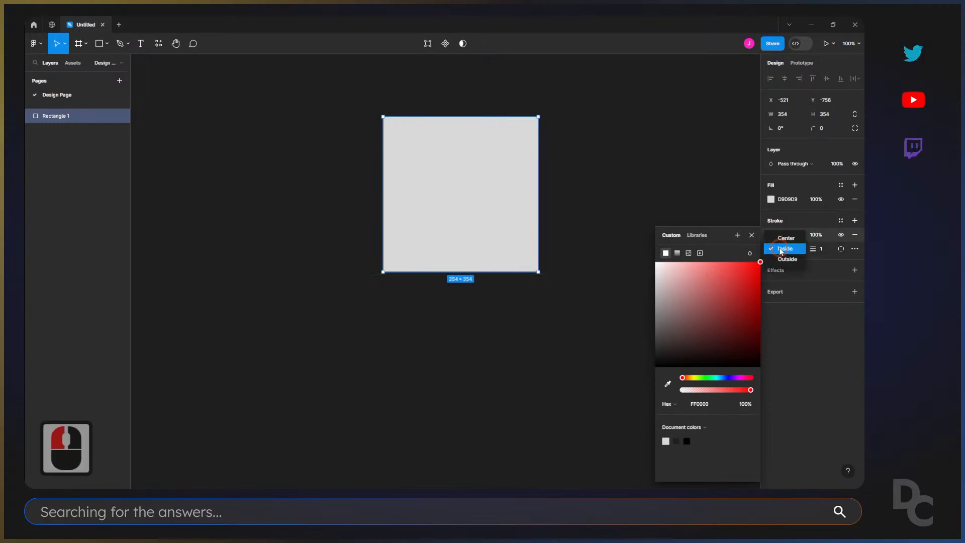
double_click(823, 250)
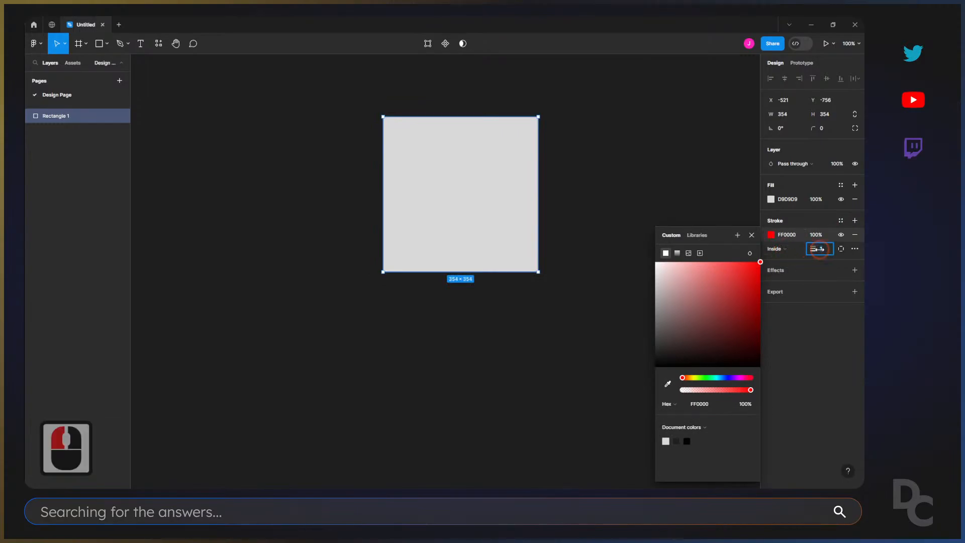
text(19)
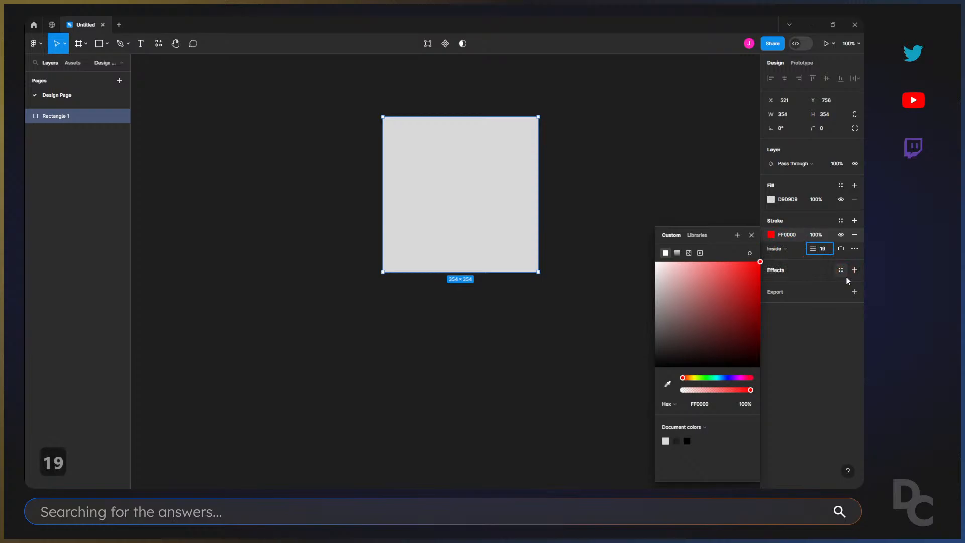
key(Return)
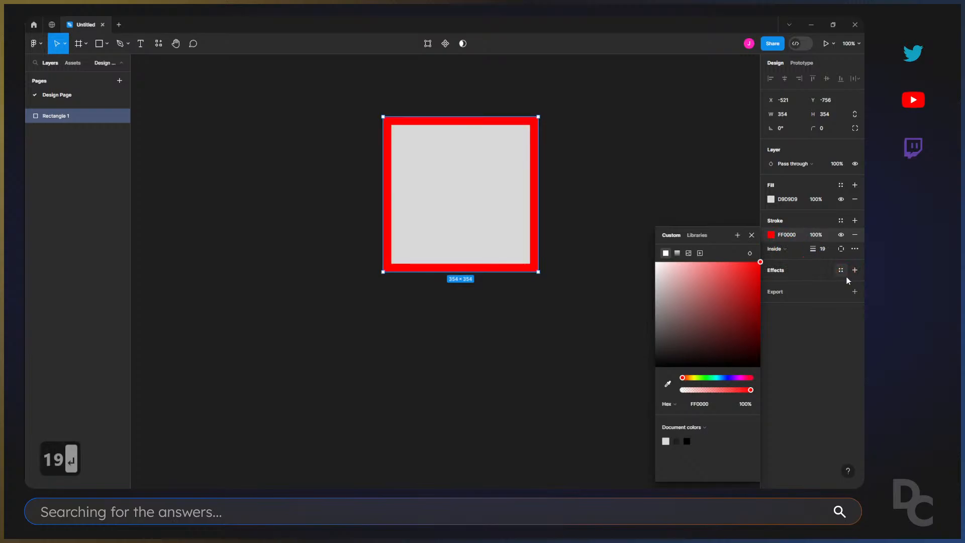
Reselect the square, hide its red stroke and make it visible again.
click(613, 157)
click(497, 184)
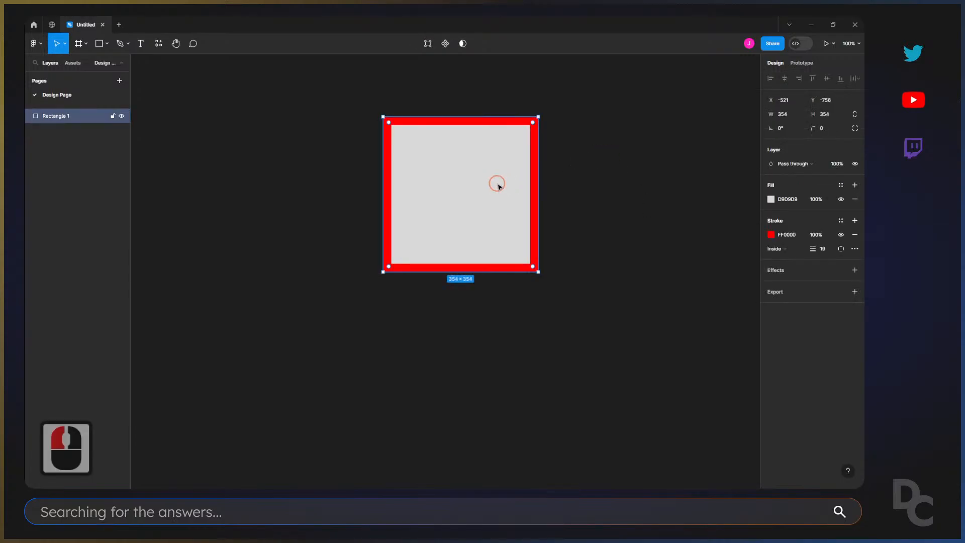
click(841, 235)
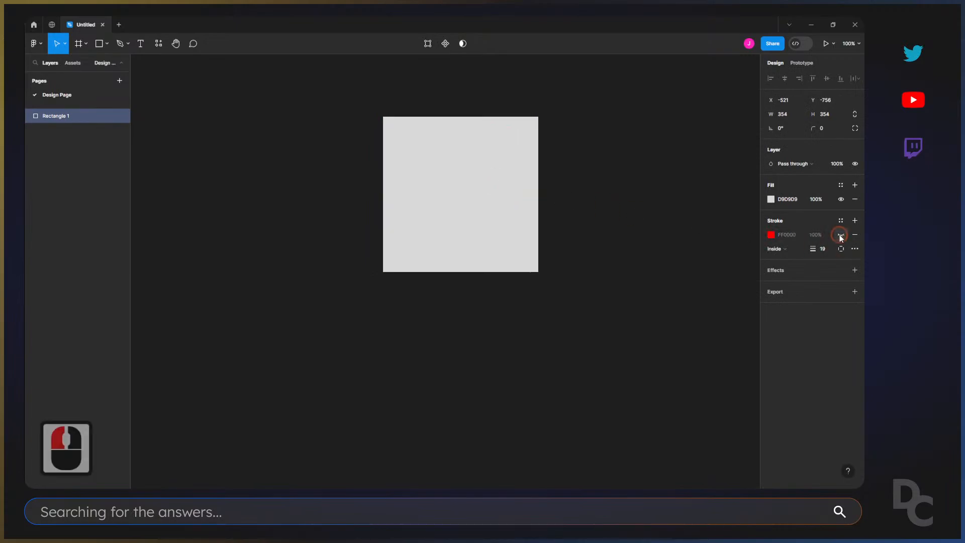
click(841, 235)
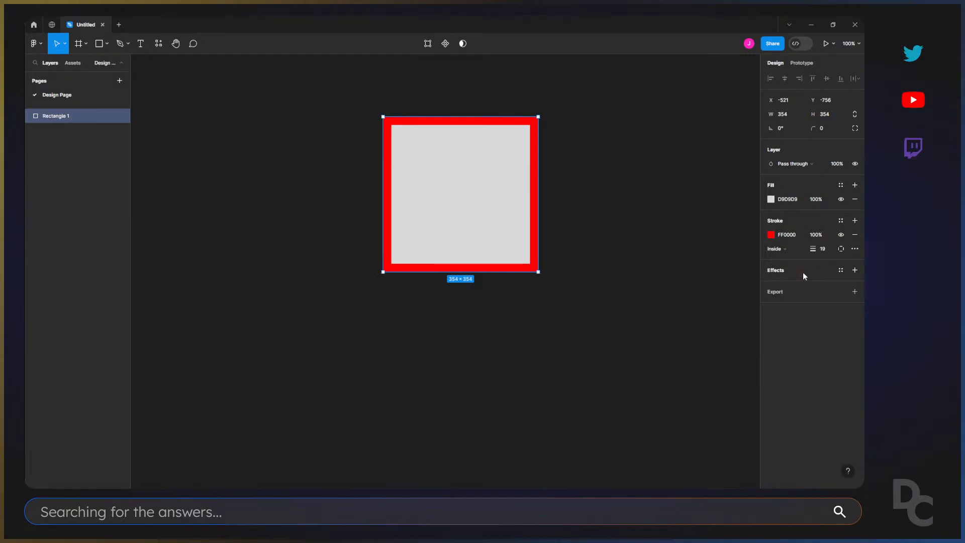
Add a drop shadow effect to the square and inspect it closely at the lower-right corner.
click(803, 273)
key(z)
drag(511, 248, 563, 301)
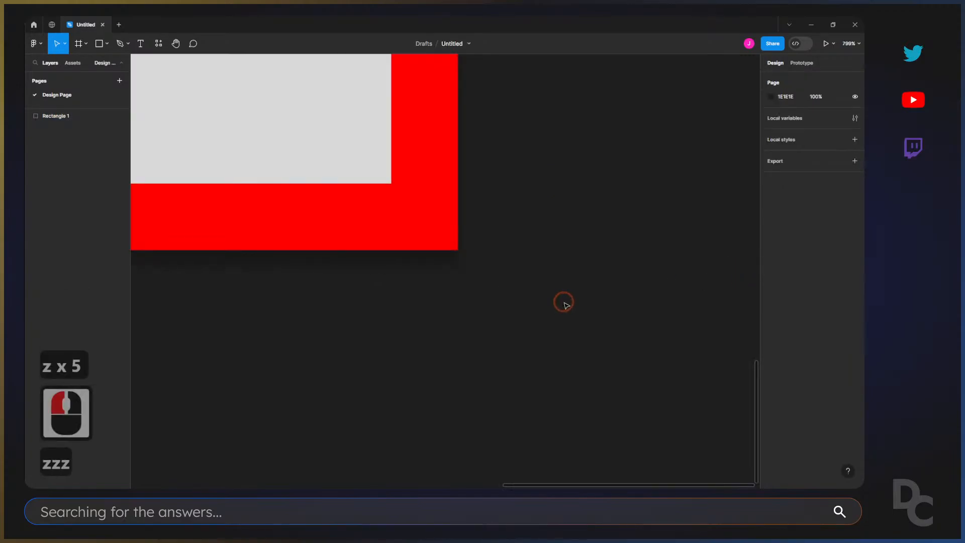
click(403, 195)
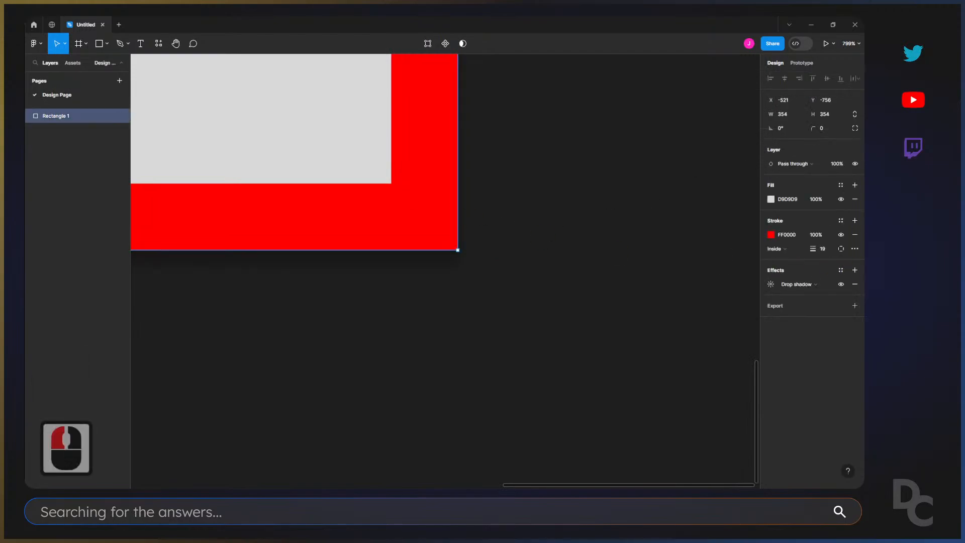
Change the drop shadow's color to blue 3020E4, leaving its offset, blur and spread unchanged.
click(771, 285)
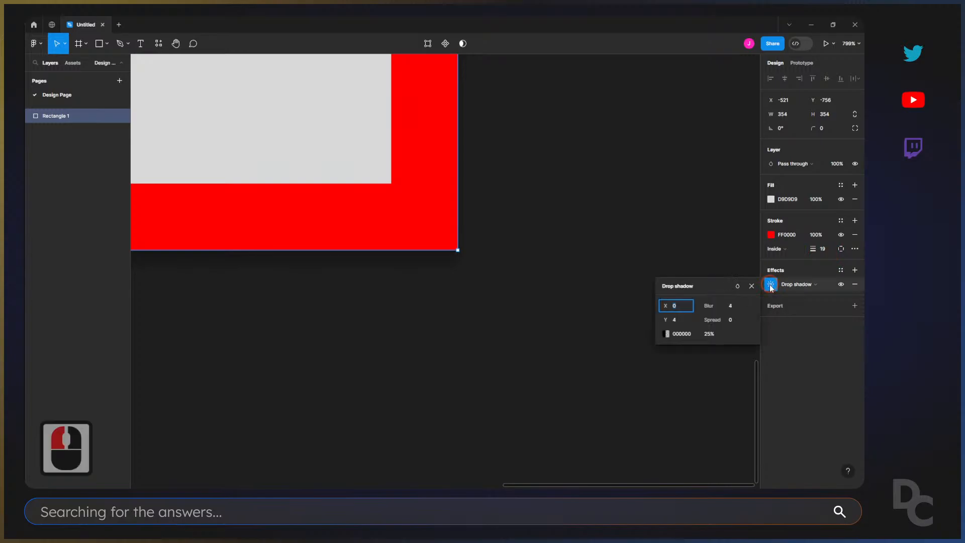
click(673, 334)
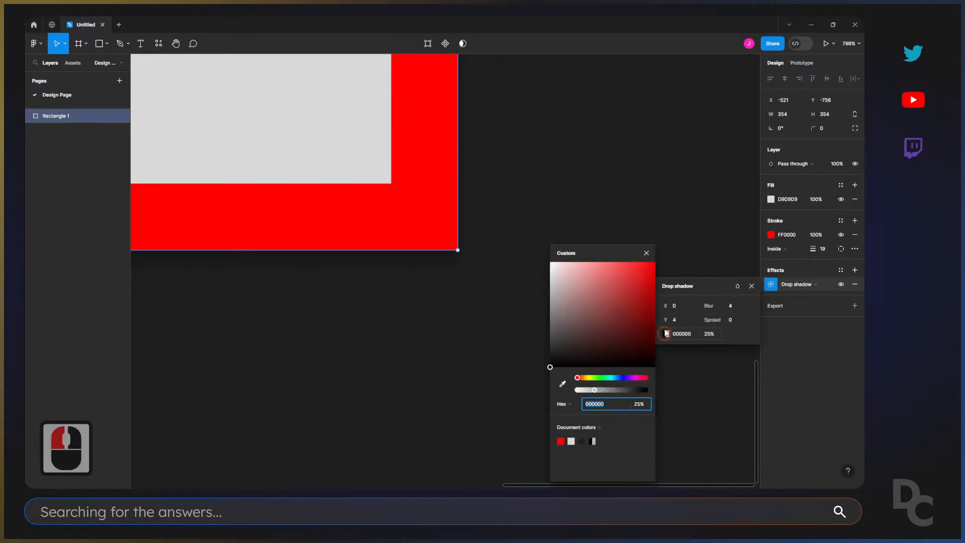
click(623, 378)
drag(640, 286, 640, 273)
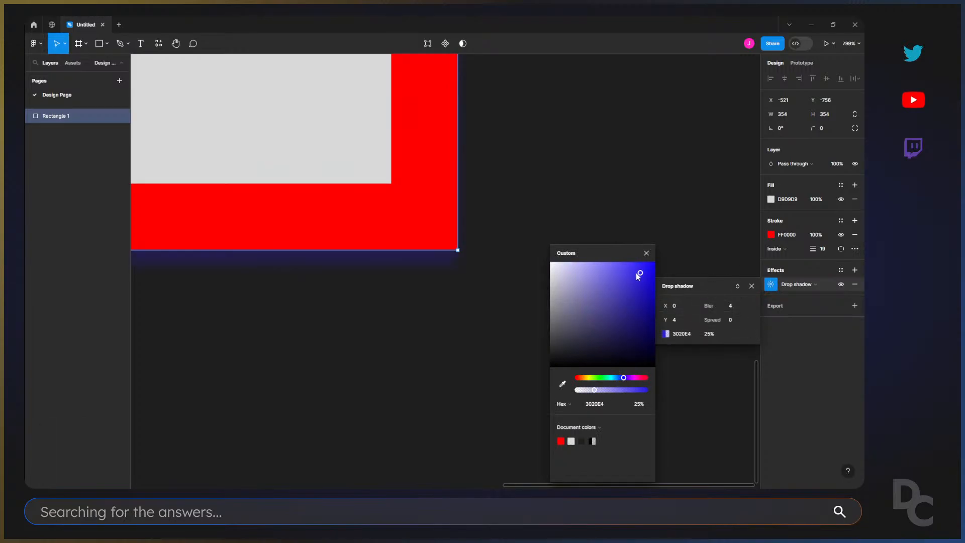
click(677, 306)
click(420, 289)
click(454, 249)
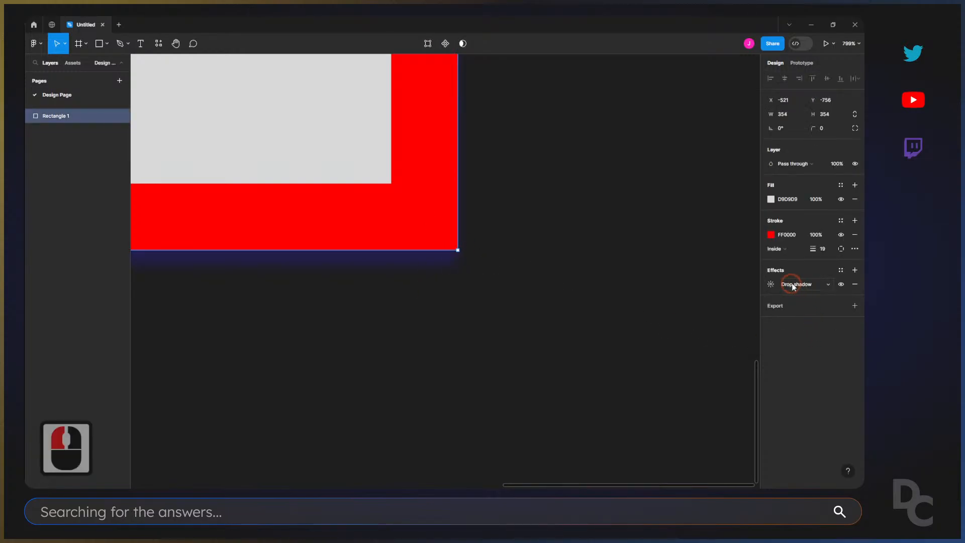
Return to viewing the whole square and remove its drop shadow effect.
click(548, 268)
key(minus)
key(minus)
key(minus)
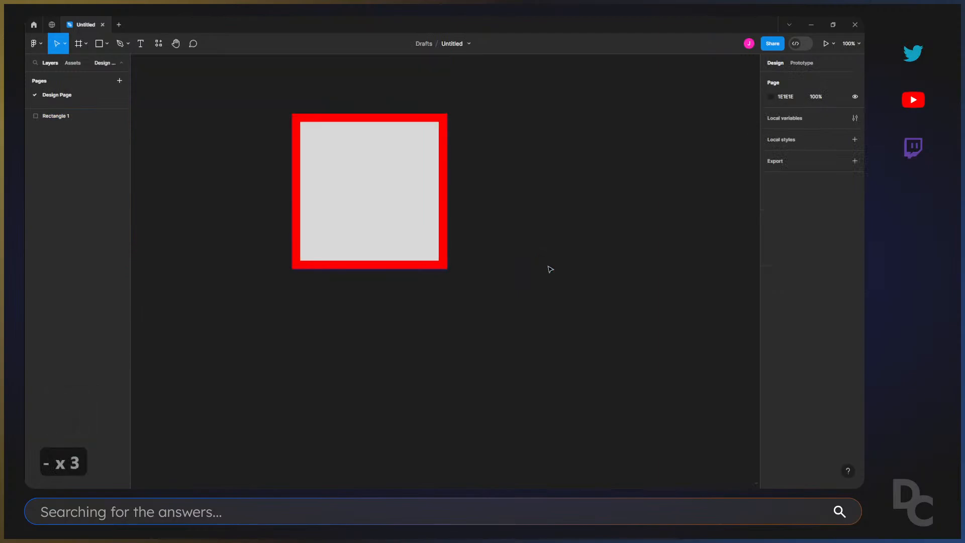
click(404, 147)
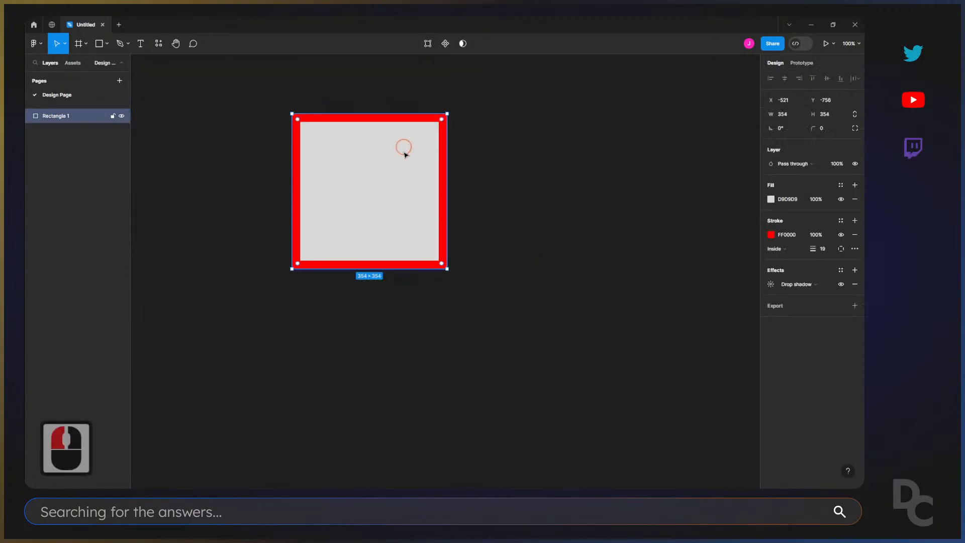
click(810, 283)
click(854, 284)
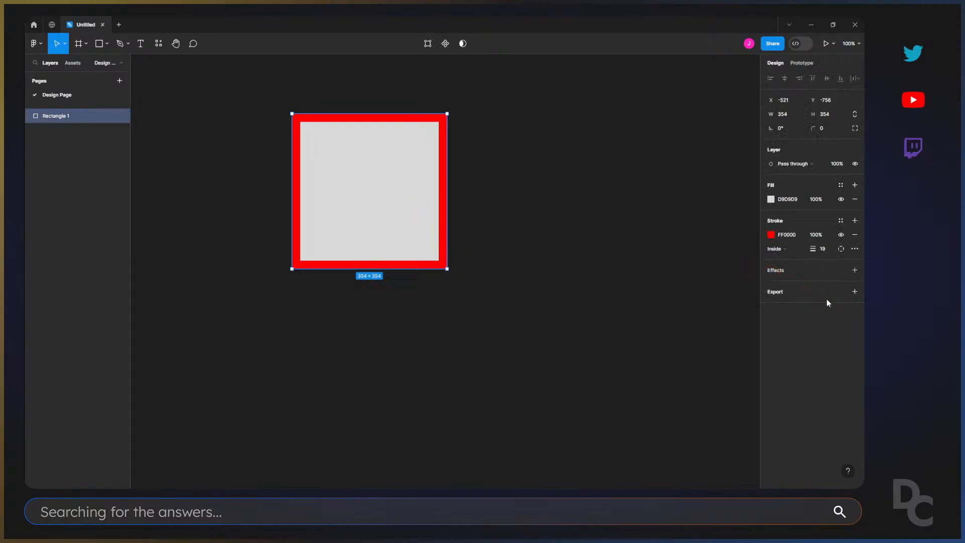
Add a 1x PNG export setting to the square without exporting it.
click(855, 293)
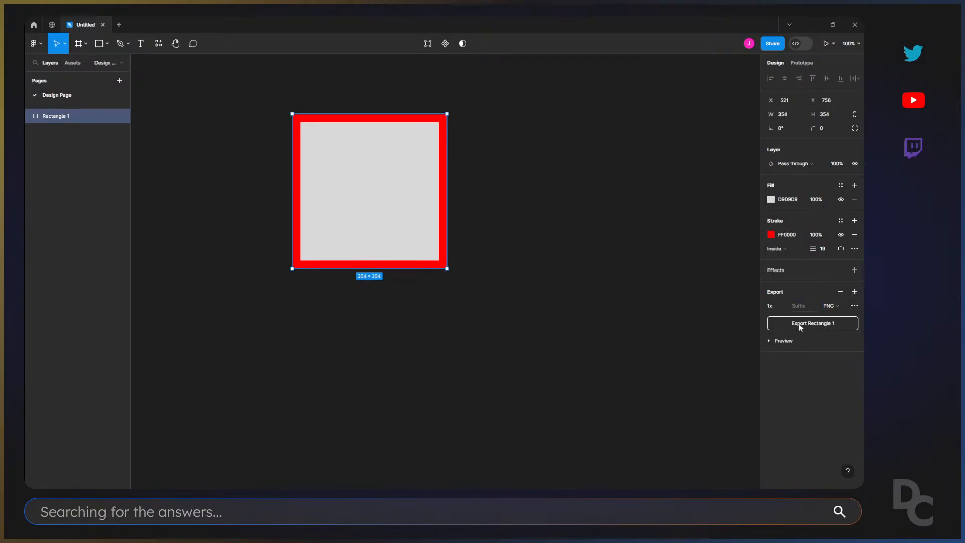
click(498, 218)
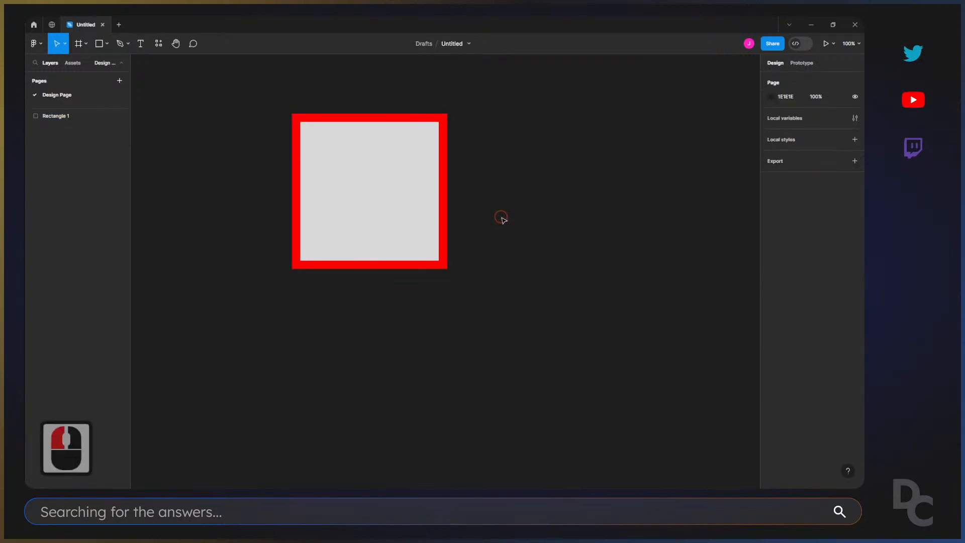
double_click(401, 195)
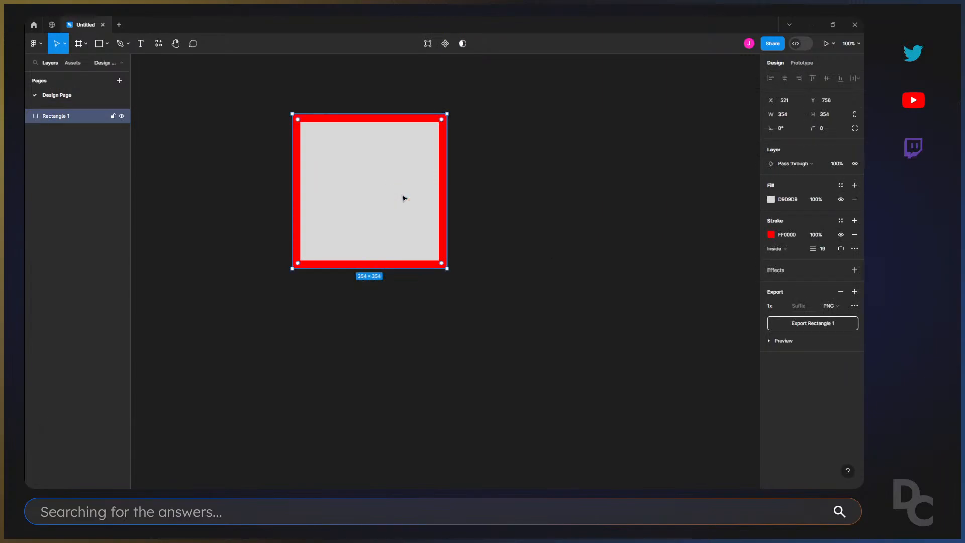
click(635, 262)
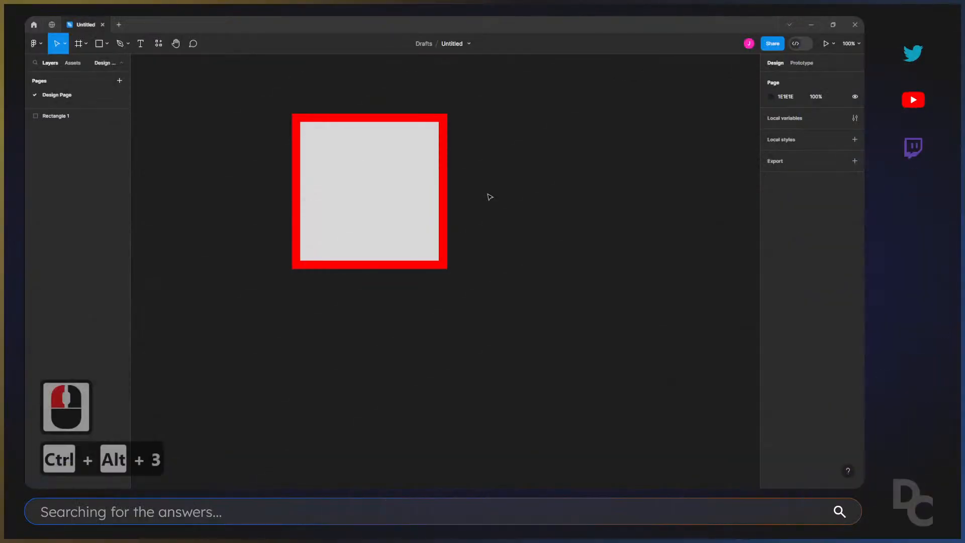
Add a text layer reading "Hello World" beside the square's upper-right corner.
click(146, 45)
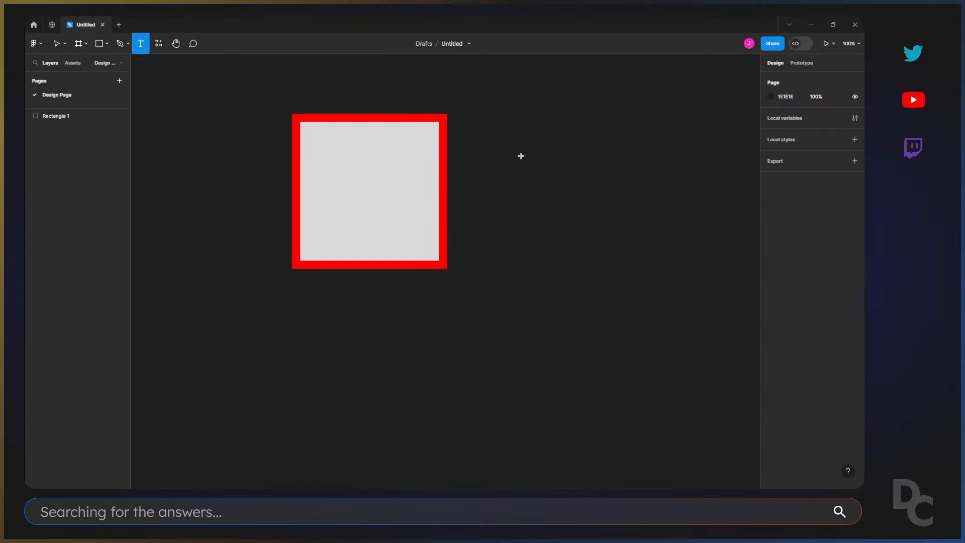
key(t)
click(481, 121)
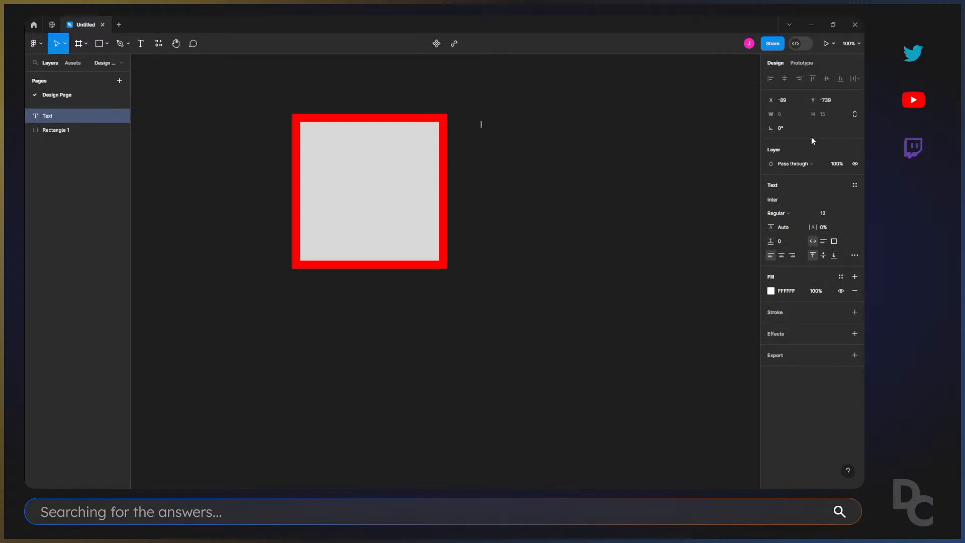
text(Hel)
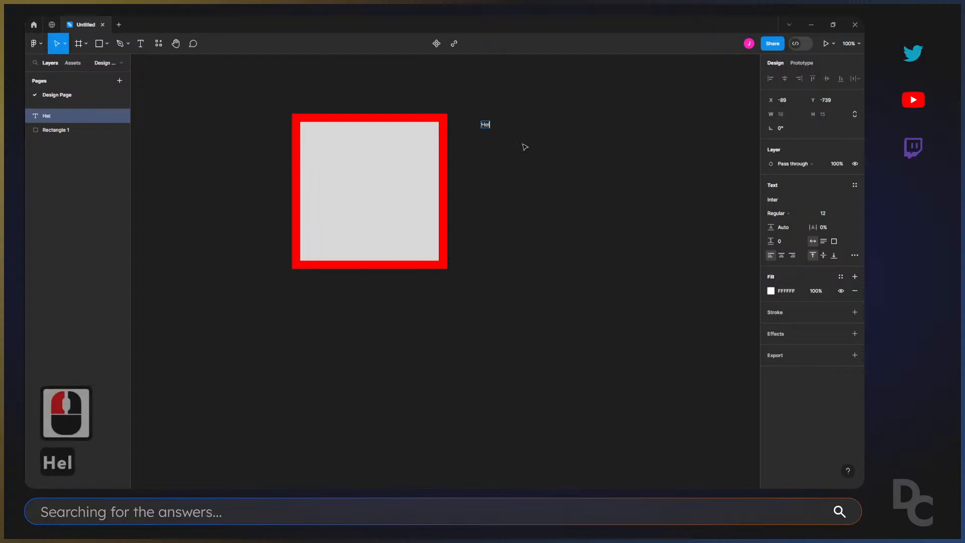
text(lo World)
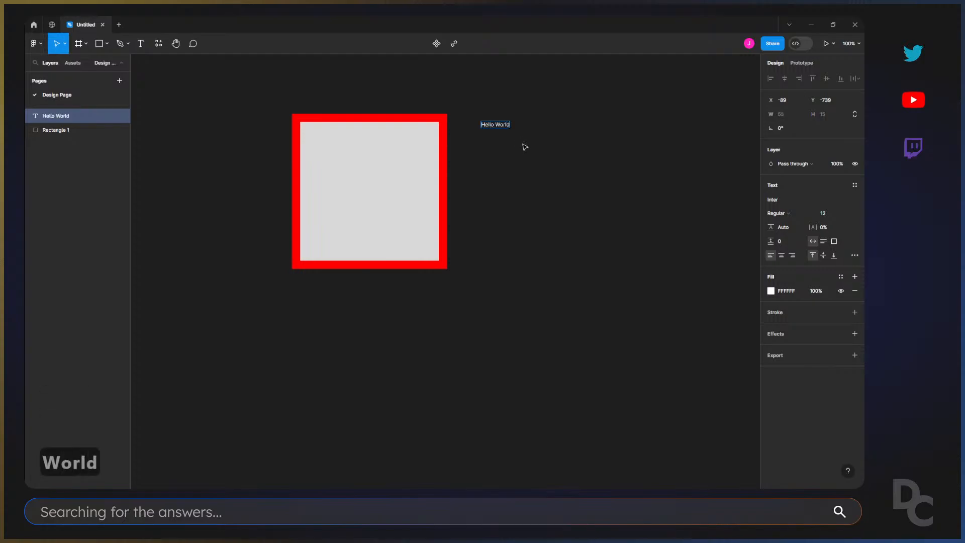
key(ctrl+Return)
click(561, 153)
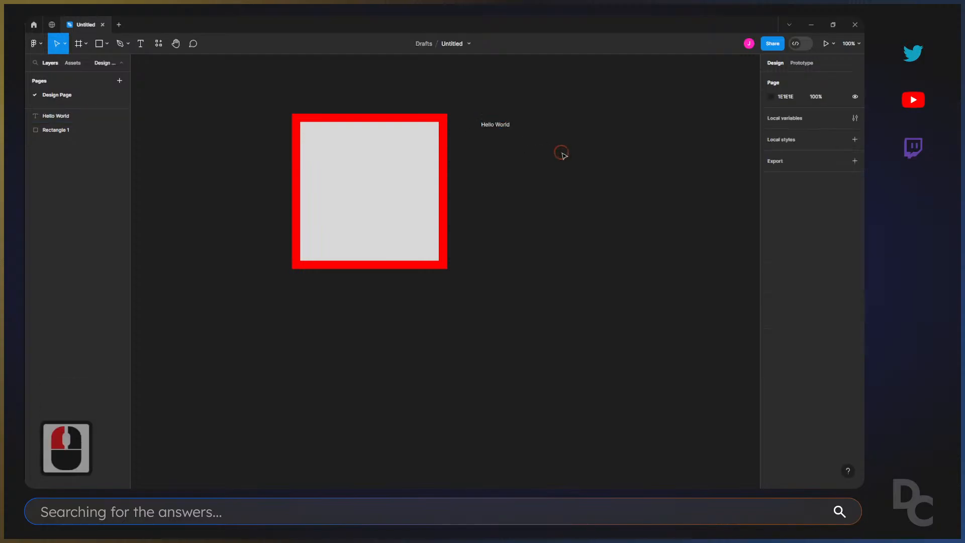
Change the font of the "Hello World" text to Impact.
click(495, 125)
key(v)
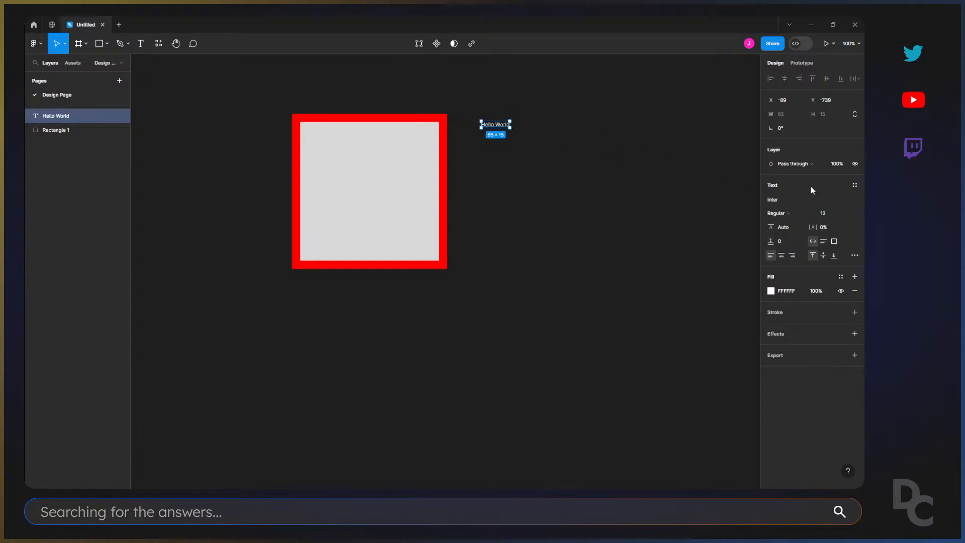
click(779, 199)
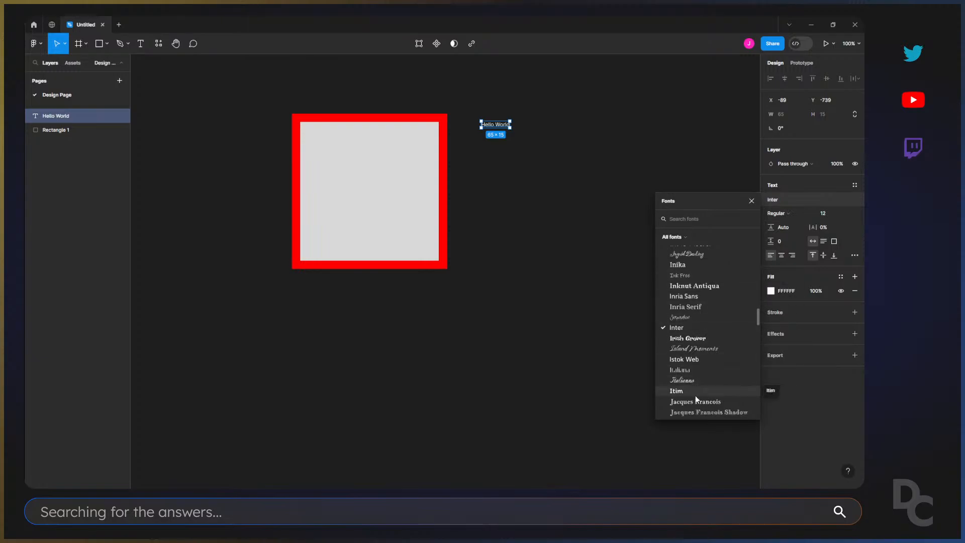
scroll(693, 383, up, 2)
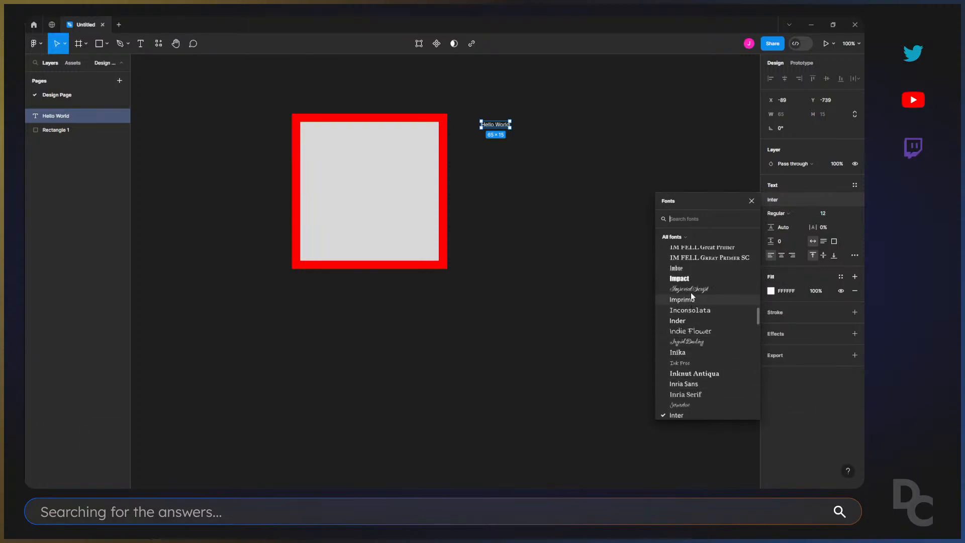
click(688, 278)
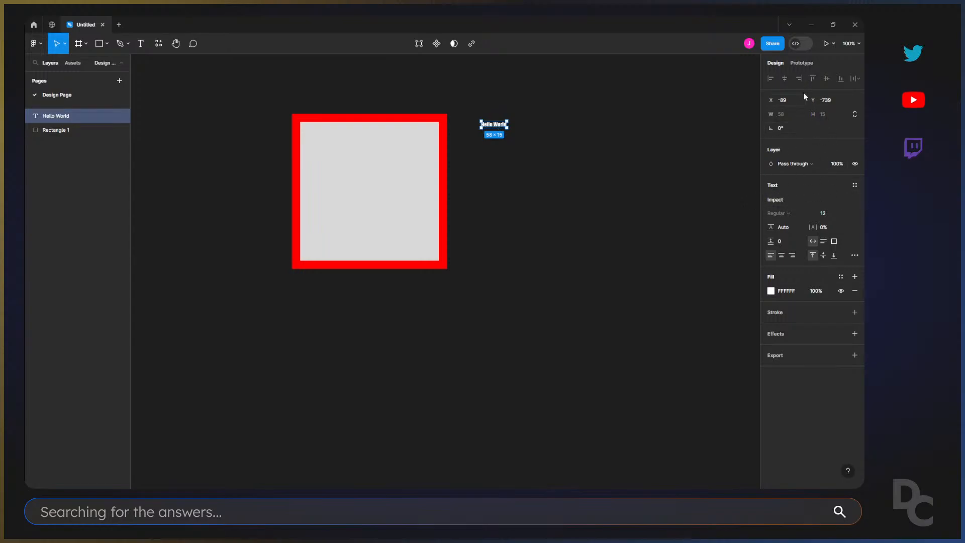
Try to edit the width and height values of the "Hello World" text layer.
click(780, 114)
click(781, 114)
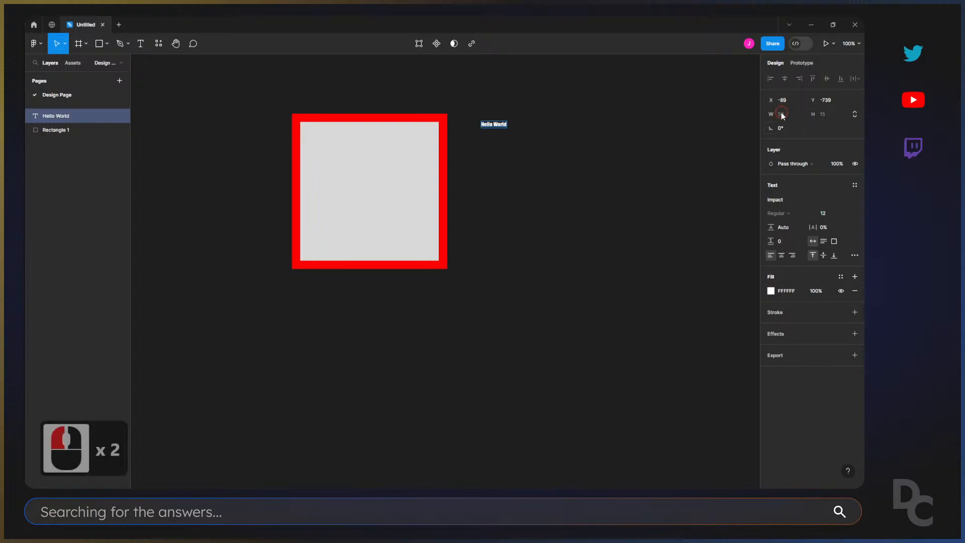
click(782, 114)
click(783, 115)
click(821, 114)
click(727, 120)
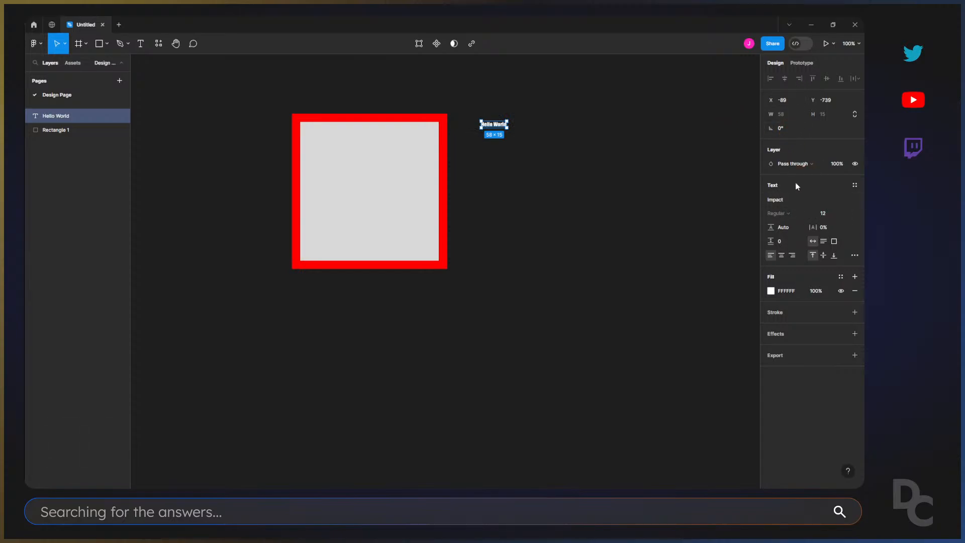
Set the font size of the "Hello World" text to 100.
click(834, 213)
drag(843, 213, 44, 208)
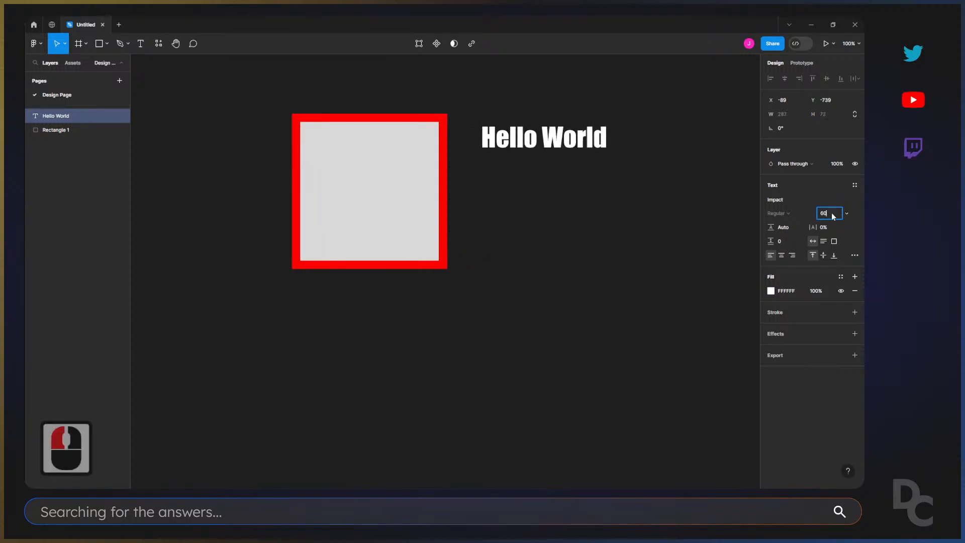
click(829, 212)
click(825, 213)
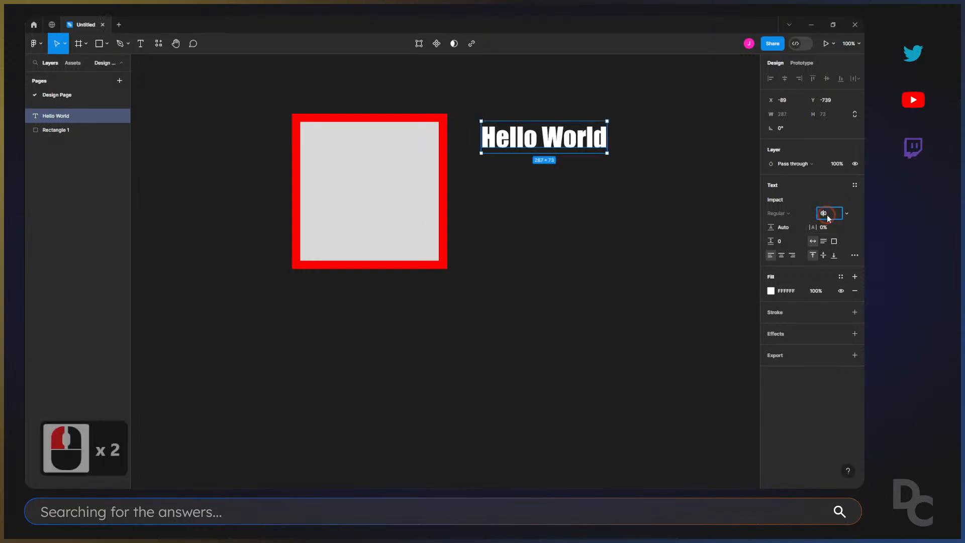
click(762, 184)
text(100)
key(Return)
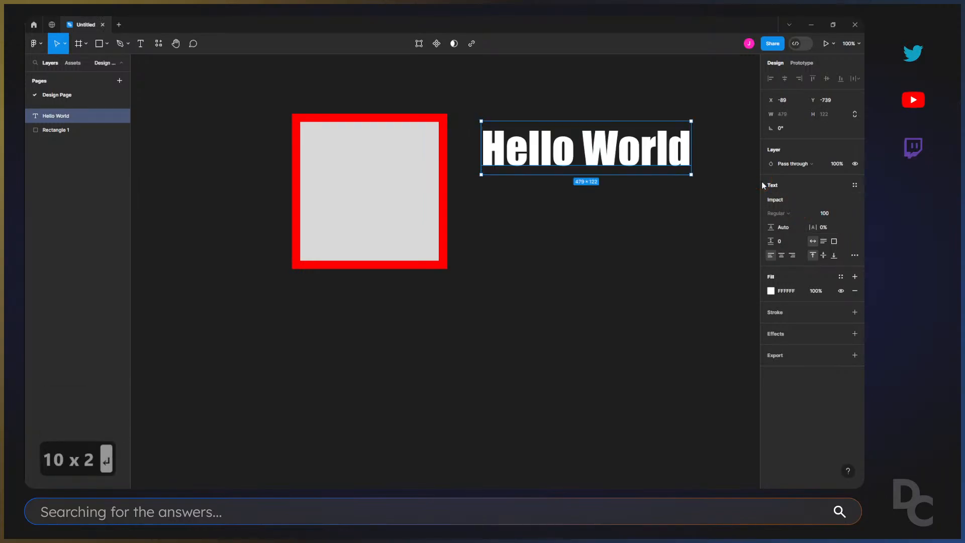
Review the text's line height, letter spacing and detailed type settings without changing them.
click(786, 231)
click(836, 228)
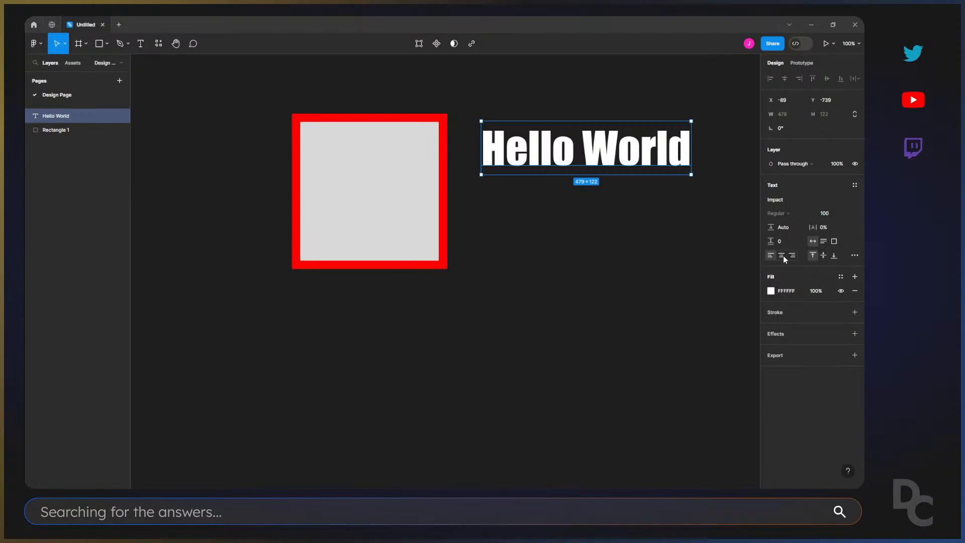
click(854, 256)
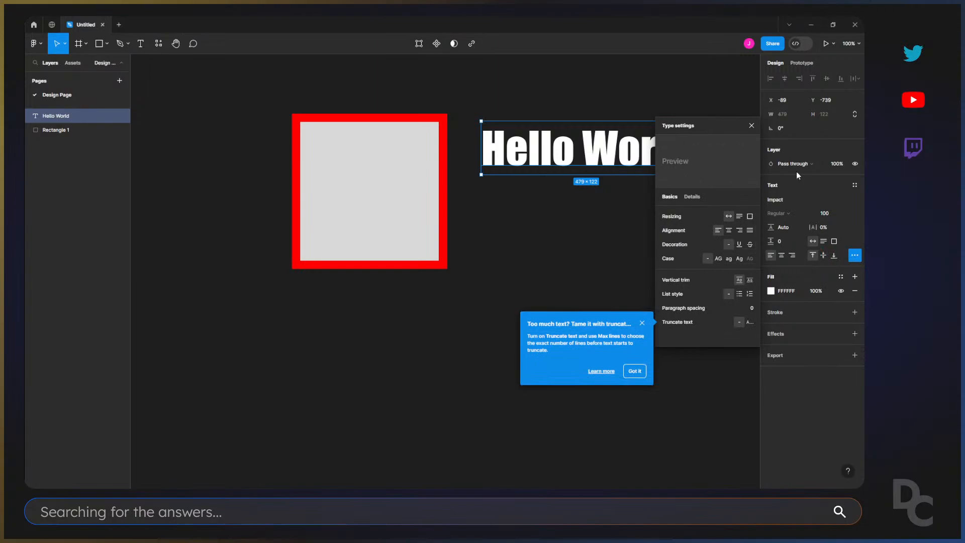
click(751, 127)
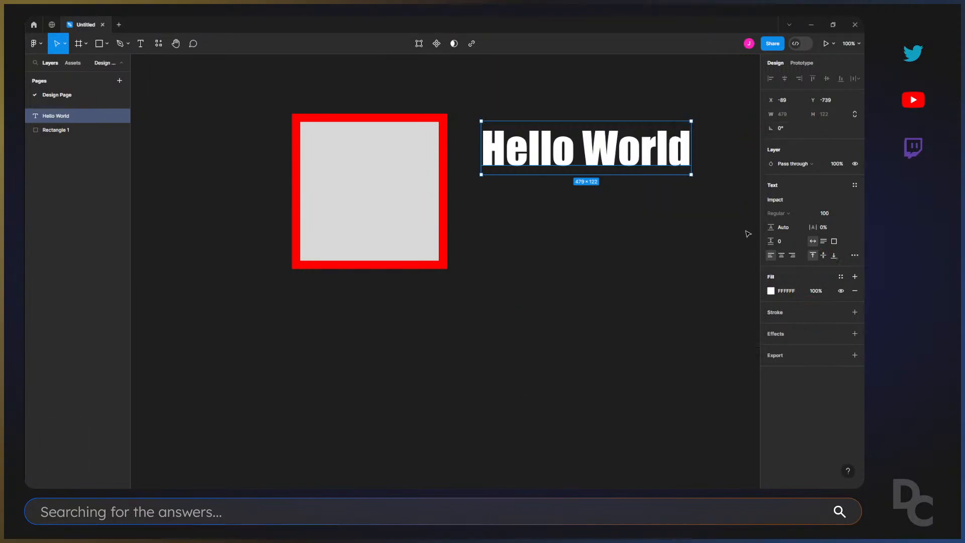
Change the fill colour of the "Hello World" text to the violet-blue 7E7BFF, keeping the layer selected.
click(771, 293)
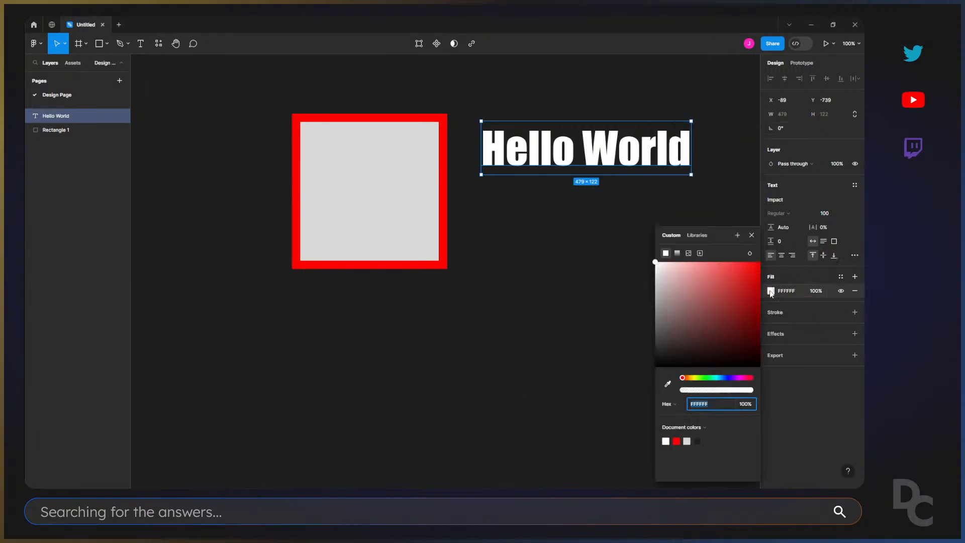
click(730, 377)
click(710, 262)
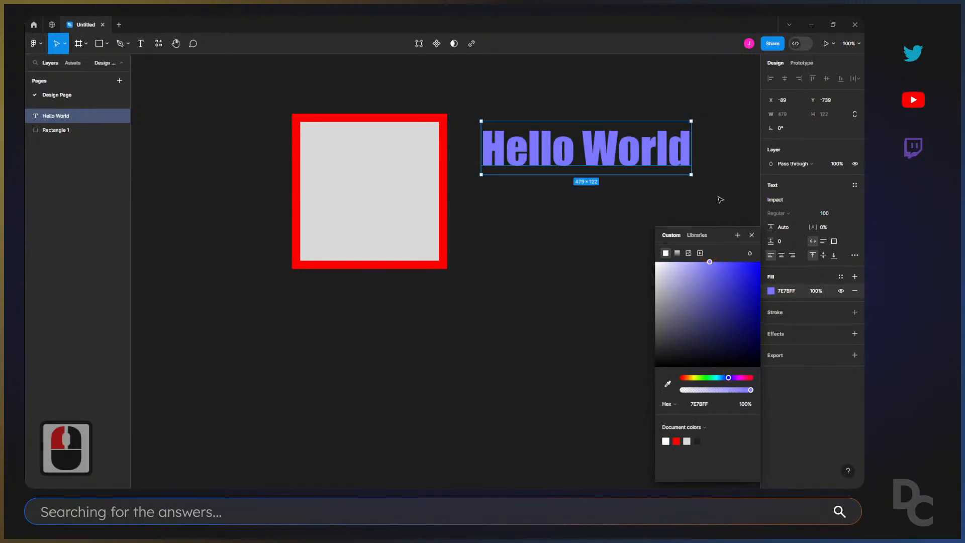
click(654, 203)
click(76, 115)
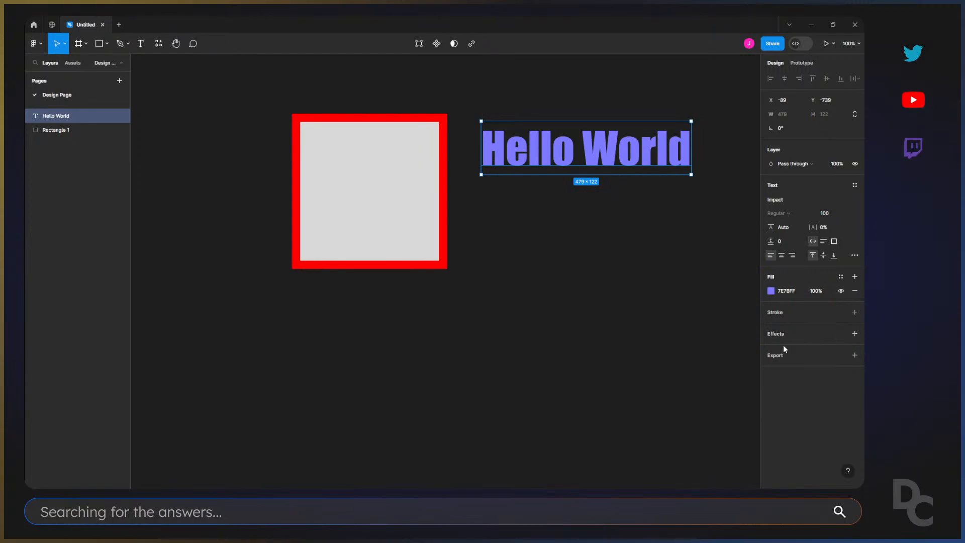
Move the text below the square, aligned with its left edge, and compare the properties of both objects.
drag(647, 147, 456, 328)
click(420, 208)
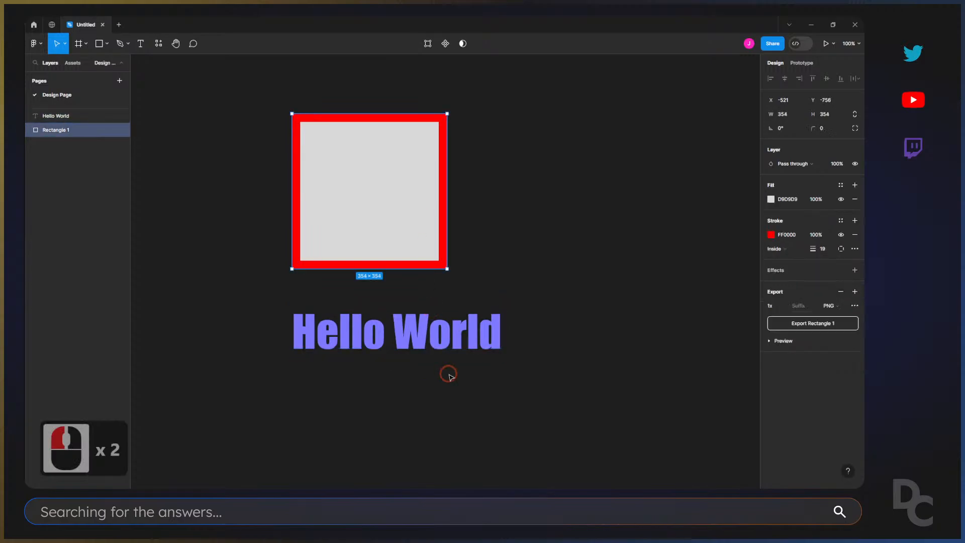
click(439, 321)
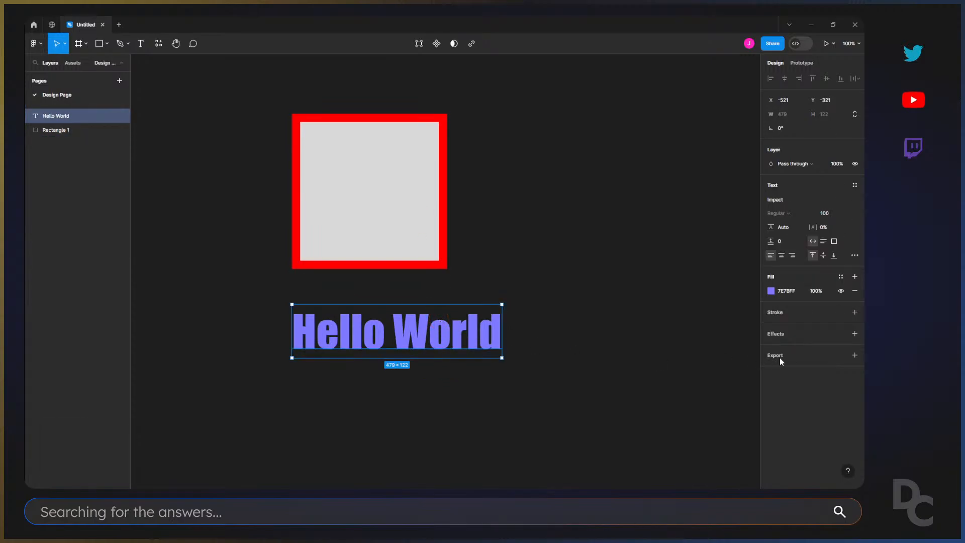
Briefly add a stroke to the text and remove it, and give the text a drop shadow with its settings open.
click(832, 314)
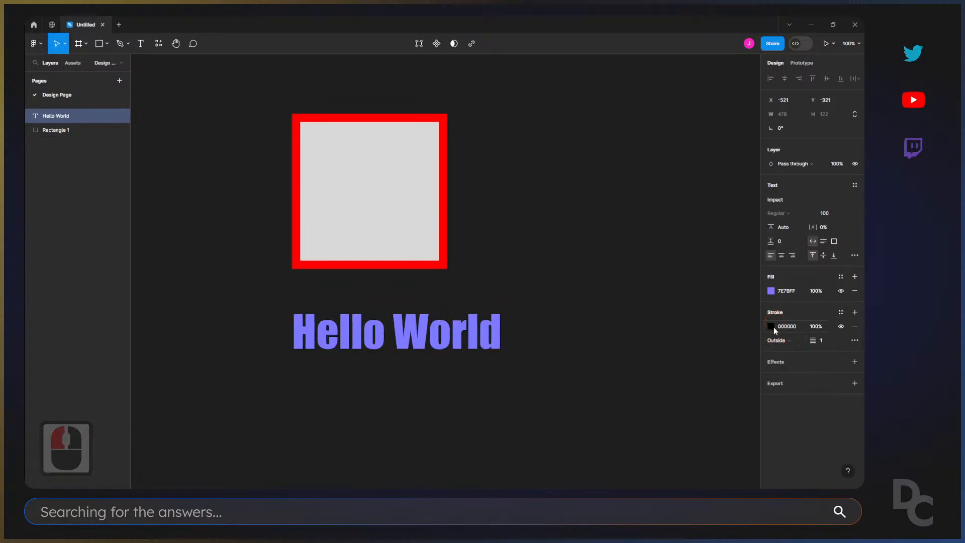
click(854, 326)
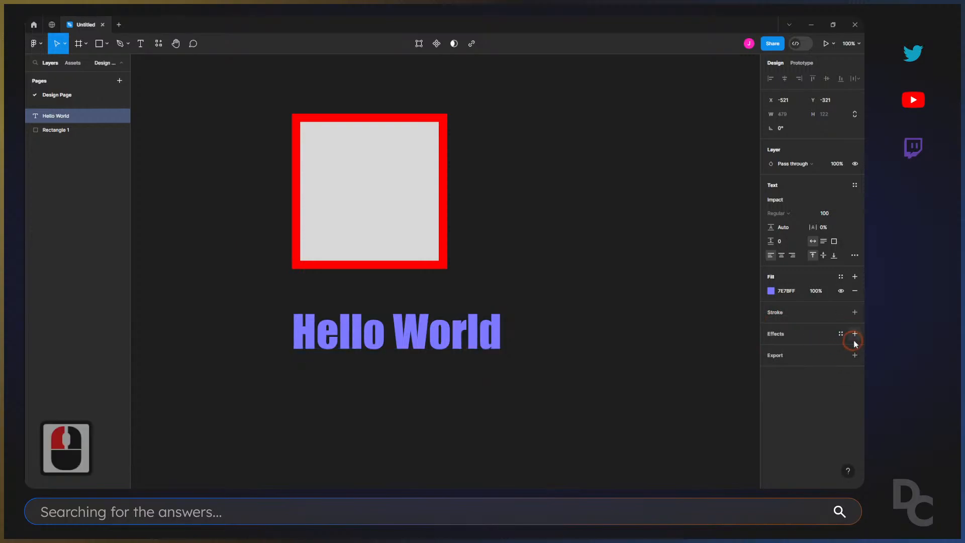
click(854, 333)
click(772, 348)
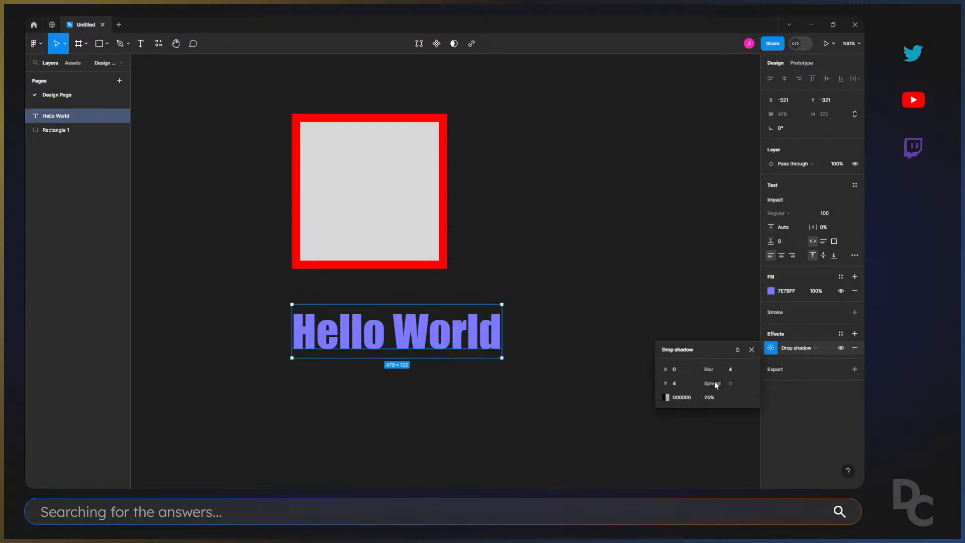
Add a drop shadow to the square and set its spread to about 50.
click(410, 211)
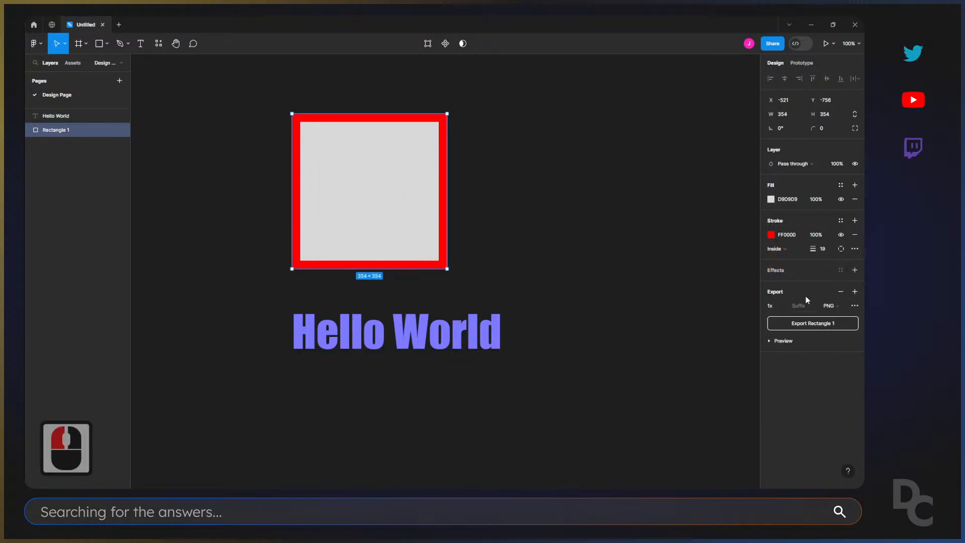
click(823, 272)
click(771, 284)
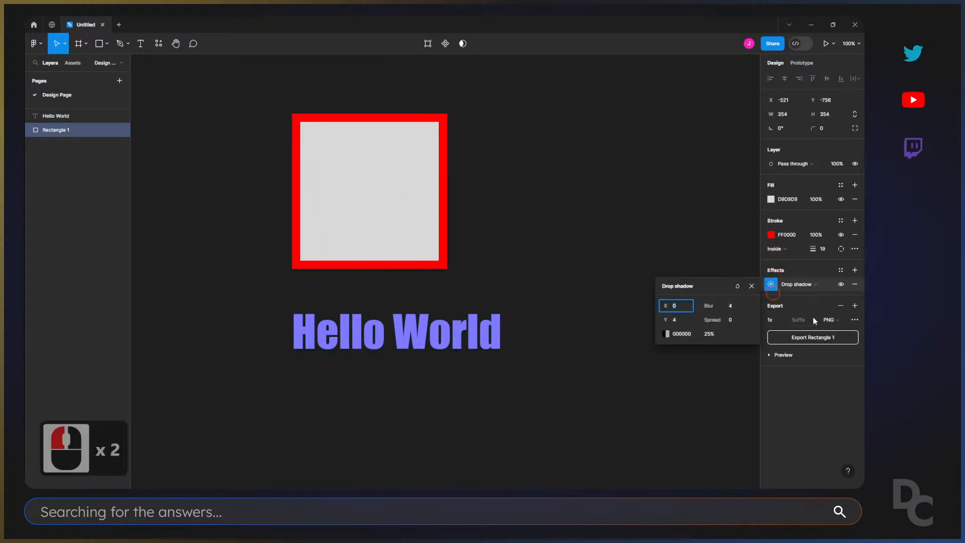
drag(726, 323, 764, 317)
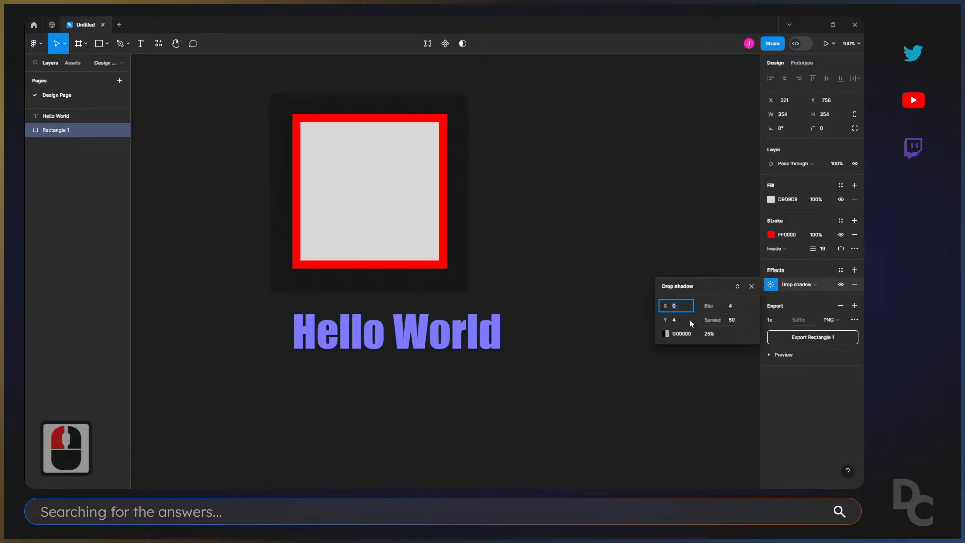
Try to edit the spread of the "Hello World" text's drop shadow.
click(447, 321)
click(770, 347)
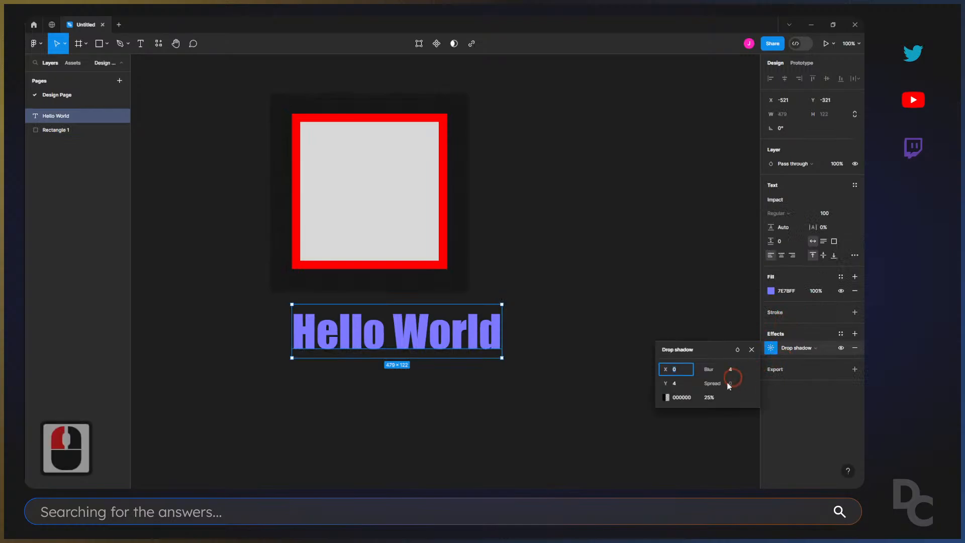
click(718, 385)
click(718, 386)
click(630, 333)
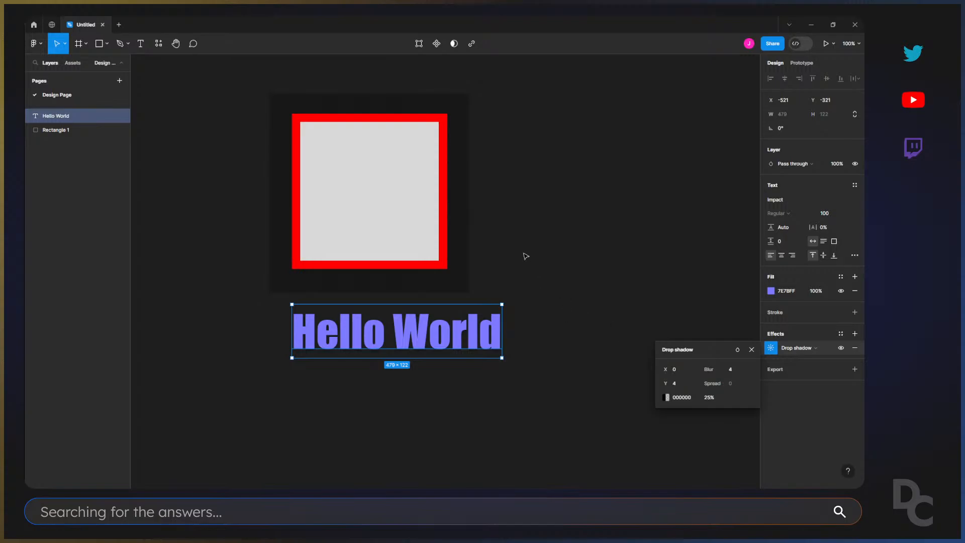
Move the "Hello World" text beside the square's upper-right corner, at about X -55, Y -793.
drag(485, 332, 693, 116)
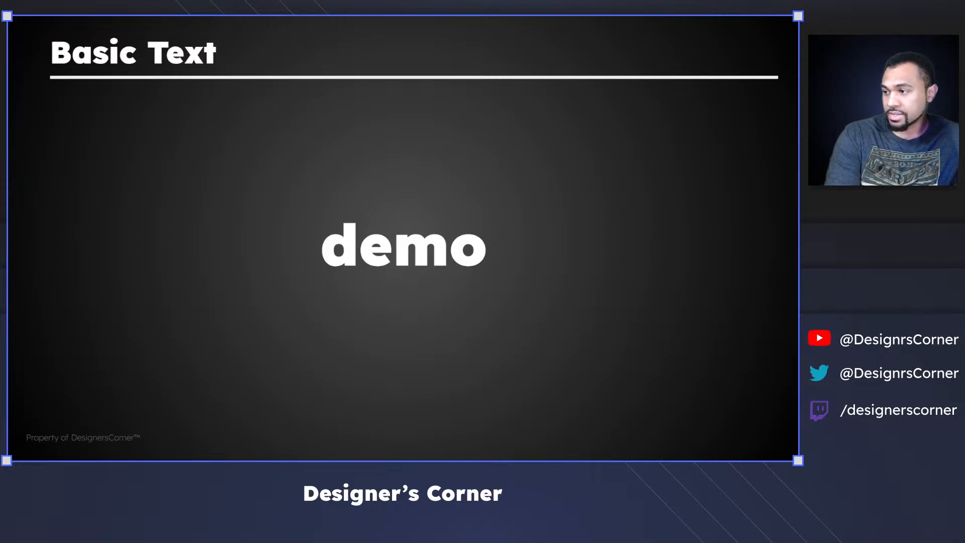
key(Right)
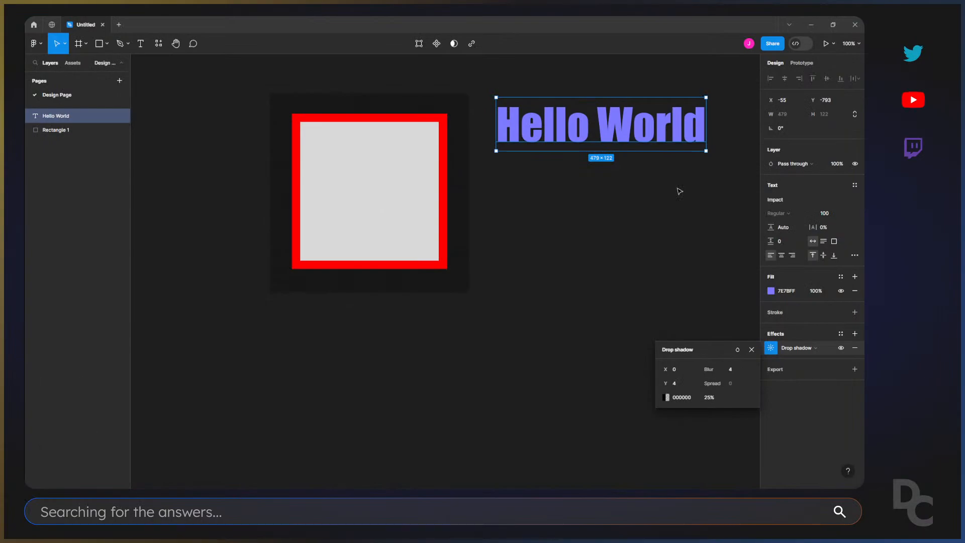
key(ctrl+1)
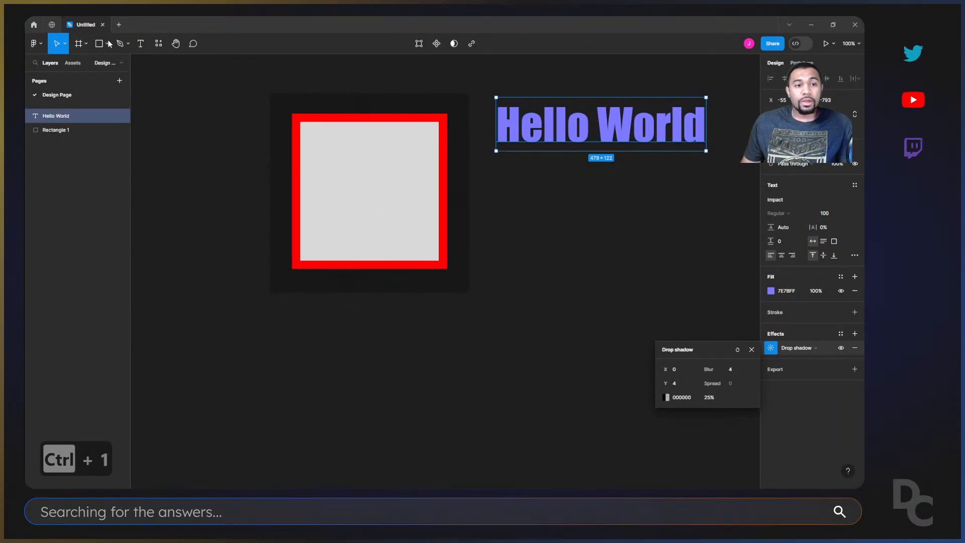
Draw a frame about 523 × 526 below the "Hello World" text and place it at about X -84, Y -519.
click(556, 269)
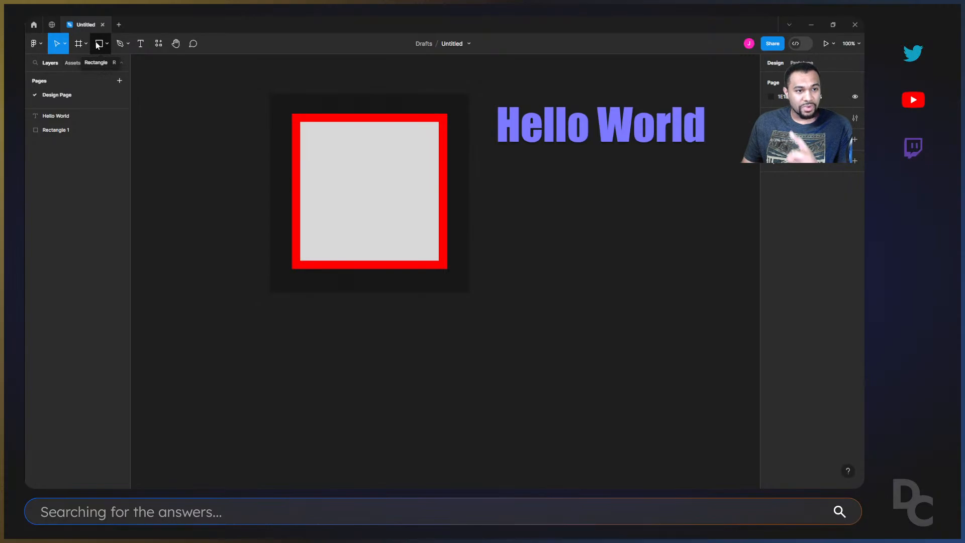
click(78, 44)
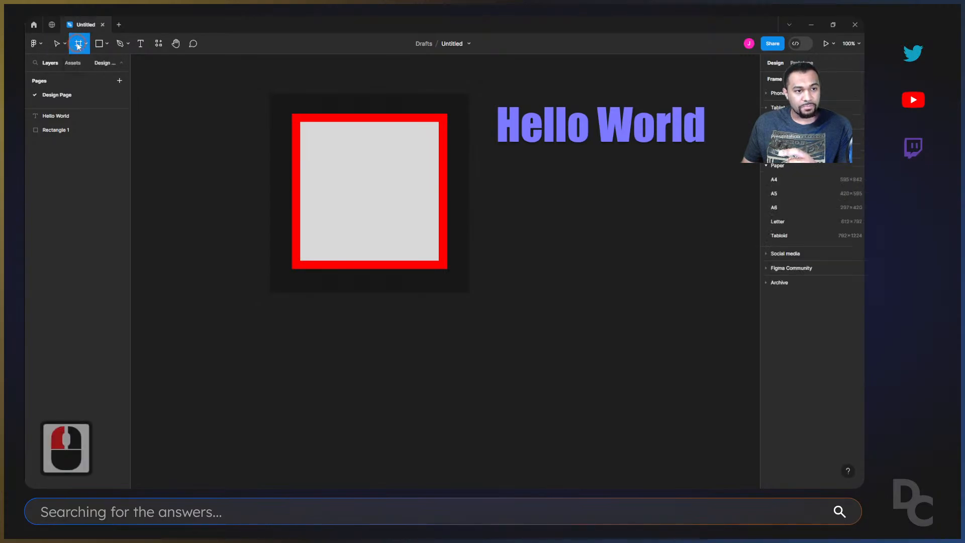
drag(511, 219, 542, 271)
drag(565, 309, 740, 450)
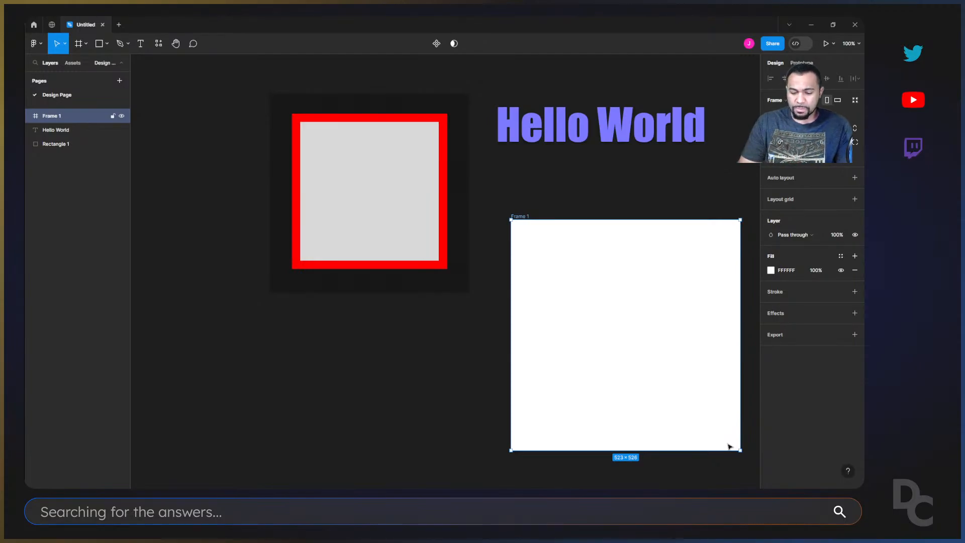
key(ctrl+1)
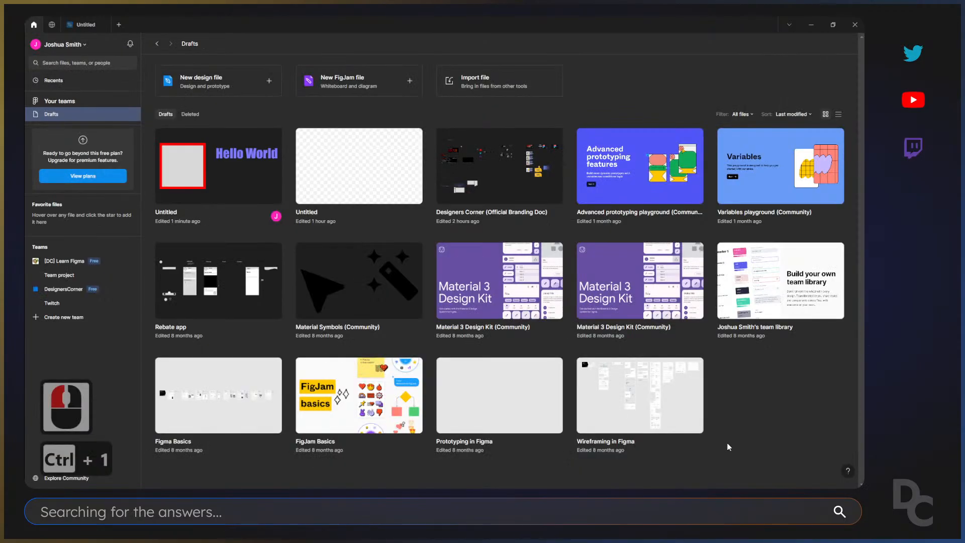
click(83, 24)
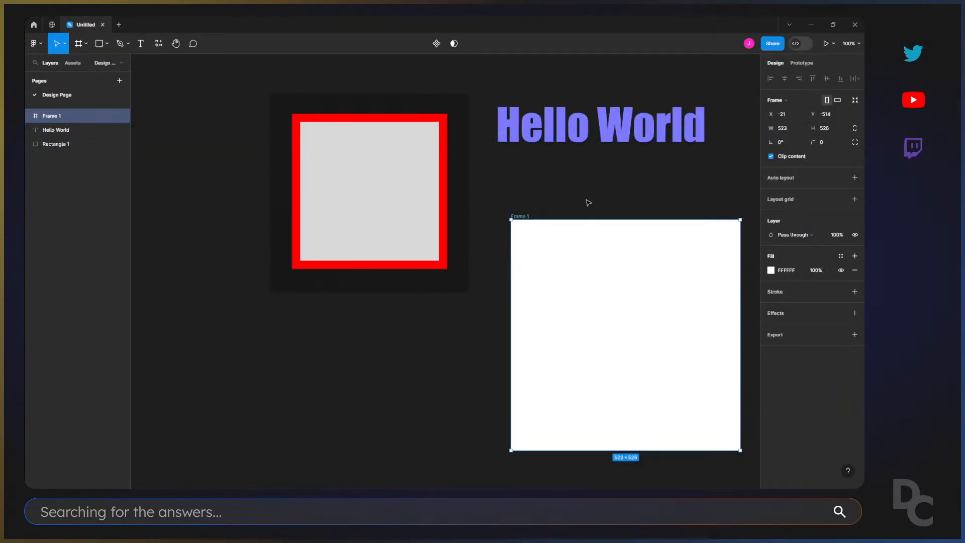
drag(520, 218, 494, 216)
Compare the design properties of the square and the frame by selecting each in turn.
click(416, 172)
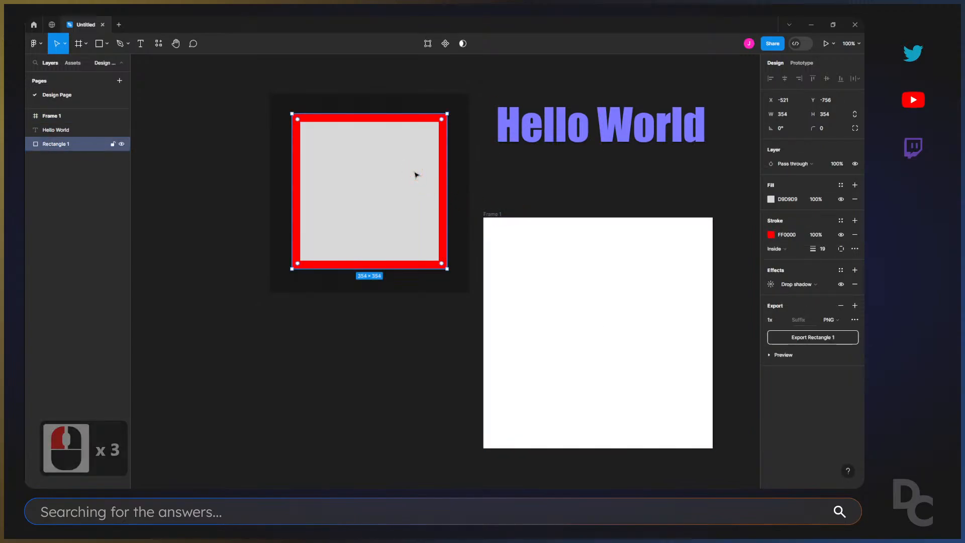
click(584, 270)
click(424, 204)
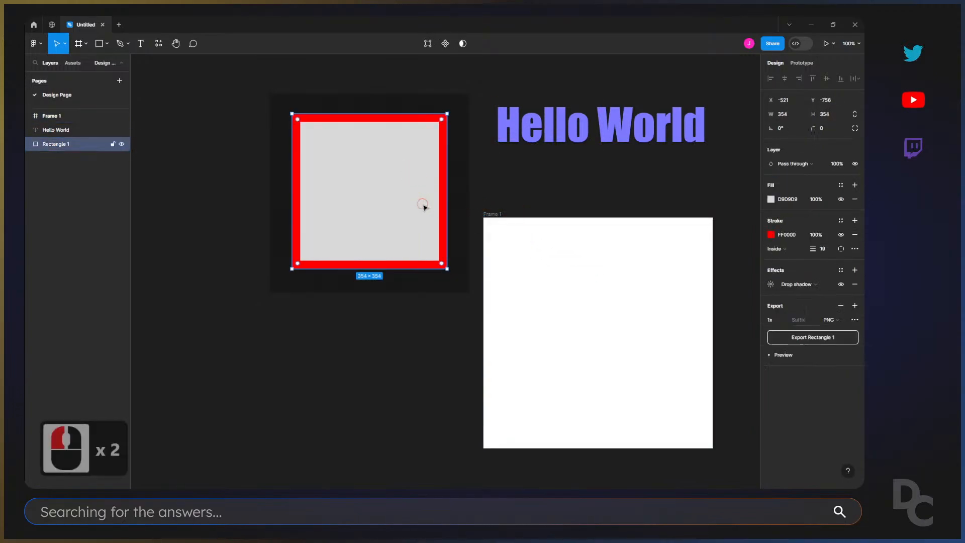
click(634, 295)
Remove the square's drop shadow and select the frame to examine how its properties differ from the square's.
click(401, 210)
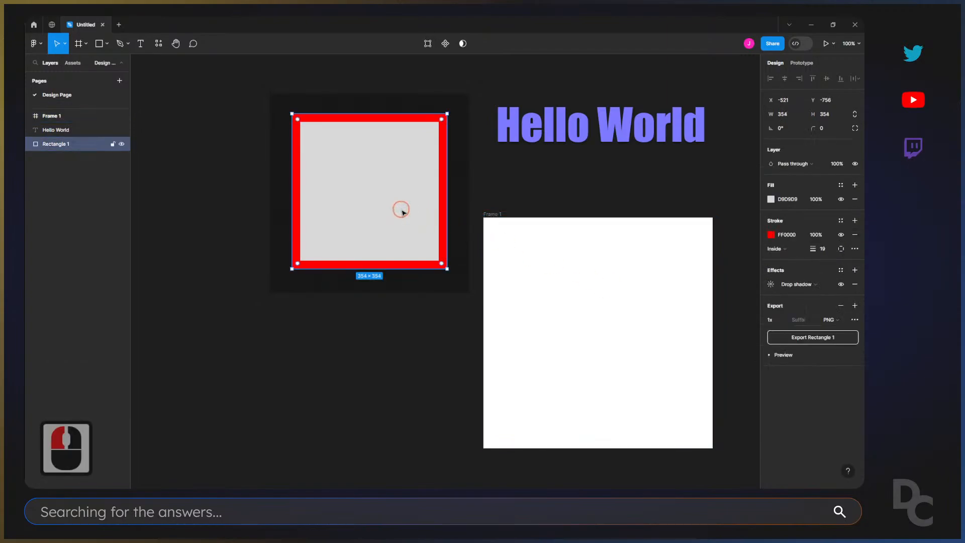
click(499, 250)
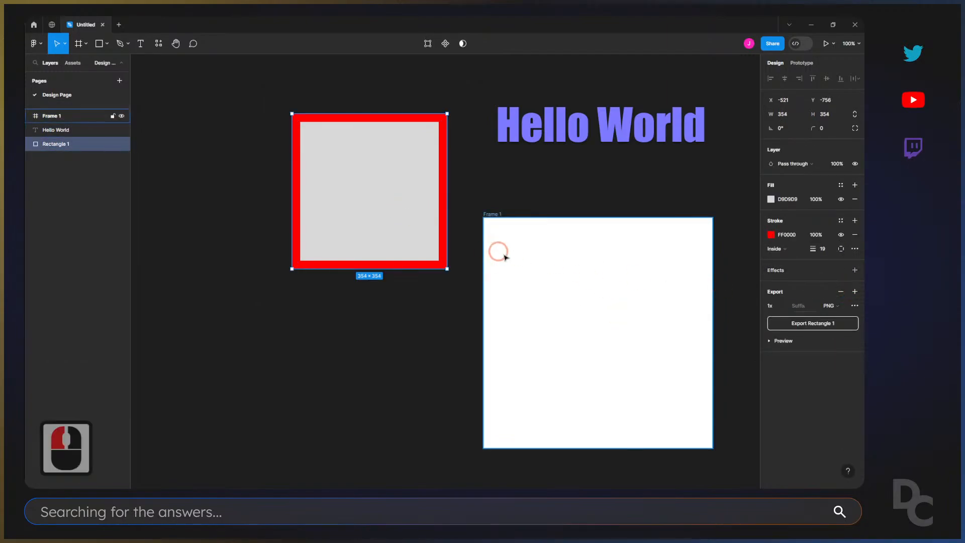
click(551, 272)
click(387, 217)
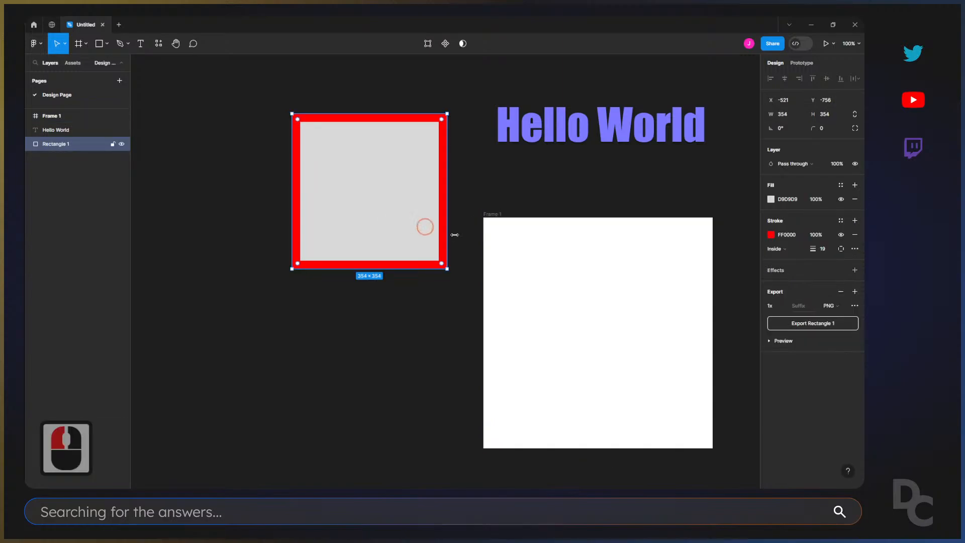
click(572, 282)
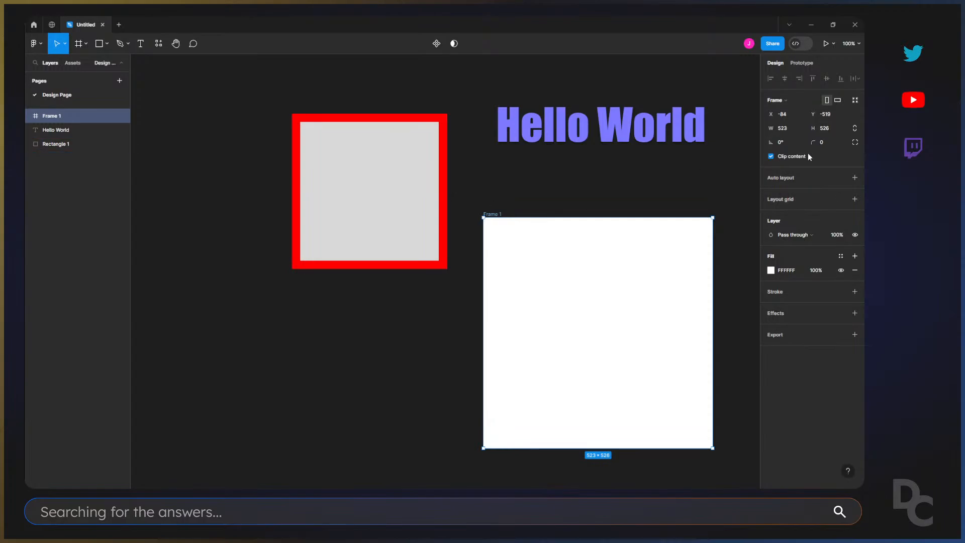
Compare the square's properties with the frame's and browse the preset sizes available for the frame, without choosing one.
click(392, 194)
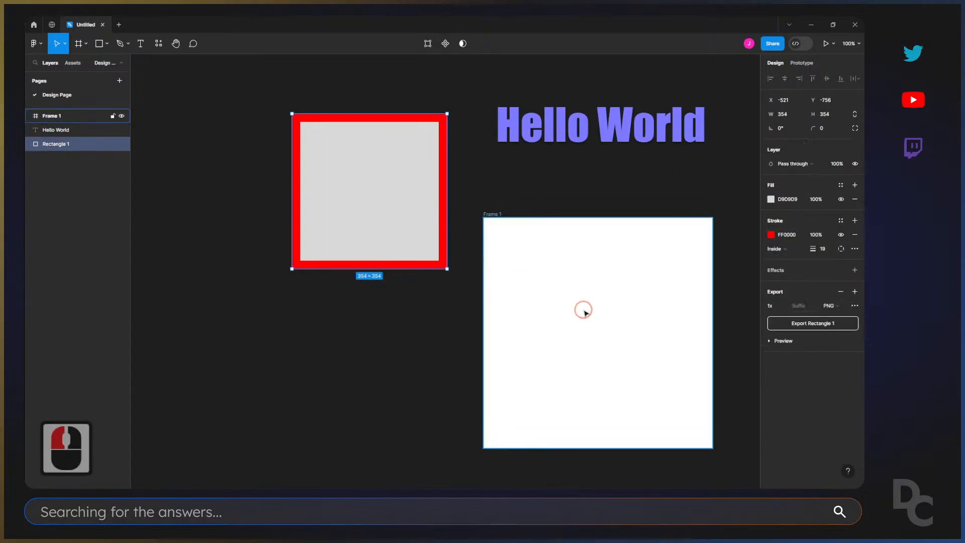
click(583, 310)
click(787, 100)
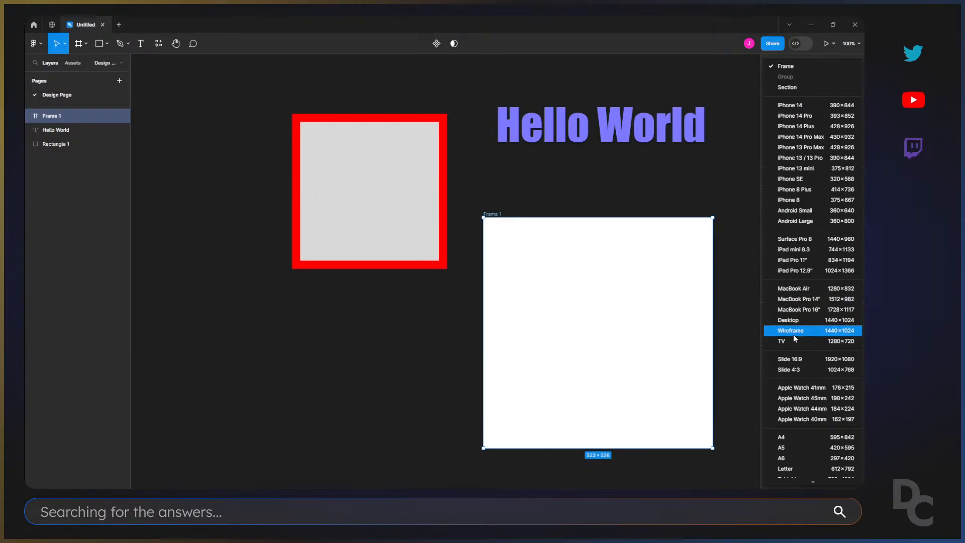
scroll(793, 334, down, 5)
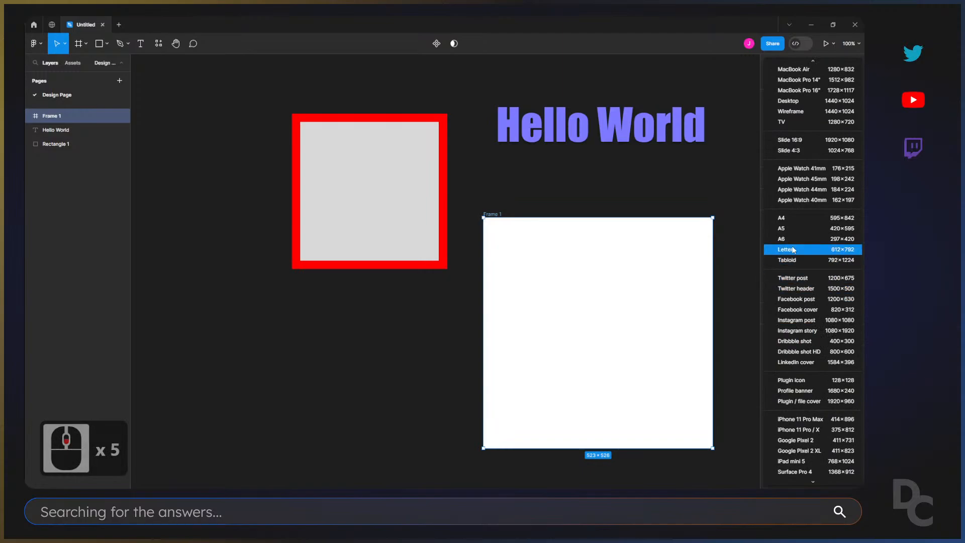
scroll(795, 274, down, 4)
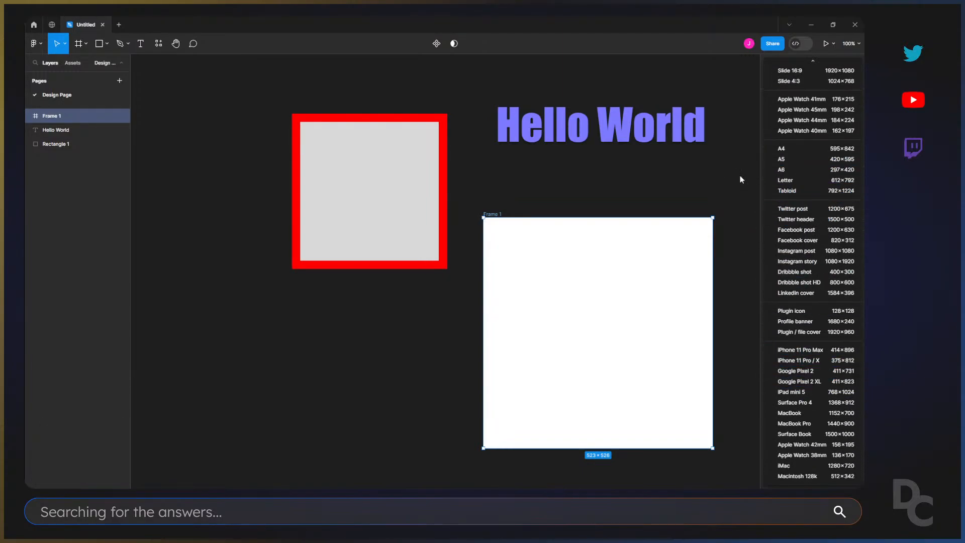
click(722, 196)
Move the white frame below and between the square and the "Hello World" text, to about X -353, Y -486.
drag(642, 298, 655, 280)
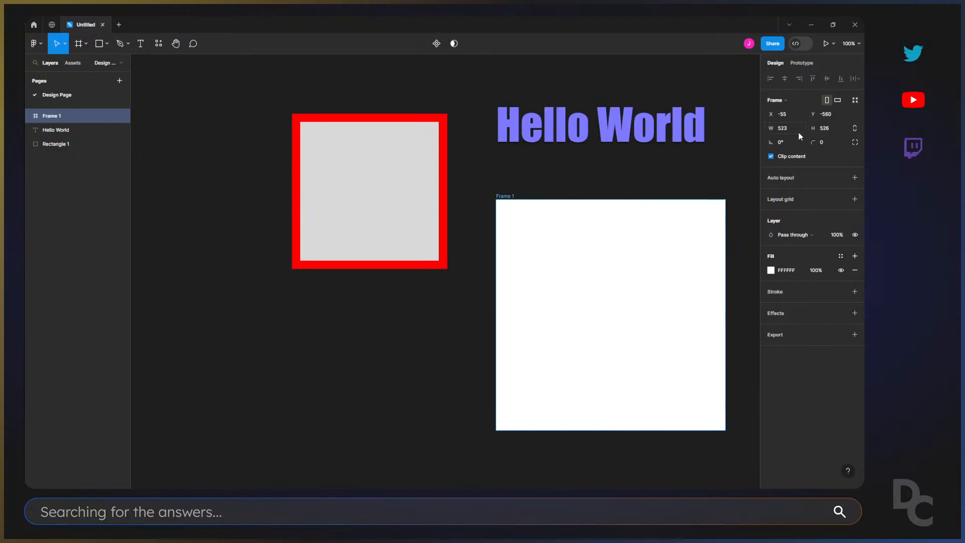
click(784, 129)
click(490, 190)
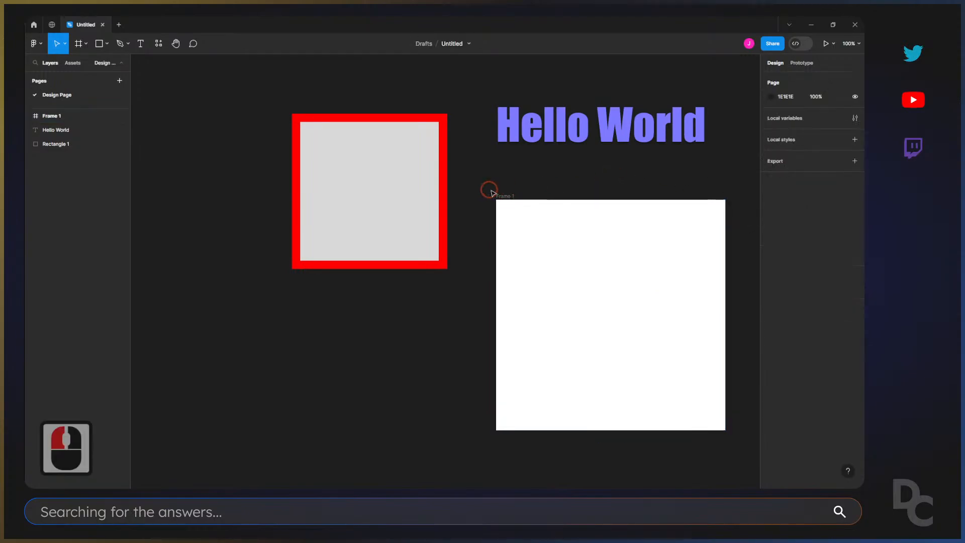
click(502, 196)
drag(504, 197, 493, 170)
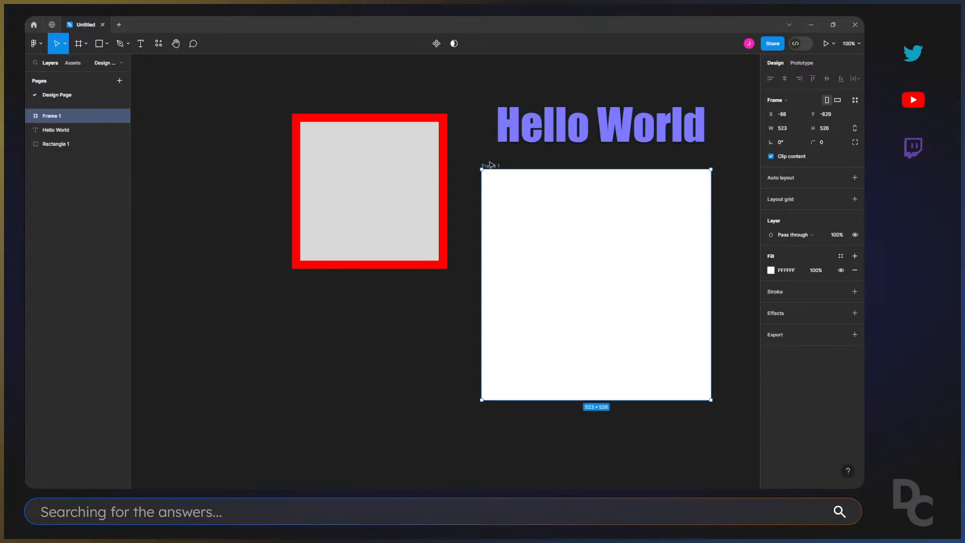
drag(492, 168, 375, 231)
Move the square to about X -844, Y -856 and duplicate it alongside at about X -465, Y -856.
drag(357, 156, 242, 103)
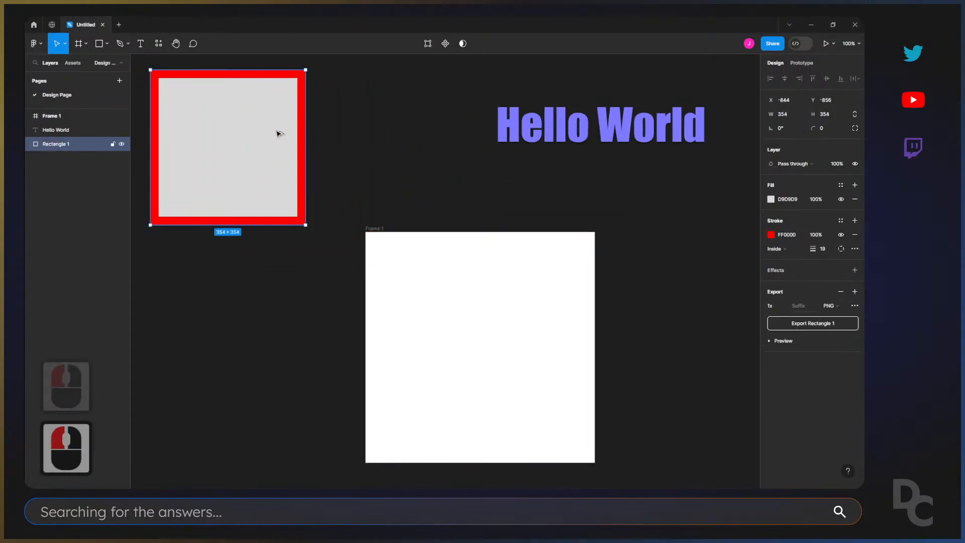
alt+drag(278, 134, 443, 134)
scroll(409, 134, up, 7)
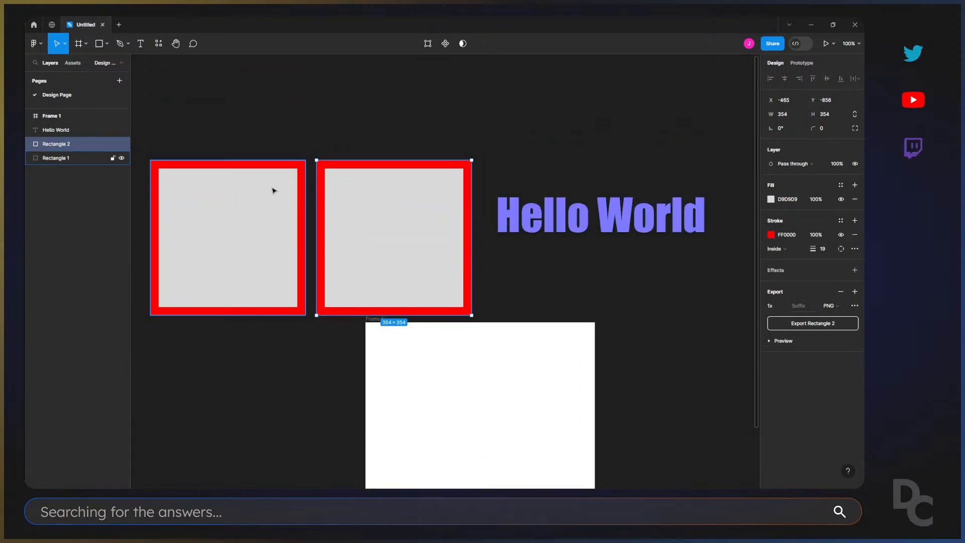
Examine the Prototype settings with nothing selected, with the original square selected, and with the white frame selected.
key(alt+9)
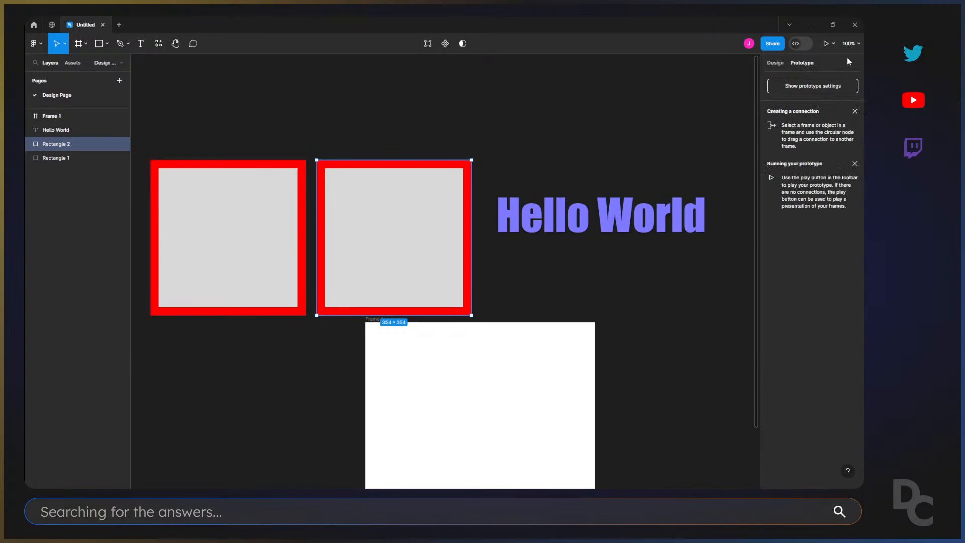
click(312, 103)
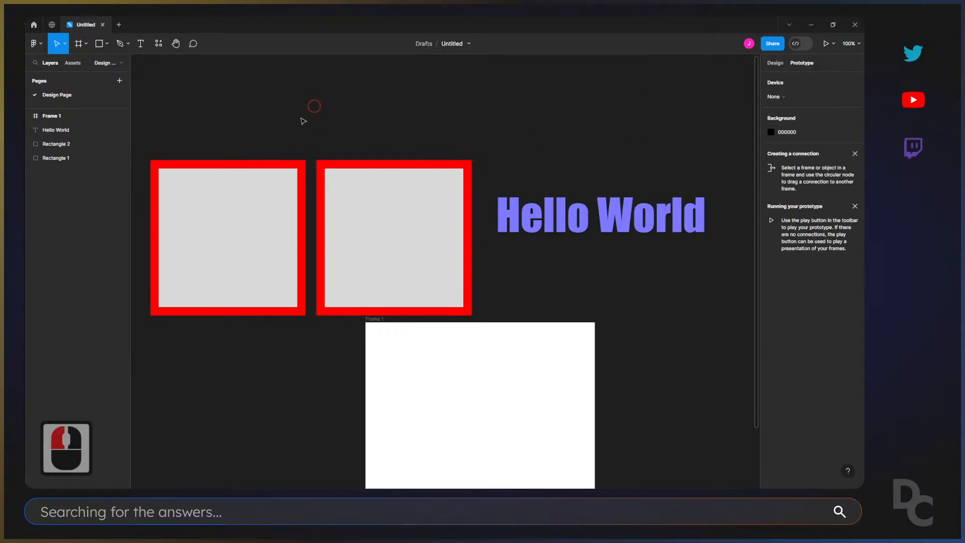
click(276, 176)
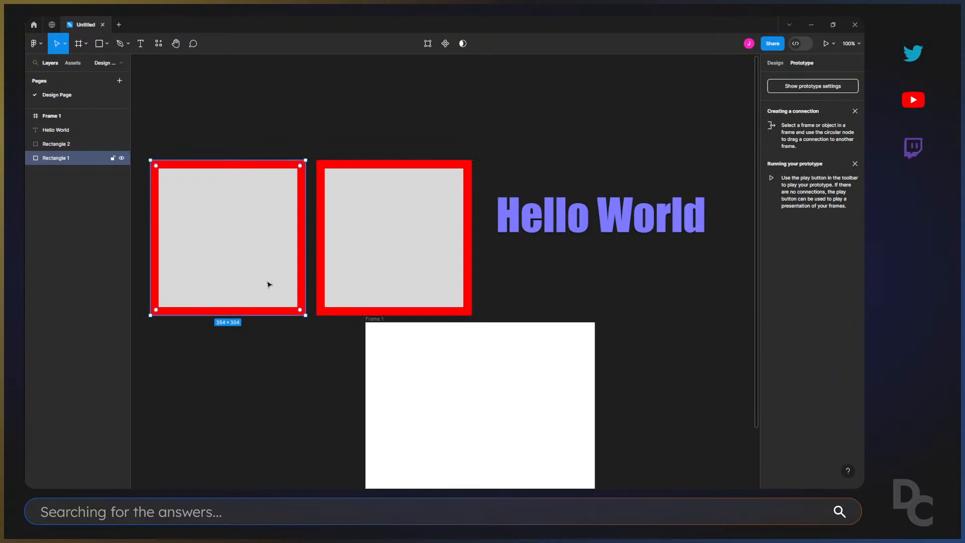
scroll(243, 201, down, 4)
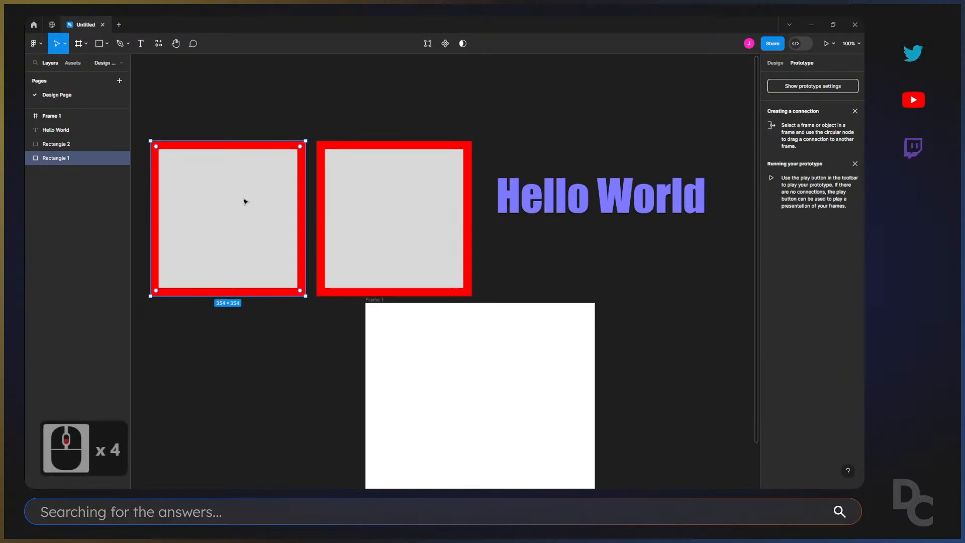
scroll(427, 345, down, 4)
click(386, 311)
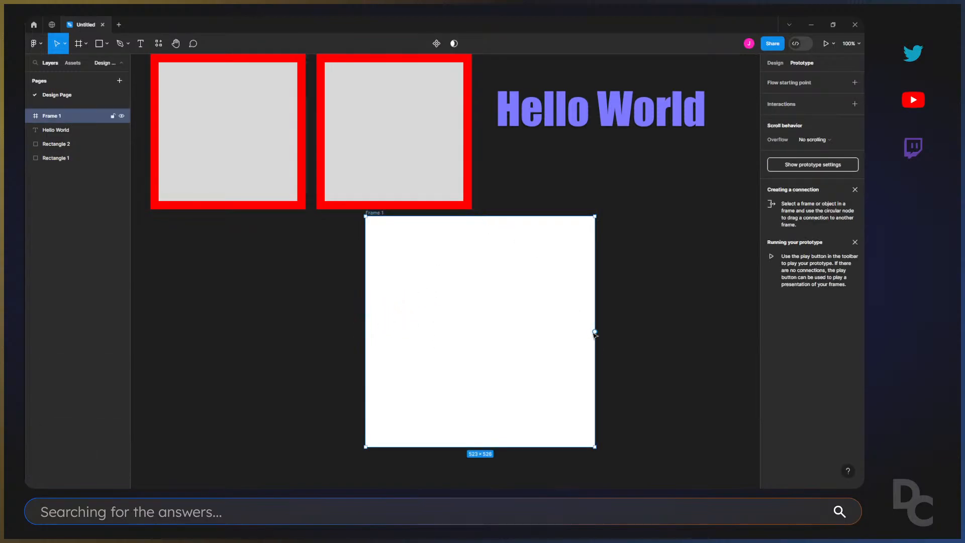
Duplicate the white frame to about X -958, Y -486 and link the original to the copy with an on-click Navigate to interaction.
drag(594, 333, 275, 255)
drag(369, 212, 185, 249)
click(455, 217)
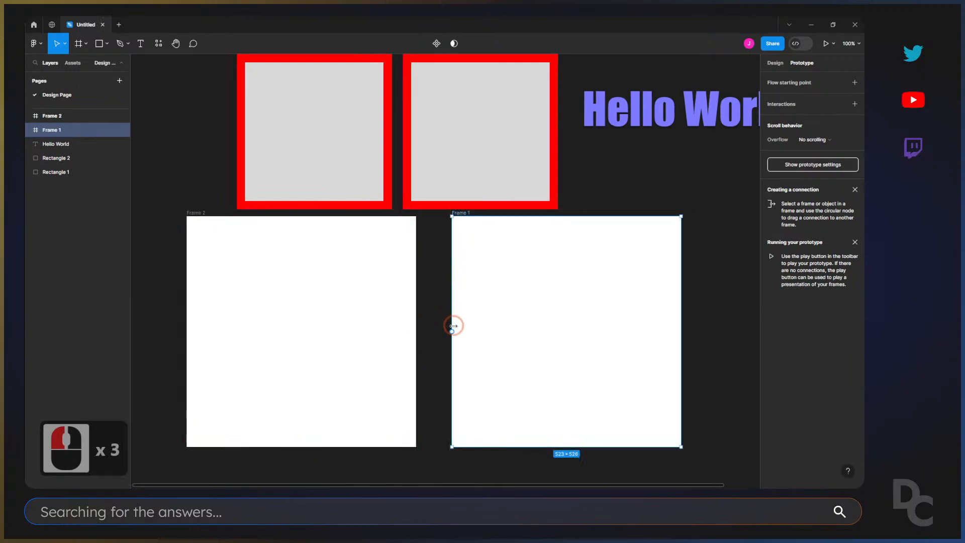
drag(452, 330, 406, 327)
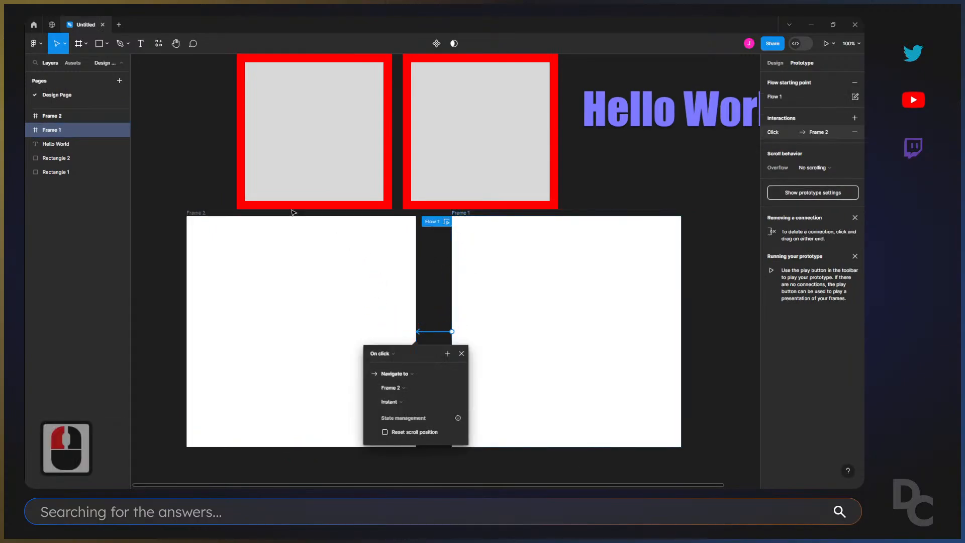
click(717, 271)
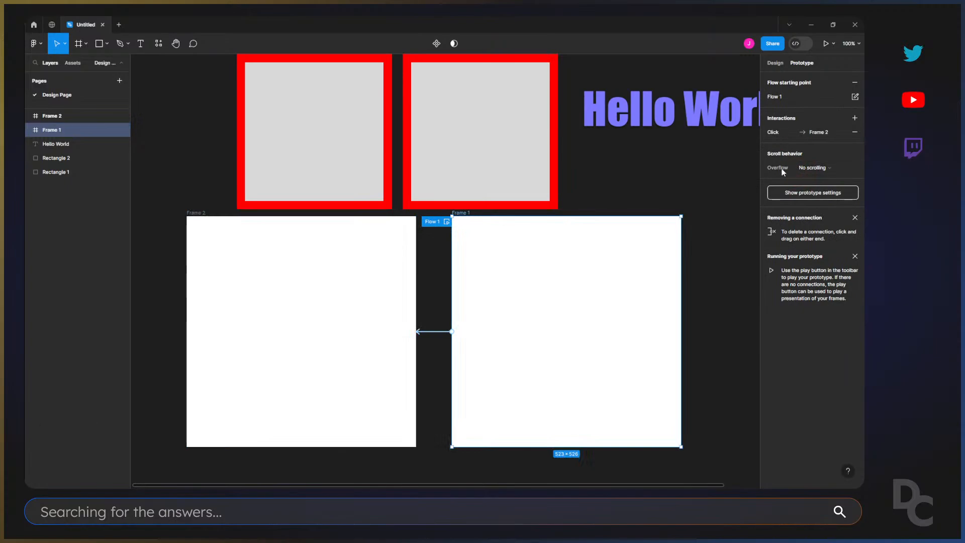
Set the fill of Frame 1 to the soft red E56B6B in its Design properties.
click(775, 63)
click(771, 270)
click(743, 272)
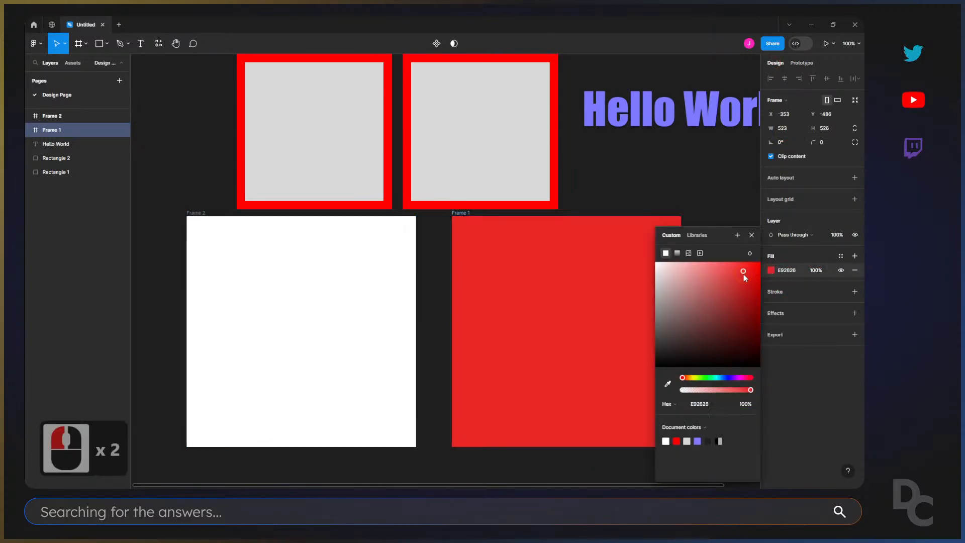
drag(743, 273, 712, 272)
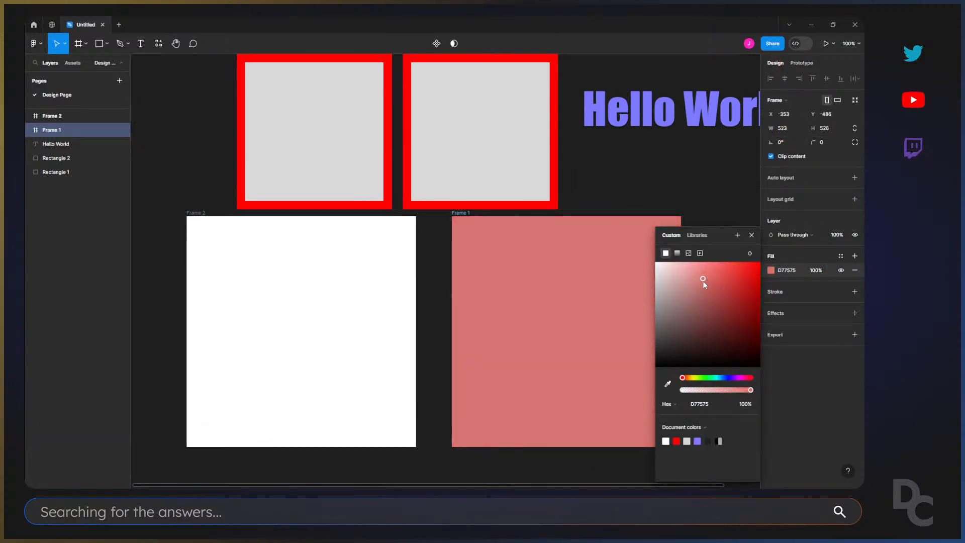
Set the fill of Frame 2 to the teal 5BC7CE and deselect it.
click(192, 211)
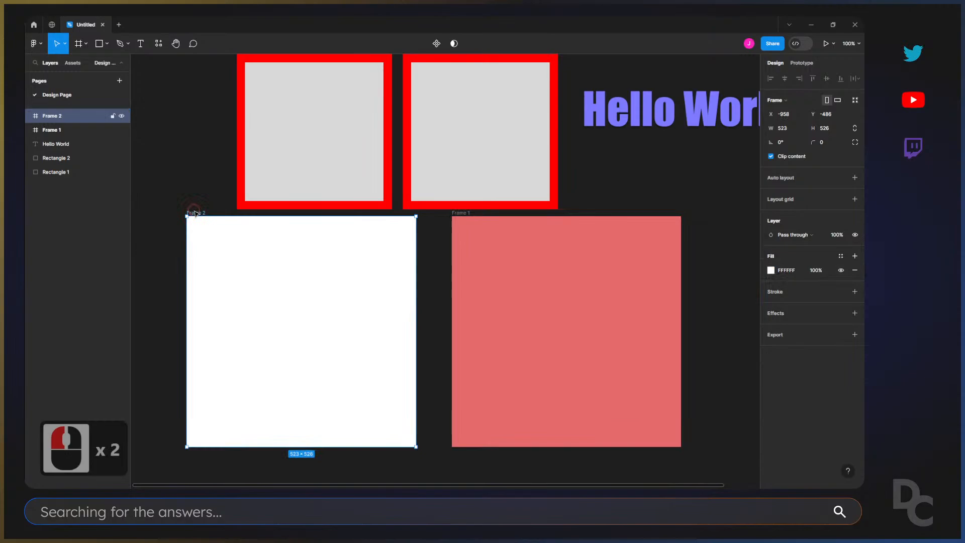
click(771, 270)
click(718, 377)
click(714, 282)
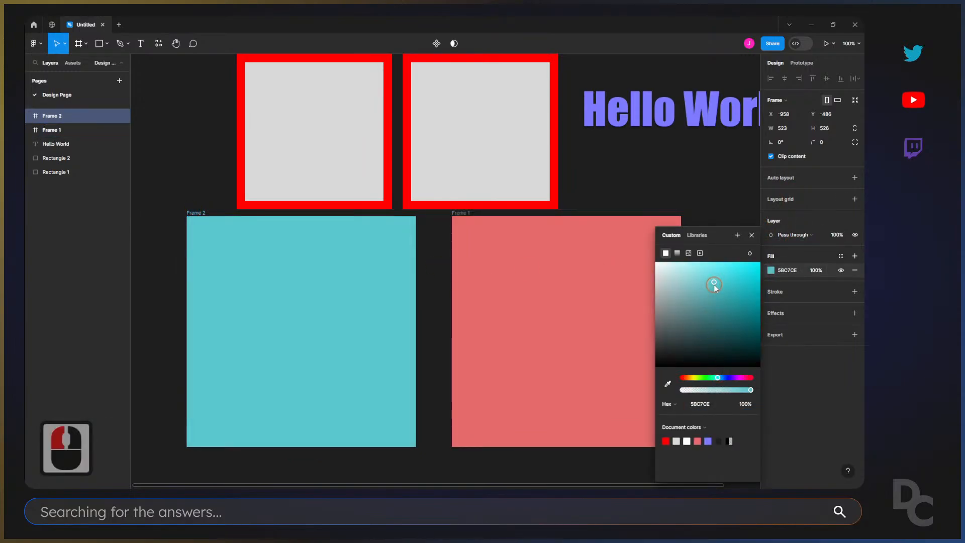
click(618, 188)
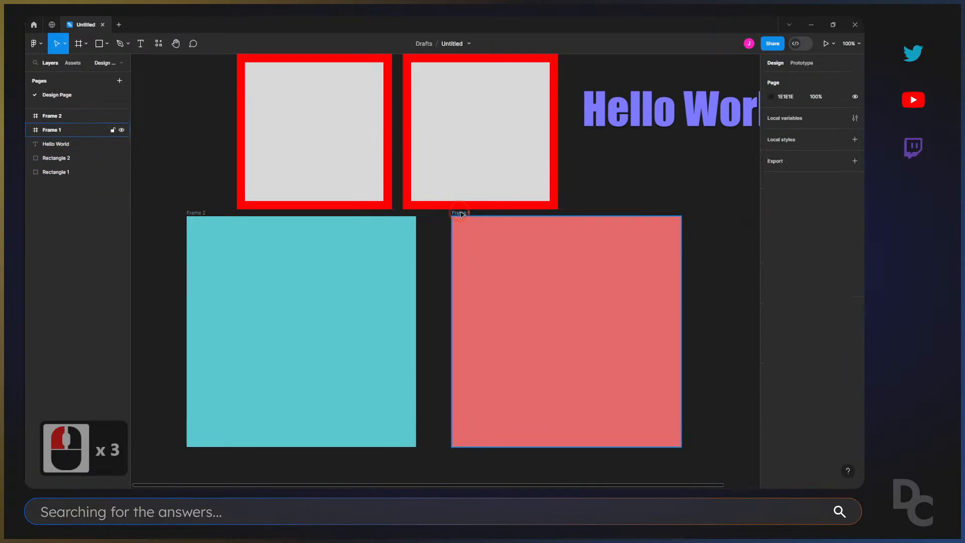
Play the prototype from the red frame, trigger its link to the teal frame, and return to the design file.
click(458, 213)
key(ctrl+alt+Return)
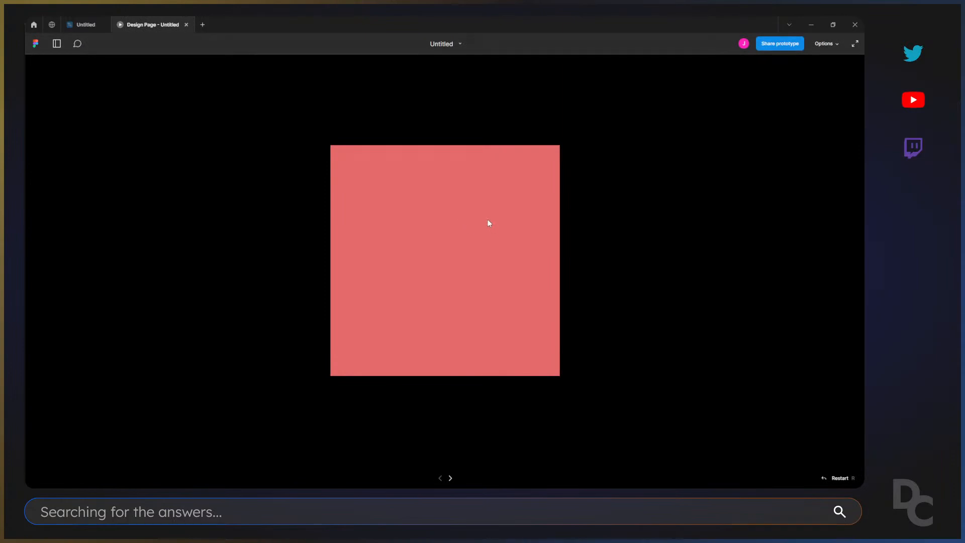
click(488, 220)
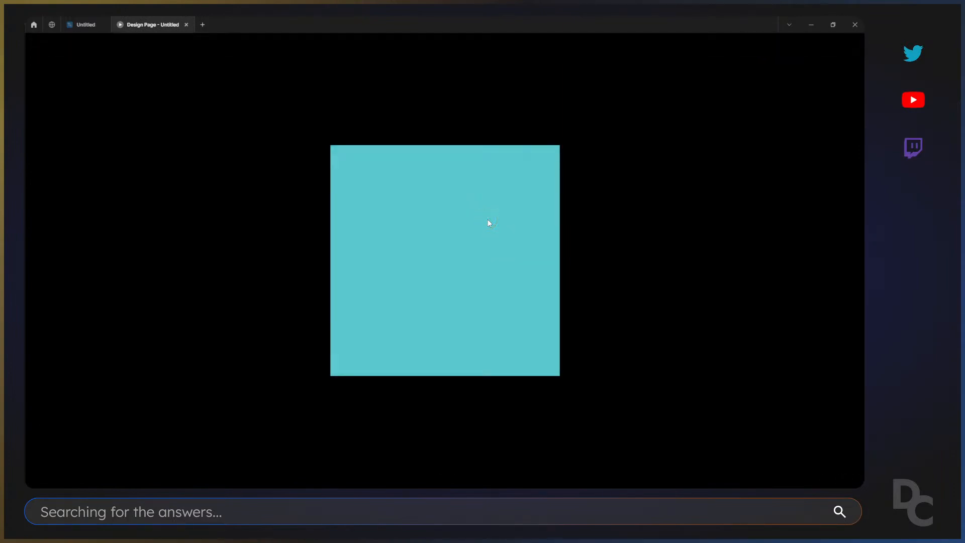
click(76, 23)
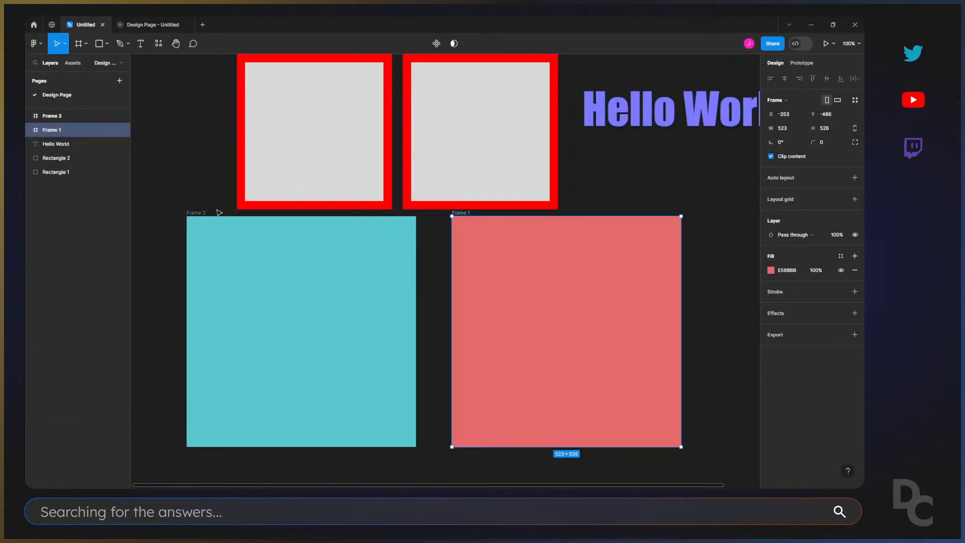
Move the red frame beneath the "Hello World" text, to about X -35, Y -502, and leave it selected.
click(461, 213)
drag(462, 220, 492, 238)
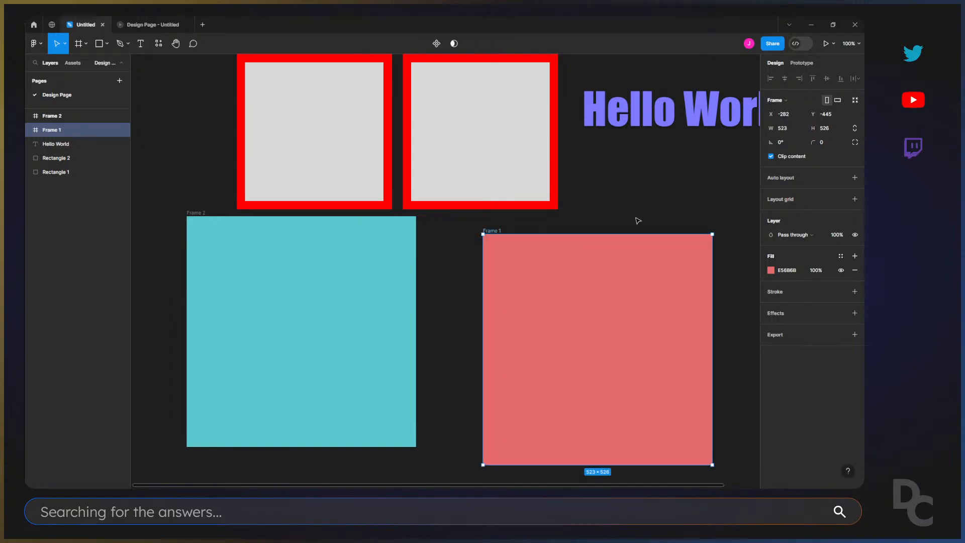
scroll(632, 267, up, 3)
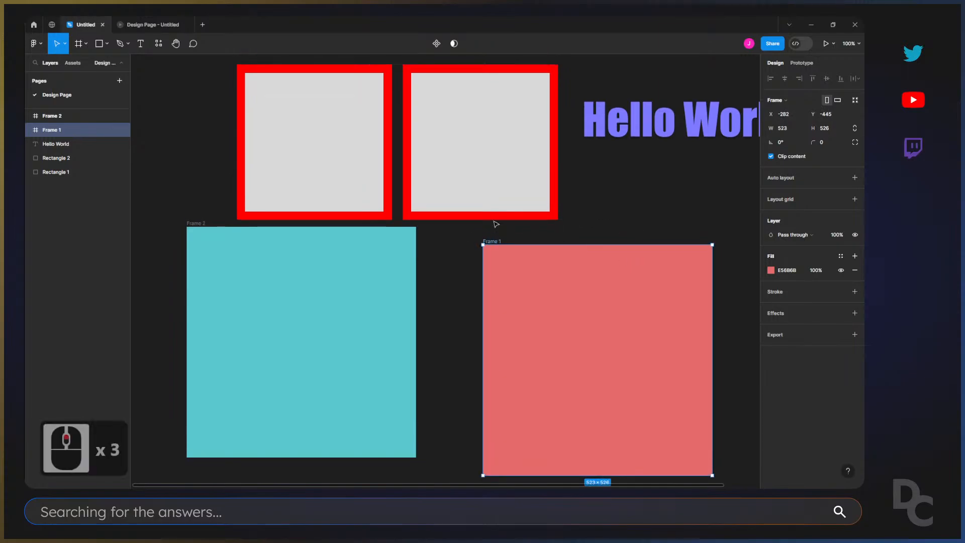
drag(492, 241, 600, 217)
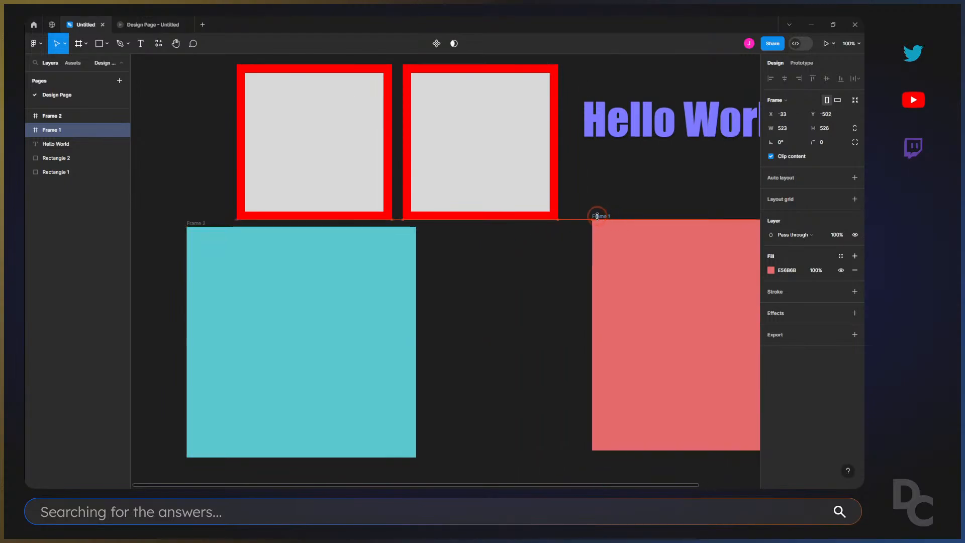
click(555, 291)
drag(559, 293, 370, 258)
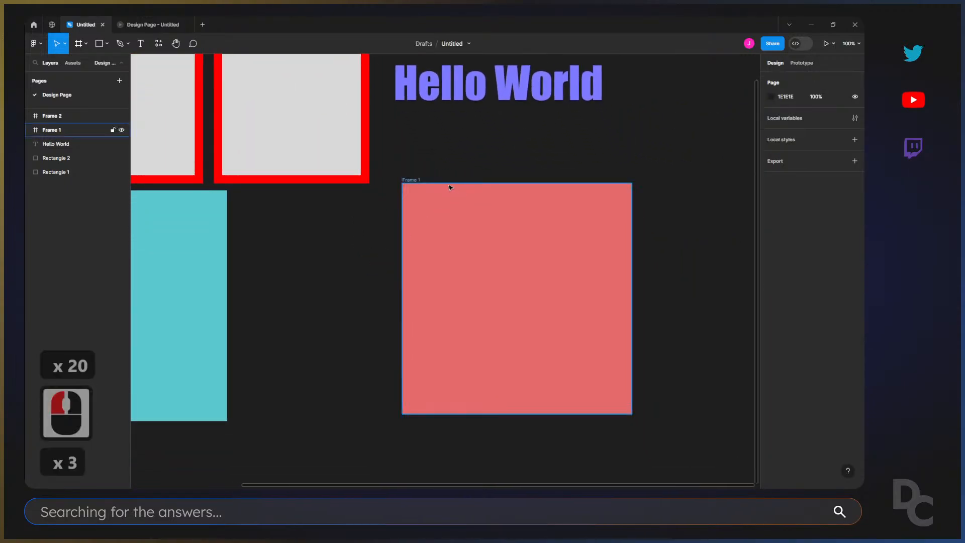
click(410, 180)
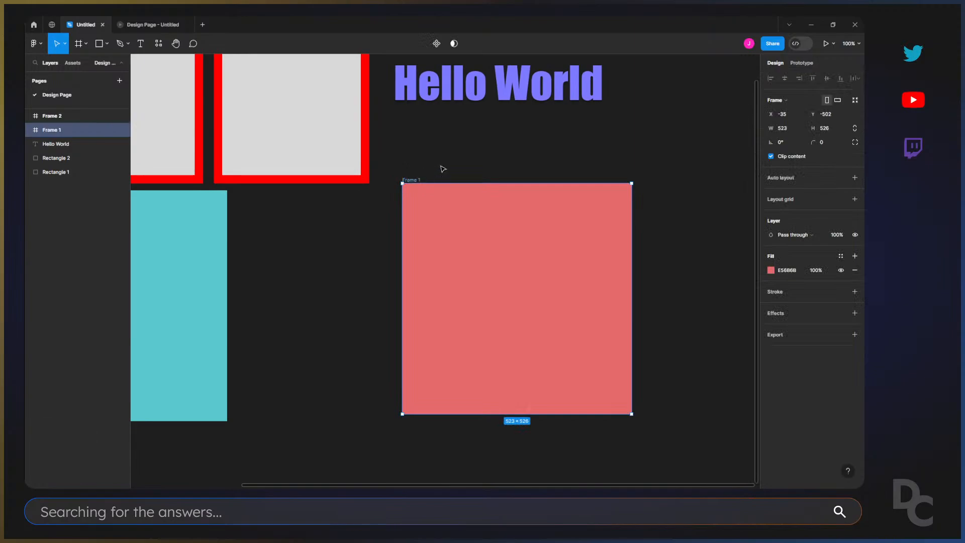
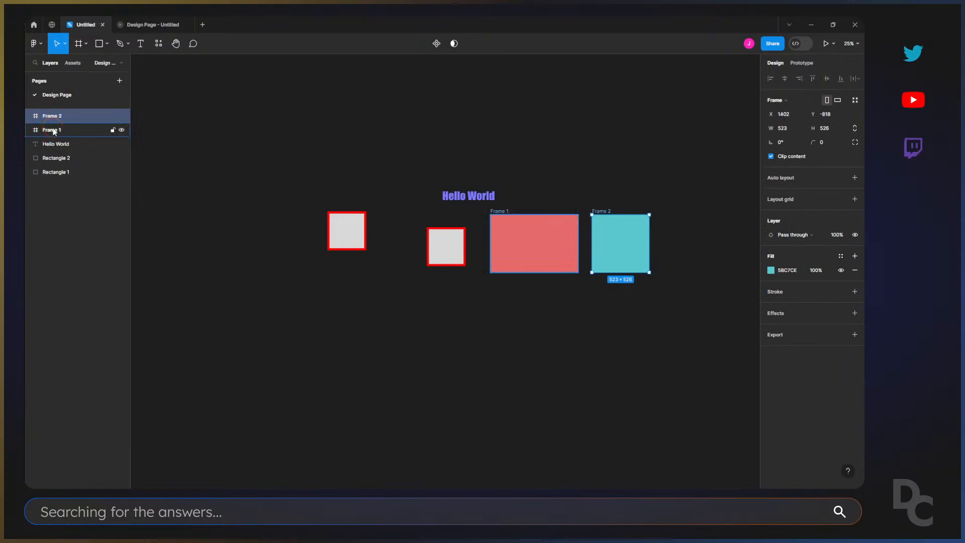
Reorder the layers so that Frame 1 sits above Frame 2.
click(52, 131)
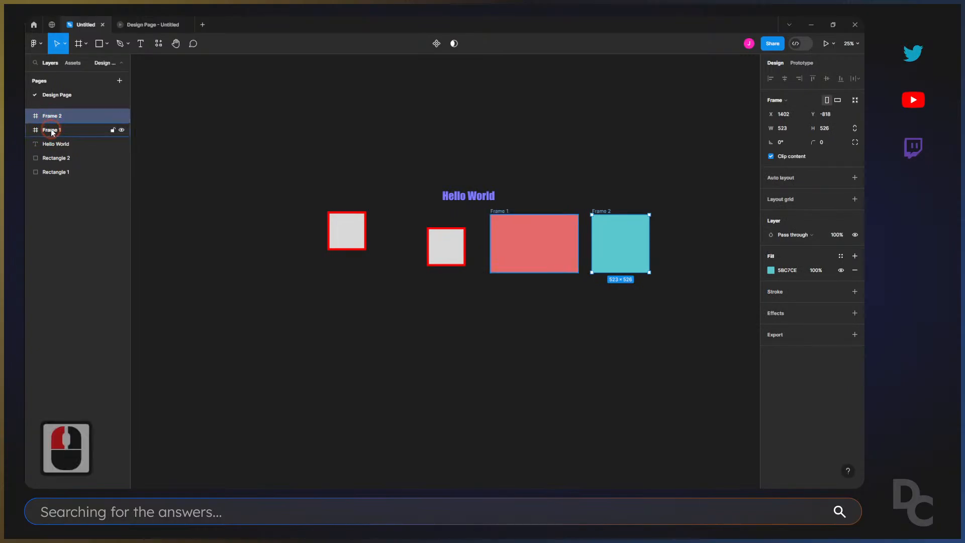
click(52, 135)
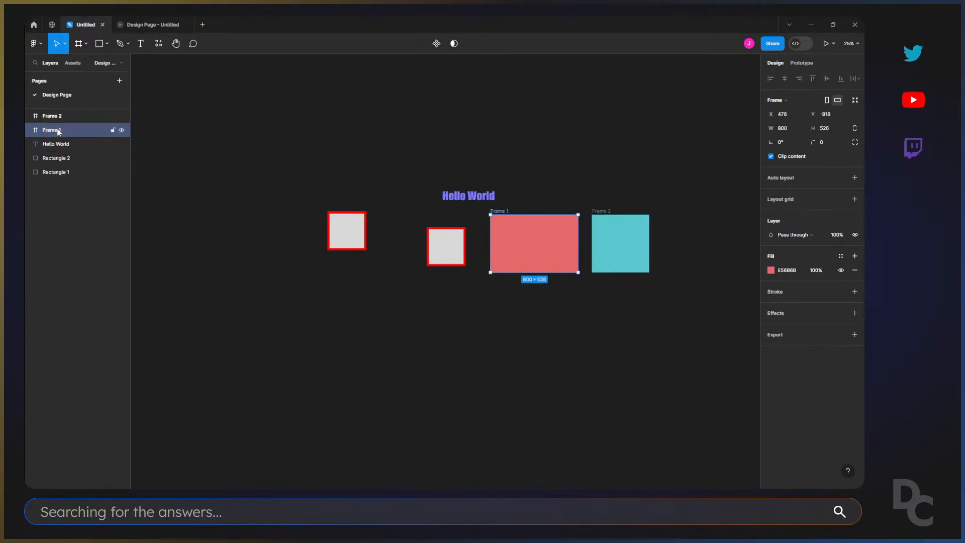
drag(56, 129, 60, 113)
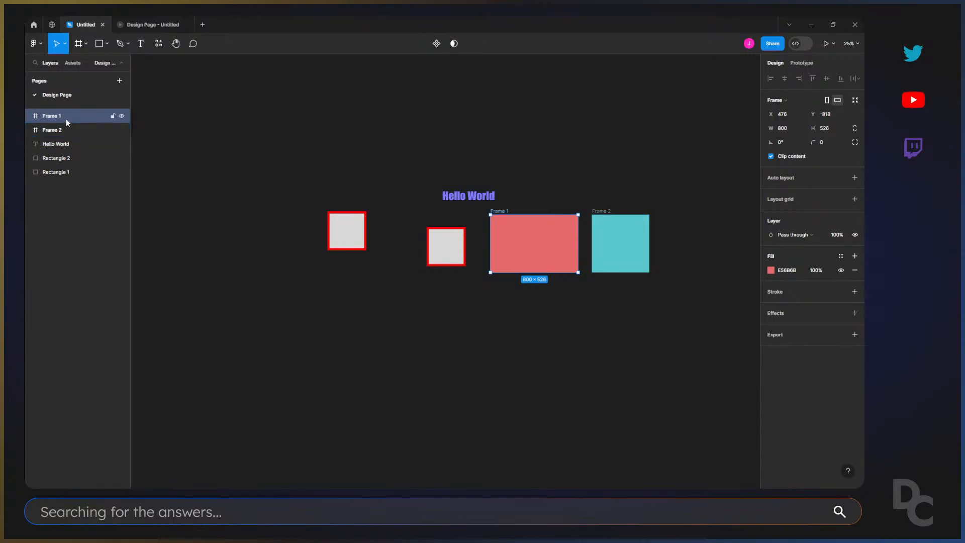
Nest Frame 2 inside Frame 1 and place it over the red area at about X 190, Y 0.
double_click(59, 129)
drag(65, 130, 92, 120)
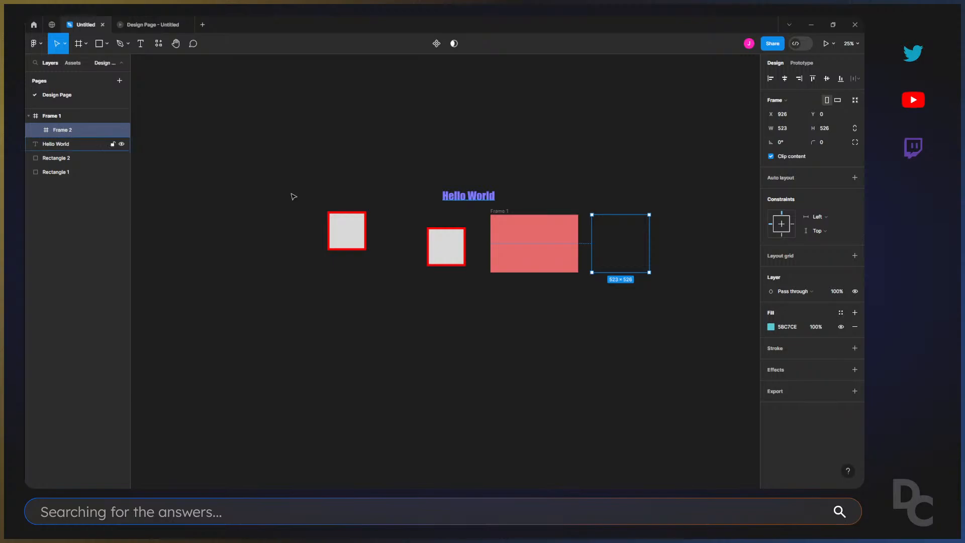
drag(612, 239, 535, 240)
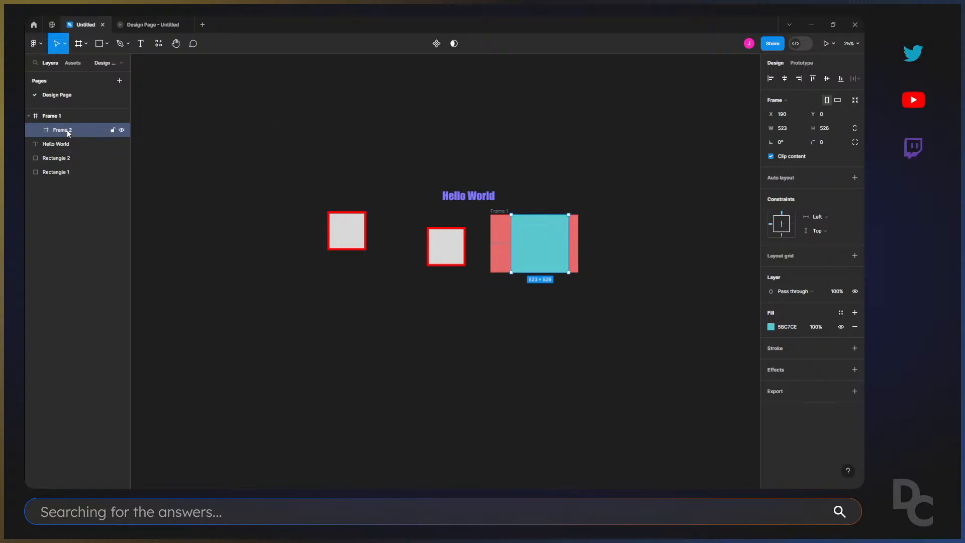
Take Frame 2 back out of Frame 1 in the layer order and place it on the canvas to the right of the red frame.
drag(68, 131, 25, 135)
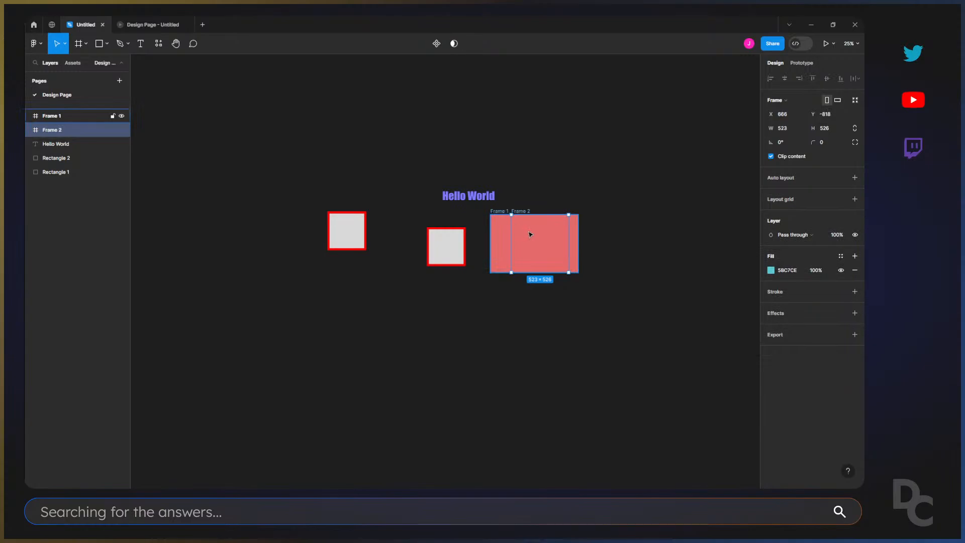
drag(520, 211, 617, 212)
double_click(593, 202)
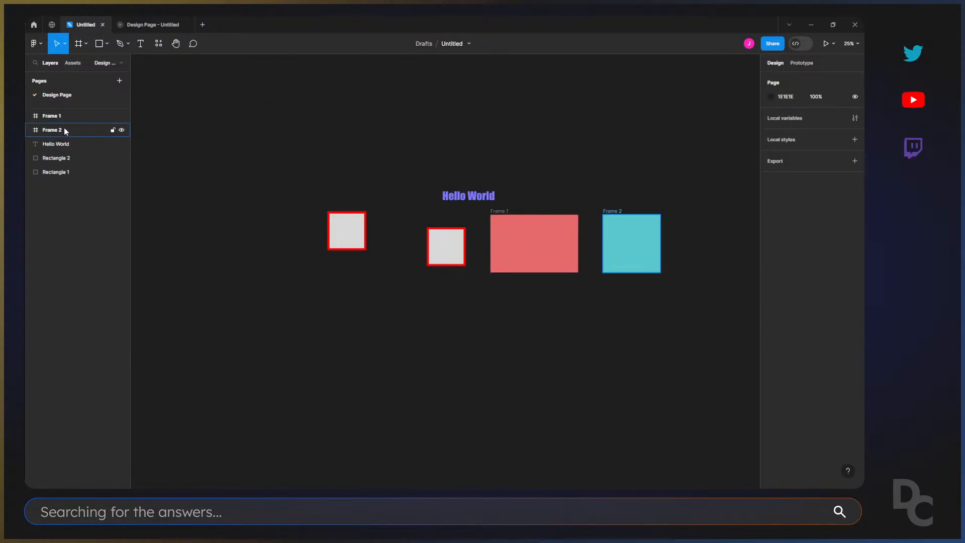
Move the "Hello World" text and Rectangle 2 into Frame 1, with the rectangle overhanging the frame's lower edge at about X 77, Y 401.
drag(476, 195, 531, 227)
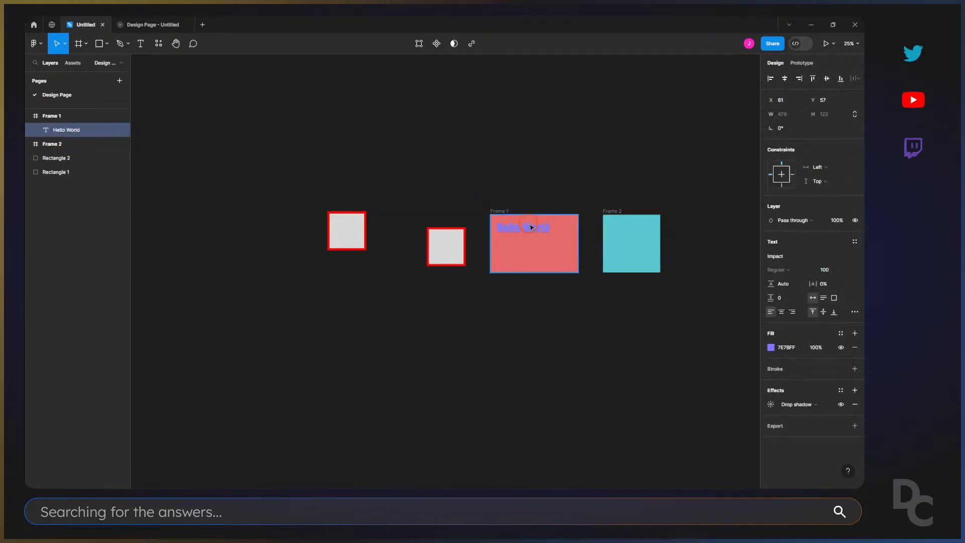
drag(446, 246, 520, 257)
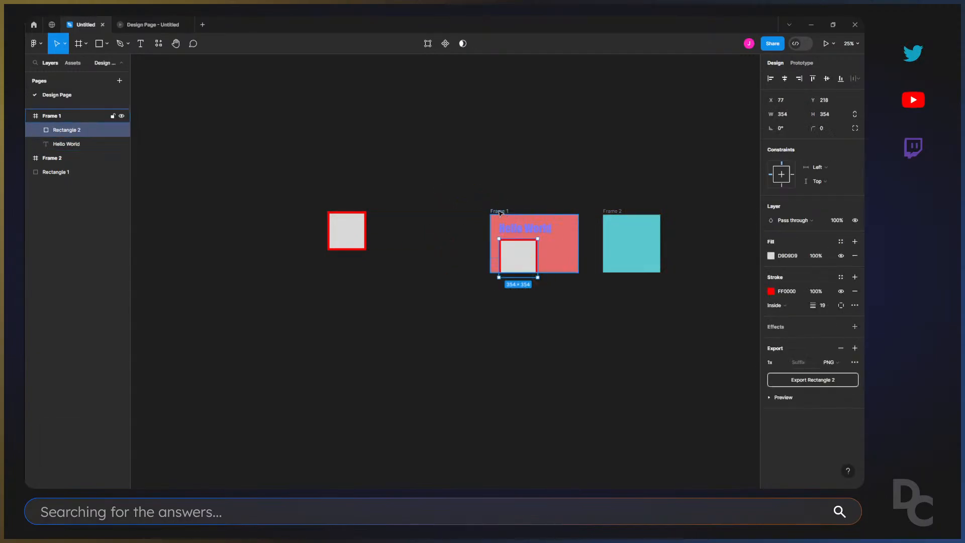
drag(515, 260, 514, 273)
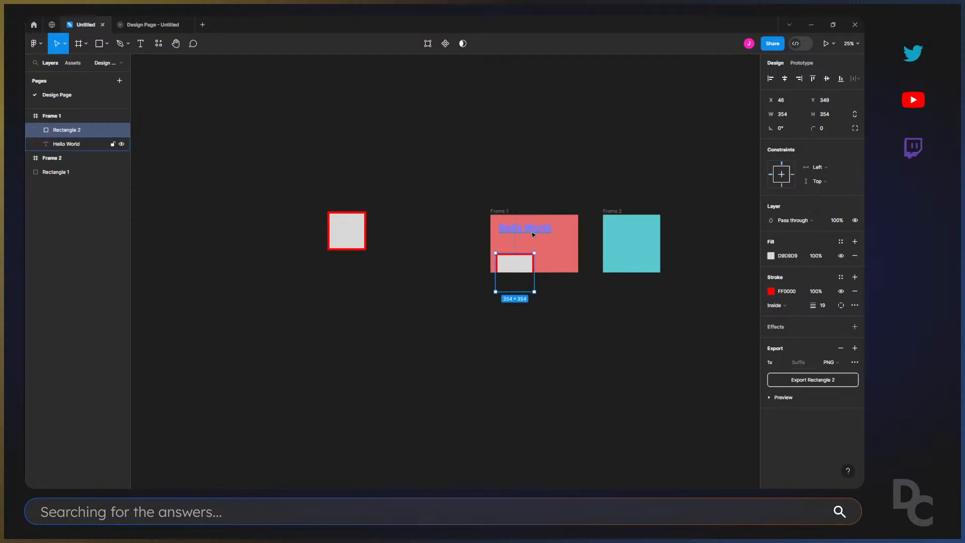
drag(520, 263, 523, 269)
click(480, 272)
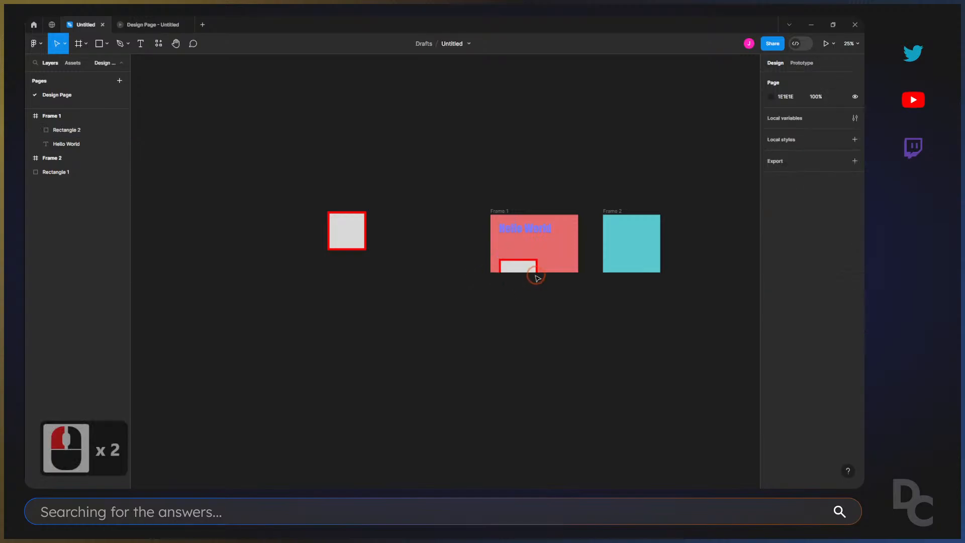
Toggle Clip content on Frame 1 off and back on, and check the overhanging rectangle's outline.
click(501, 218)
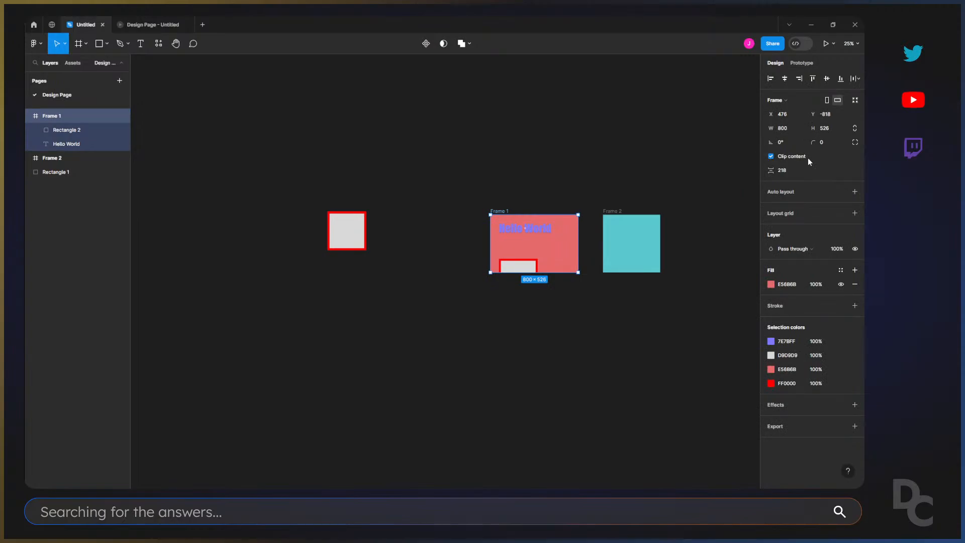
click(772, 156)
click(772, 156)
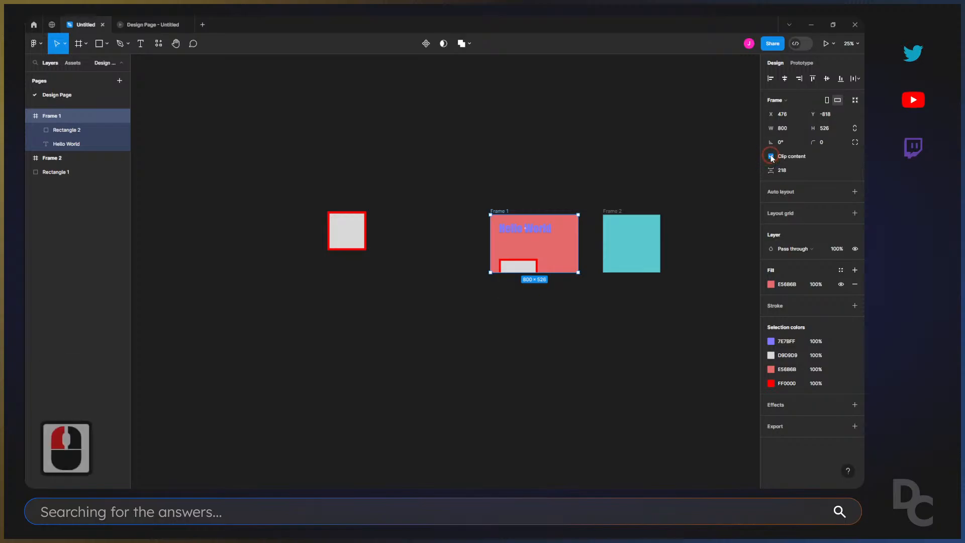
click(772, 157)
click(771, 157)
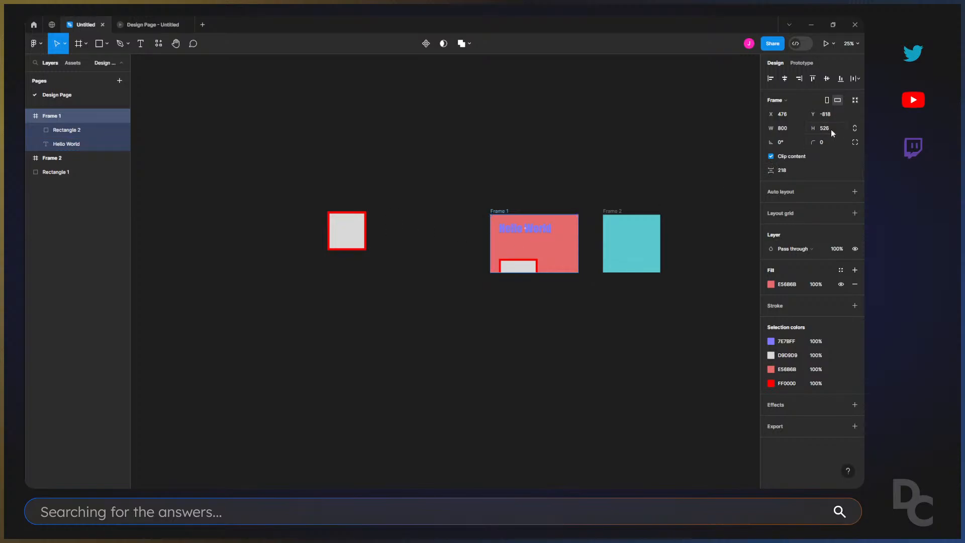
click(518, 265)
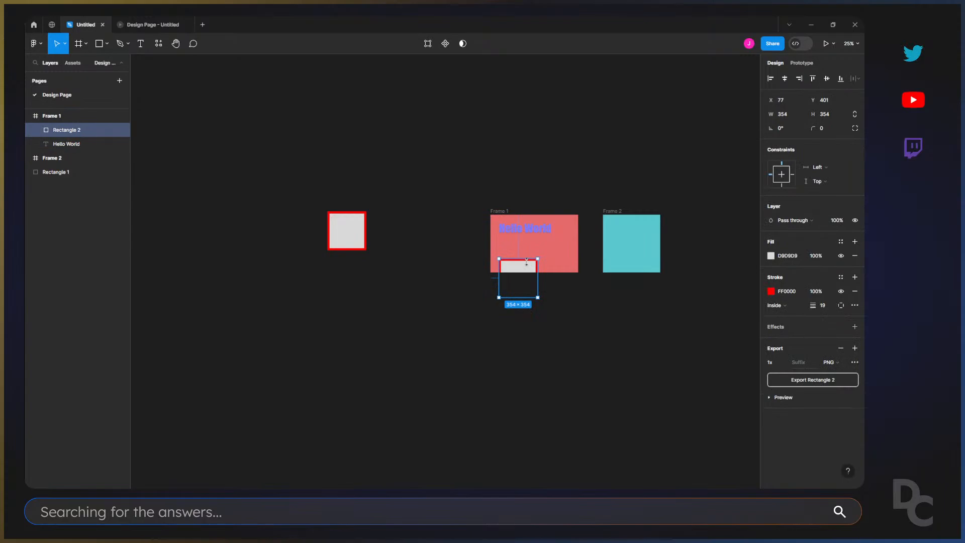
click(503, 212)
click(523, 181)
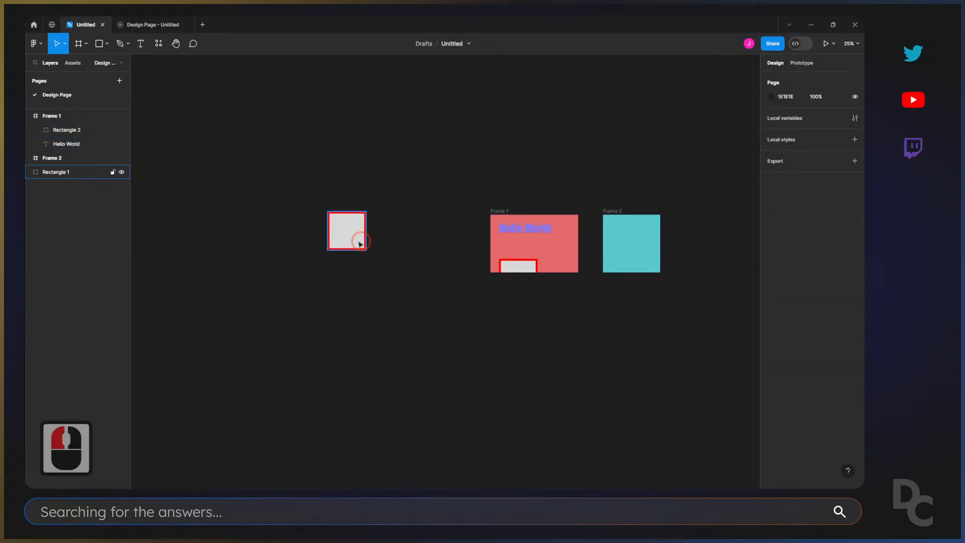
Move Rectangle 1 into Frame 2 and raise Rectangle 2 within Frame 1 to about Y 217.
drag(360, 244, 642, 254)
double_click(701, 231)
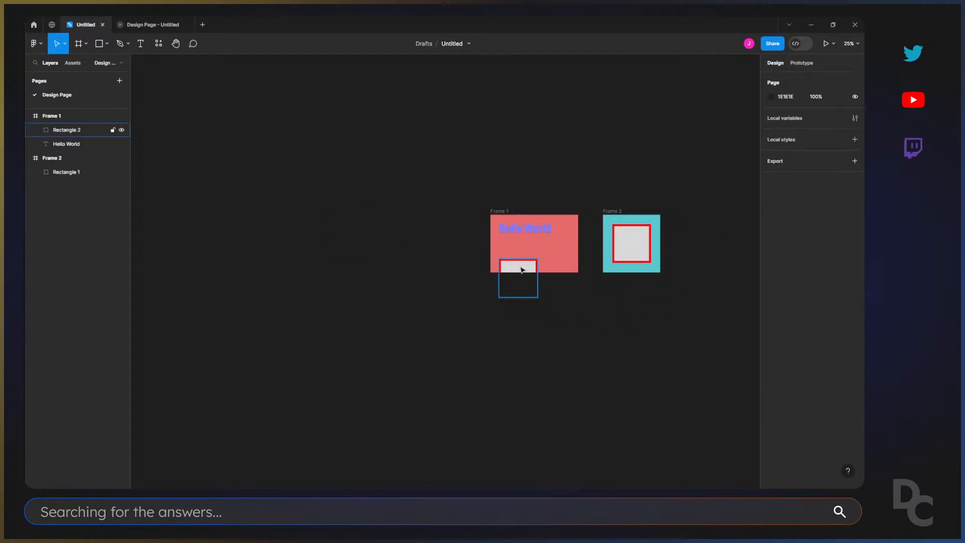
drag(523, 270, 521, 249)
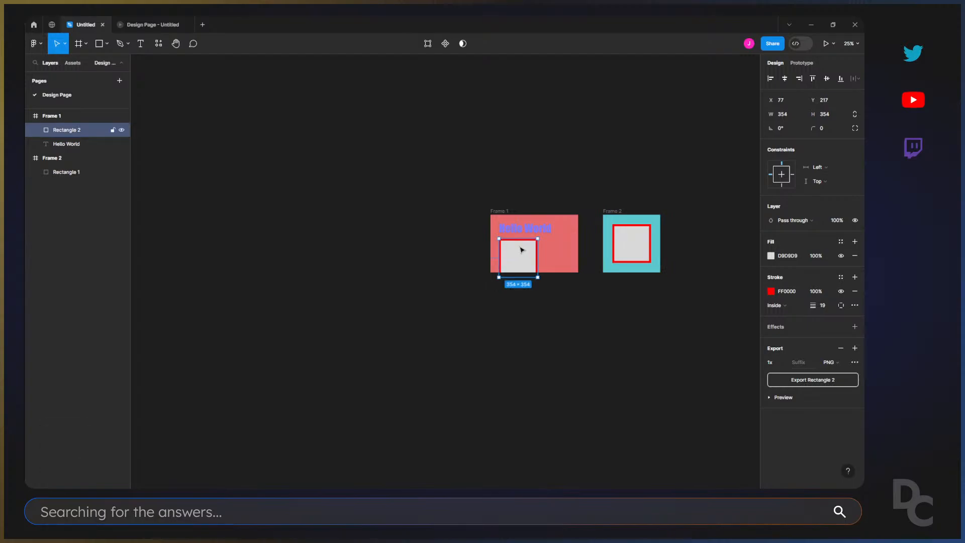
click(478, 145)
click(392, 276)
Draw a 232 × 232 square on the empty canvas left of the frames and scatter three copies around it.
key(r)
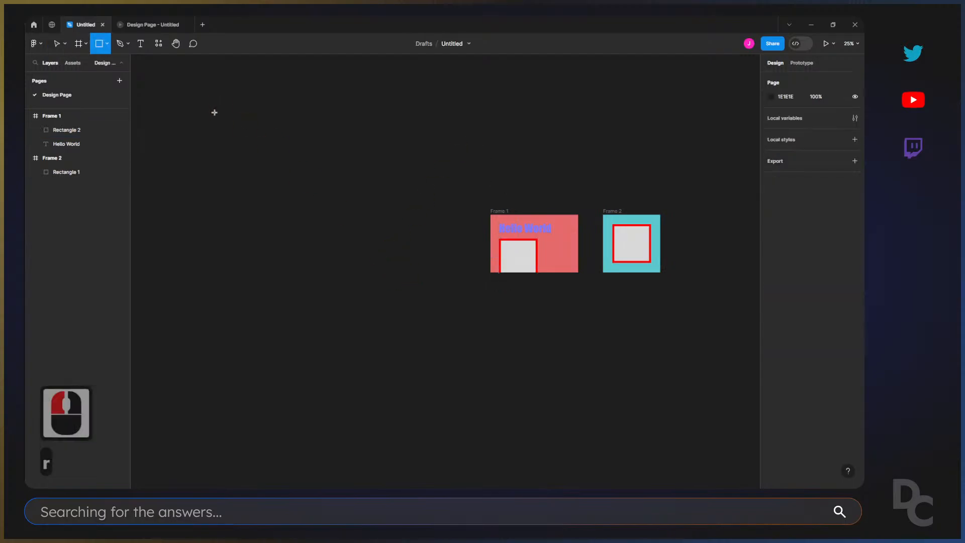
mouse_move(218, 130)
mouse_down()
mouse_move(243, 156)
mouse_move(306, 156)
mouse_move(296, 153)
mouse_move(250, 194)
mouse_up()
drag(258, 190, 334, 213)
drag(330, 216, 265, 293)
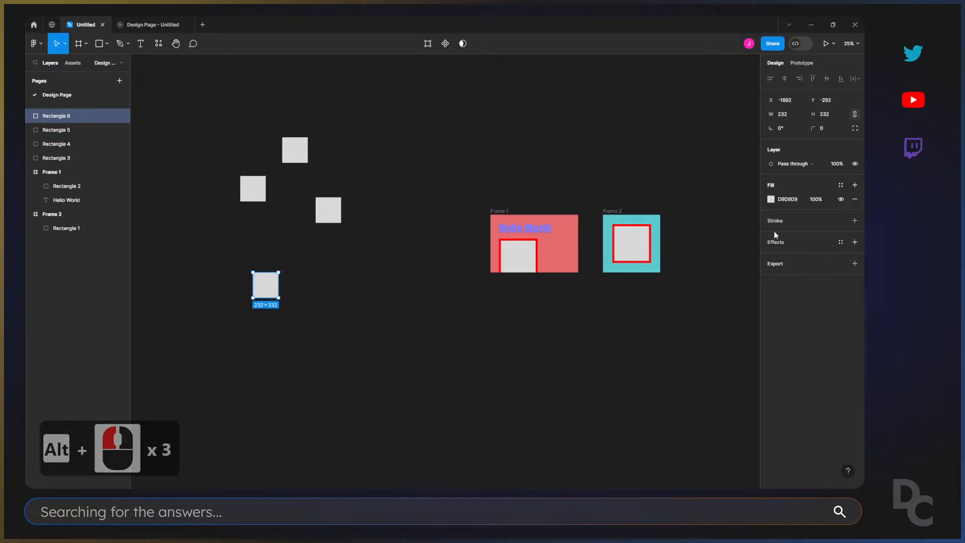
Fill the lowest loose square with a dark red and the leftmost one with BC1D1D.
click(770, 199)
click(739, 263)
click(259, 186)
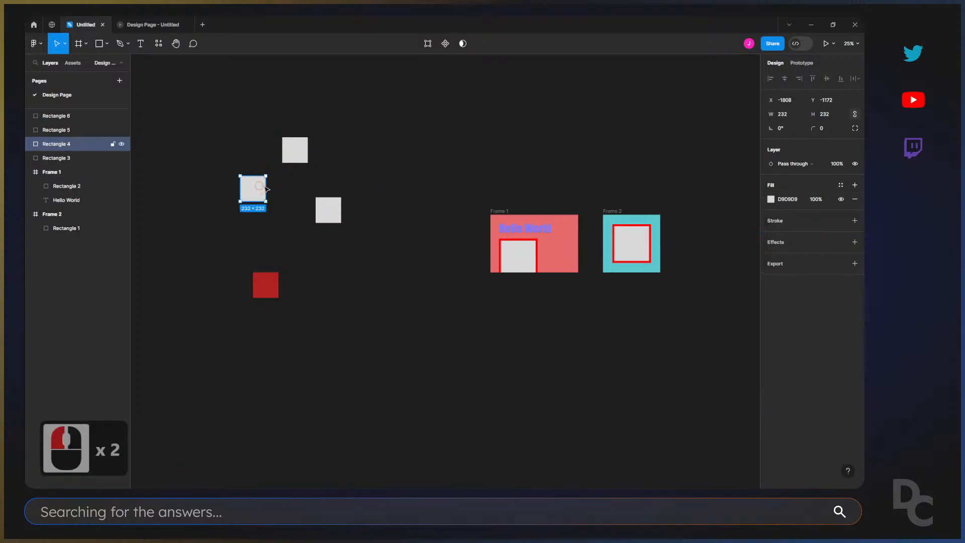
click(771, 199)
click(744, 255)
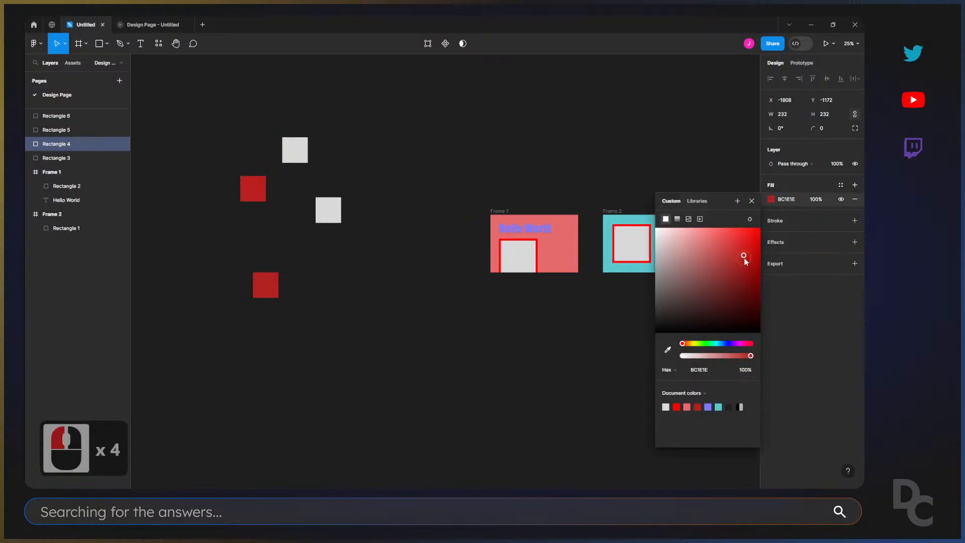
Swap the fill of Rectangle 5 to a stroke, colour the stroke cyan 4BDFF3 and make it thicker.
click(328, 210)
key(shift+x)
click(771, 221)
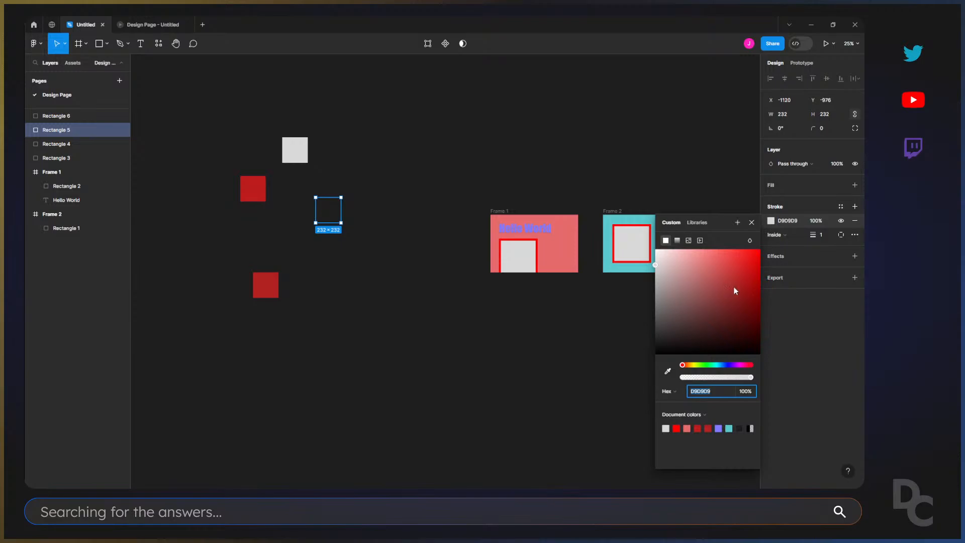
click(771, 221)
click(771, 221)
click(749, 255)
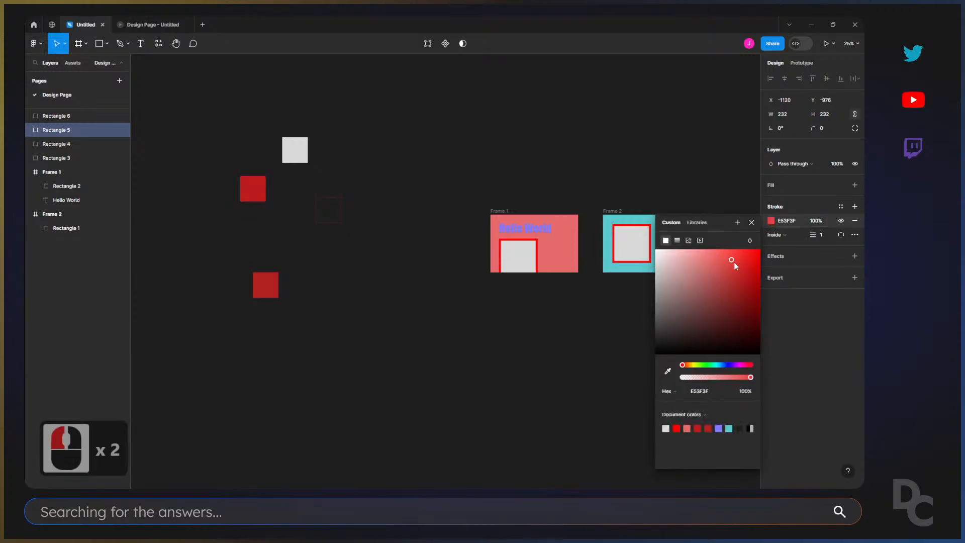
click(730, 366)
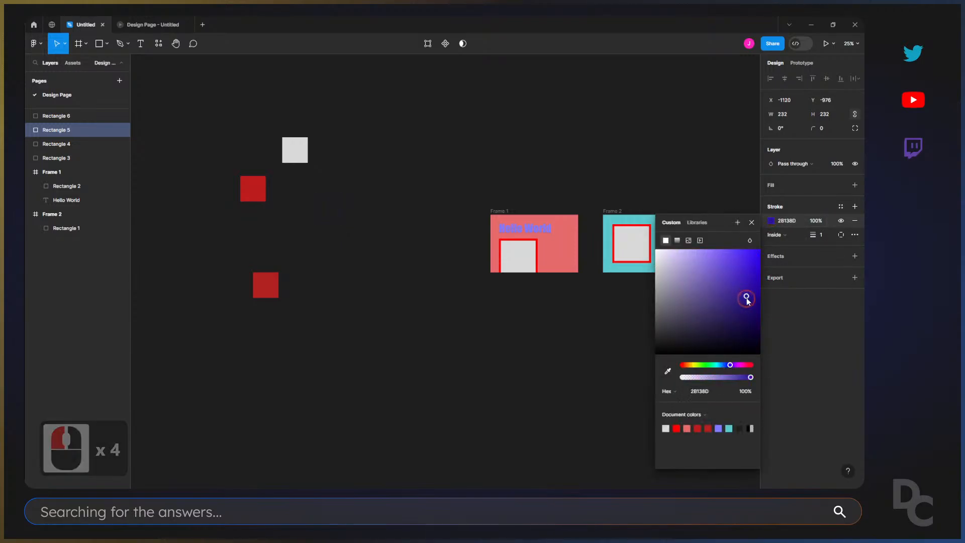
click(728, 253)
click(713, 364)
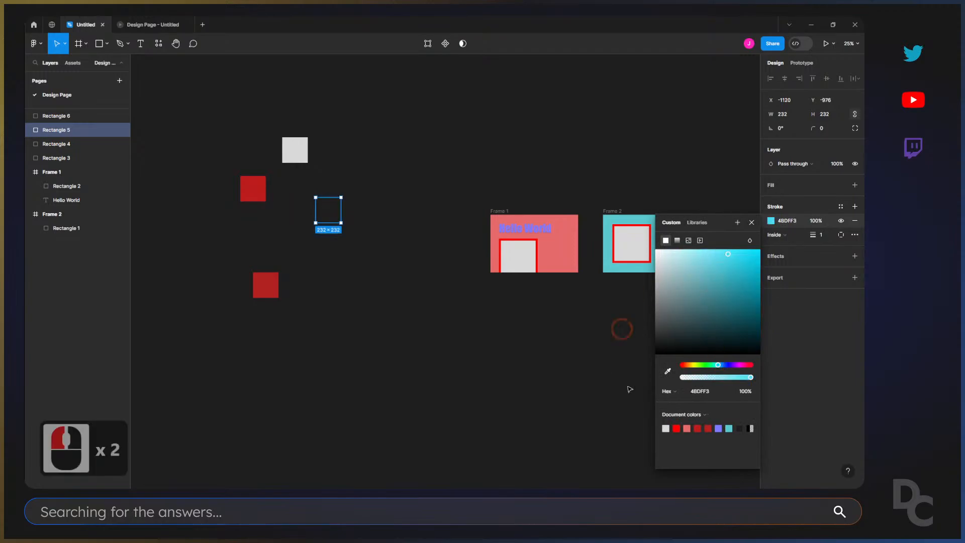
drag(814, 235, 825, 234)
Set the corner radius of the uppermost grey square, Rectangle 3, to 11.
double_click(297, 153)
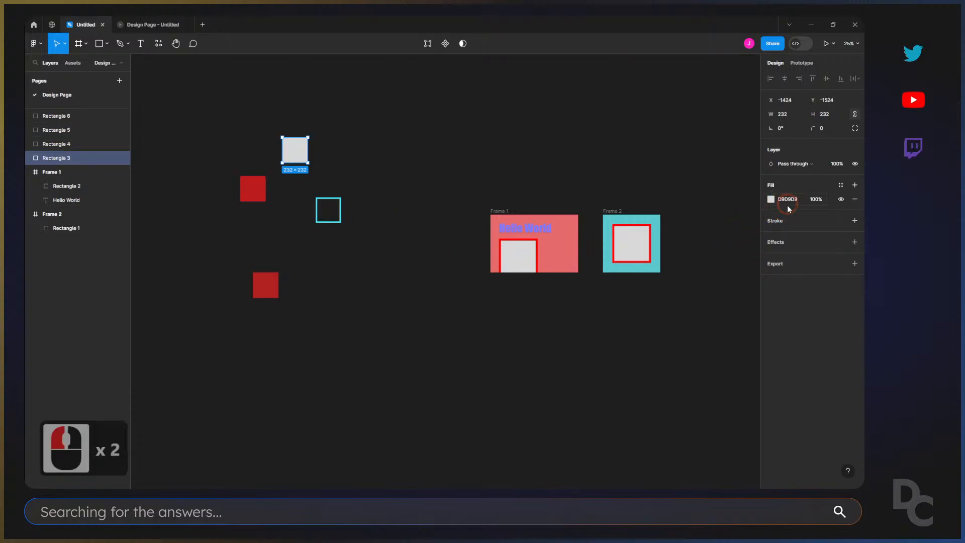
click(771, 199)
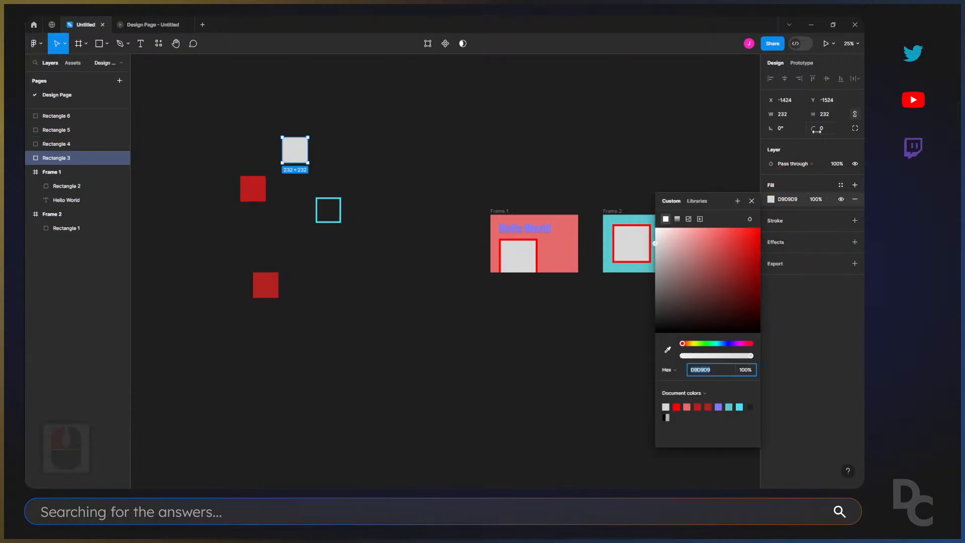
click(345, 153)
double_click(296, 151)
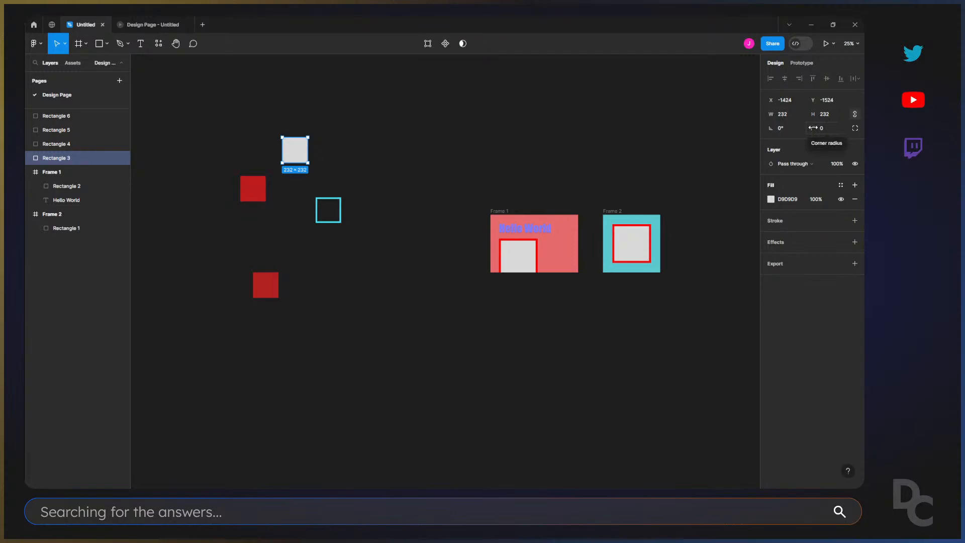
drag(813, 128, 826, 127)
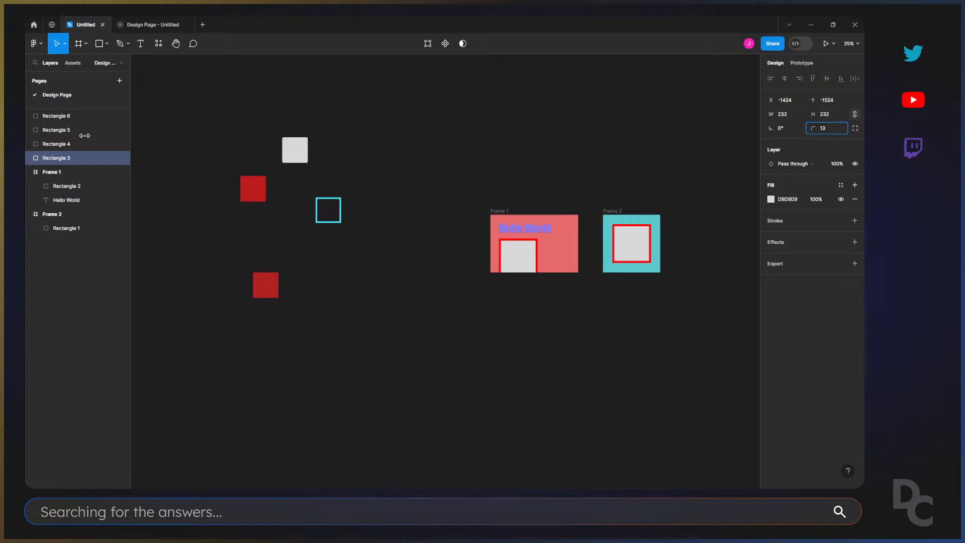
click(739, 123)
click(273, 131)
key(z)
drag(277, 131, 340, 183)
click(340, 183)
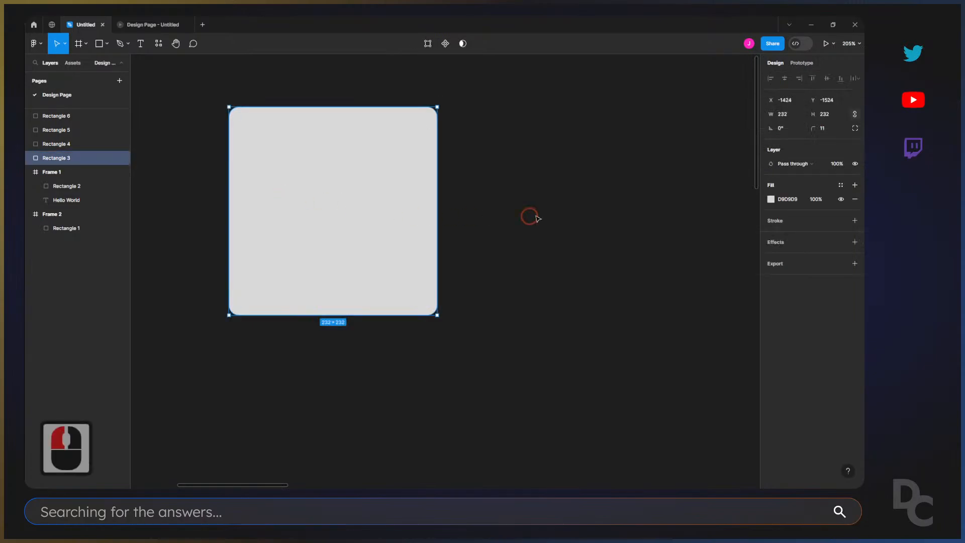
Increase the corner radius of Rectangle 3 to 21 directly on the canvas and leave the square selected.
mouse_move(428, 120)
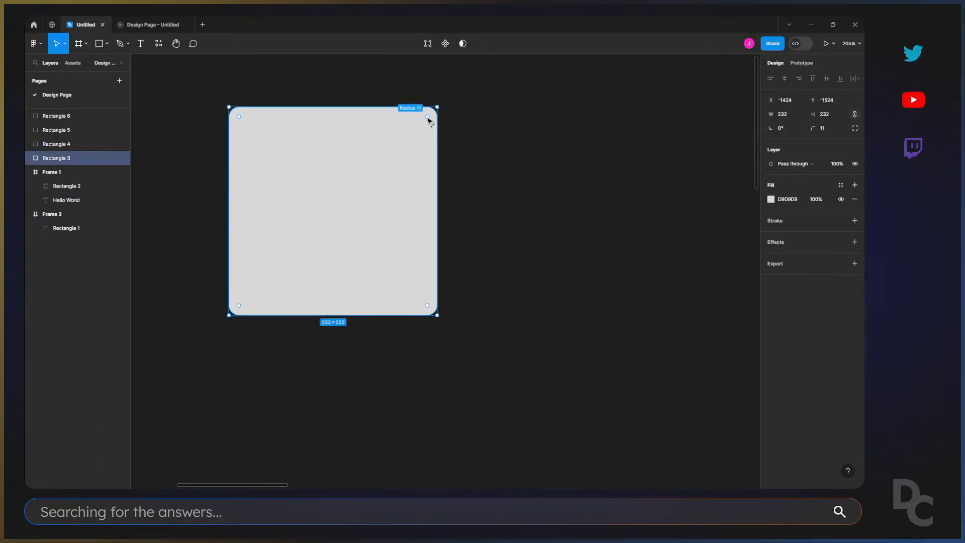
mouse_move(429, 121)
mouse_down()
mouse_move(447, 112)
mouse_move(412, 134)
mouse_move(454, 107)
mouse_move(417, 130)
mouse_up()
click(517, 176)
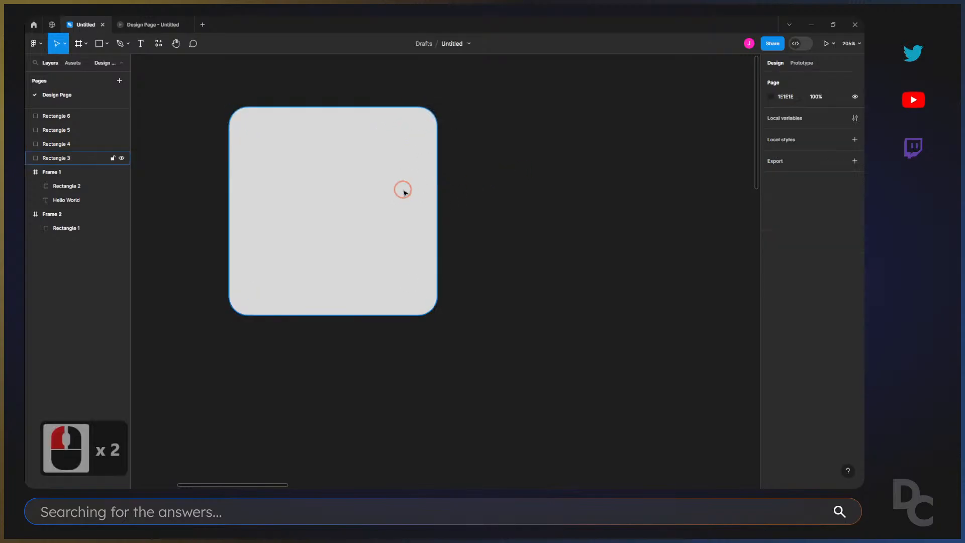
click(404, 193)
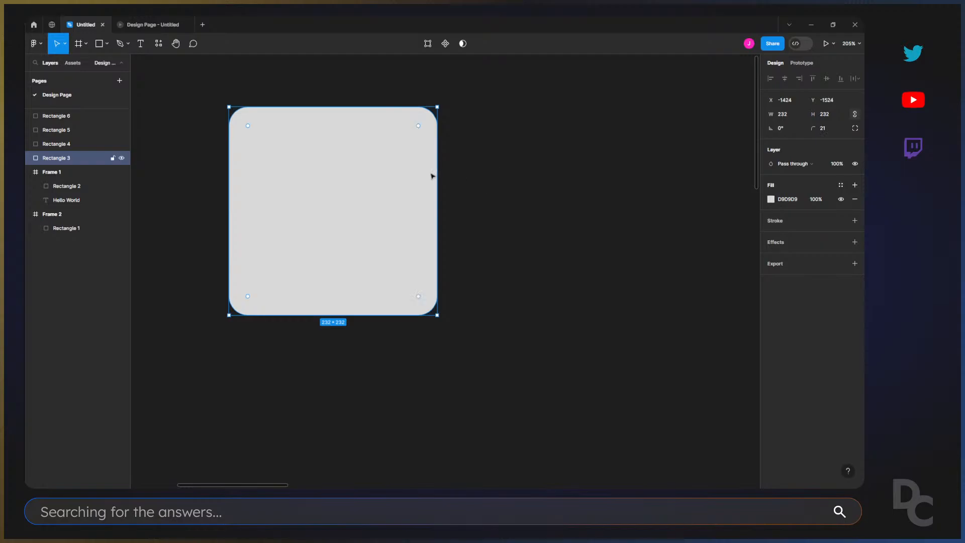
click(391, 172)
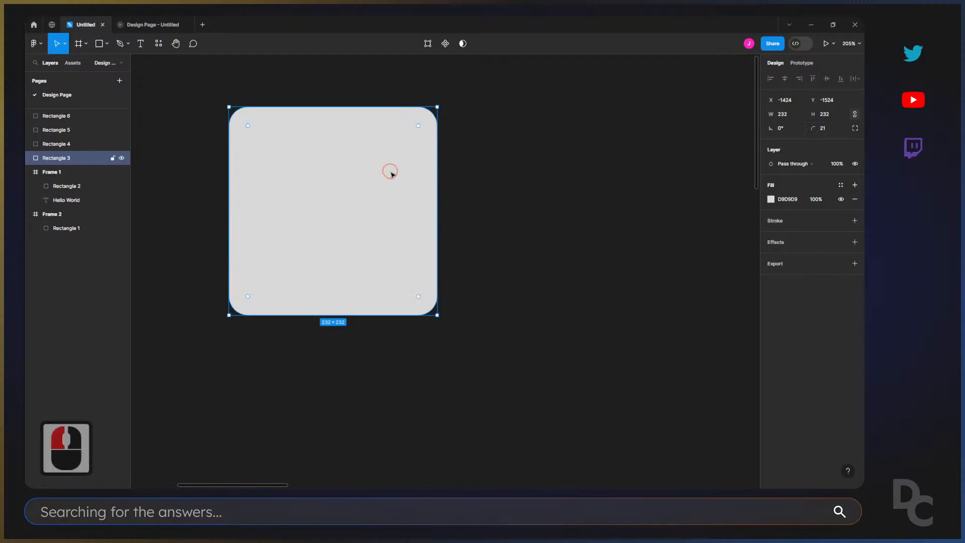
Increase the corner radius of Rectangle 3 to 139 so the square becomes a full circle.
click(813, 130)
drag(813, 130, 785, 165)
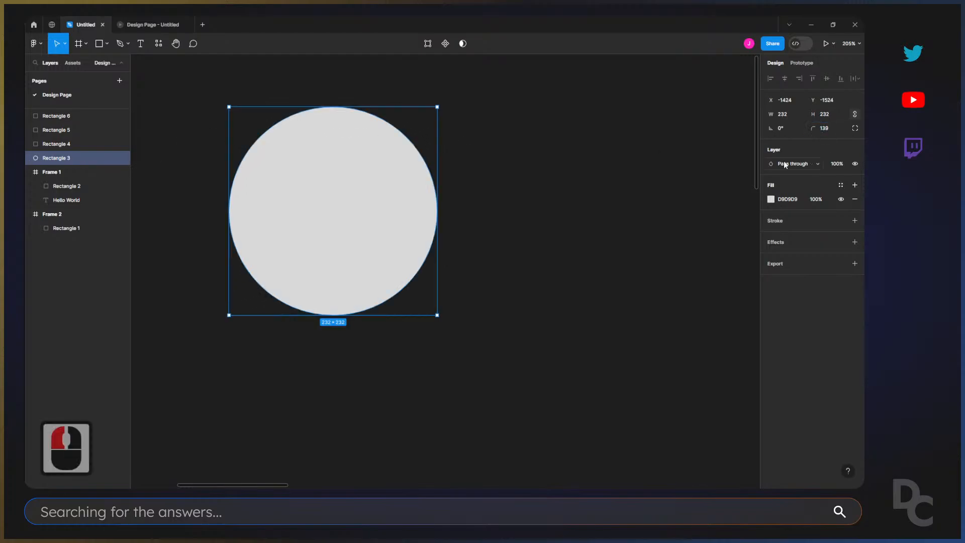
double_click(515, 222)
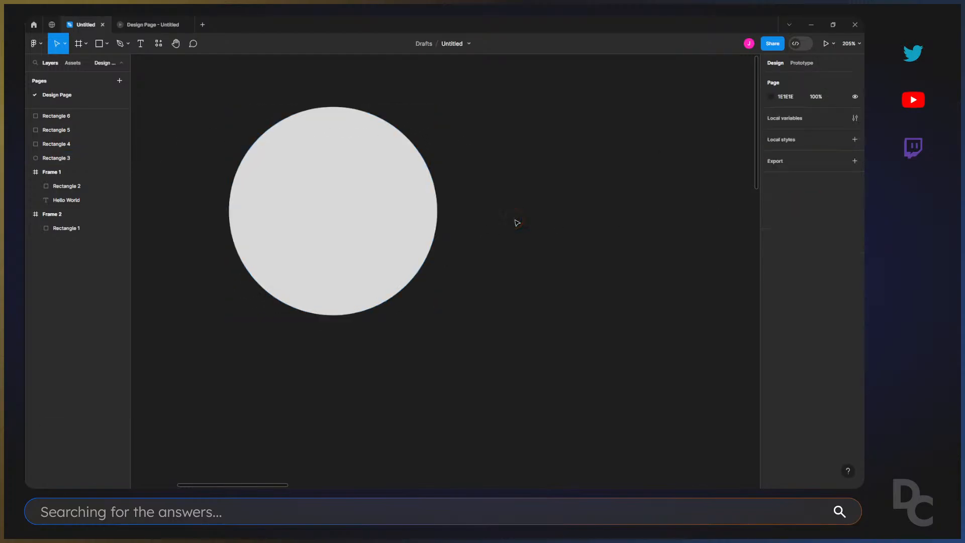
click(410, 200)
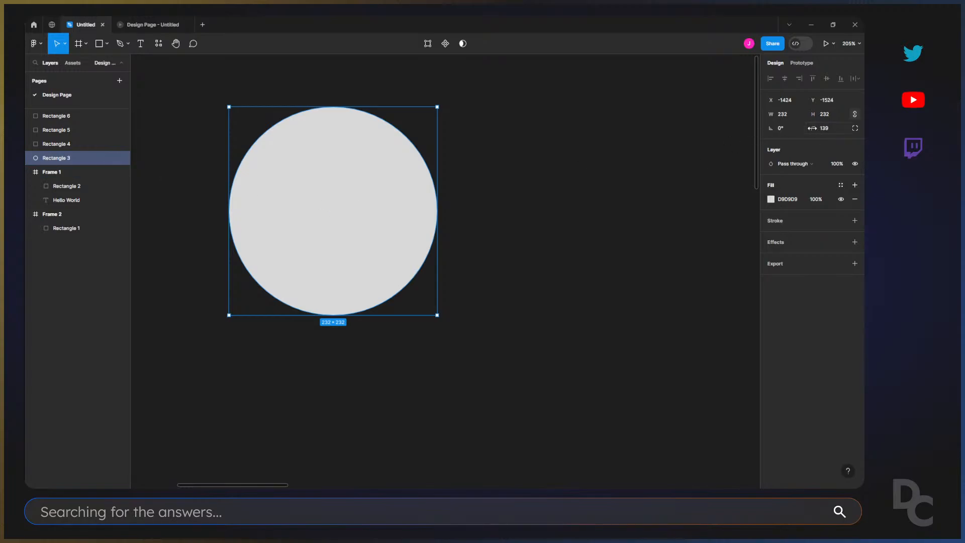
click(550, 257)
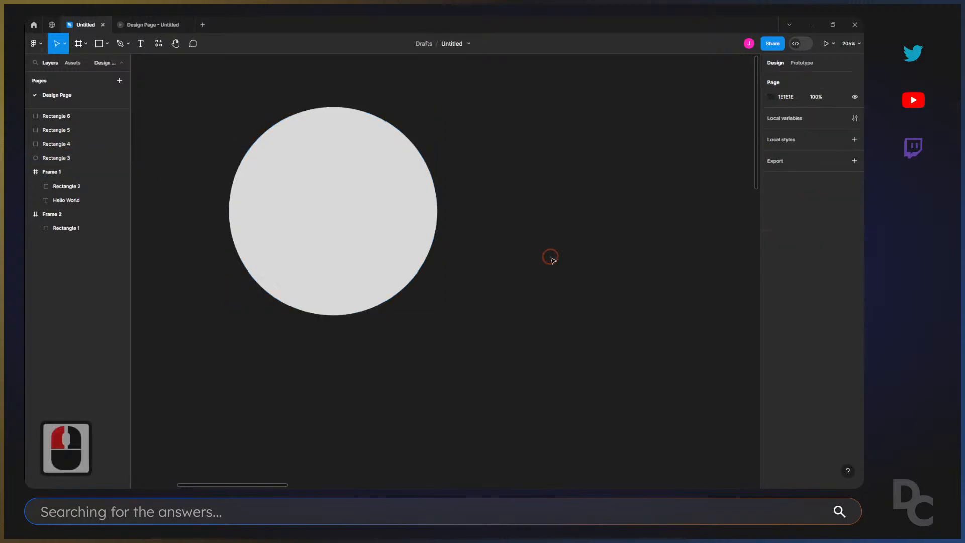
Change the fill of Rectangle 6, the lowest loose square, to the blue 4366BF.
key(minus)
key(minus)
key(minus)
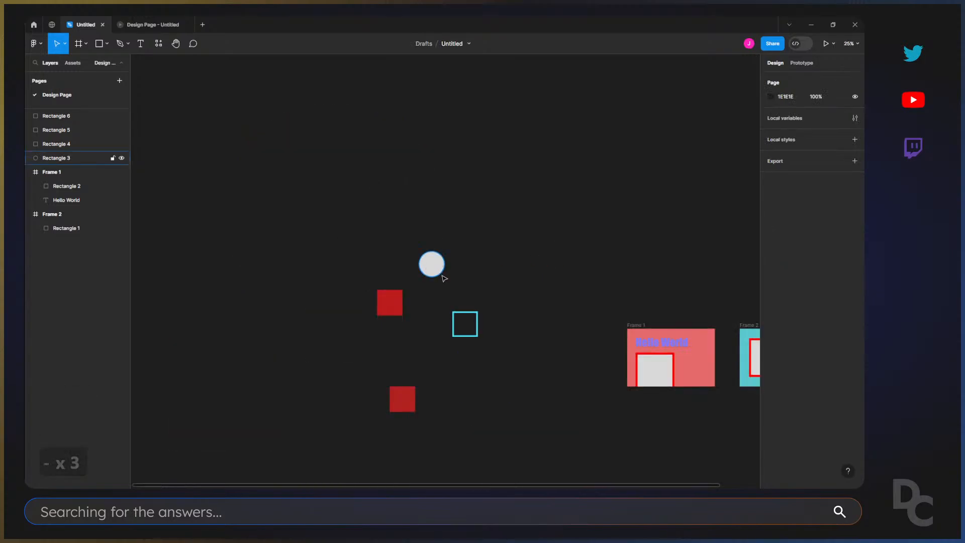
scroll(446, 280, down, 5)
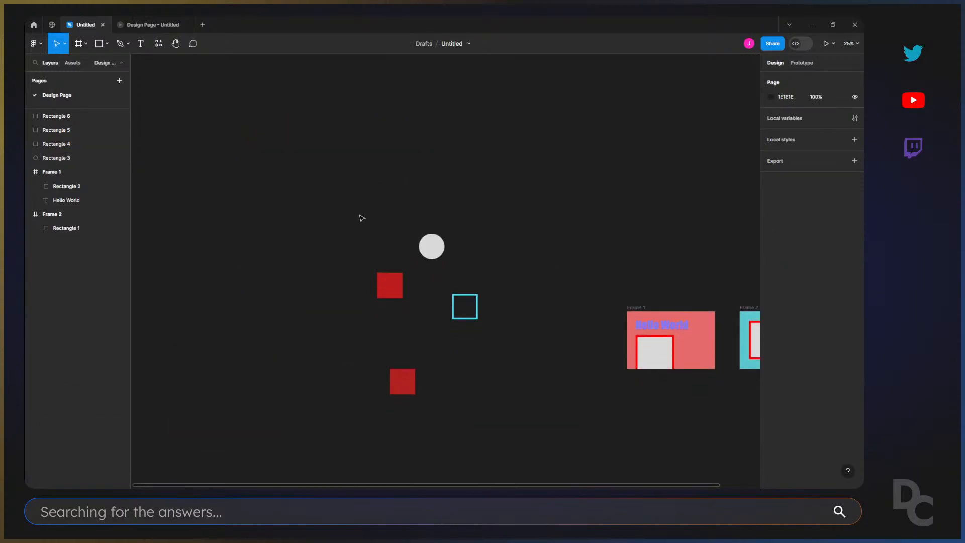
drag(360, 215, 527, 462)
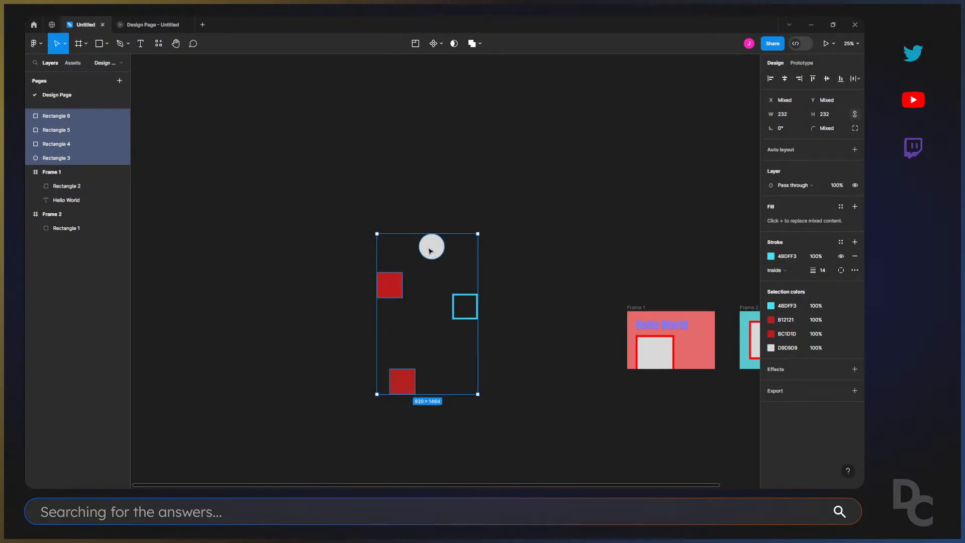
click(459, 391)
click(402, 380)
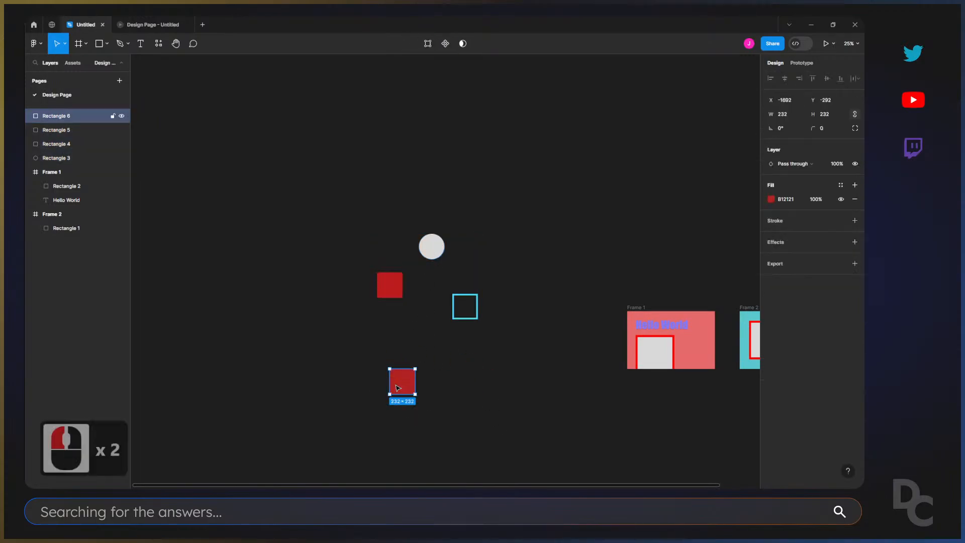
click(771, 199)
click(724, 343)
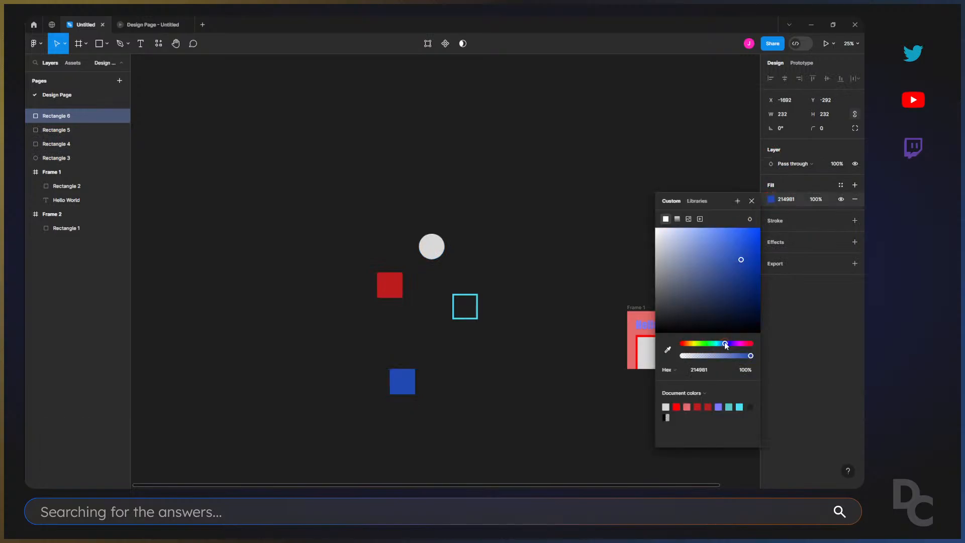
drag(732, 285, 723, 254)
click(442, 213)
Group the circle and the three loose squares, and leave the group selected.
drag(338, 189, 497, 451)
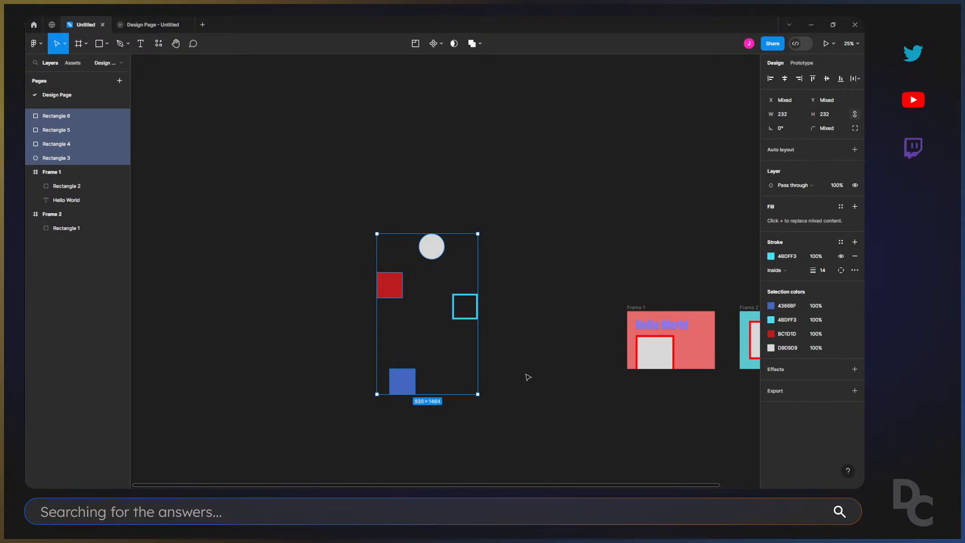
key(ctrl+g)
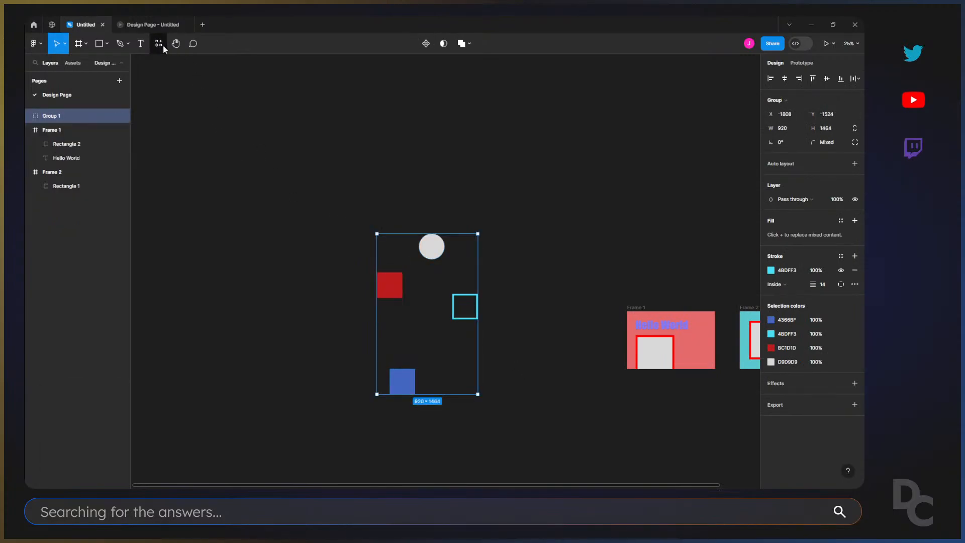
click(426, 191)
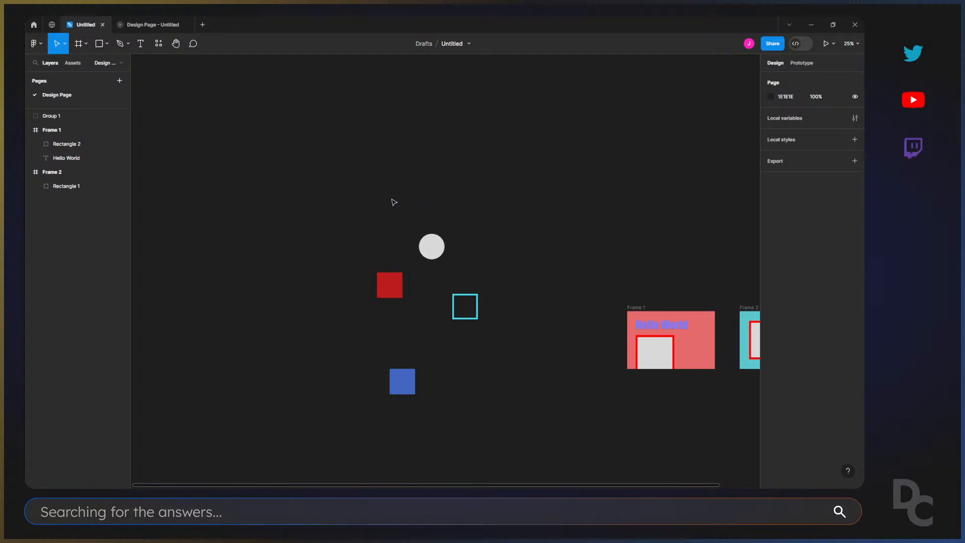
drag(393, 200, 495, 416)
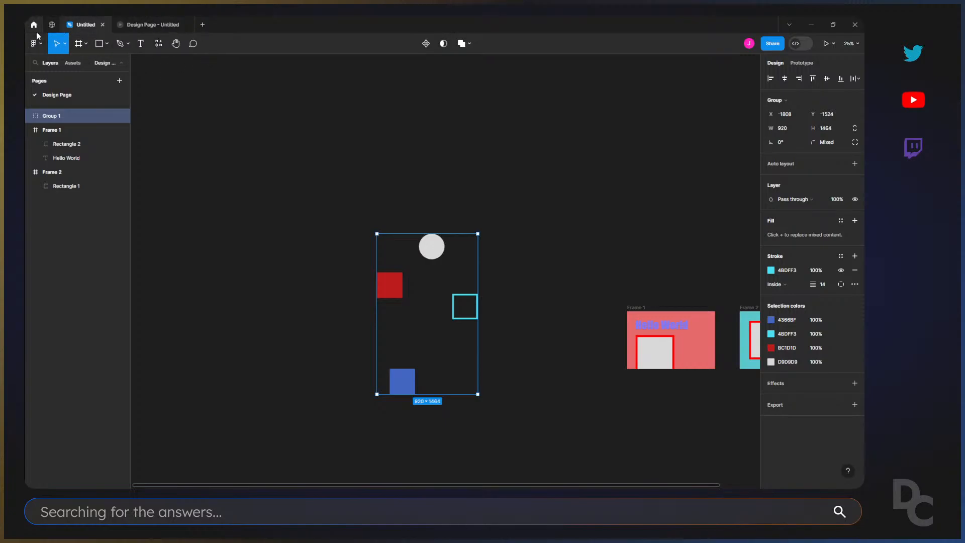
Look up the object grouping commands, expand Group 1 in the layer list and ungroup it.
click(42, 45)
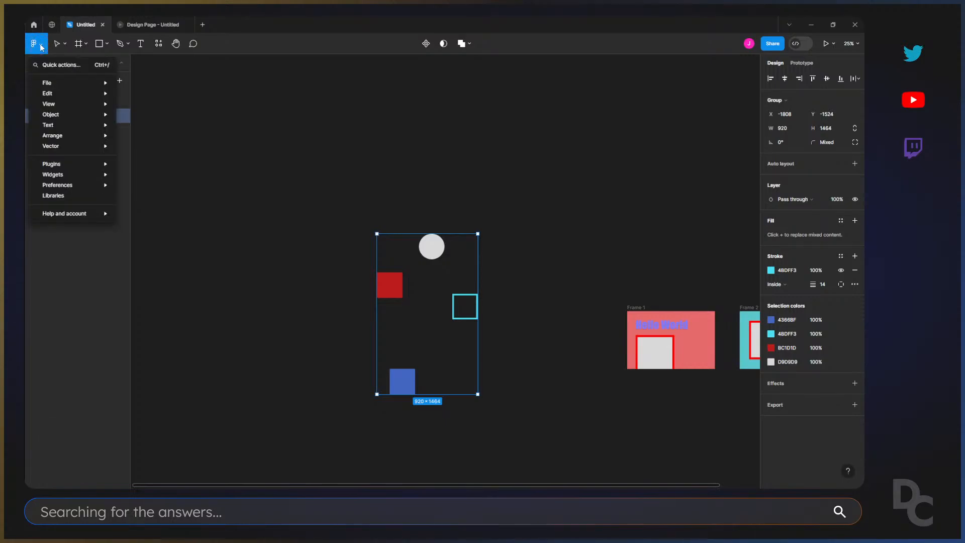
mouse_move(48, 82)
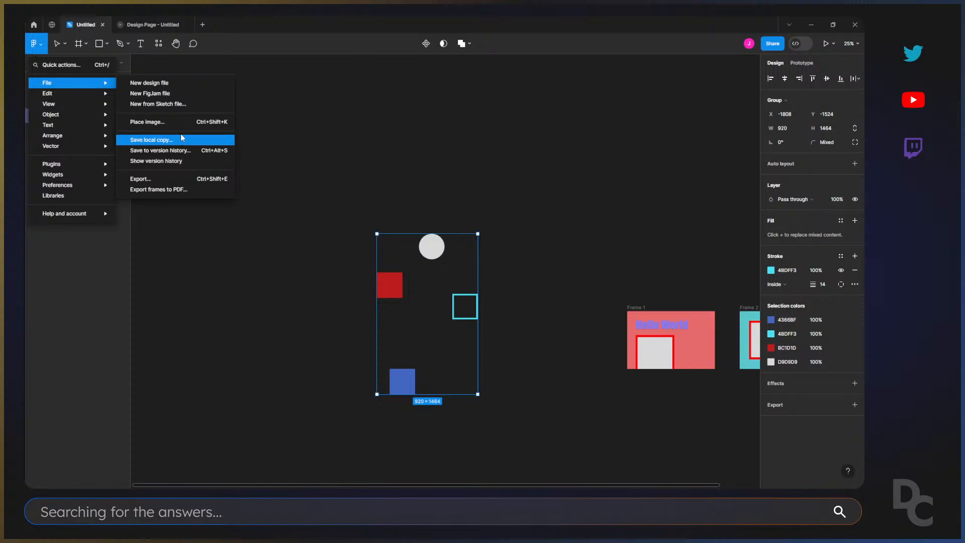
mouse_move(75, 94)
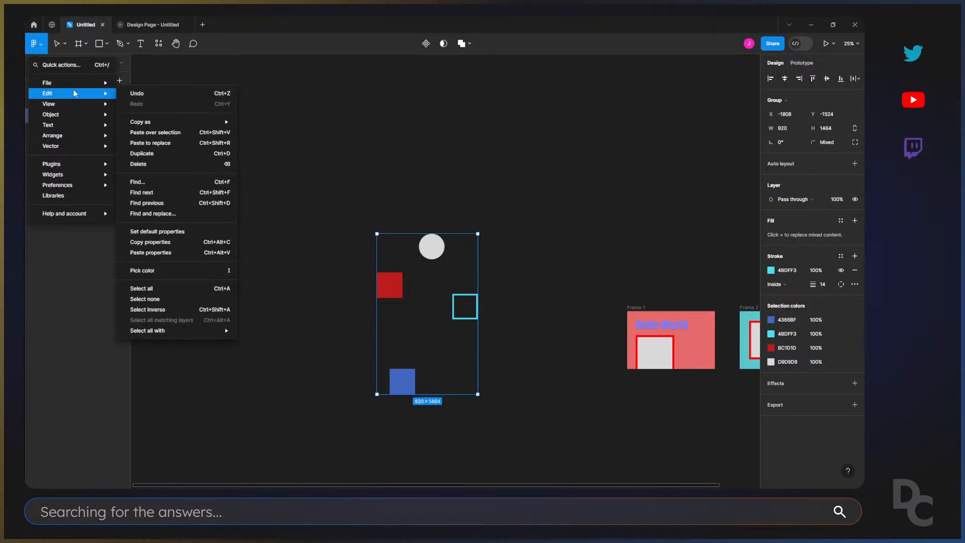
mouse_move(158, 124)
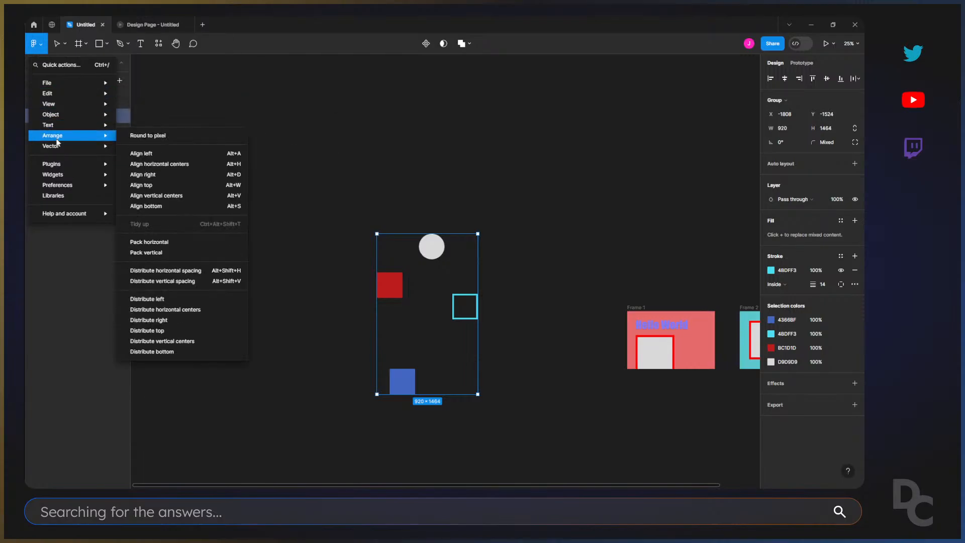
mouse_move(79, 115)
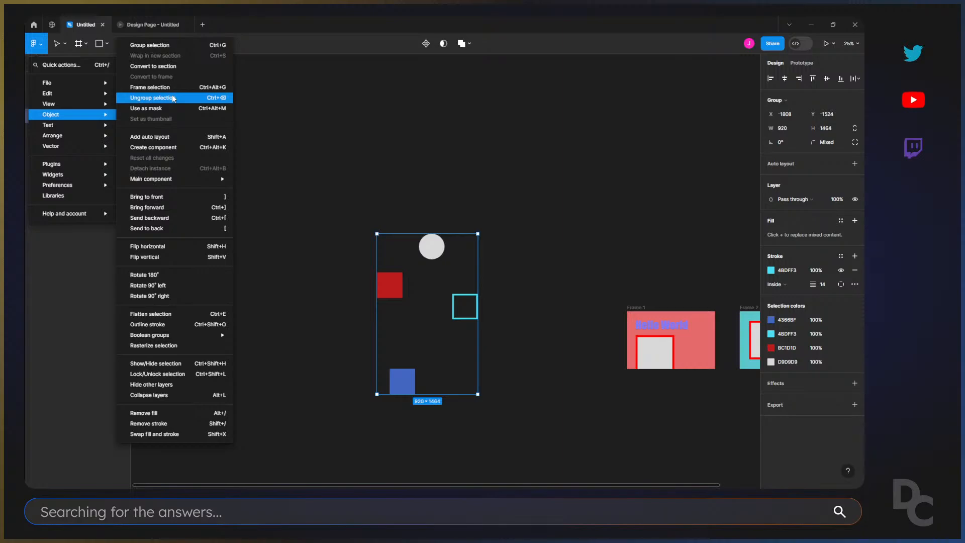
click(334, 134)
click(28, 116)
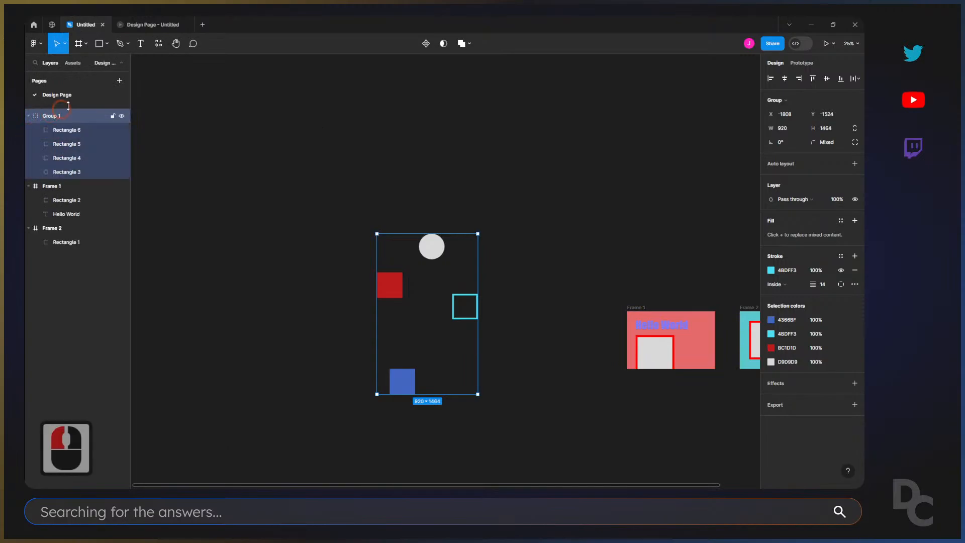
key(ctrl+shift+g)
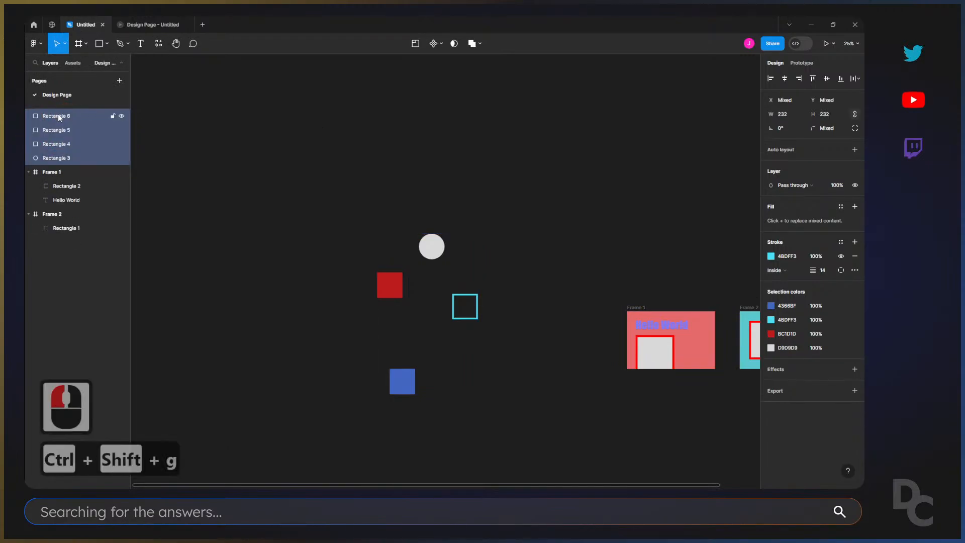
Group the circle and the three loose squares, and move the group up and right to about X -1308, Y -2282.
drag(352, 205, 400, 287)
drag(473, 397, 513, 426)
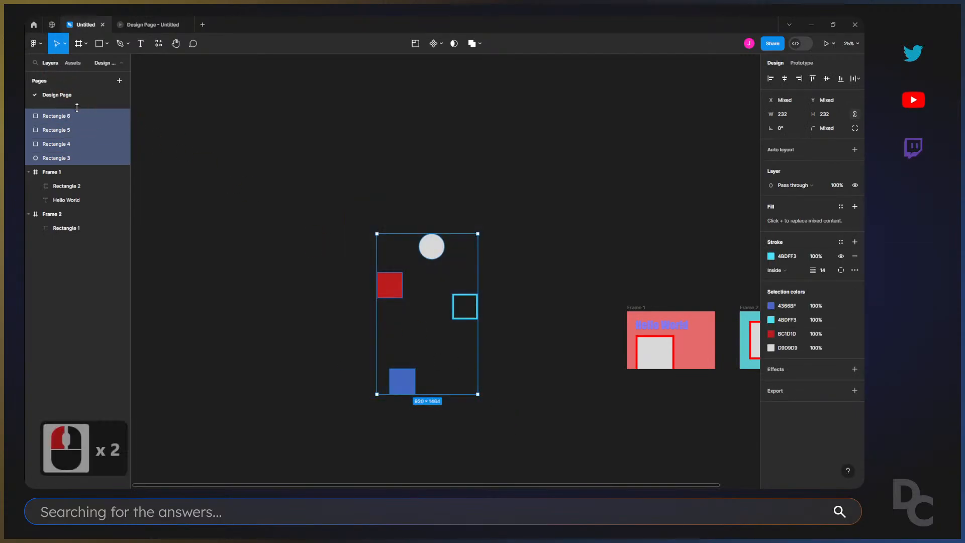
click(38, 45)
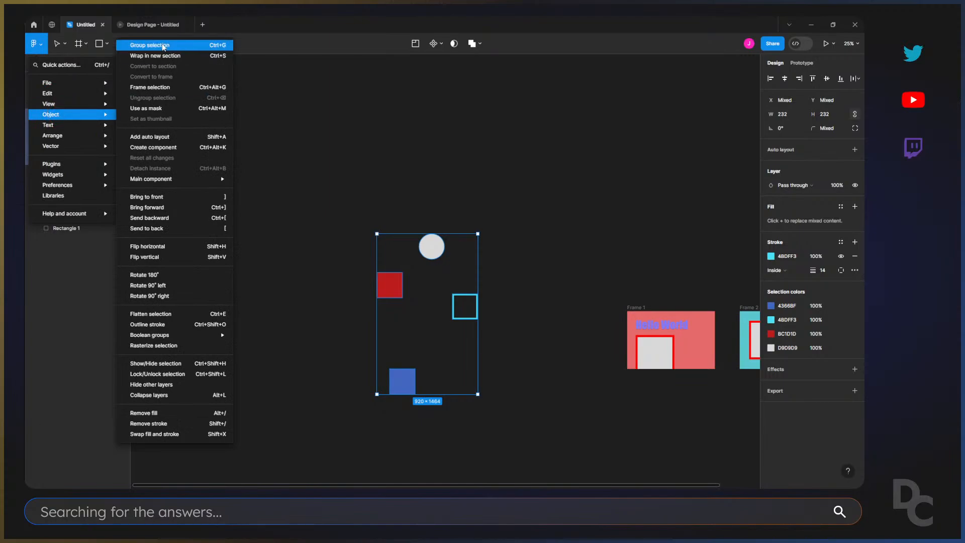
click(163, 45)
click(412, 207)
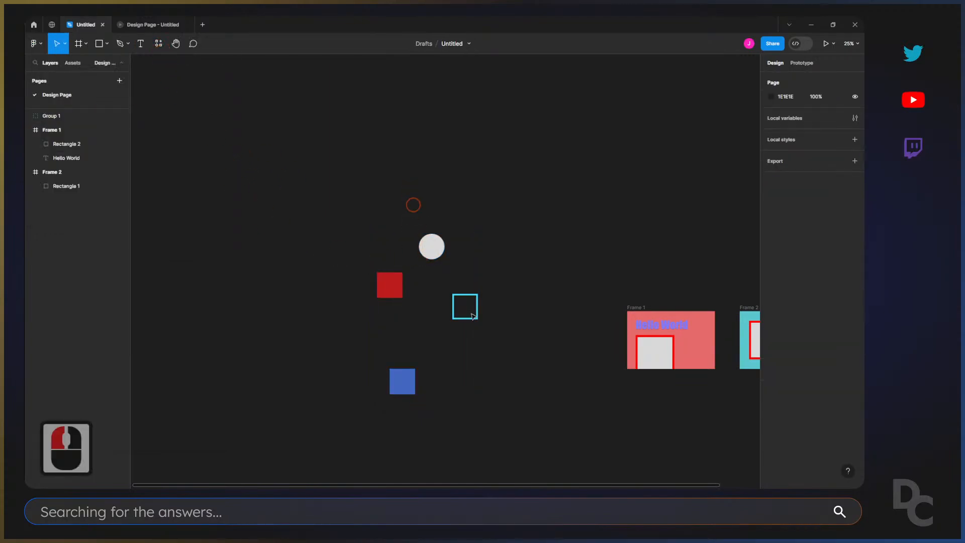
click(405, 387)
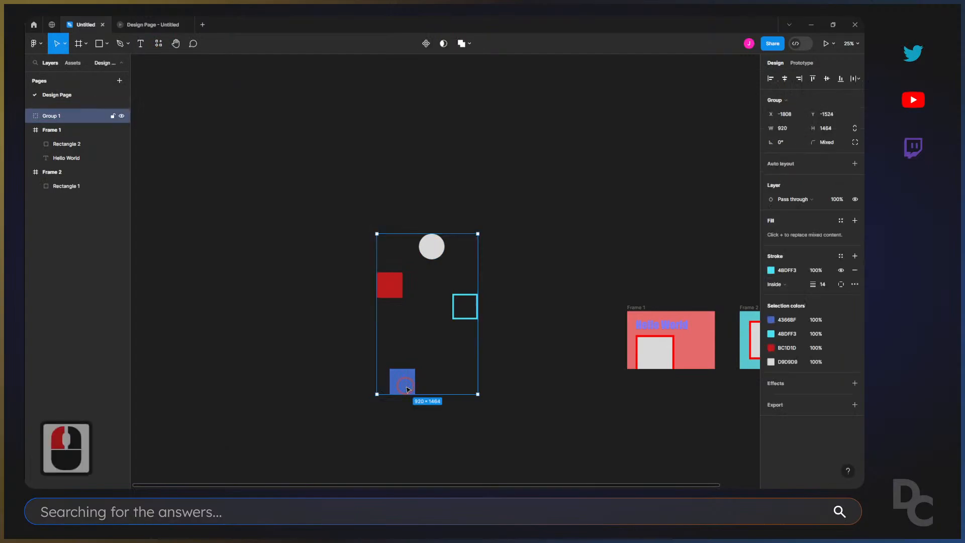
drag(409, 388, 460, 301)
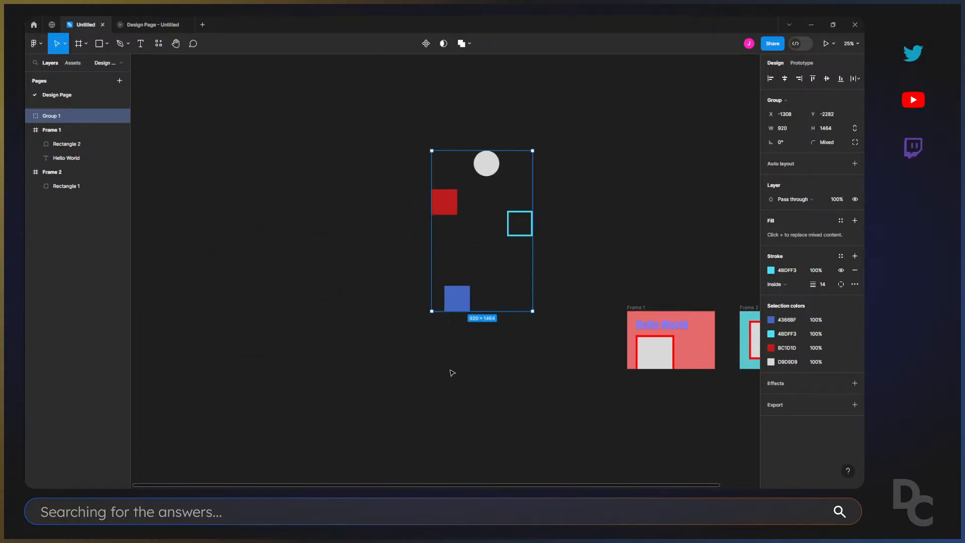
Move the group left to about X -2812, Y -2390 and apply auto layout to it.
drag(454, 305, 289, 292)
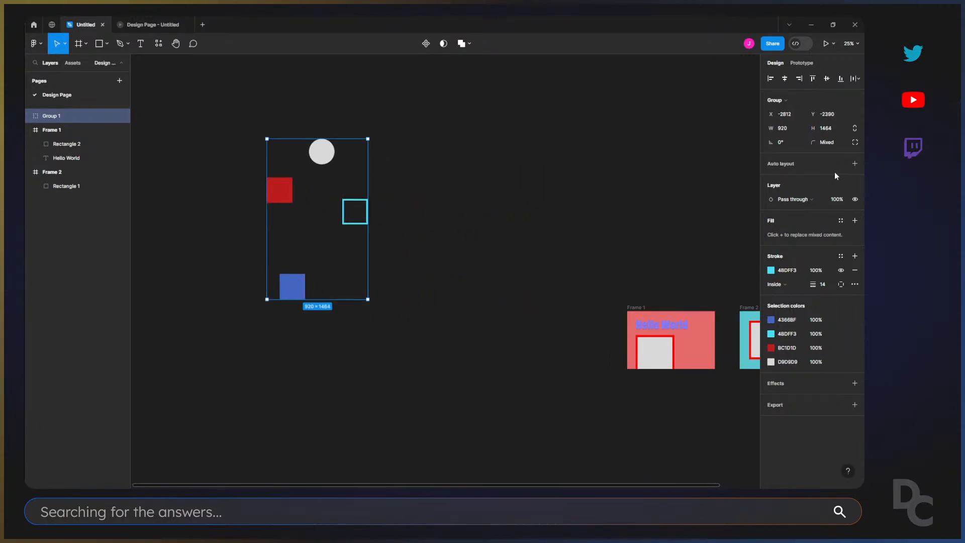
click(855, 163)
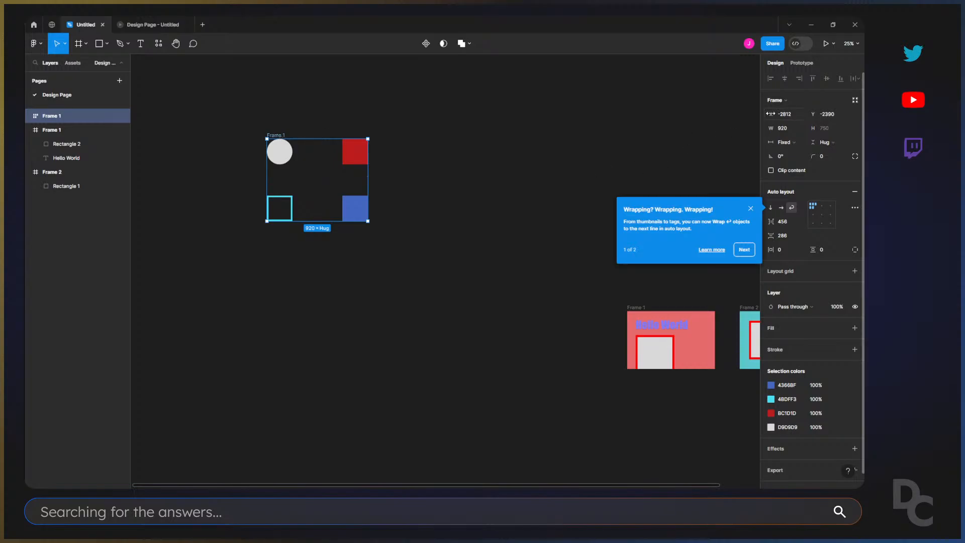
Convert the auto layout frame to a group and move it to about X -2312, Y -1838.
click(784, 100)
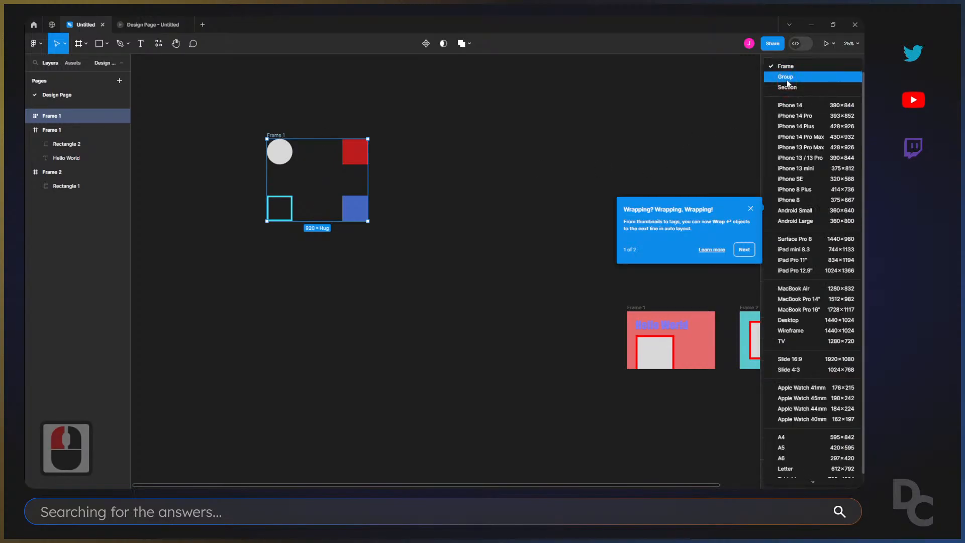
click(786, 79)
click(572, 117)
drag(250, 128, 375, 247)
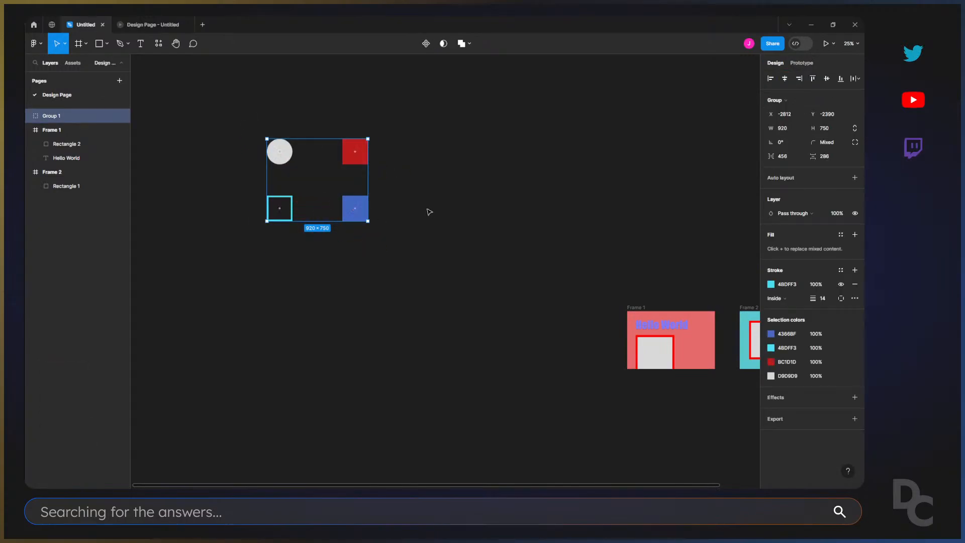
key(v)
drag(301, 155, 356, 216)
click(465, 198)
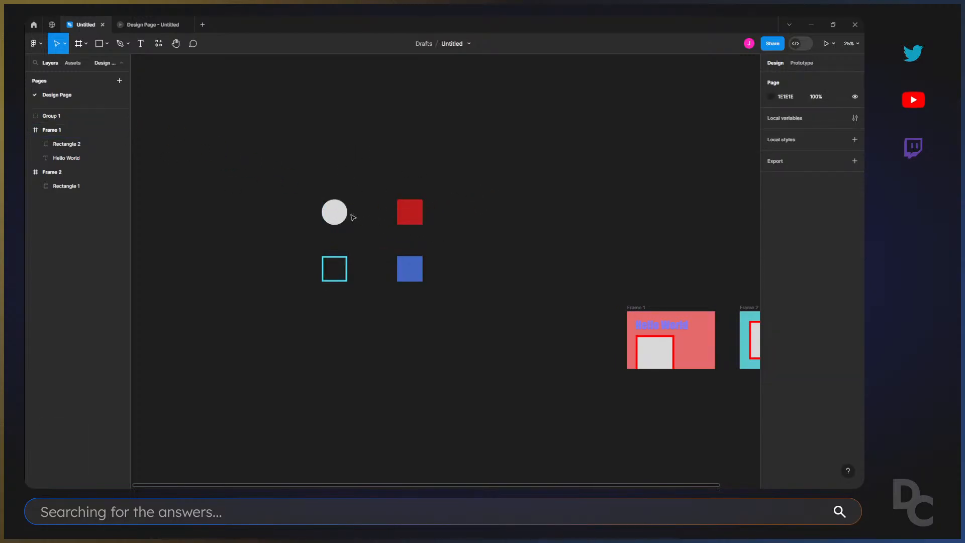
Move the group of four shapes around the canvas and stretch it to about 864 × 2314.
click(335, 215)
drag(337, 217, 431, 170)
drag(363, 215, 362, 386)
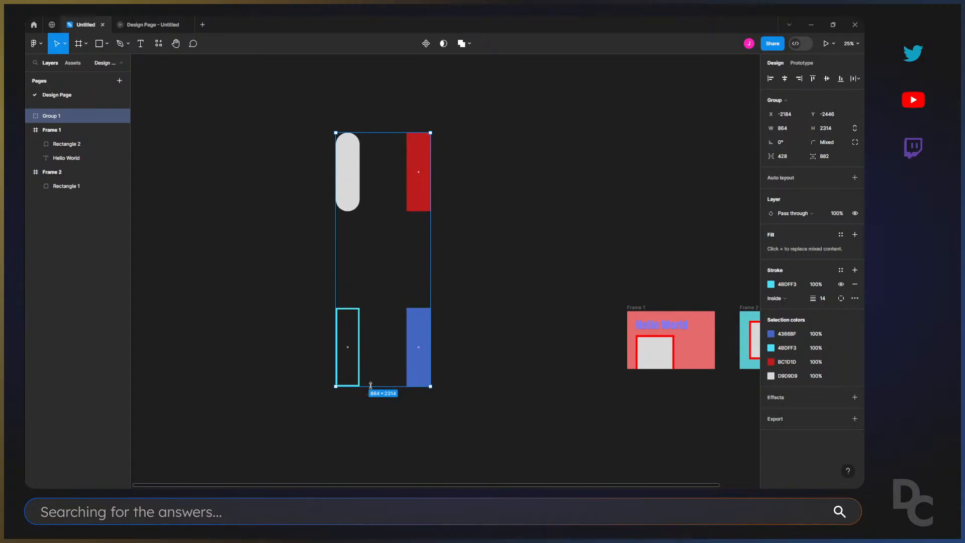
click(449, 205)
drag(347, 183, 203, 146)
Undo the group's stretching, auto layout and latest moves back to its scattered arrangement, and deselect it.
key(ctrl+z)
key(ctrl+z)
key(ctrl+z)
key(ctrl+z)
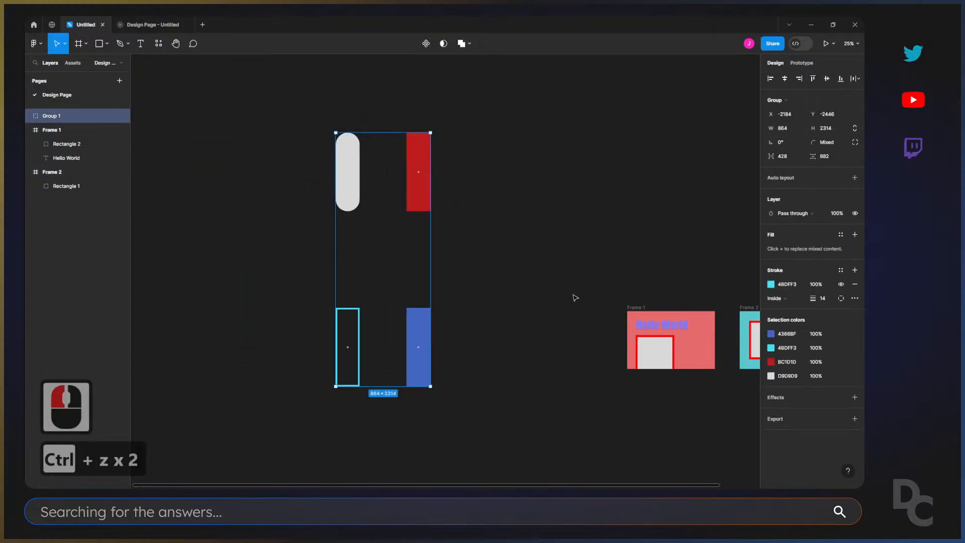
key(ctrl+z)
key(ctrl+z)
key(ctrl+z)
key(ctrl+z)
key(ctrl+z)
key(ctrl+z)
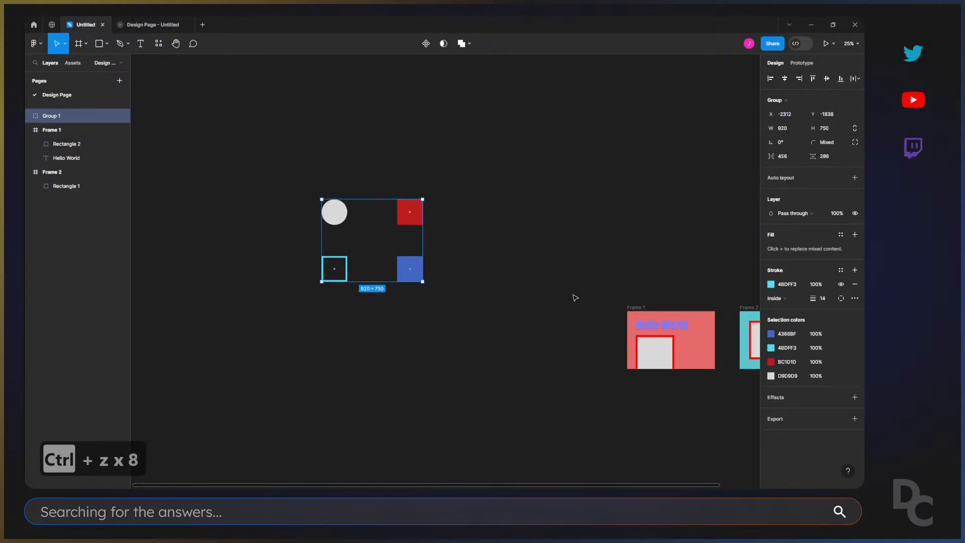
key(ctrl+z)
key(ctrl+z)
key(ctrl+z)
key(ctrl+z)
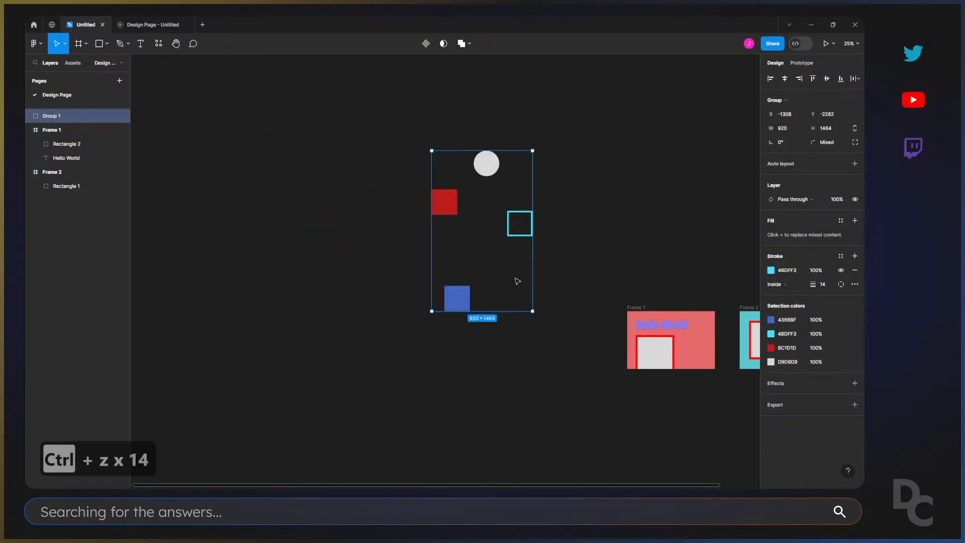
click(577, 408)
key(space)
drag(618, 408, 446, 411)
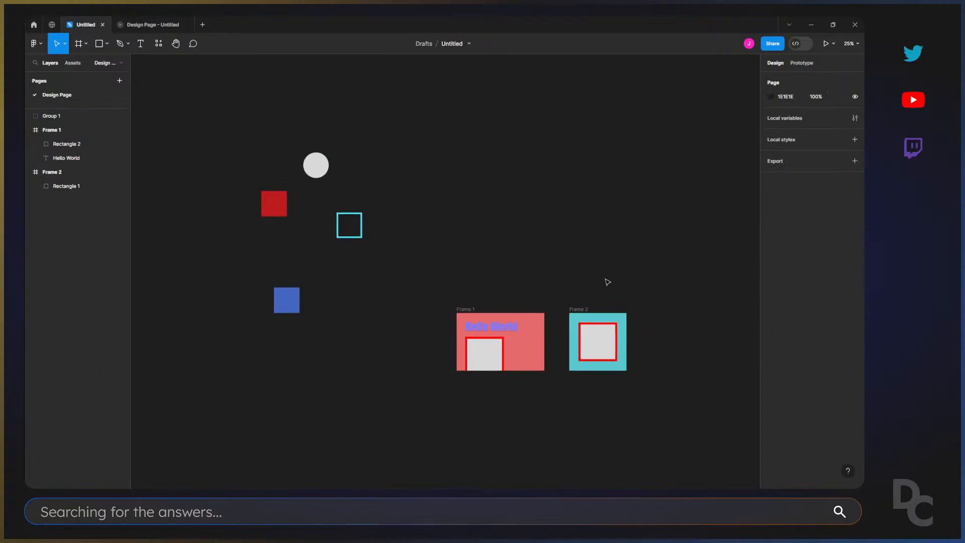
Move Frame 2 to about X 1014, Y -1961 and convert the group of four shapes to a section.
drag(582, 309, 528, 184)
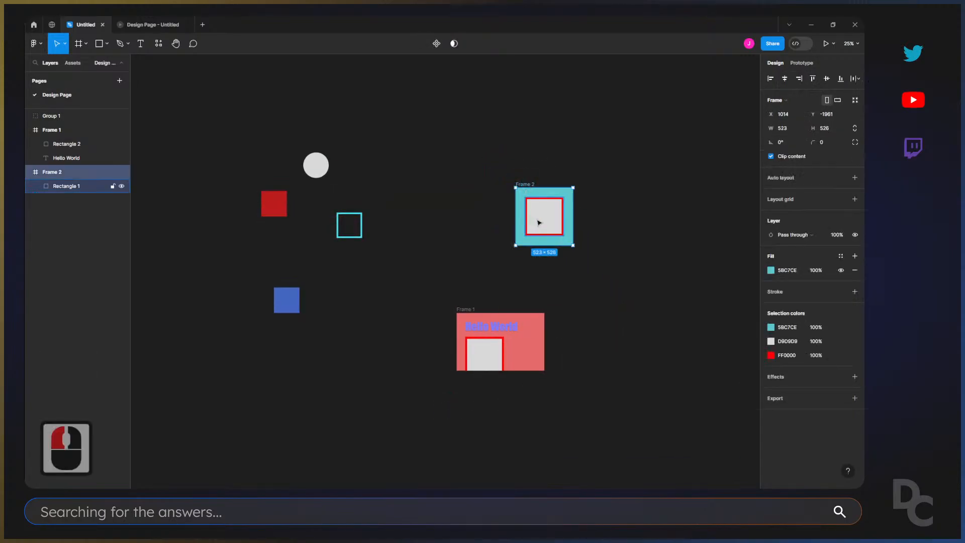
click(322, 166)
right_click(312, 164)
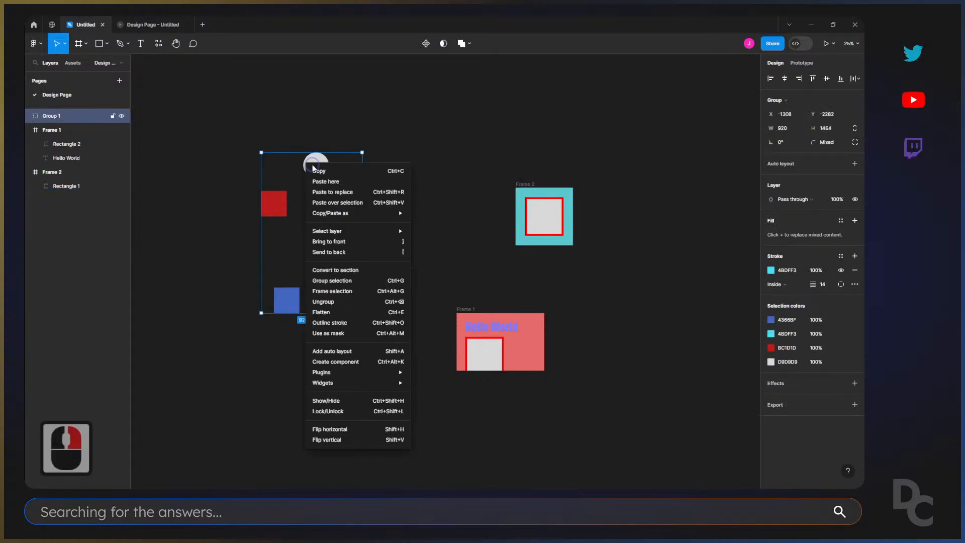
click(344, 275)
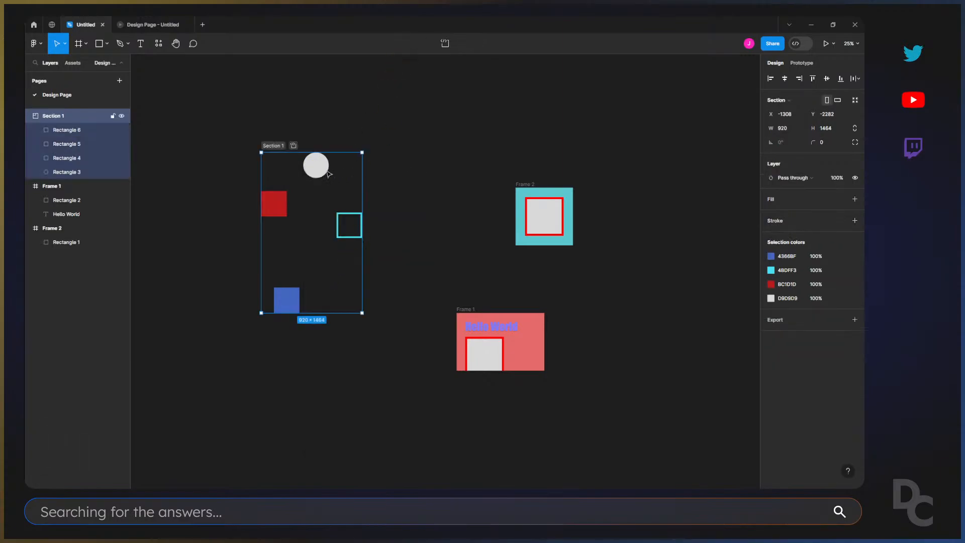
Convert the section holding the four shapes to a frame.
right_click(314, 167)
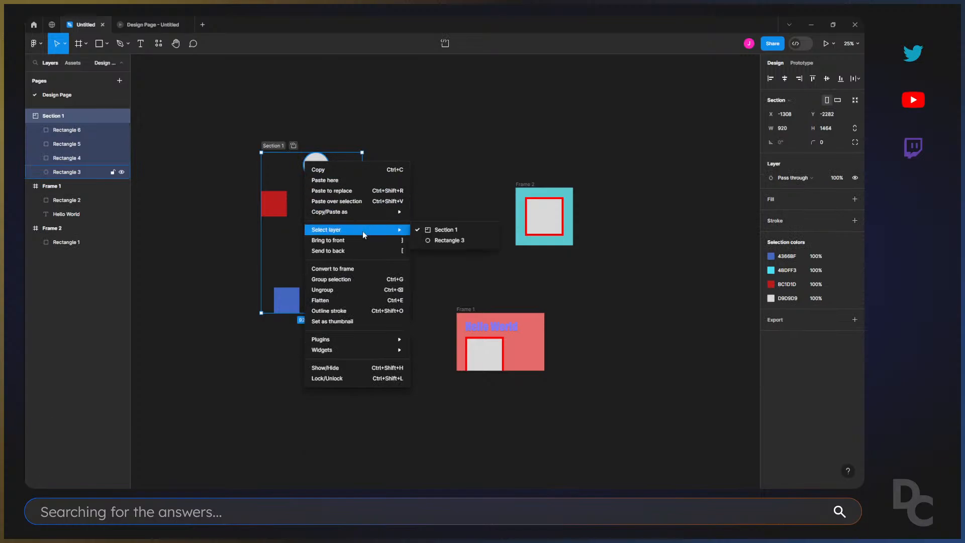
click(365, 271)
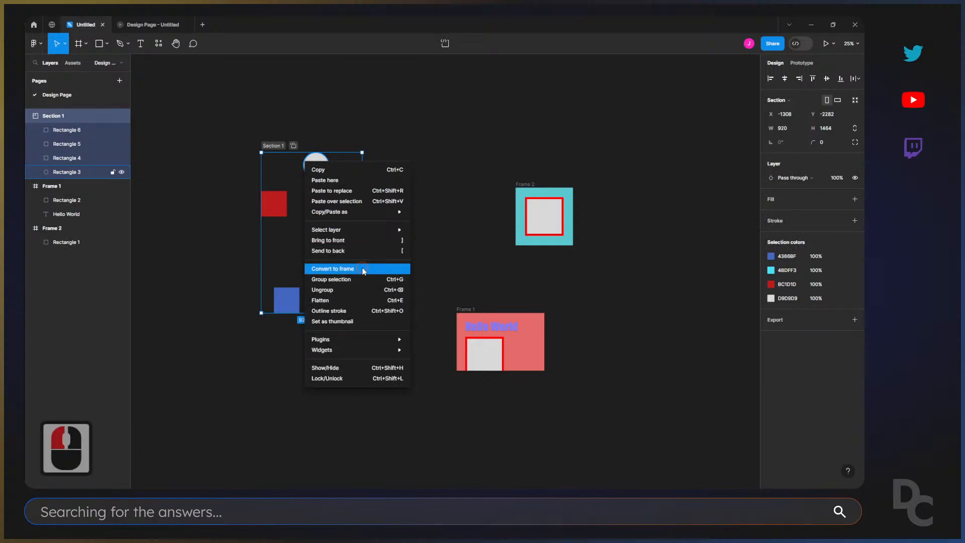
right_click(314, 166)
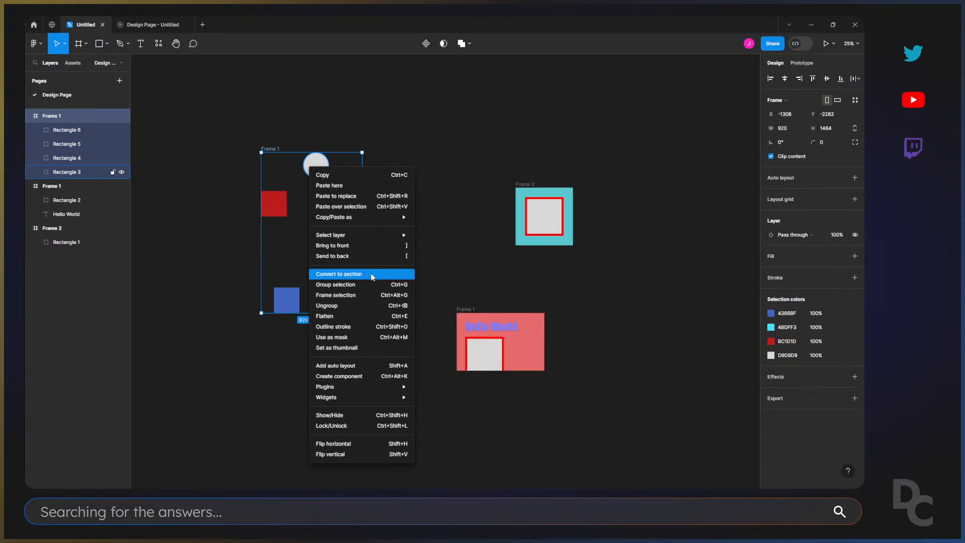
click(454, 159)
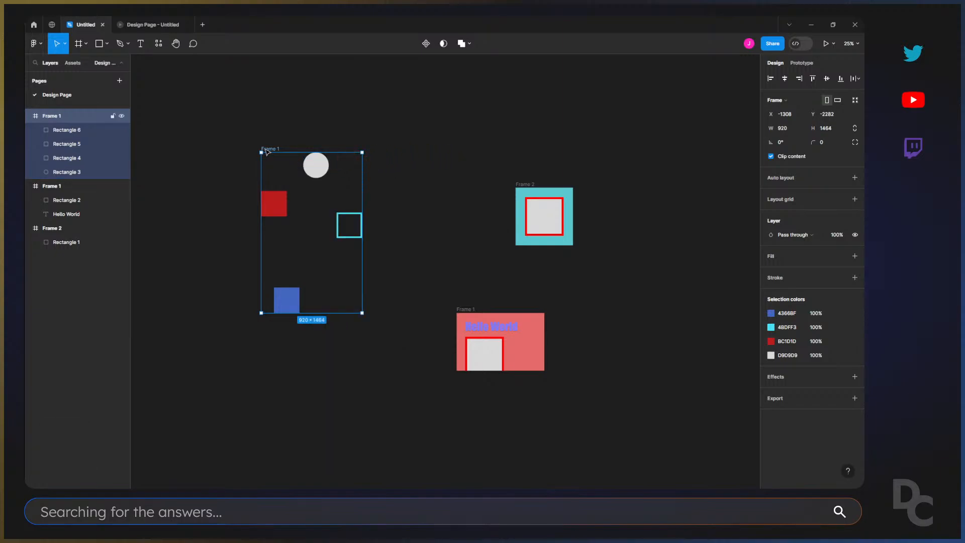
Add an FFFFFF fill to the converted frame and move it to about X -1188, Y -1478.
click(277, 138)
double_click(270, 149)
click(855, 256)
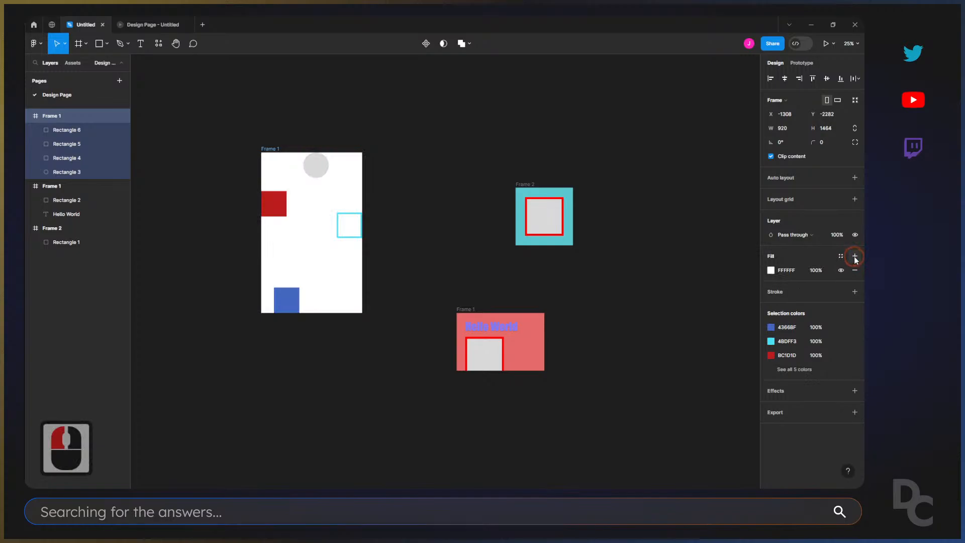
click(771, 271)
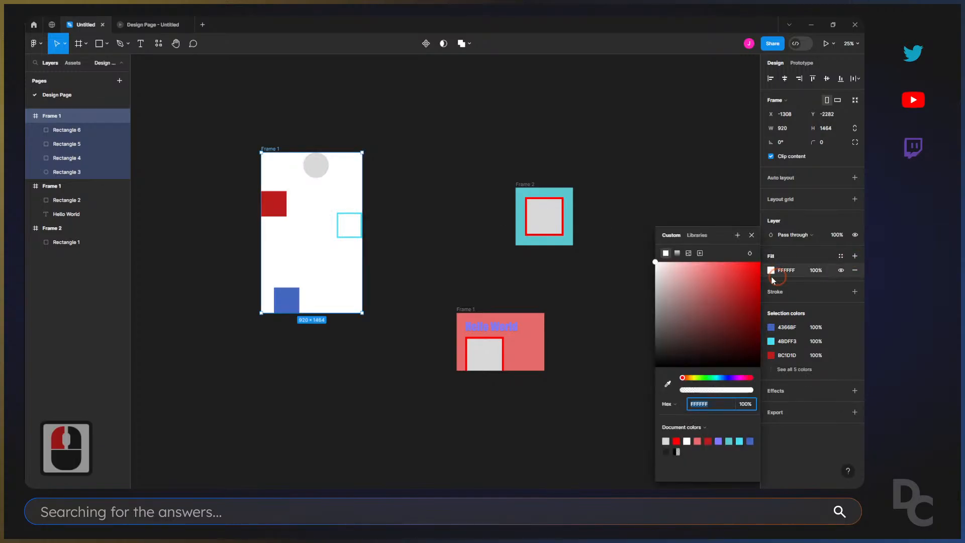
click(423, 229)
drag(263, 147, 276, 234)
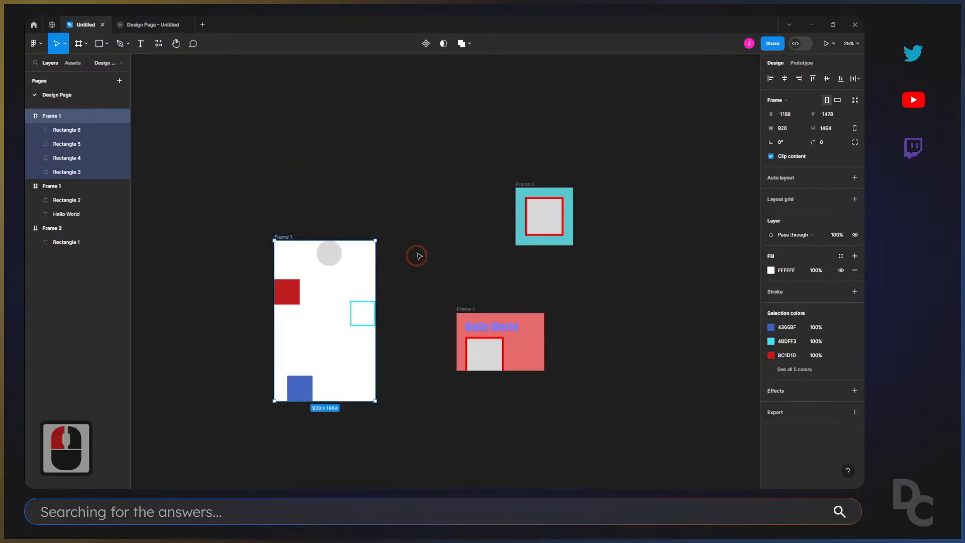
click(416, 255)
Make the red square a full-width header about 920 × 160 and bring the circle to the front at about X 76, Y 44.
drag(339, 256, 308, 261)
mouse_move(295, 288)
mouse_down()
mouse_move(376, 252)
mouse_move(349, 265)
mouse_move(272, 257)
mouse_move(296, 268)
mouse_up()
click(298, 267)
key(])
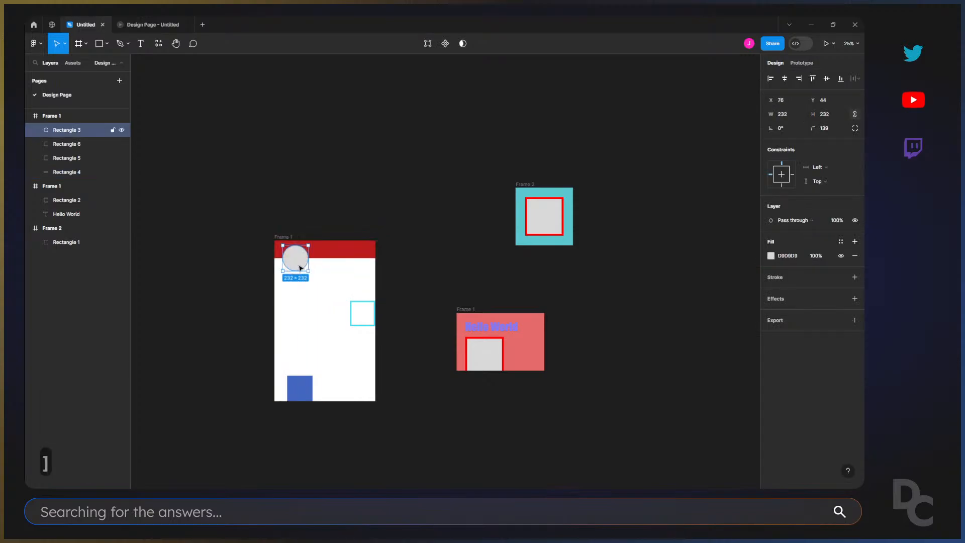
Stretch the cyan outlined square to about 920 × 202 below the header and the blue square across the frame's bottom edge.
drag(354, 307, 275, 284)
drag(330, 279, 327, 276)
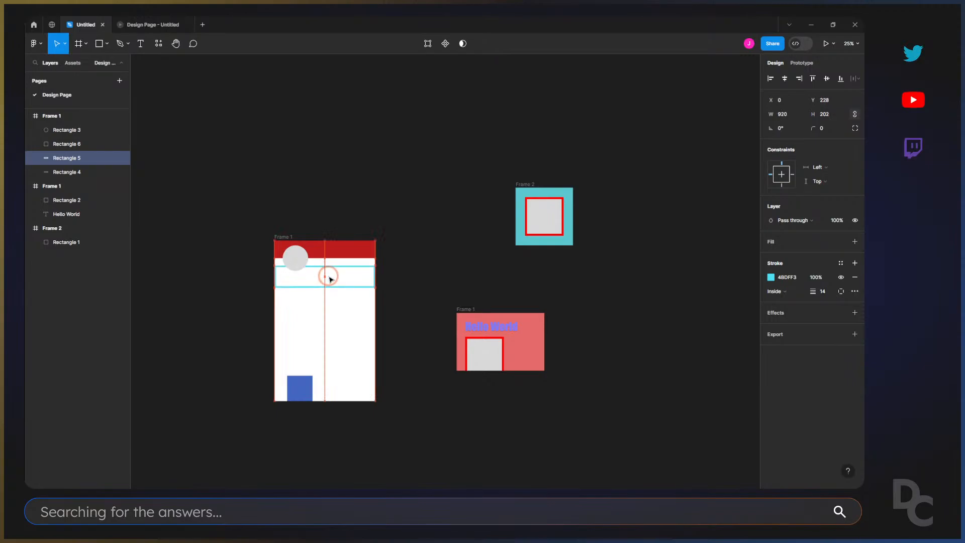
drag(297, 388, 332, 397)
double_click(286, 199)
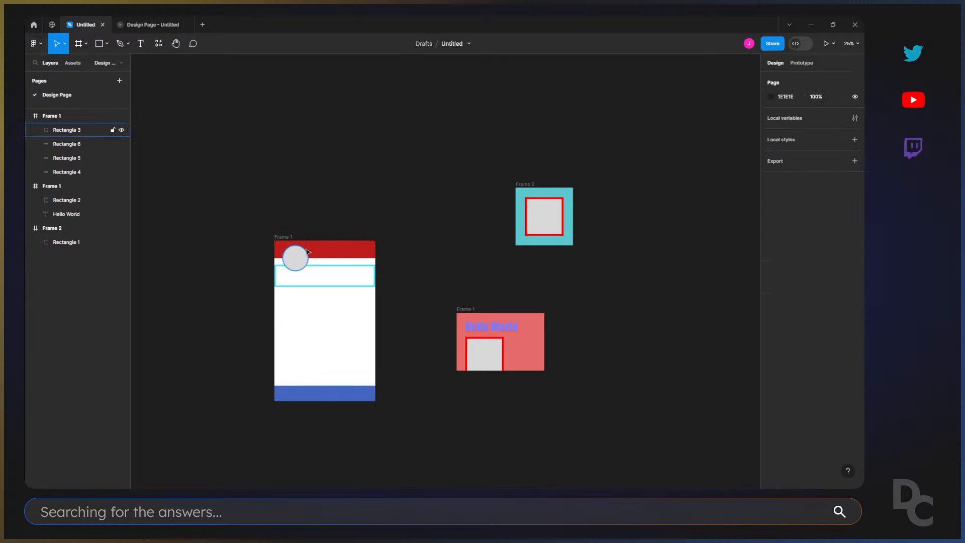
scroll(355, 226, down, 3)
click(288, 225)
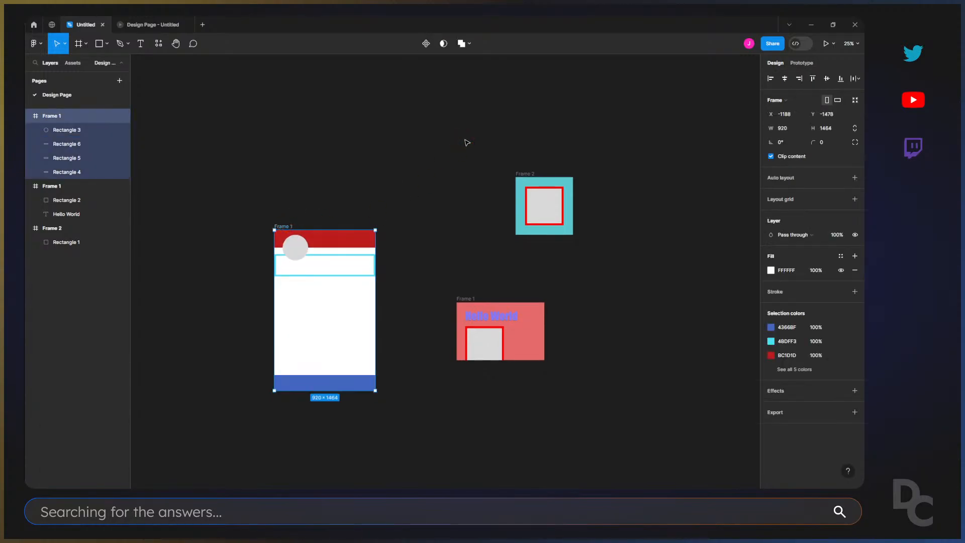
click(272, 211)
Move the white frame to about X -1360, Y -1465 and place the circle in its middle, below the cyan rectangle.
key(z)
drag(265, 208, 417, 443)
mouse_move(331, 90)
mouse_down()
mouse_move(183, 90)
mouse_move(254, 32)
mouse_move(330, 69)
mouse_up()
click(397, 192)
drag(387, 188, 353, 235)
drag(330, 70, 312, 117)
drag(349, 159, 376, 314)
click(329, 189)
double_click(295, 147)
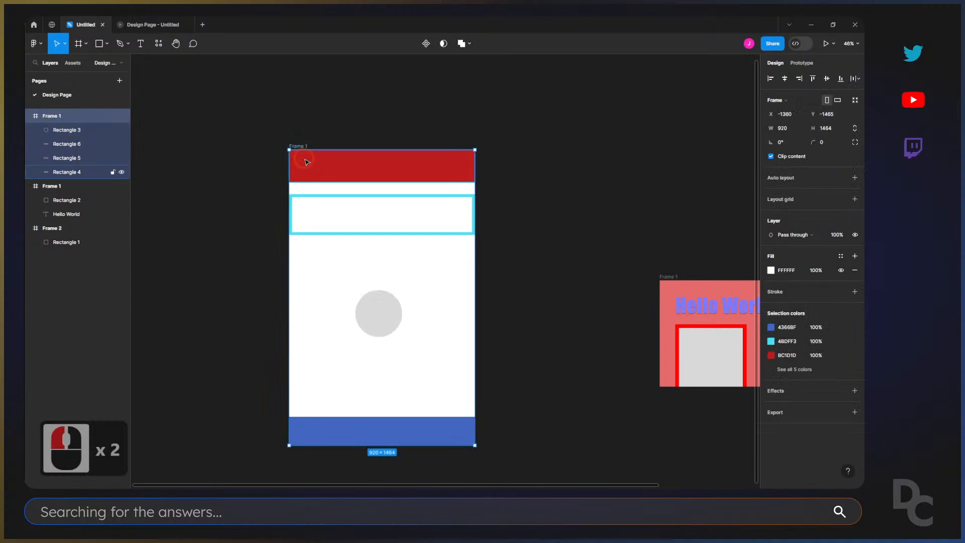
Apply auto layout to the white frame and reduce the vertical gap between its items to 119.
click(854, 178)
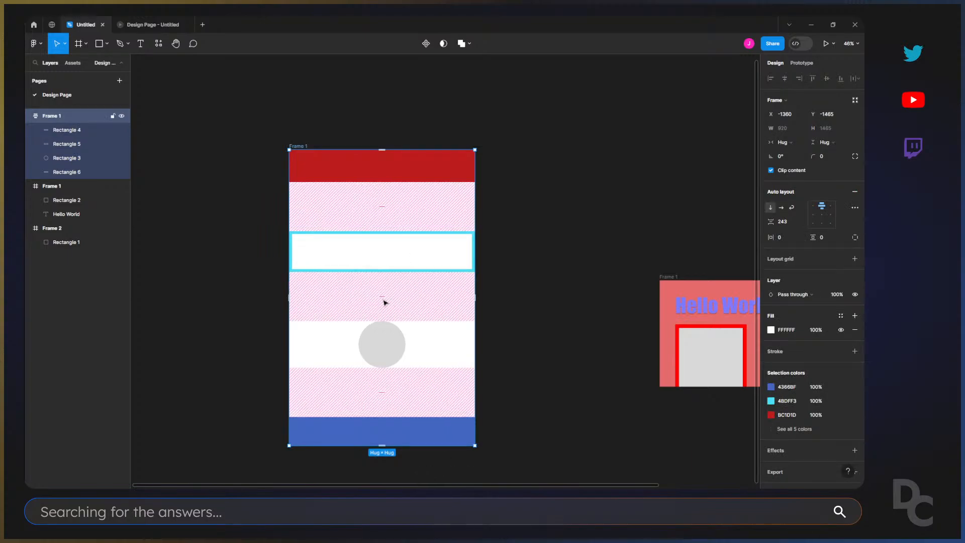
key(z)
drag(245, 232, 510, 473)
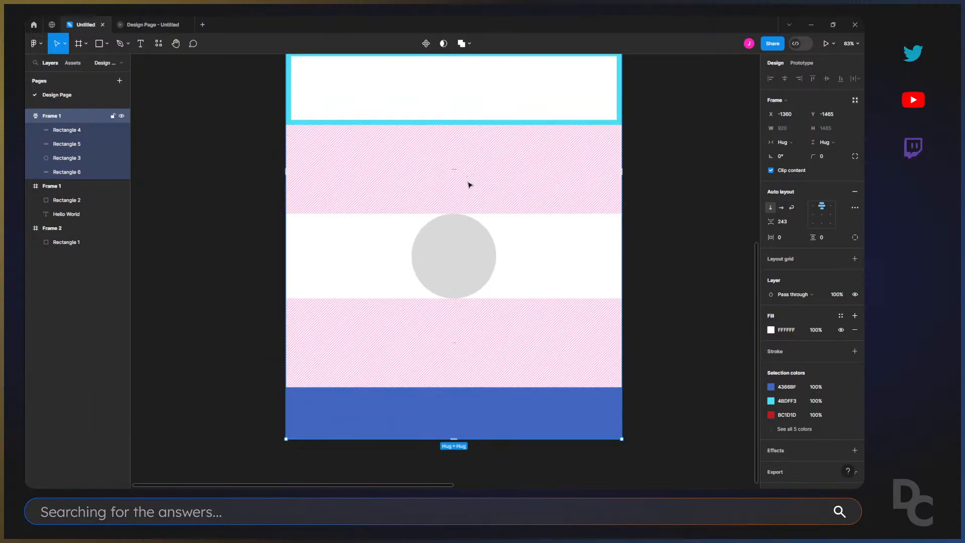
scroll(469, 185, up, 3)
key(minus)
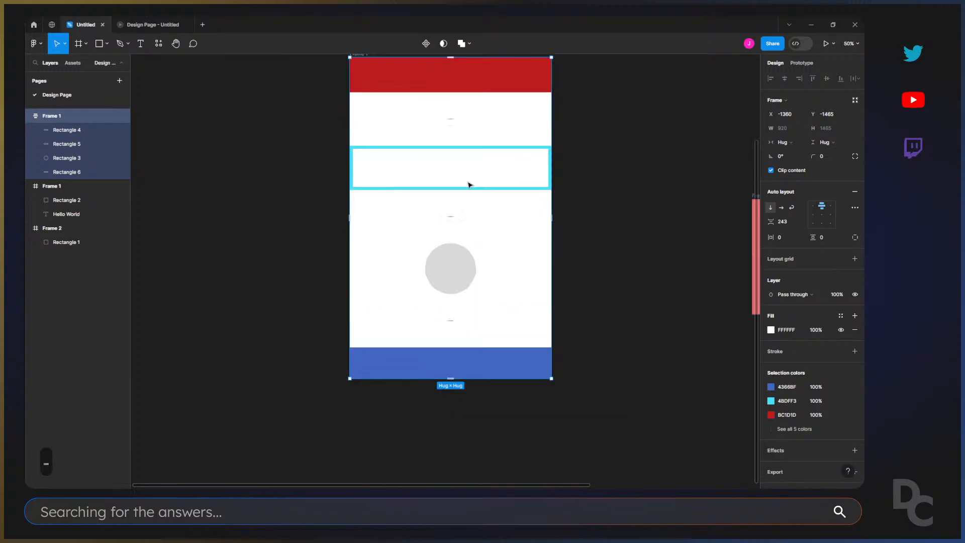
mouse_move(451, 119)
mouse_down()
mouse_move(451, 135)
mouse_move(458, 110)
mouse_up()
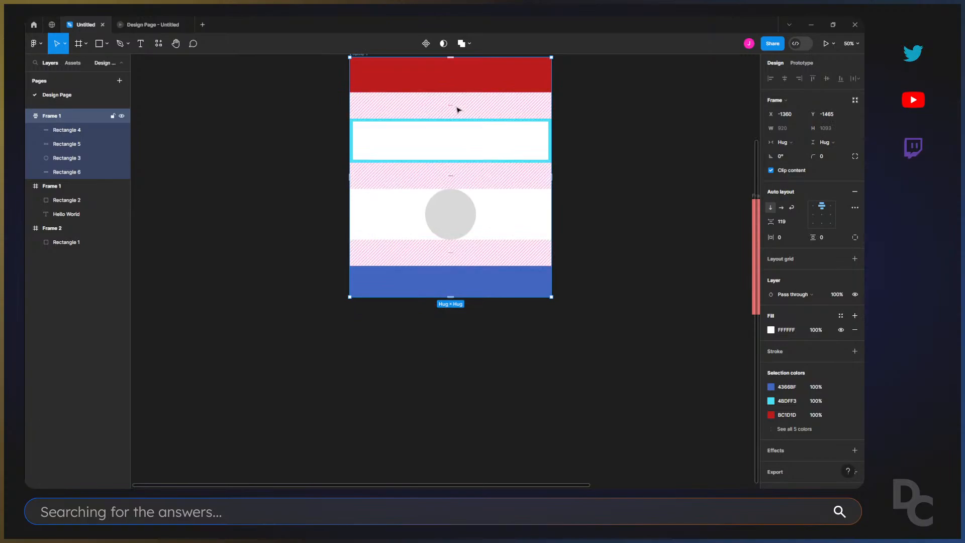
Switch the frame's auto layout direction to horizontal and set the item gap to 105.
click(782, 207)
click(561, 220)
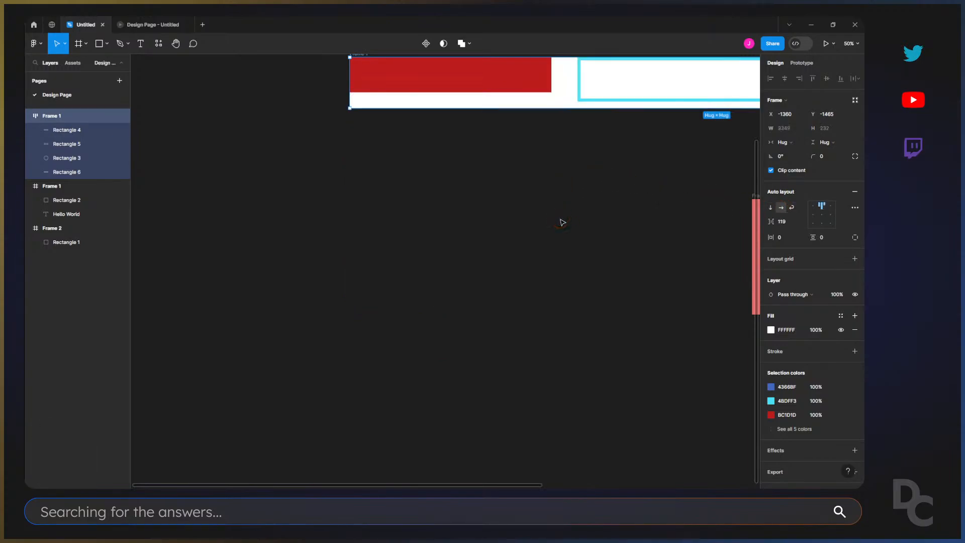
click(562, 221)
key(shift+1)
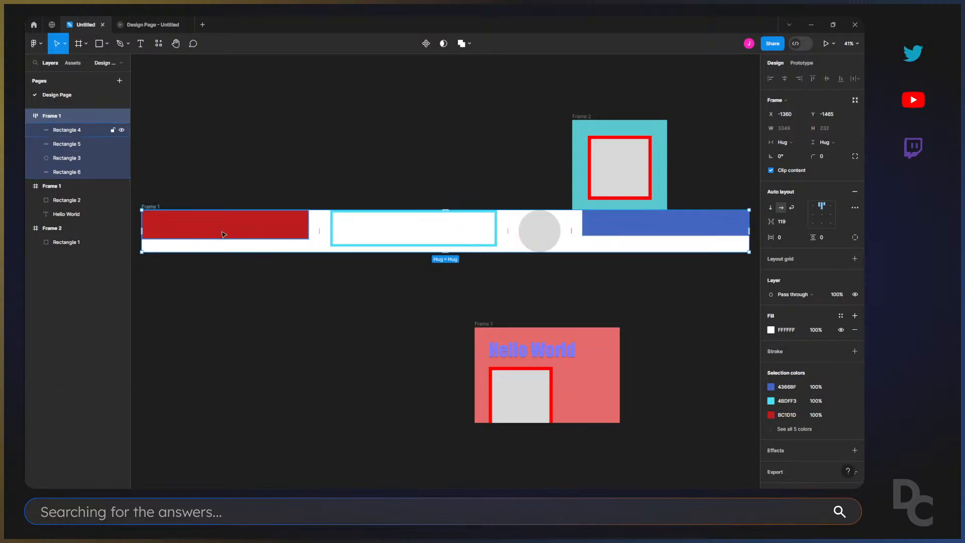
click(162, 197)
click(155, 205)
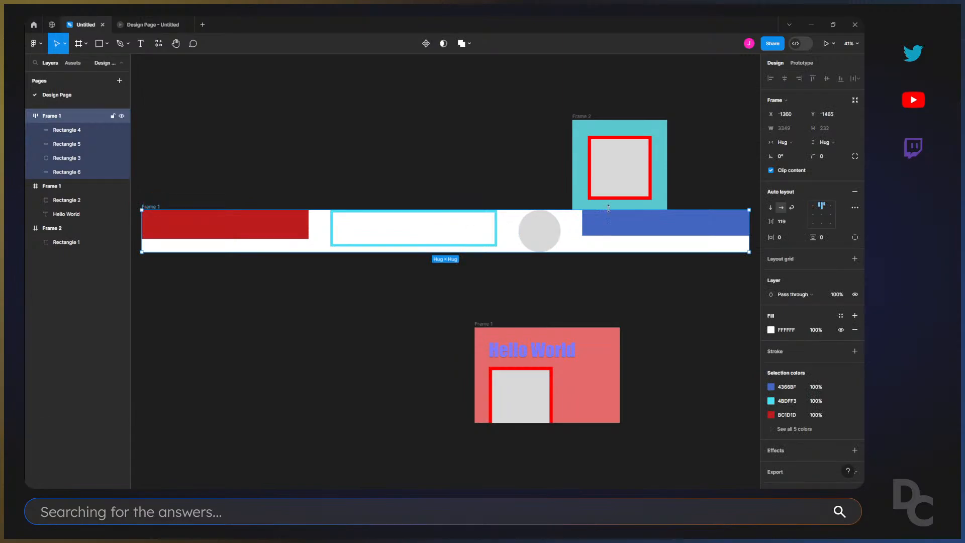
mouse_move(770, 221)
mouse_down()
mouse_move(756, 221)
mouse_move(770, 221)
mouse_up()
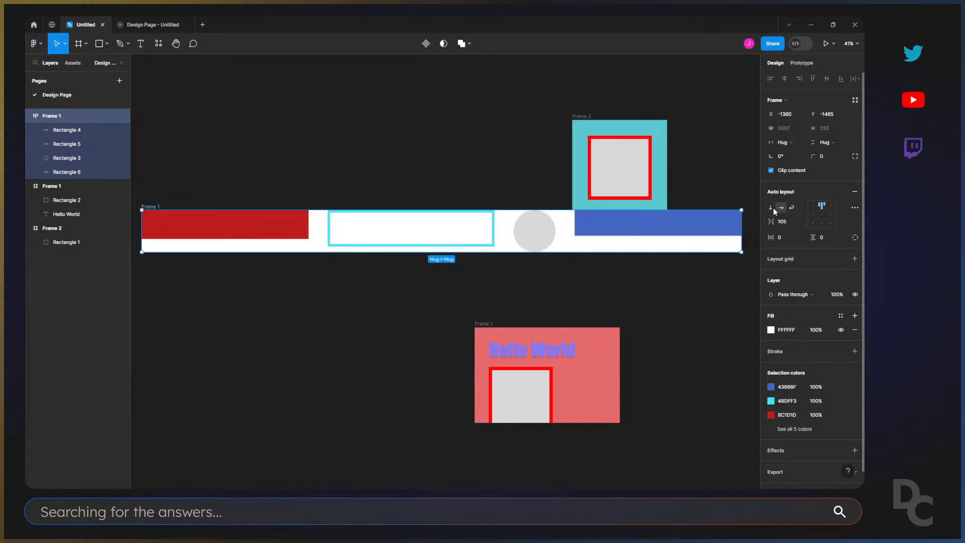
Switch the frame's auto layout back to vertical and select the circle inside it.
click(772, 208)
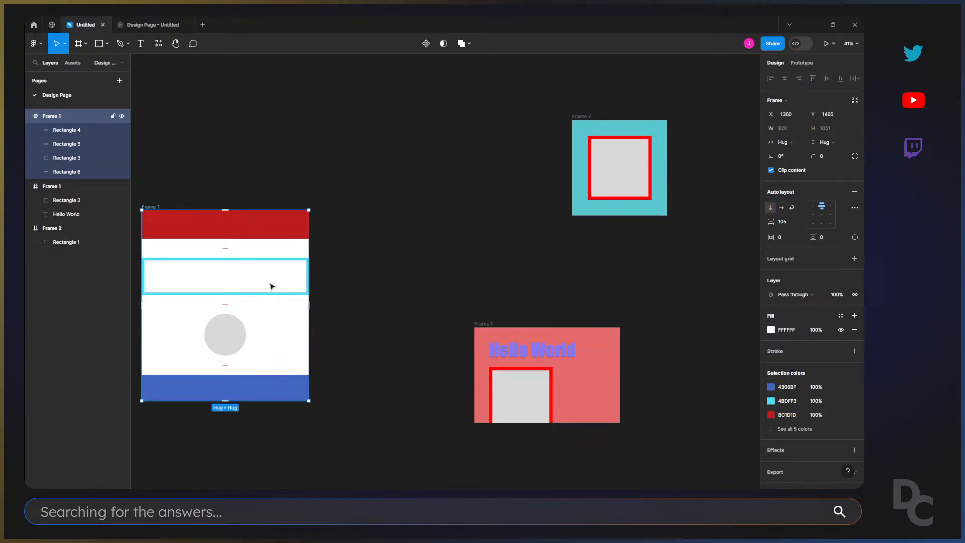
click(332, 306)
drag(332, 309, 457, 288)
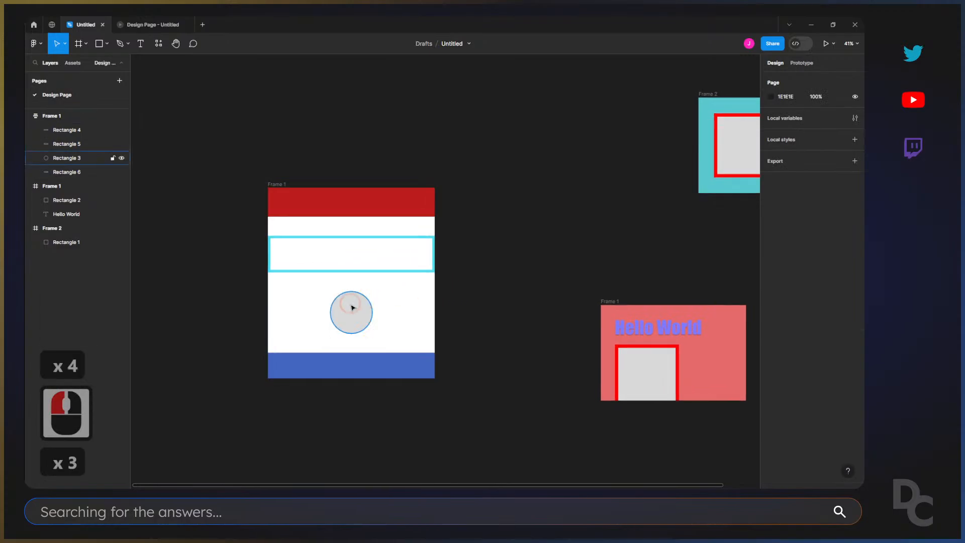
click(353, 312)
mouse_move(354, 315)
mouse_down()
mouse_move(306, 316)
mouse_move(326, 302)
mouse_move(335, 309)
mouse_move(306, 247)
mouse_move(340, 323)
mouse_move(351, 323)
mouse_move(364, 257)
mouse_move(353, 341)
mouse_move(367, 328)
mouse_up()
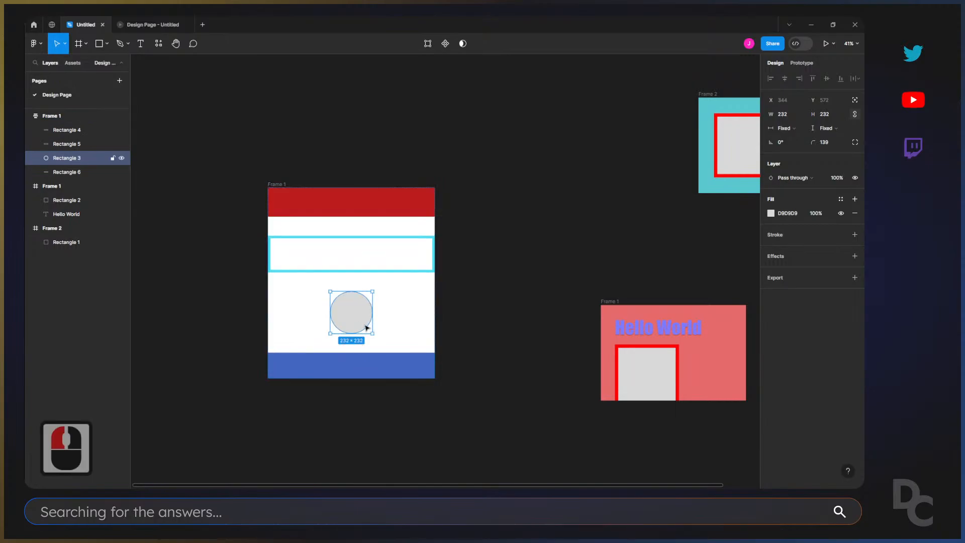
Move Rectangle 2 out of the Hello World frame to about X 56, Y -1234 and reorder the circle above the red bar.
mouse_move(655, 367)
mouse_down()
mouse_move(611, 345)
mouse_move(538, 260)
mouse_move(594, 251)
mouse_move(544, 274)
mouse_up()
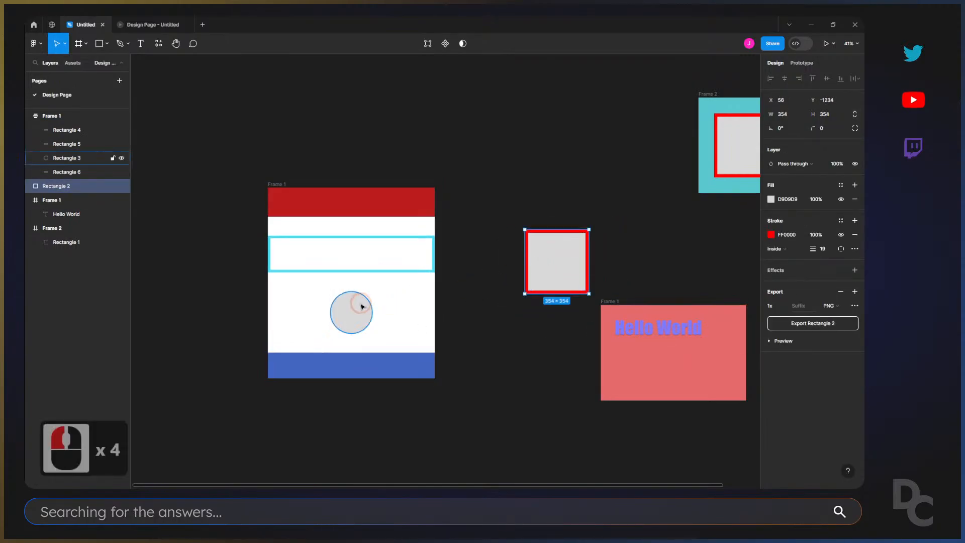
drag(362, 307, 356, 258)
click(351, 319)
click(351, 320)
drag(364, 214, 363, 272)
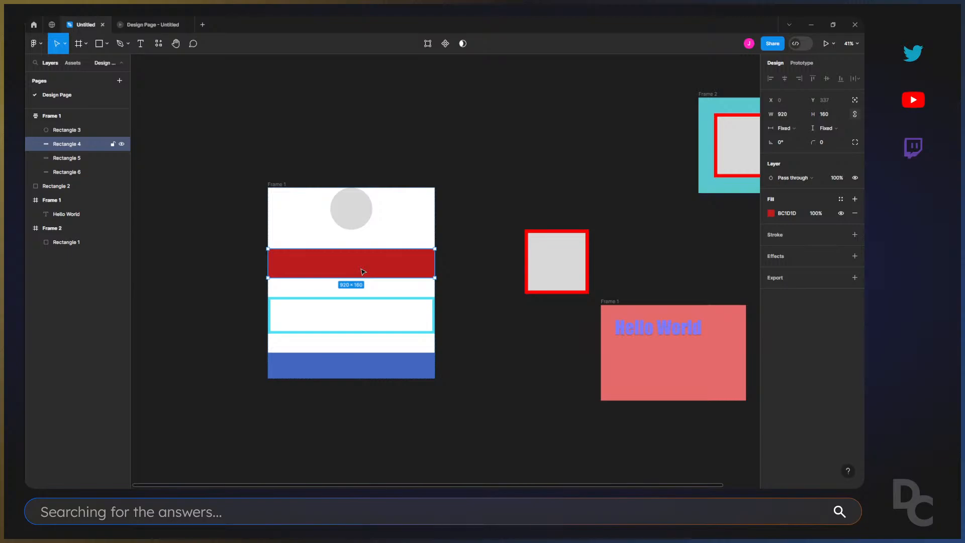
Add the text "List item" on the canvas and duplicate it into an evenly spaced column of five.
click(346, 141)
key(t)
click(331, 92)
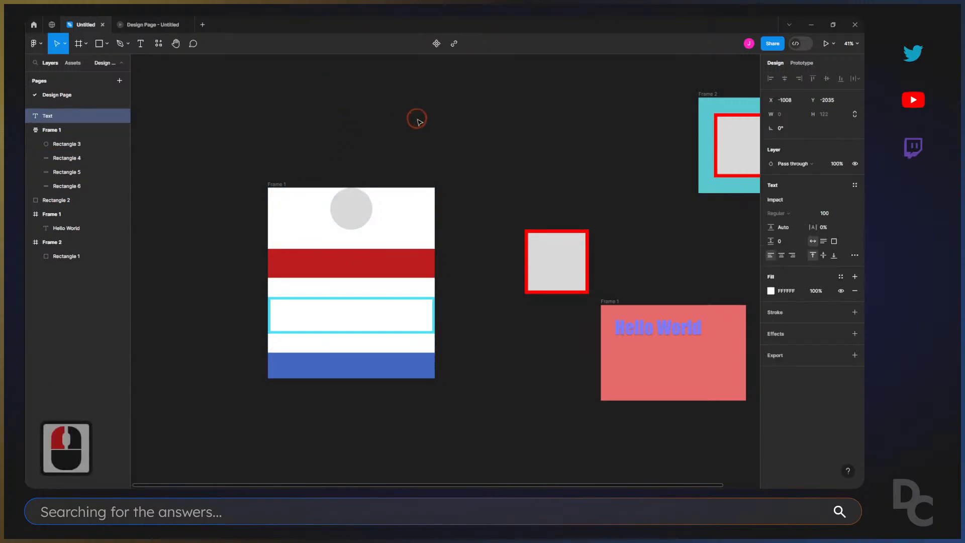
text(List it)
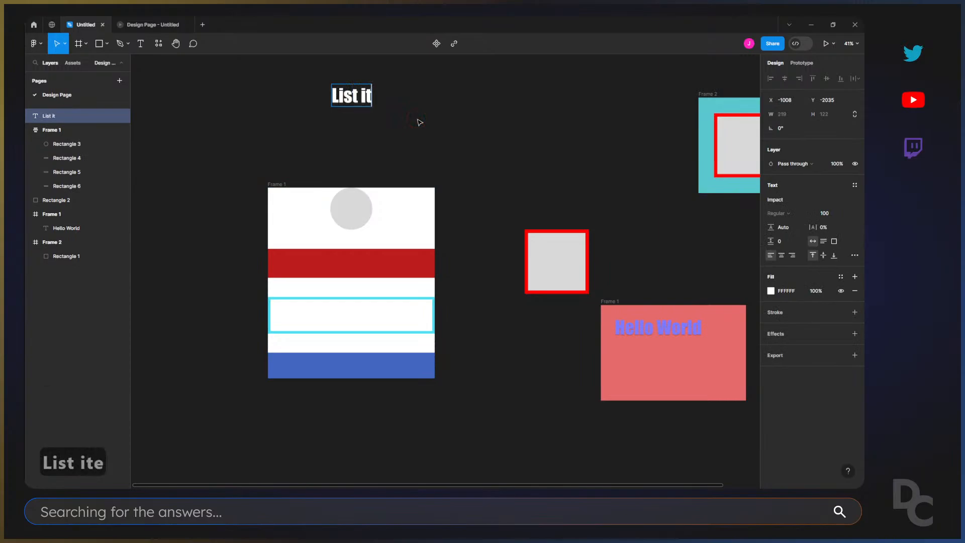
text(em)
click(415, 120)
drag(368, 96, 556, 122)
key(ctrl+d)
key(ctrl+d)
key(ctrl+d)
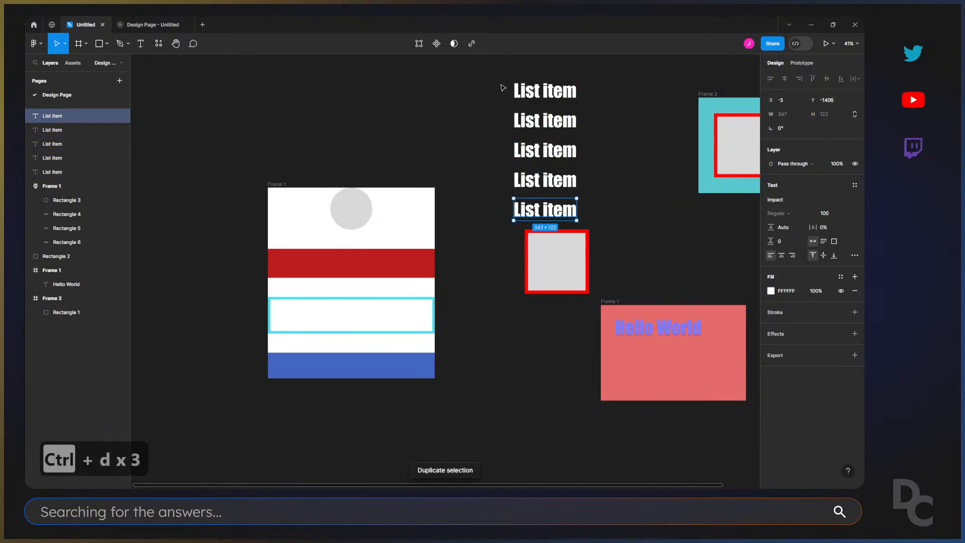
Move the five List item texts below the auto layout frame and shift the last one out of line to the lower right.
drag(500, 83, 510, 418)
scroll(502, 437, down, 4)
drag(507, 304, 366, 362)
click(378, 347)
scroll(379, 350, down, 3)
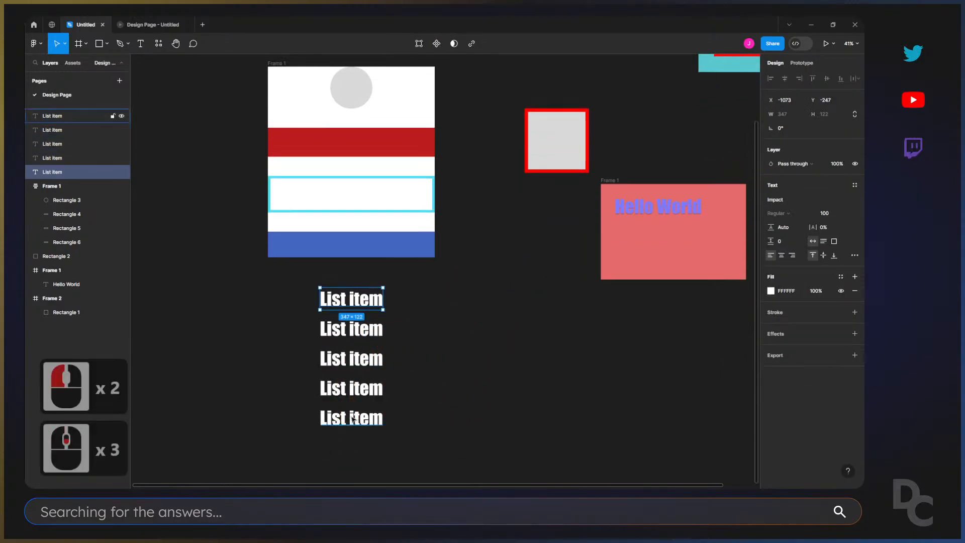
drag(352, 417, 422, 429)
Select all five List item texts and even out their arrangement with Tidy up.
drag(269, 279, 455, 460)
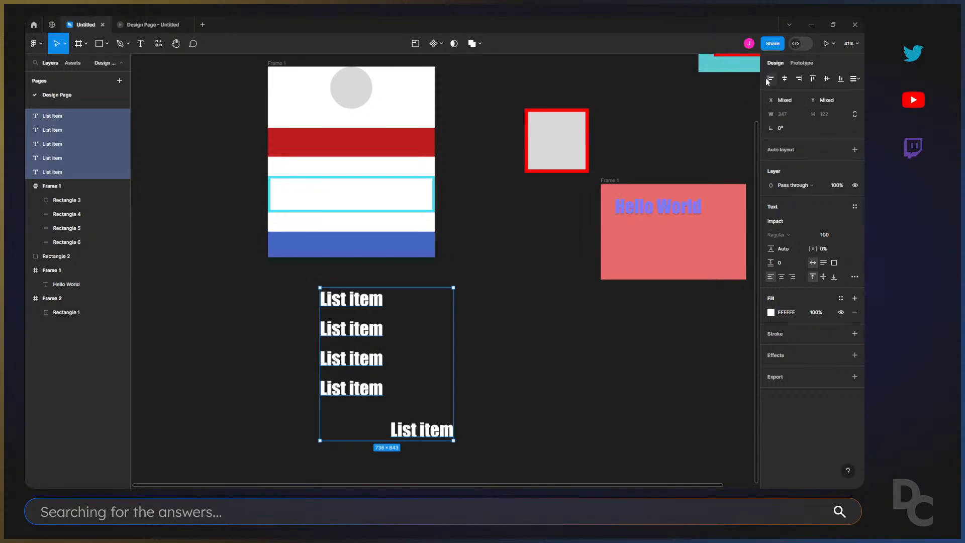
click(858, 76)
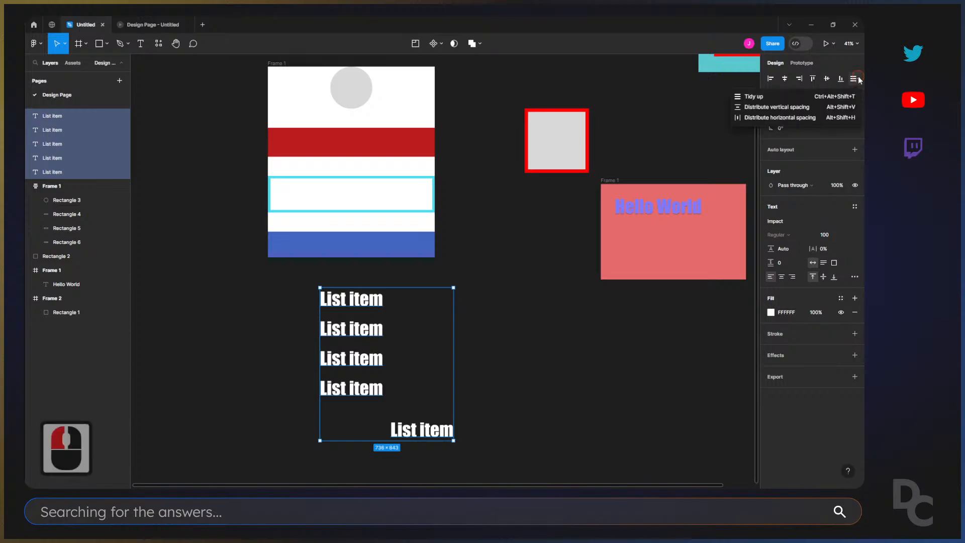
click(774, 96)
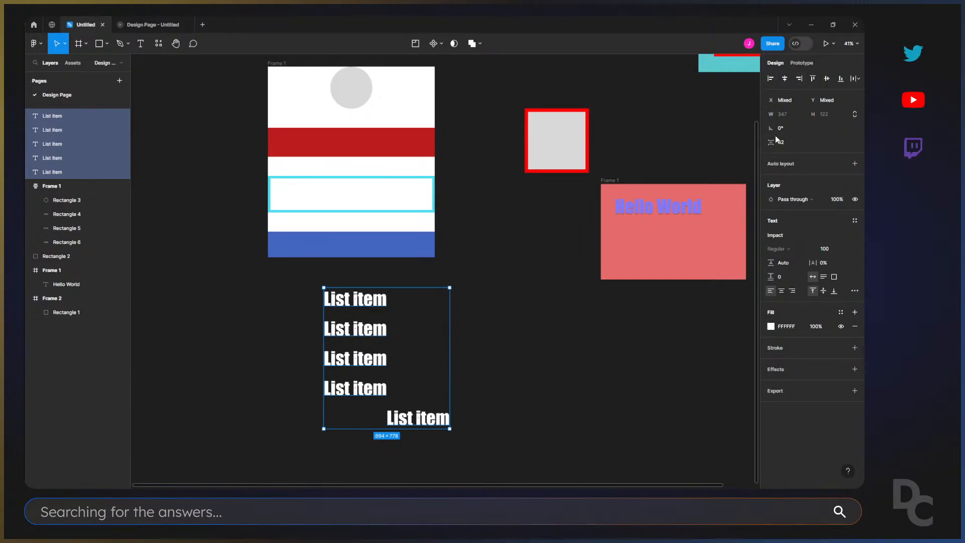
Try a vertical spacing of 45 between the five List item texts and undo it along with the earlier tidy-up.
drag(770, 143, 768, 143)
click(821, 144)
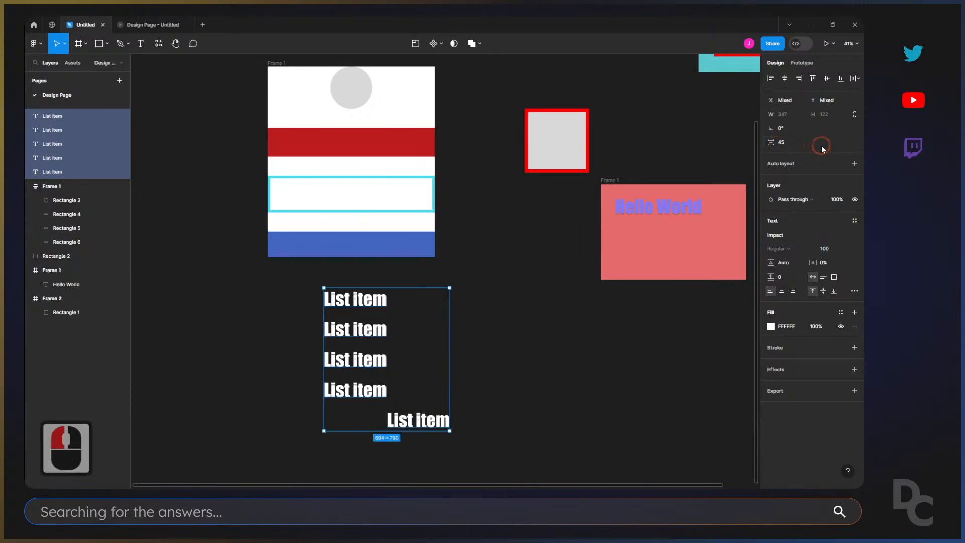
click(797, 151)
key(ctrl+z)
key(ctrl+z)
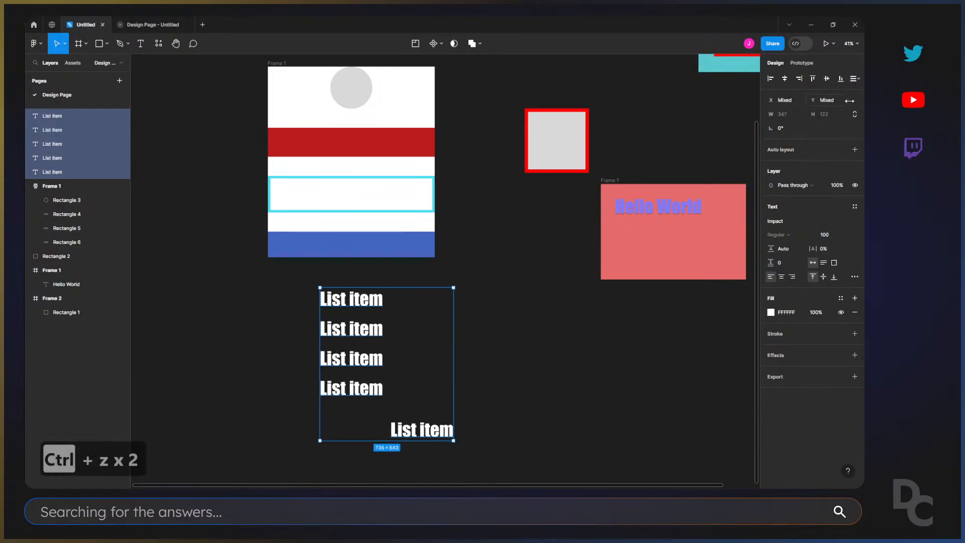
Tidy up the five selected List item texts and set the vertical spacing between them to 72.
click(856, 79)
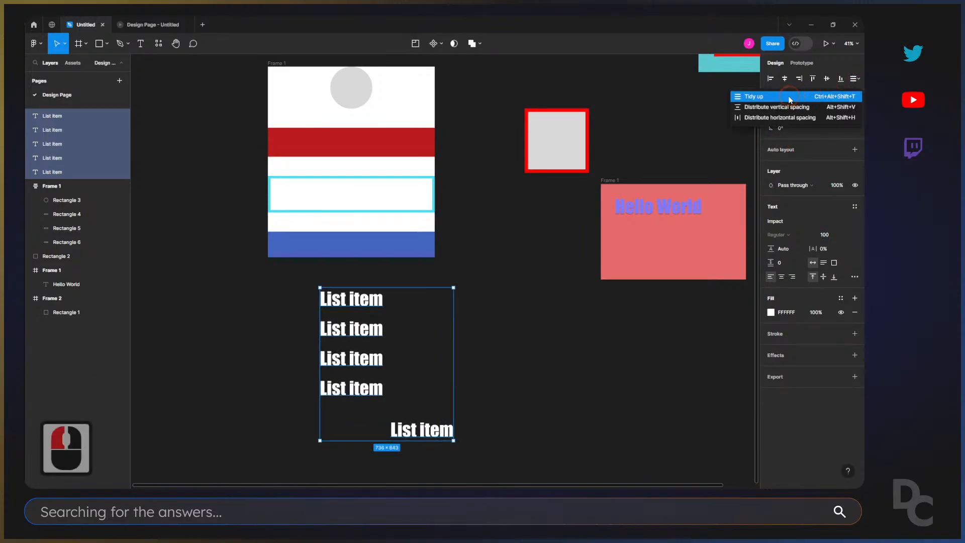
click(788, 127)
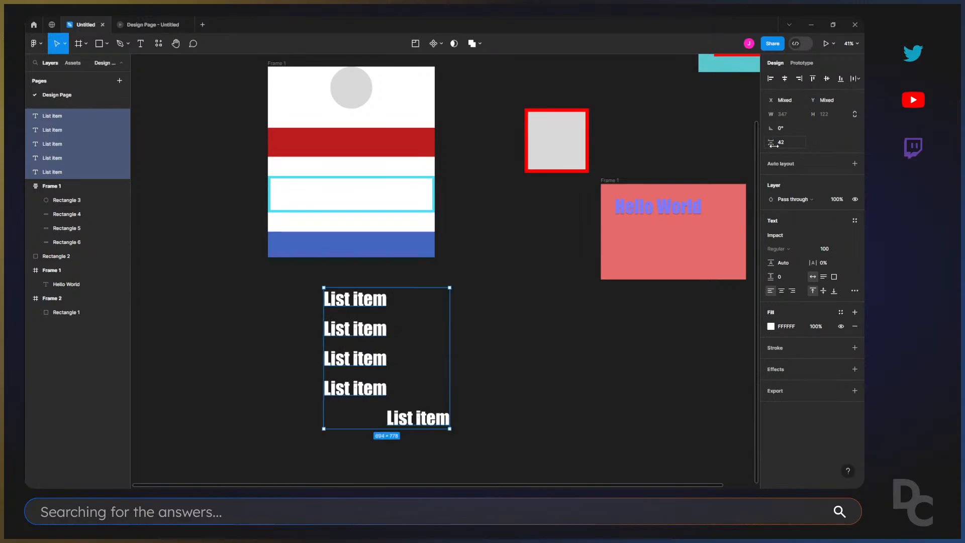
drag(774, 145, 773, 142)
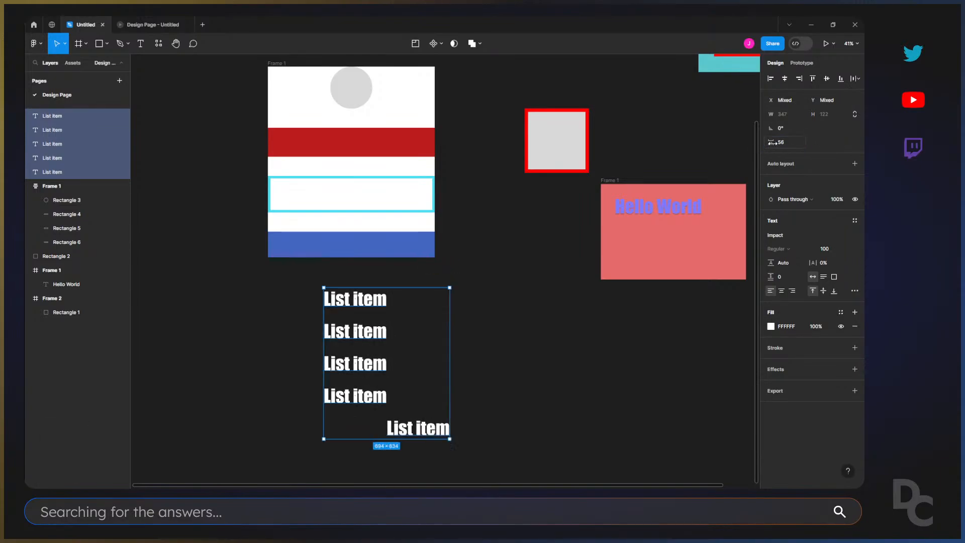
drag(391, 417, 394, 424)
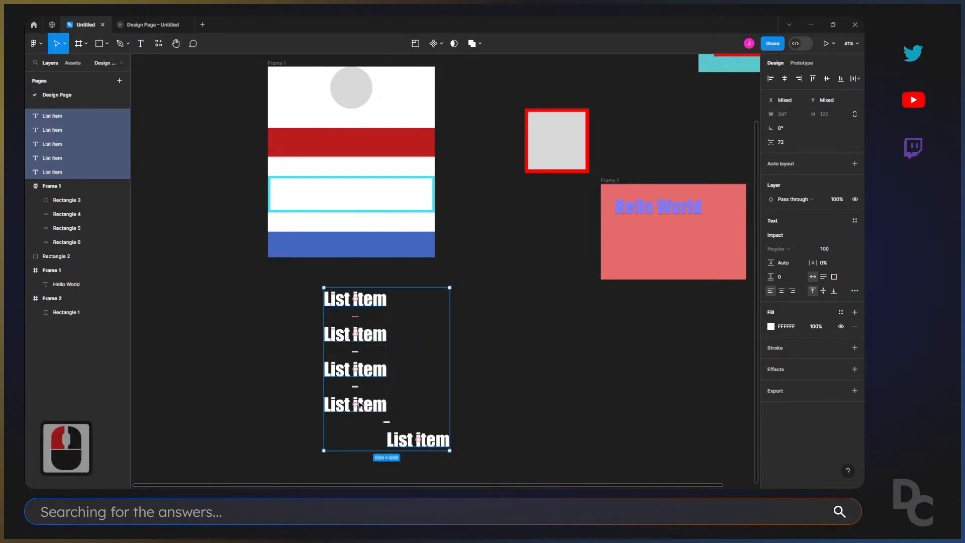
Try adding the number 1 to the first List item text and undo the edit.
double_click(382, 298)
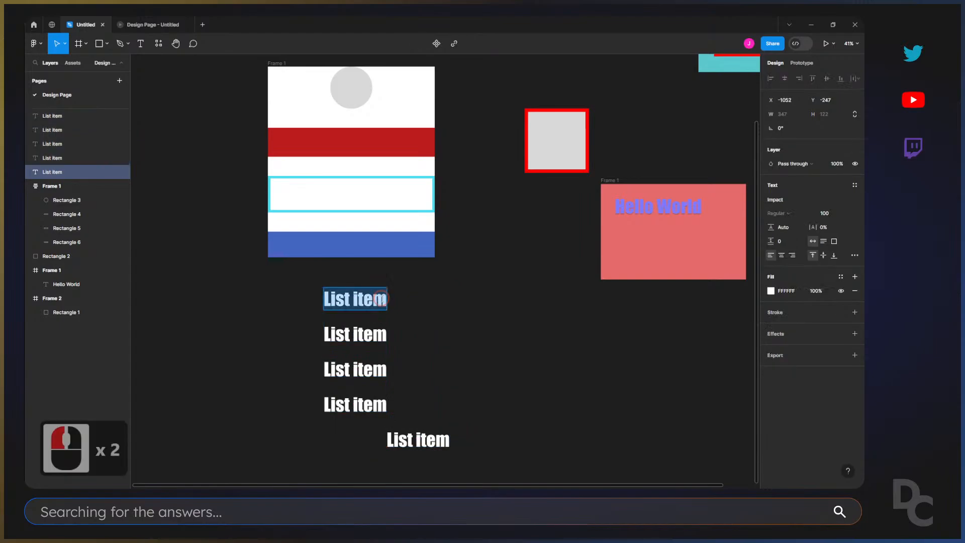
key(Right)
text(1)
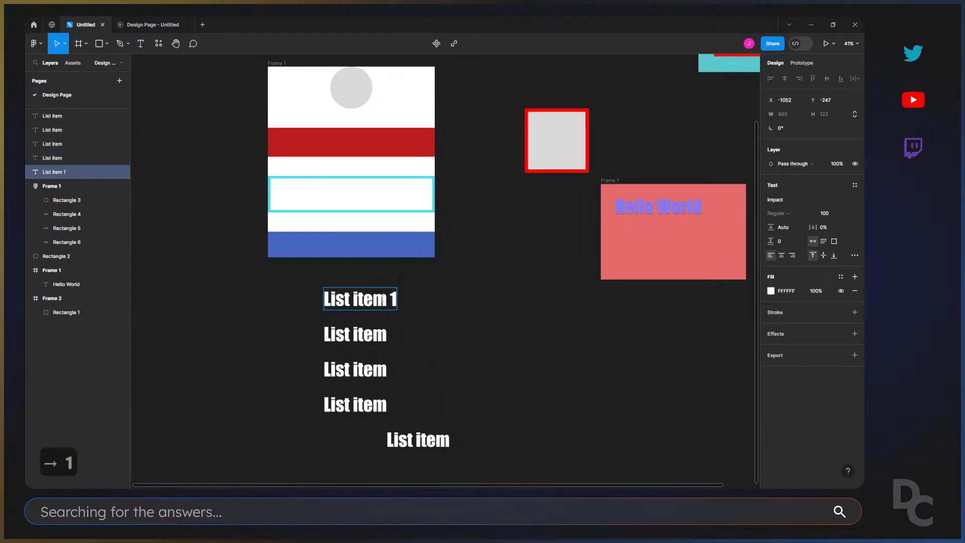
key(ctrl+z)
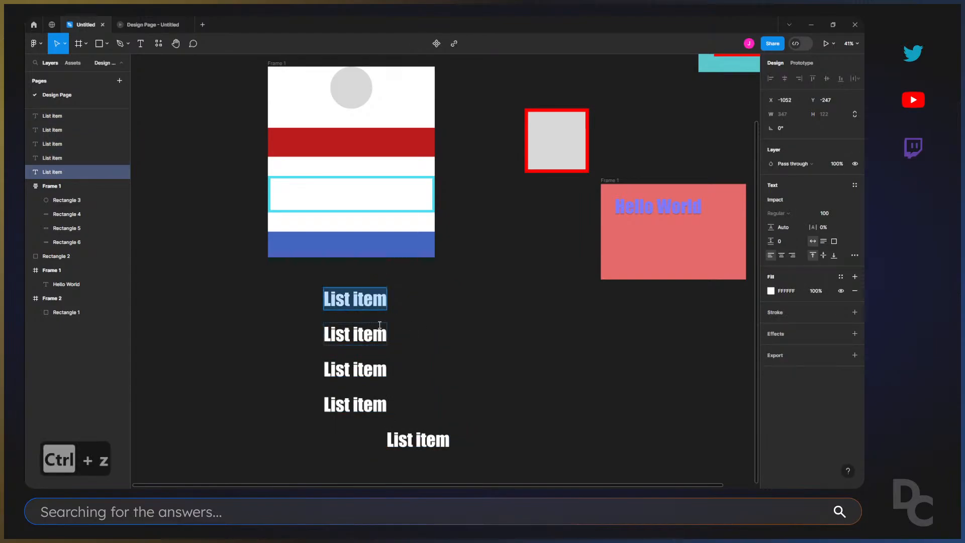
click(438, 351)
Select all five List item texts and open the list of available plugins.
click(370, 298)
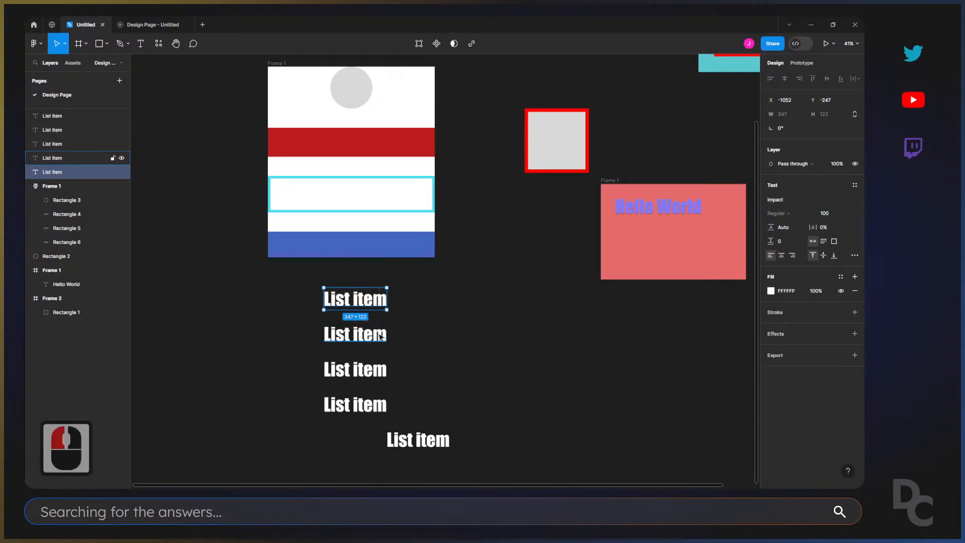
shift+click(355, 334)
shift+click(355, 369)
shift+click(355, 405)
shift+click(419, 439)
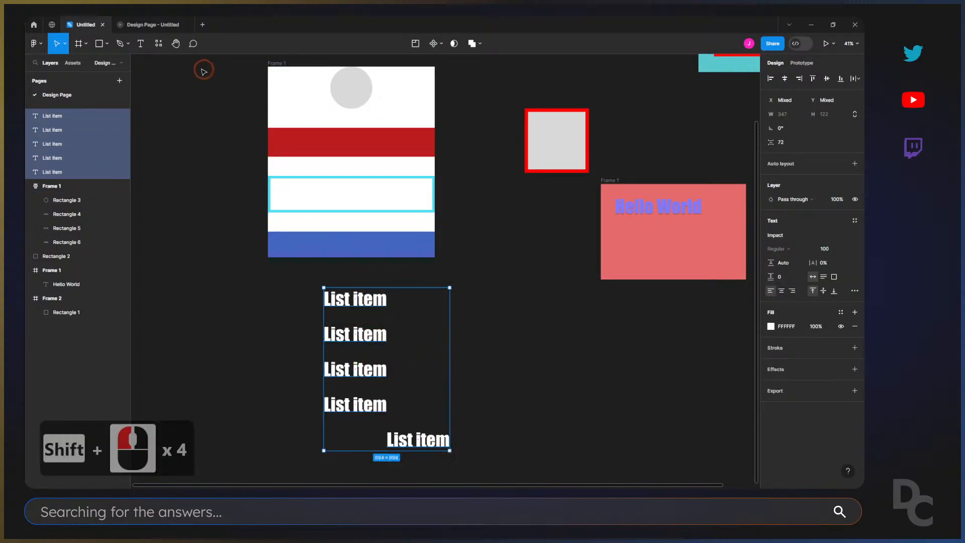
key(shift+i)
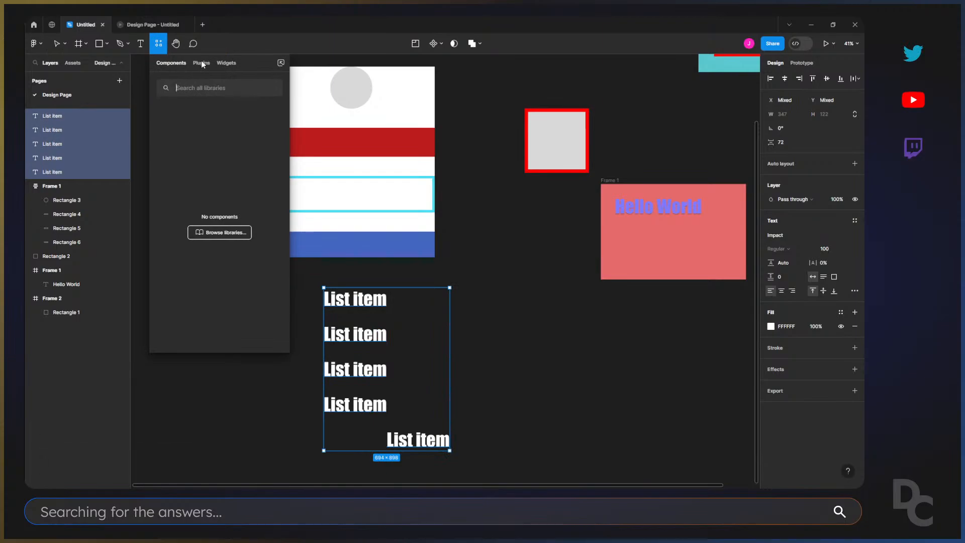
click(201, 62)
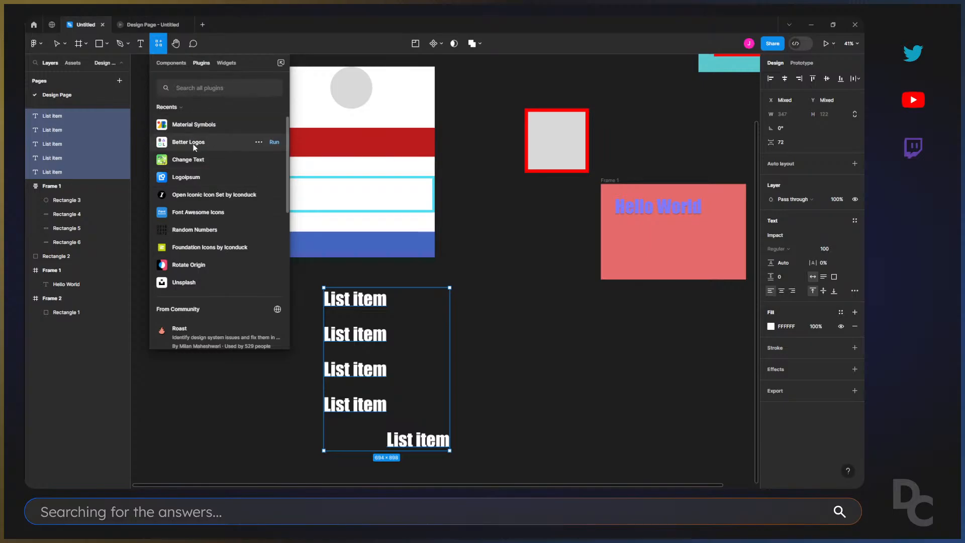
Browse the recent and suggested plugins, go to the Figma Community for more, and dismiss its announcement.
scroll(253, 252, down, 9)
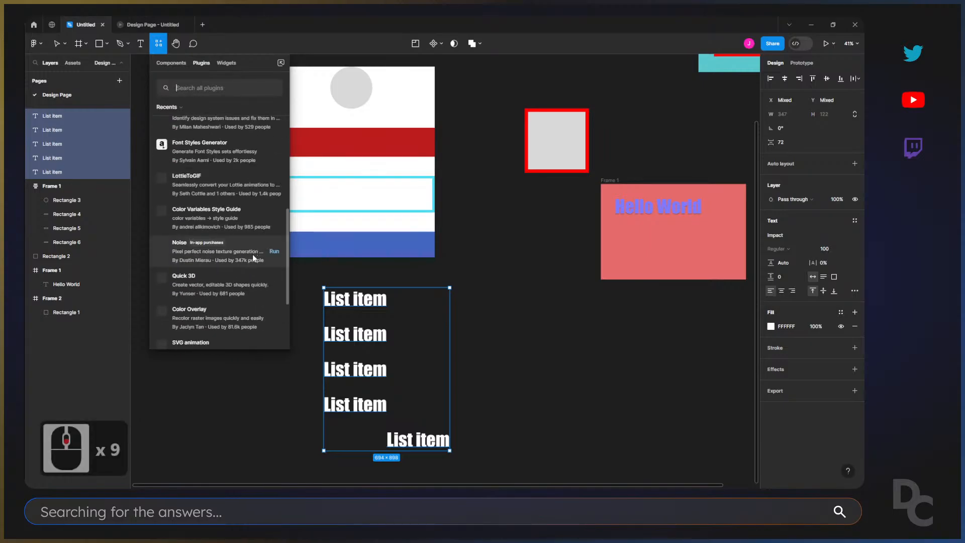
scroll(254, 257, up, 4)
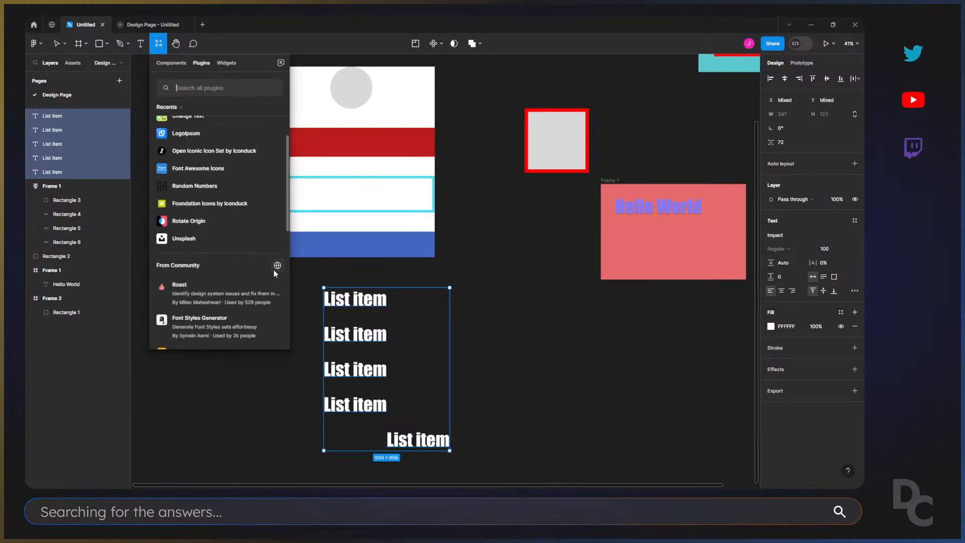
scroll(245, 270, down, 6)
scroll(243, 271, down, 7)
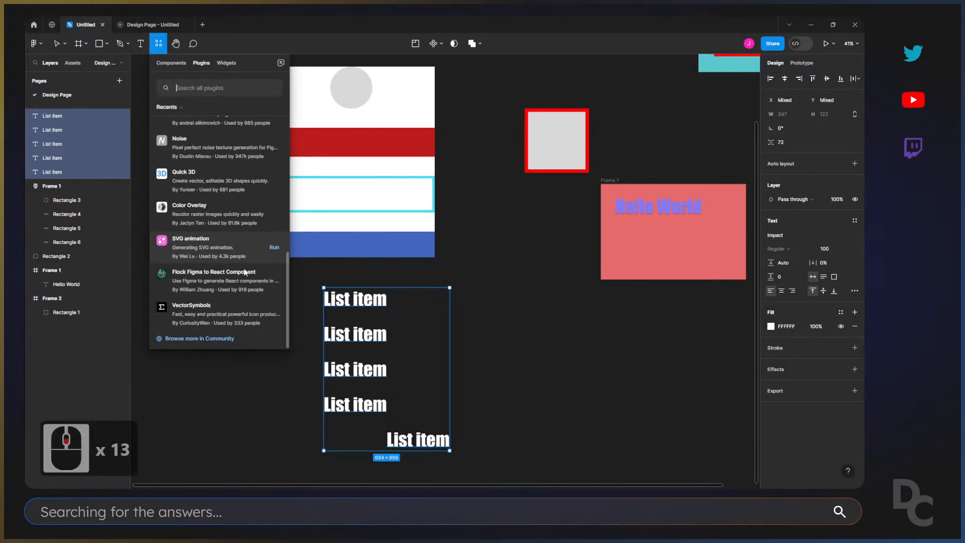
click(189, 339)
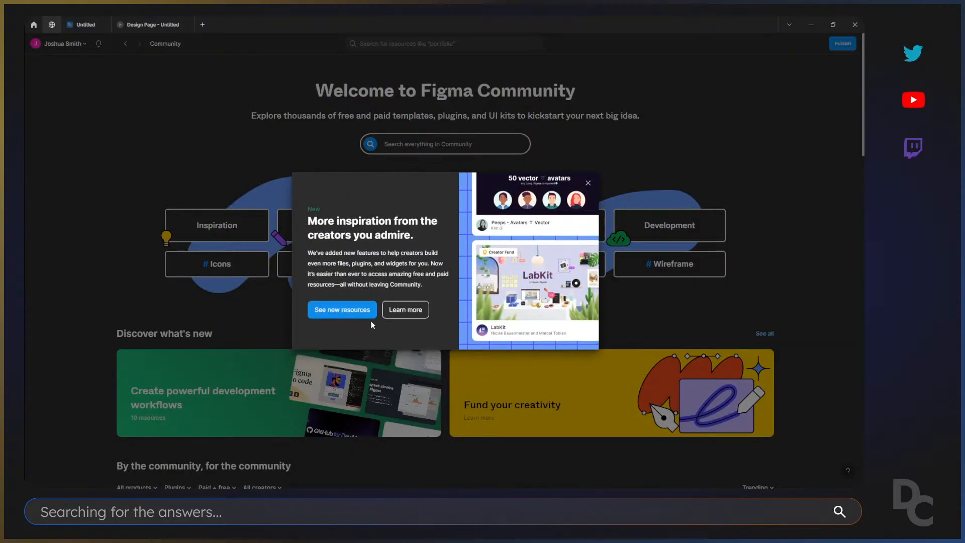
click(588, 183)
Search the Community for "sequential" and open the Sequential Text plugin in a new file.
click(405, 143)
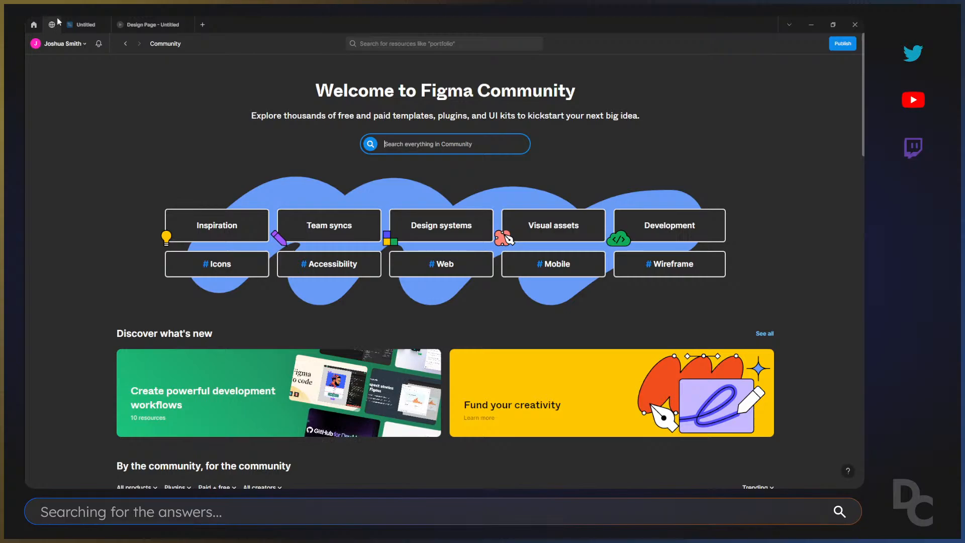
click(428, 146)
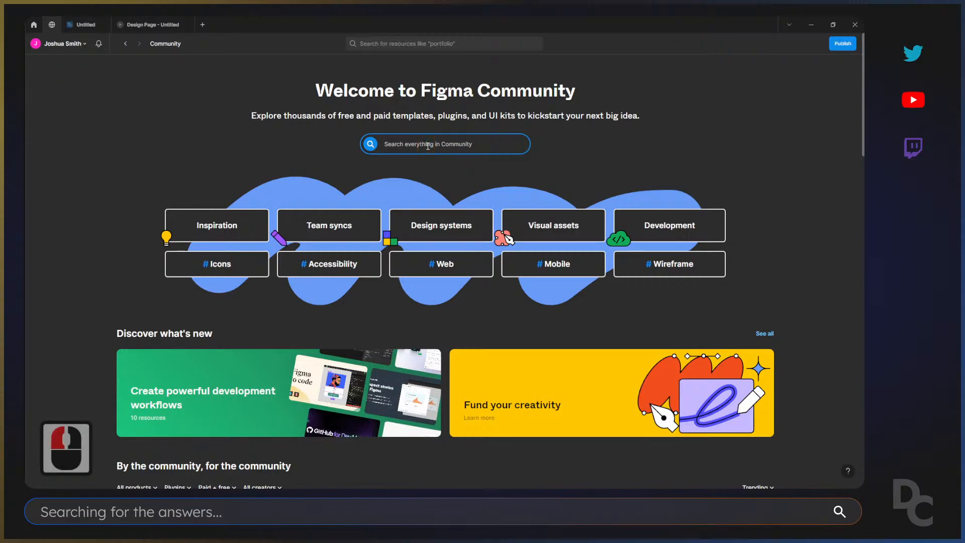
text(sequen)
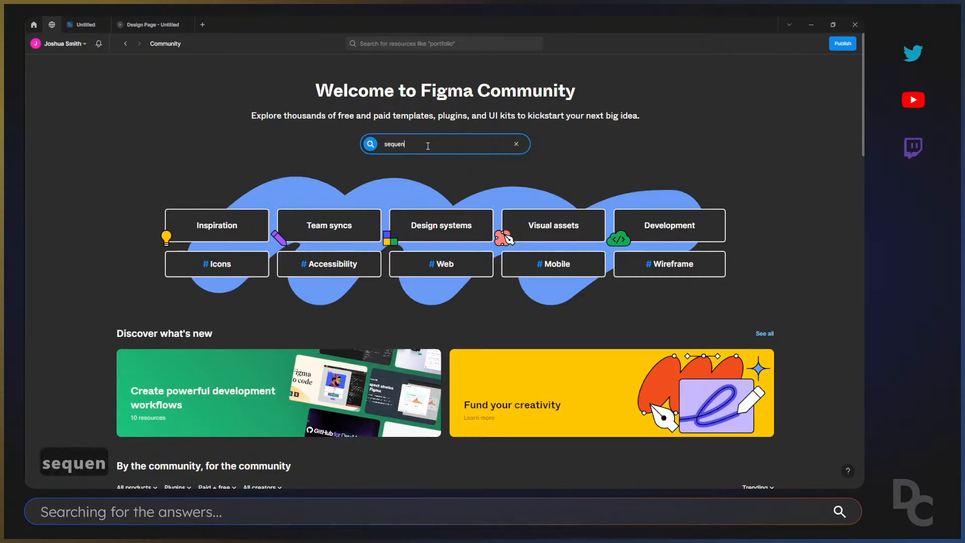
text(tial)
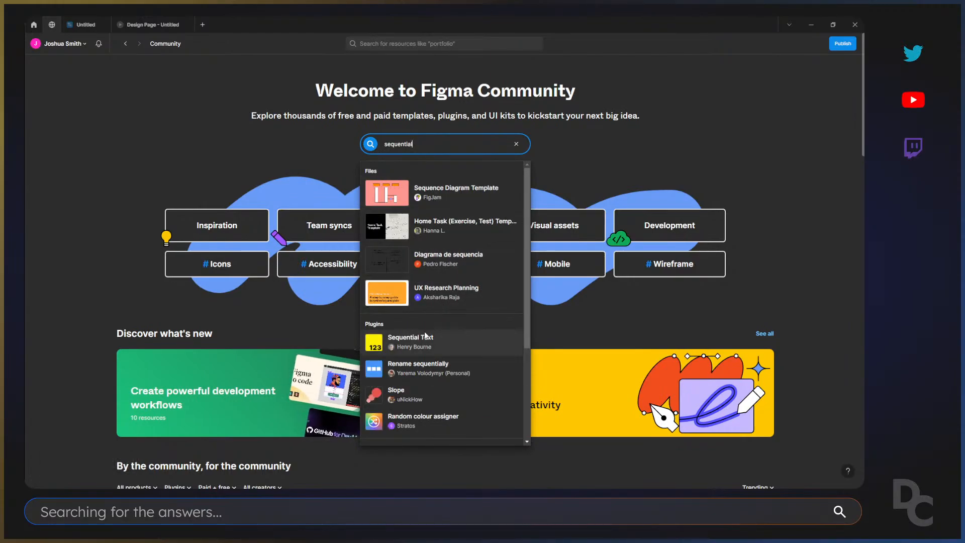
click(447, 338)
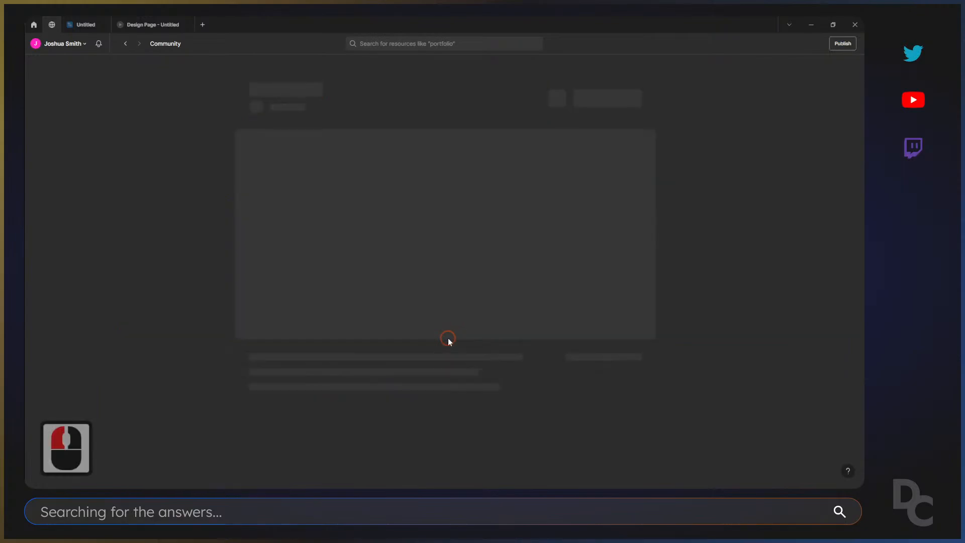
click(648, 84)
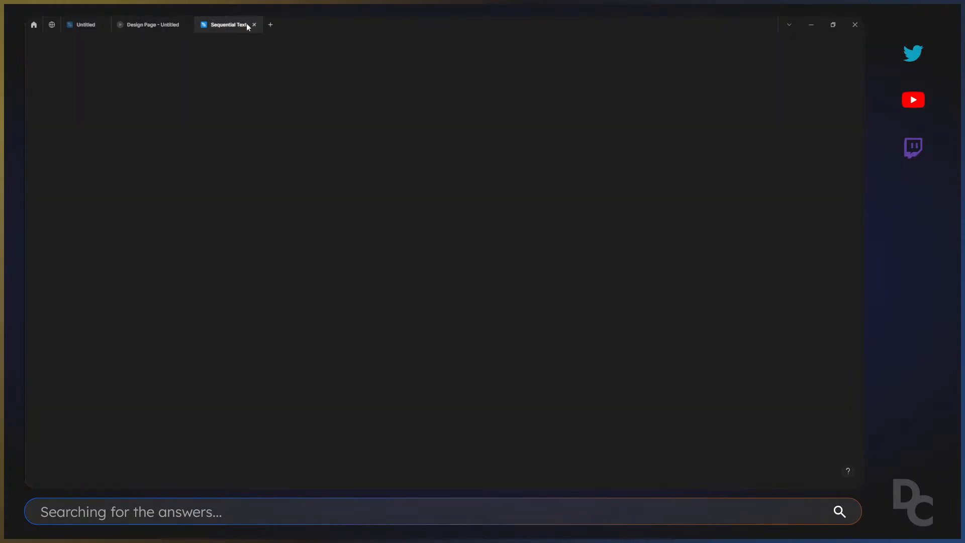
Close the new Sequential Text file and return to the Untitled draft with the list items.
click(254, 25)
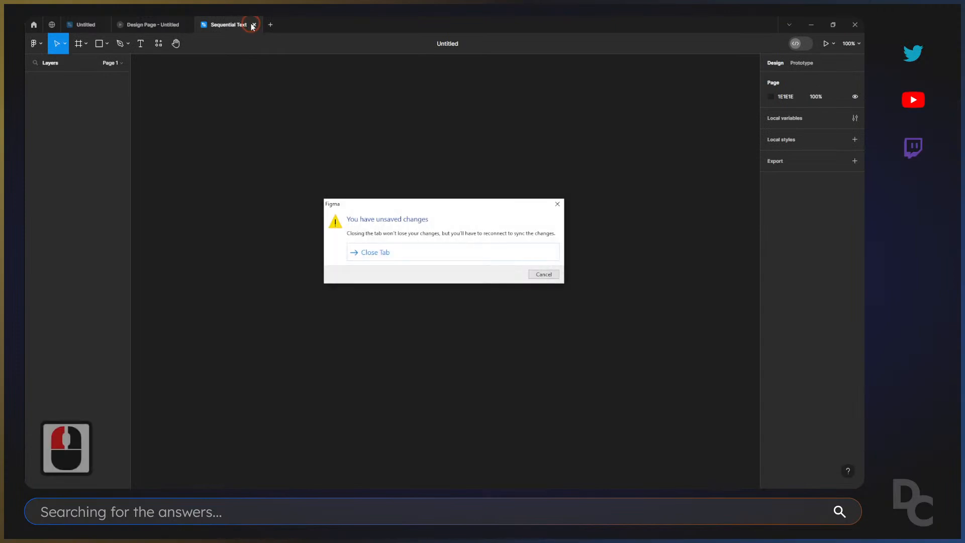
click(394, 253)
click(86, 24)
click(527, 95)
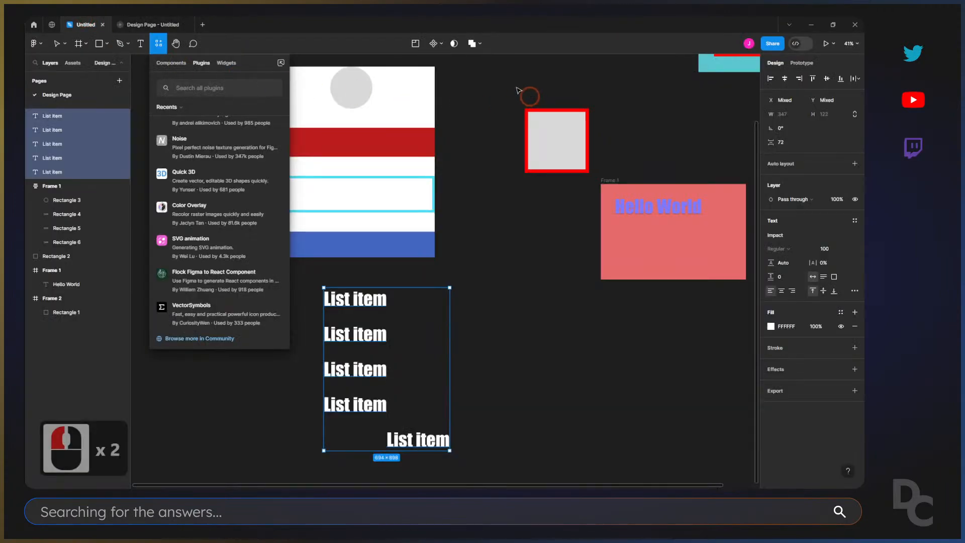
Search the plugins for "sequ", run Sequential Text, and move its window clear of the list item texts.
scroll(197, 120, up, 7)
click(202, 85)
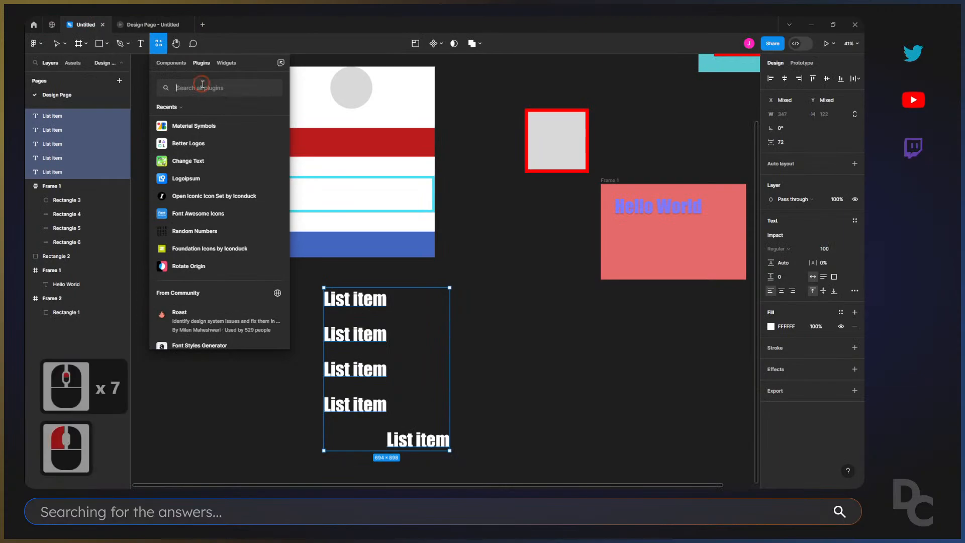
text(sequ)
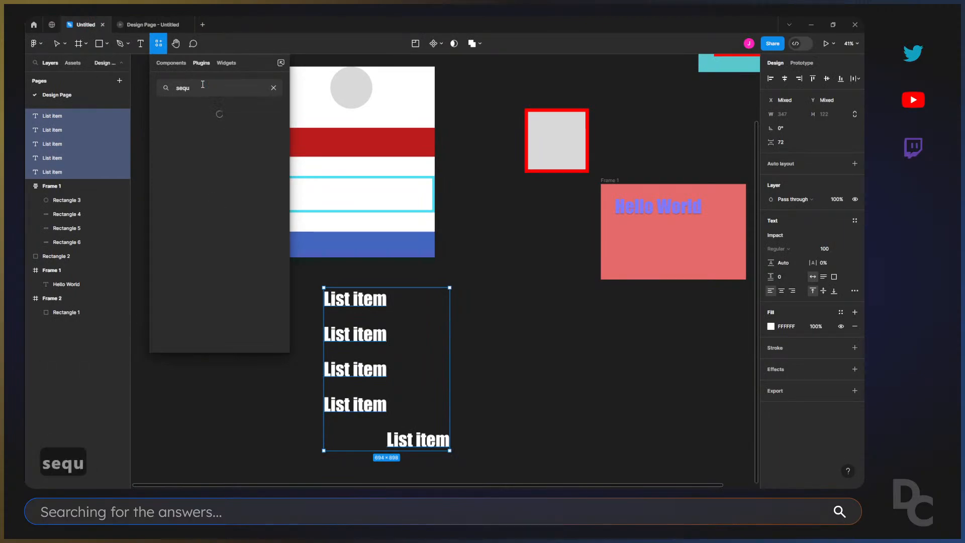
mouse_move(261, 127)
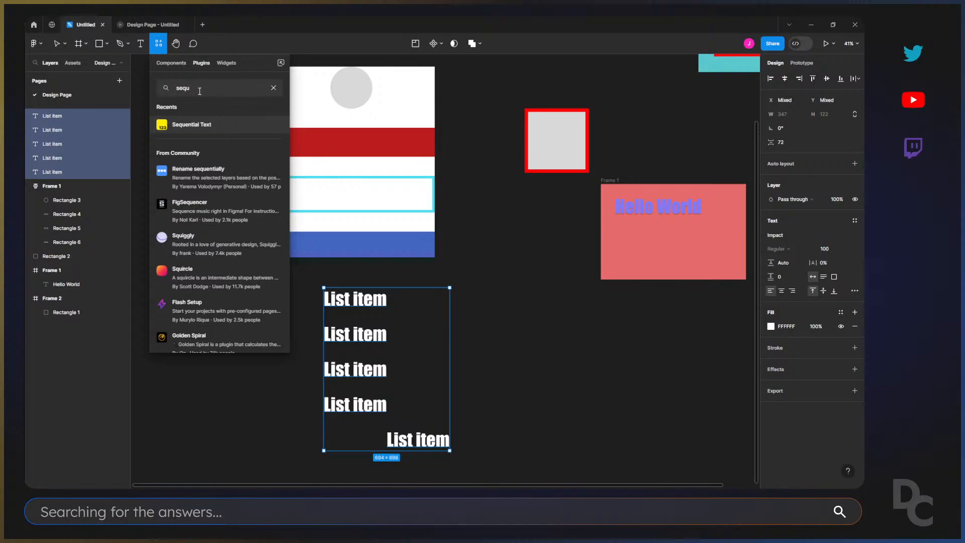
mouse_move(213, 118)
click(275, 124)
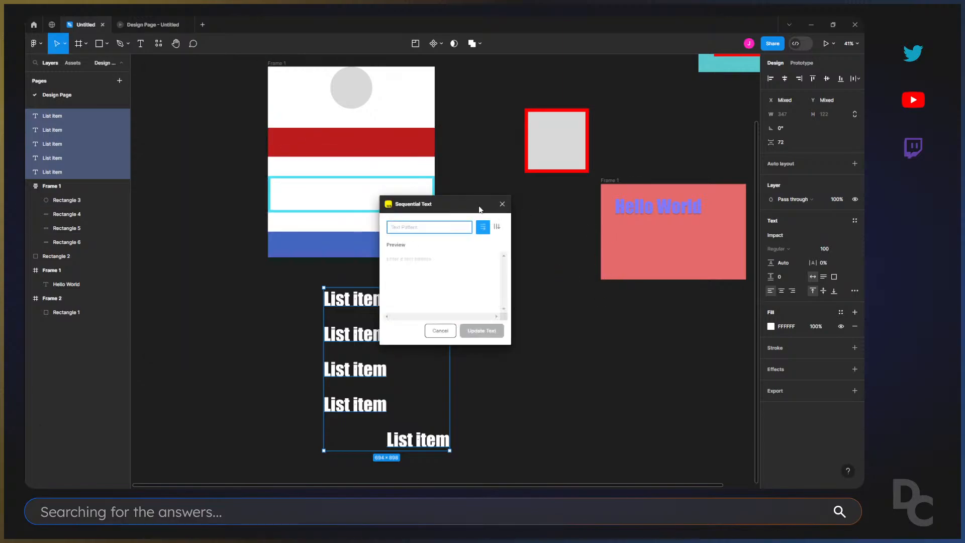
drag(474, 208, 564, 210)
Reselect the five List item texts one by one and enter "List item 1" as the plugin's text pattern.
click(379, 301)
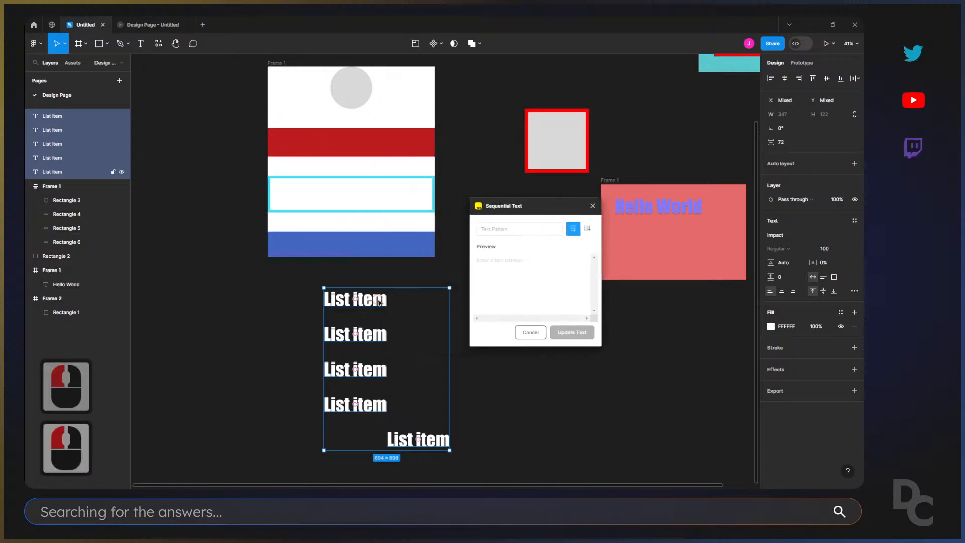
shift+click(378, 334)
shift+click(380, 371)
shift+click(372, 405)
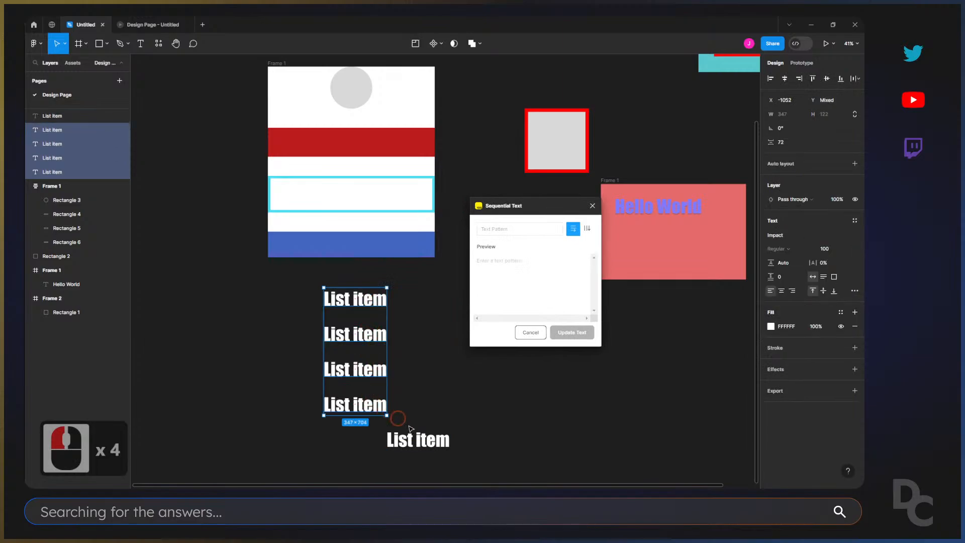
shift+click(441, 435)
click(504, 229)
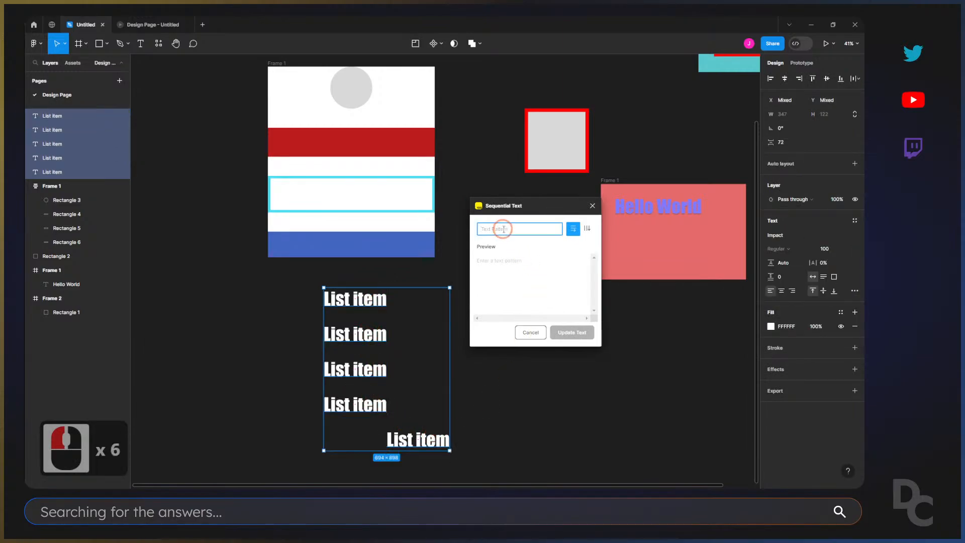
text(List)
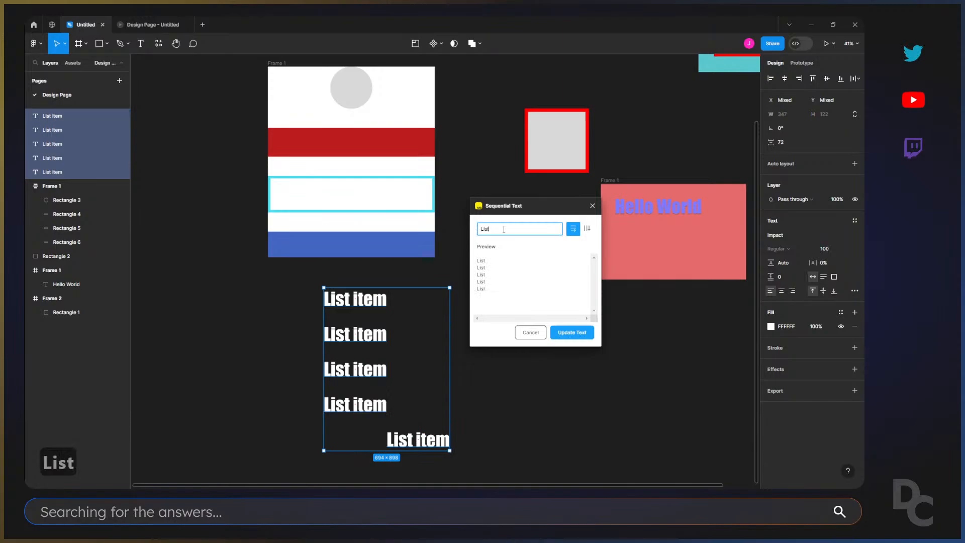
text( item 1)
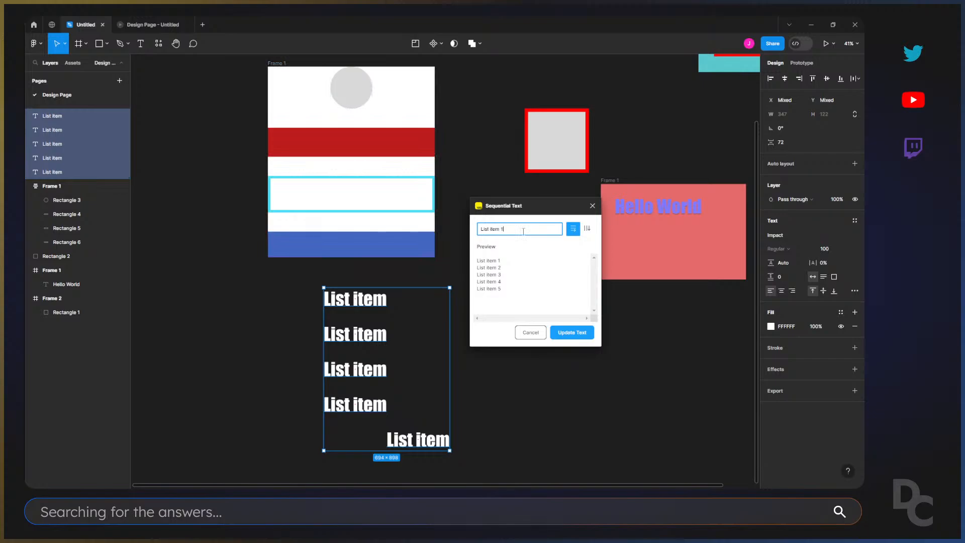
Apply the sequential text pattern to the five selected texts and deselect them.
drag(481, 229, 497, 229)
click(497, 228)
click(520, 231)
click(572, 334)
click(287, 308)
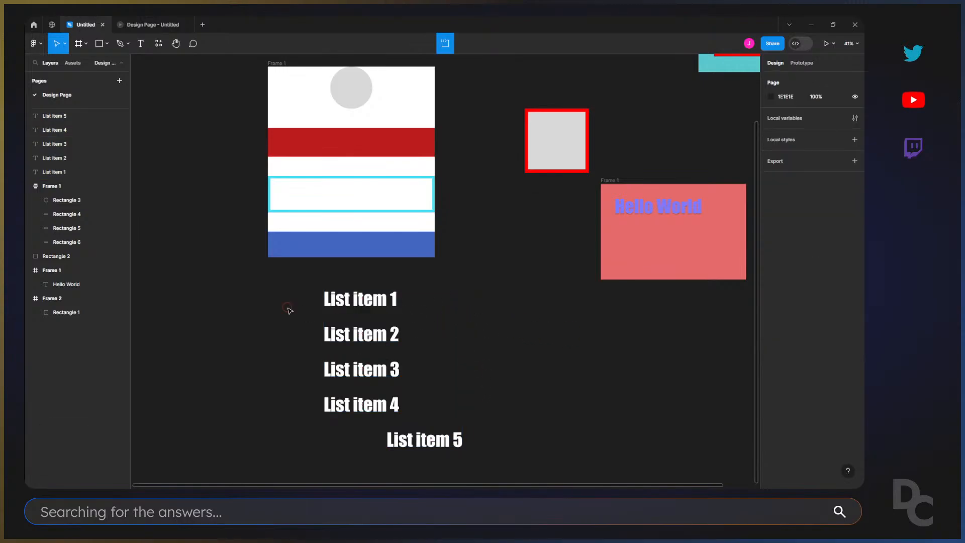
Examine the numbering of the list texts, opening List item 1, 2 and 3 for text editing in turn.
drag(284, 285, 471, 465)
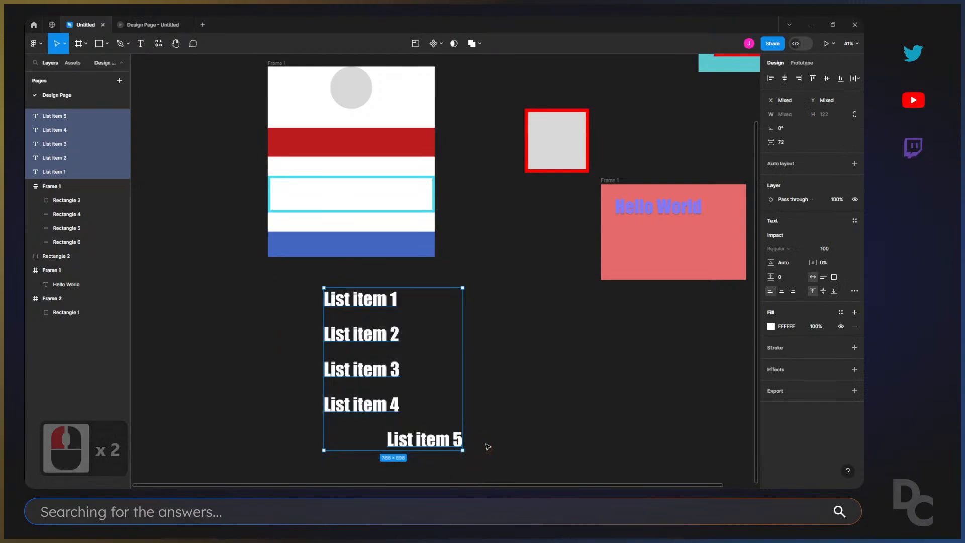
double_click(380, 301)
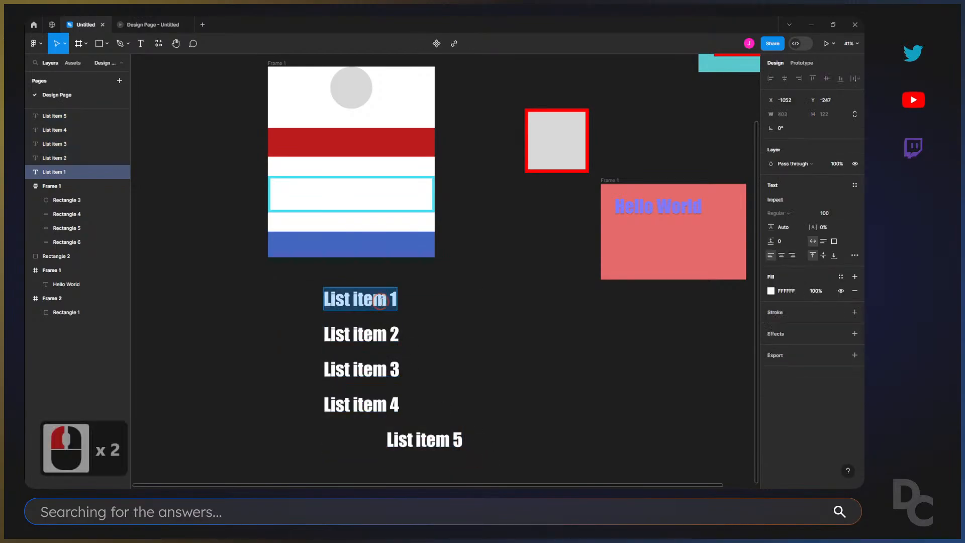
click(391, 301)
double_click(381, 335)
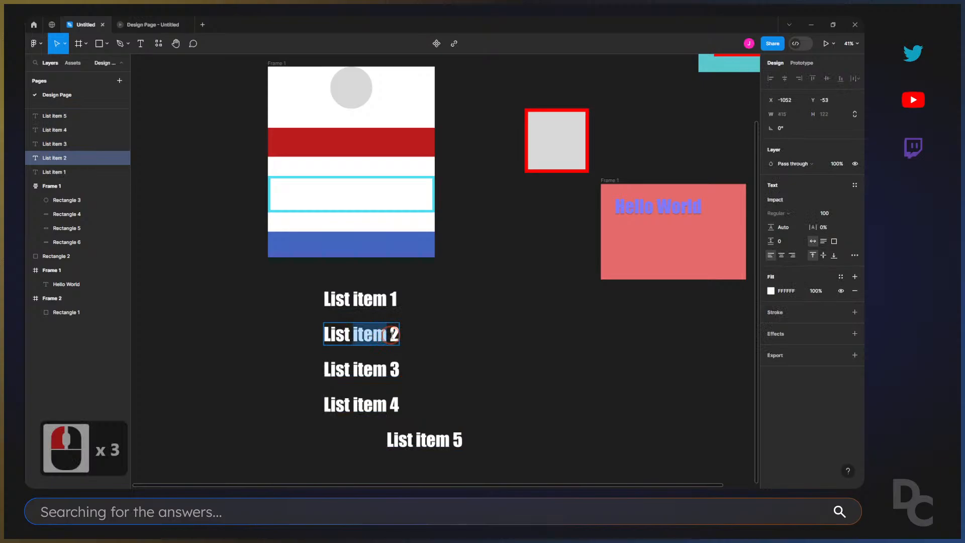
drag(391, 335, 406, 335)
click(378, 370)
drag(391, 371, 401, 371)
click(393, 371)
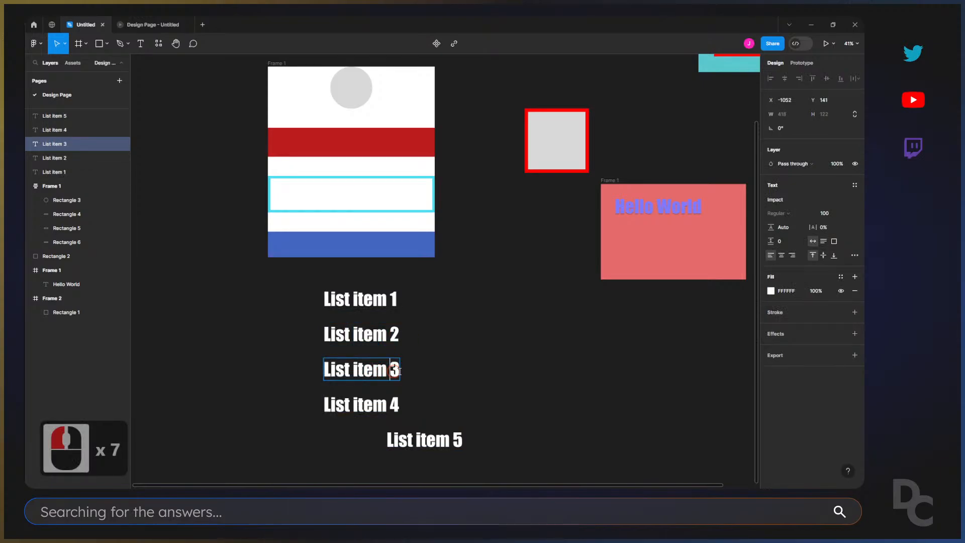
click(564, 306)
Select all five list item texts, align them left, and clear the selection.
drag(298, 285, 465, 456)
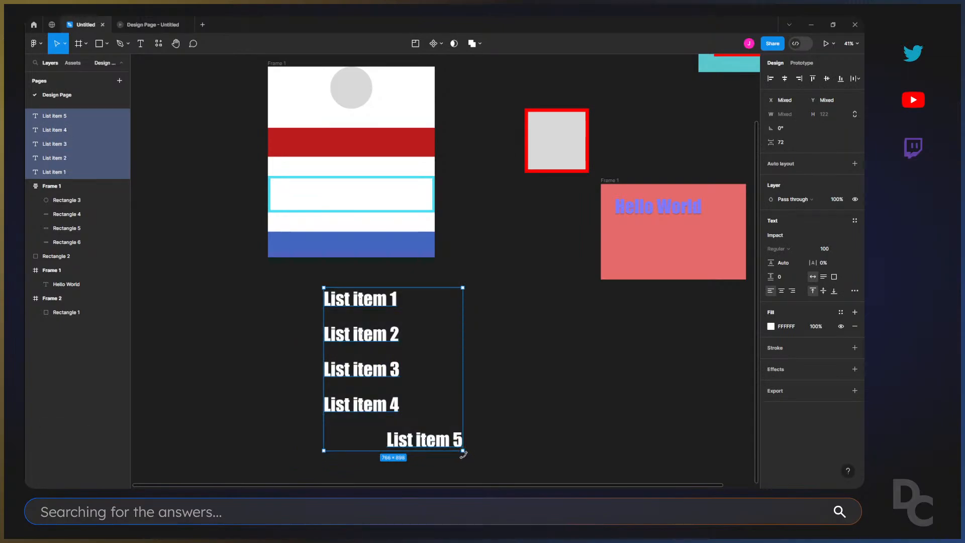
click(463, 454)
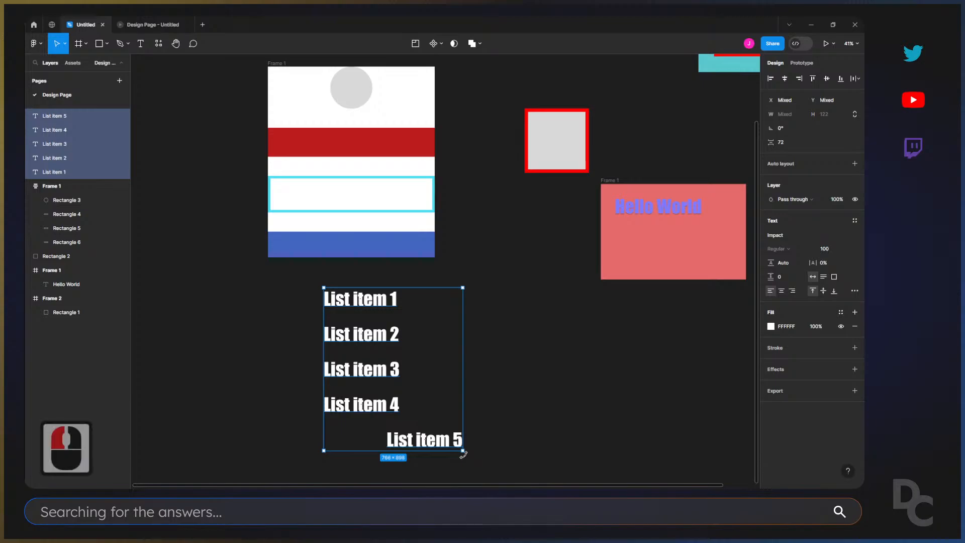
key(alt+a)
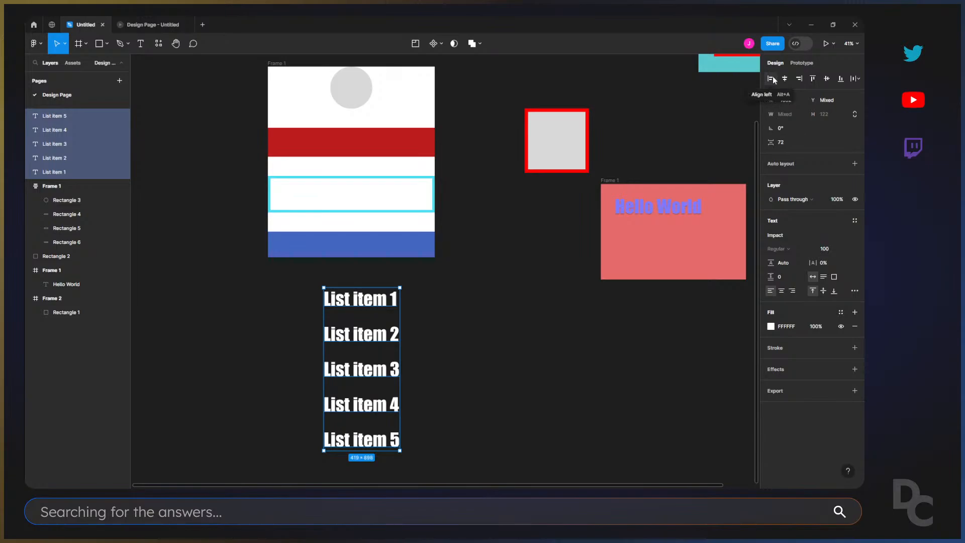
click(294, 280)
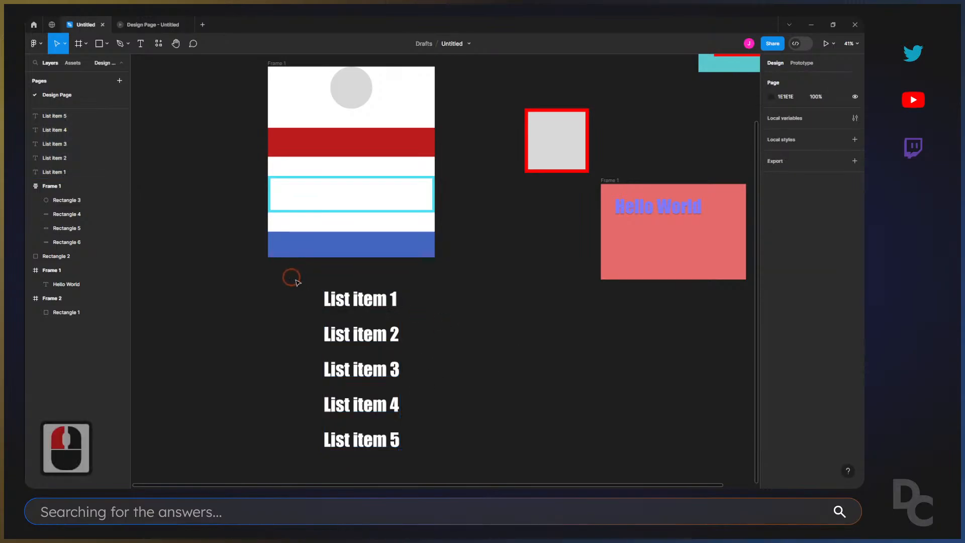
Duplicate the List item 5 text straight below the list, leaving a wider gap than between the other items.
drag(315, 297, 408, 462)
scroll(409, 462, down, 2)
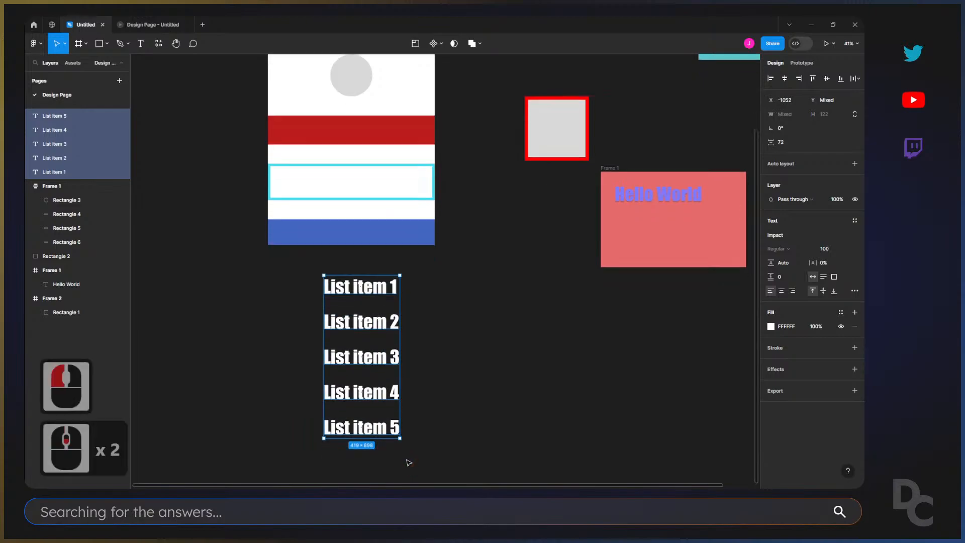
scroll(425, 440, down, 4)
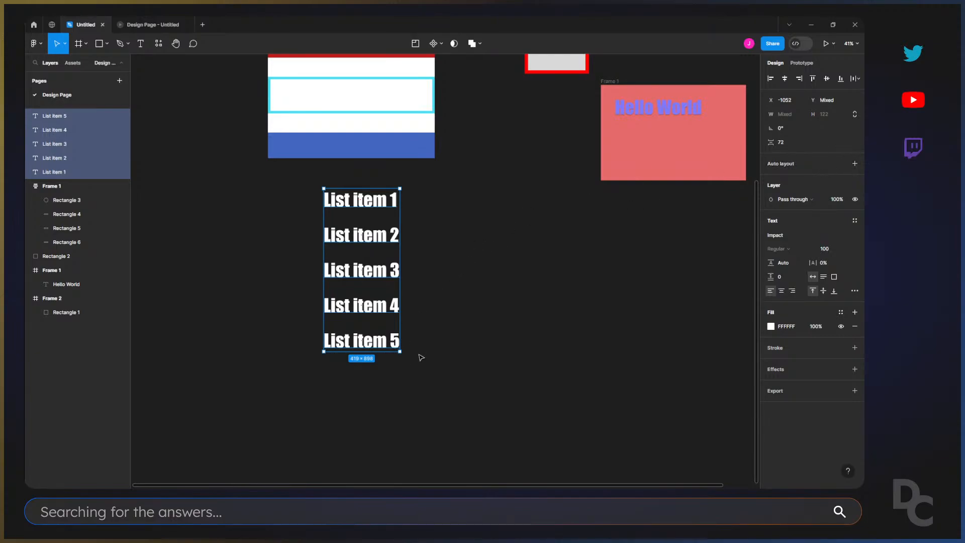
scroll(422, 357, down, 3)
click(429, 327)
click(376, 307)
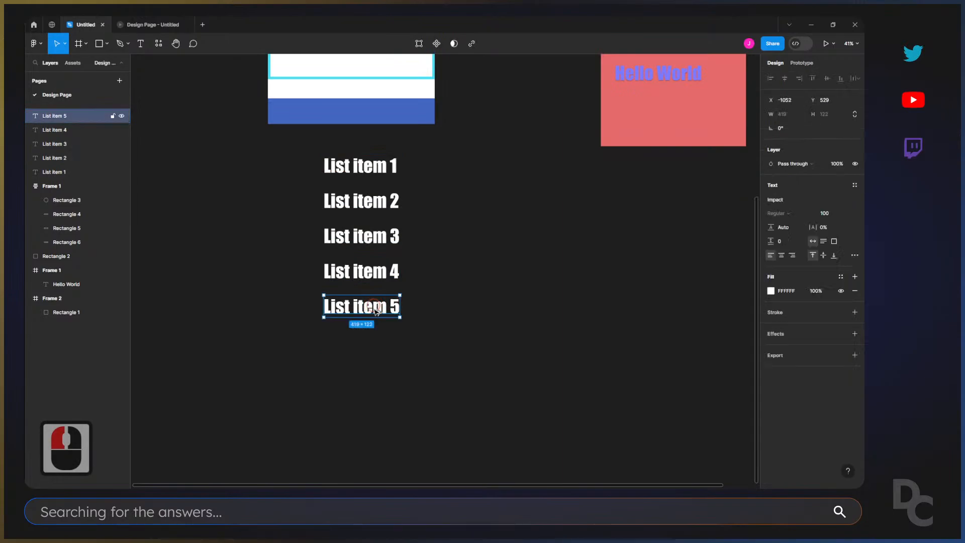
drag(376, 308, 376, 399)
Change the duplicated text to "List item 6" and finish editing it.
double_click(395, 398)
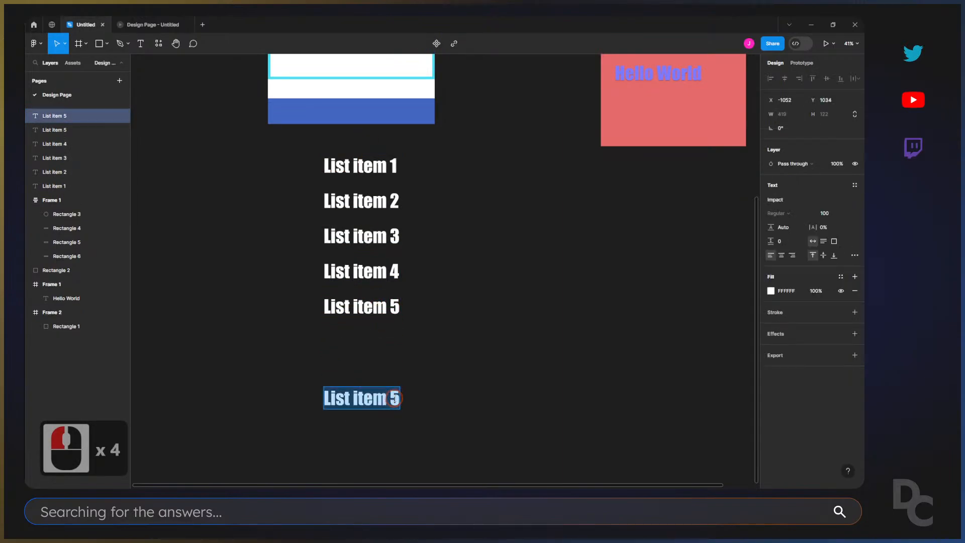
click(394, 398)
key(Delete)
text(6)
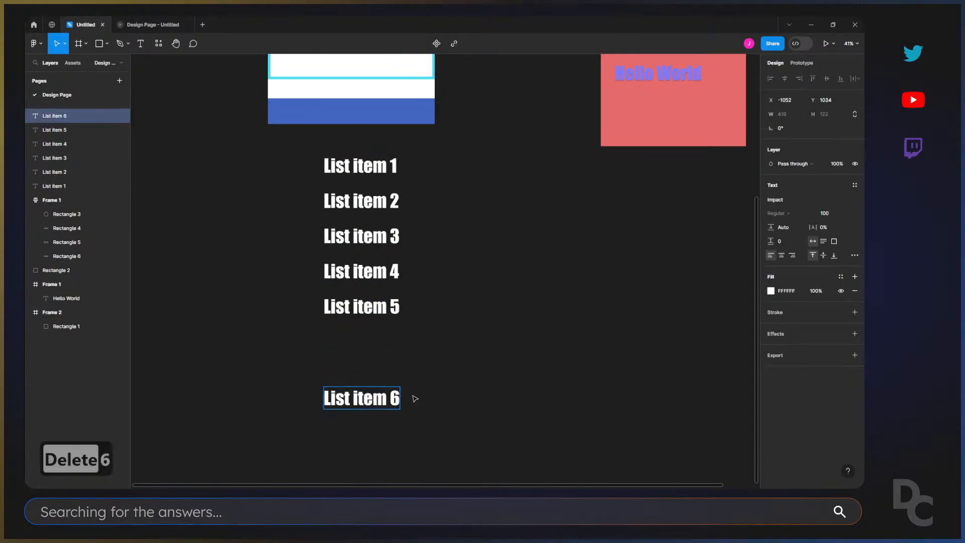
click(498, 394)
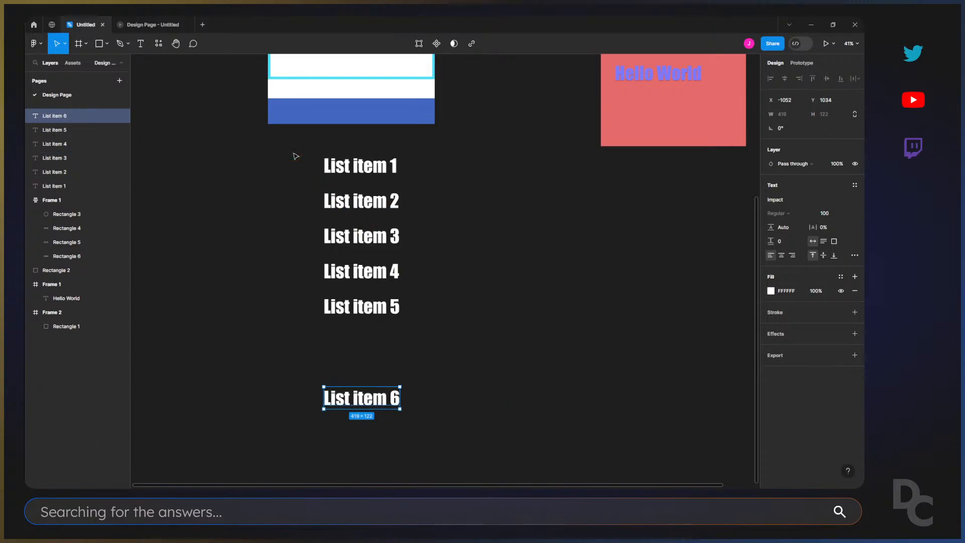
Select all six list item texts and tidy them up into an evenly spaced column.
drag(301, 152, 424, 422)
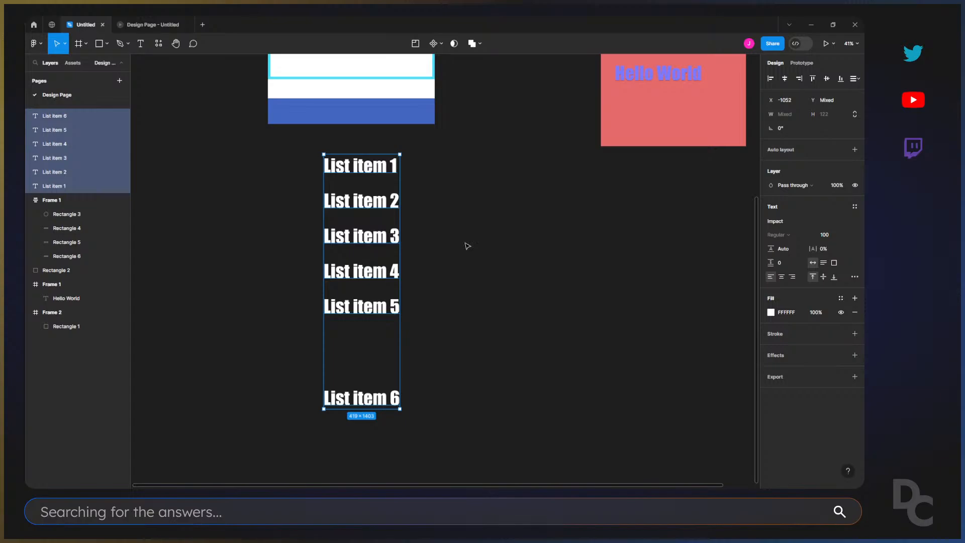
key(ctrl+alt+t)
key(ctrl+alt+l)
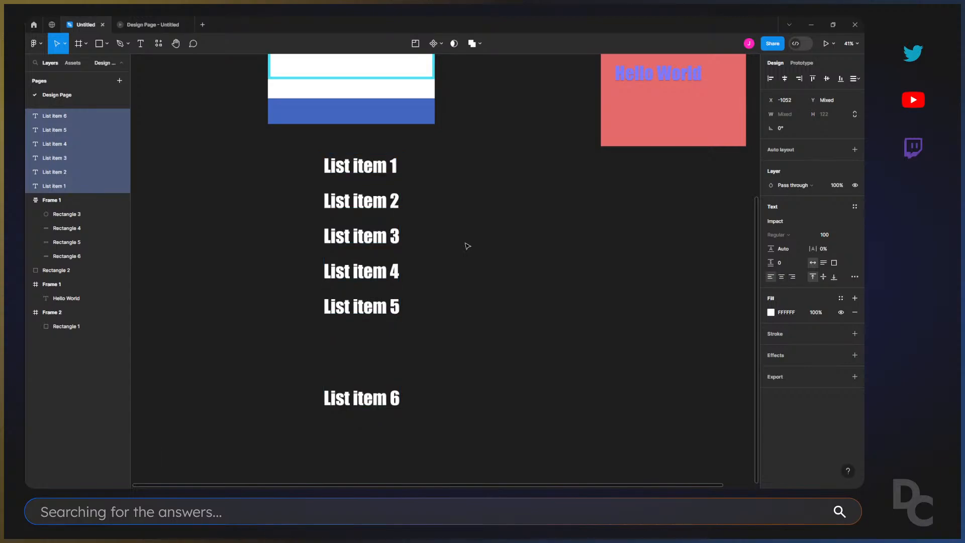
key(ctrl+alt+shift+t)
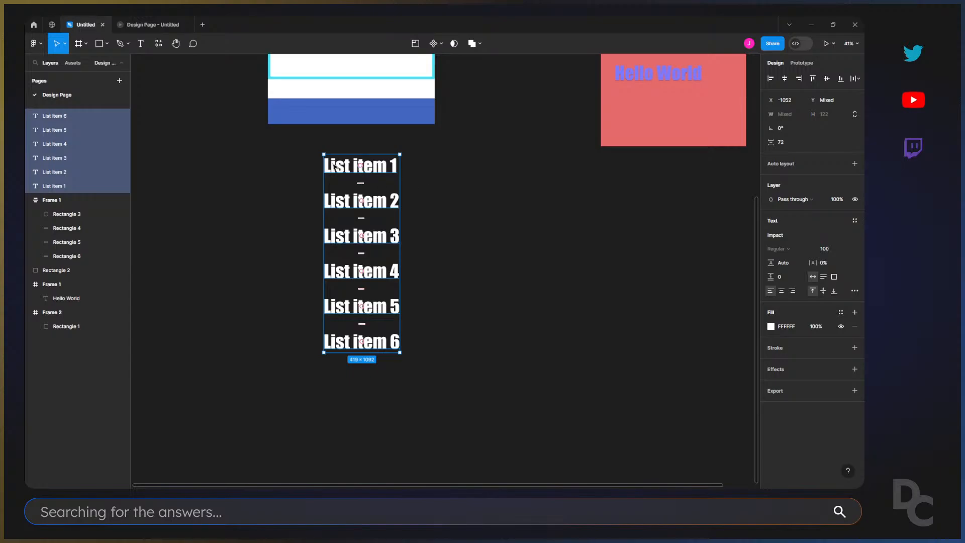
Reselect the six list item texts and wrap them in a vertical auto layout frame.
click(321, 147)
drag(320, 147, 413, 381)
click(854, 164)
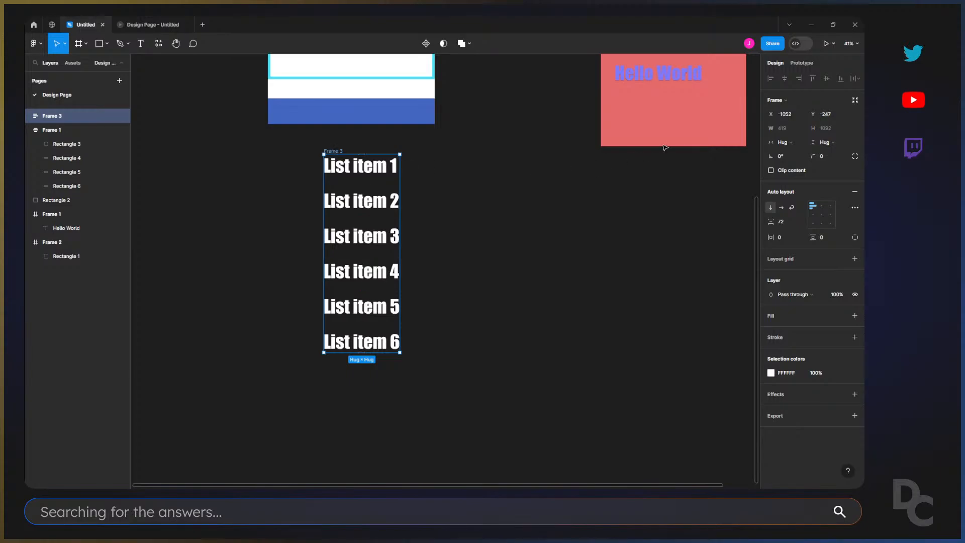
Duplicate List item 6 inside the auto layout frame and change the copy's text to "List item 7".
click(388, 345)
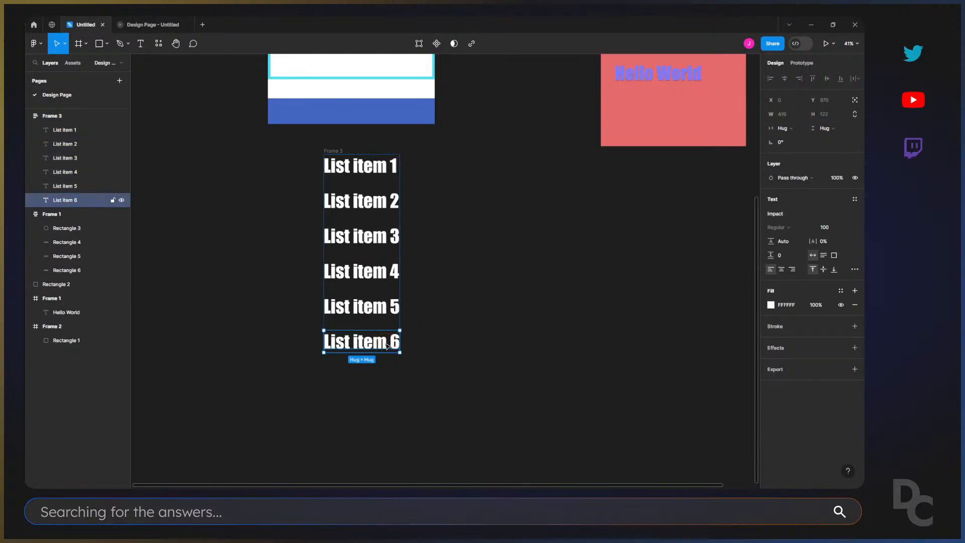
mouse_move(388, 341)
mouse_down()
mouse_move(387, 333)
mouse_move(375, 352)
mouse_up()
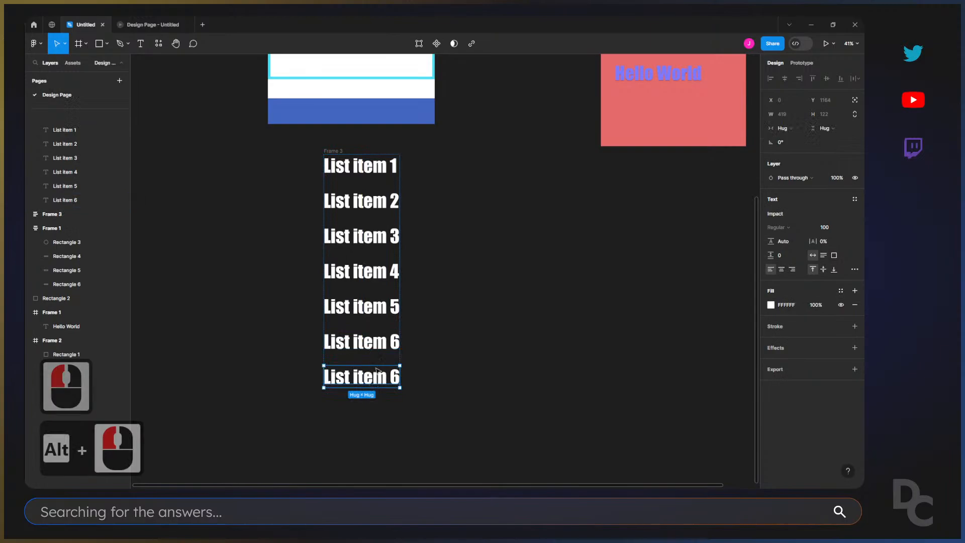
double_click(396, 376)
click(397, 375)
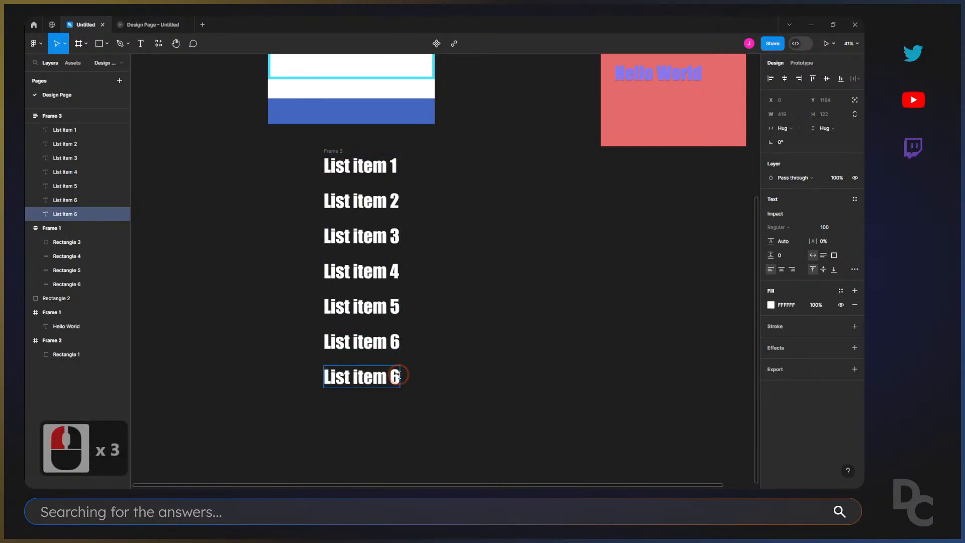
key(Delete)
text(7)
click(405, 378)
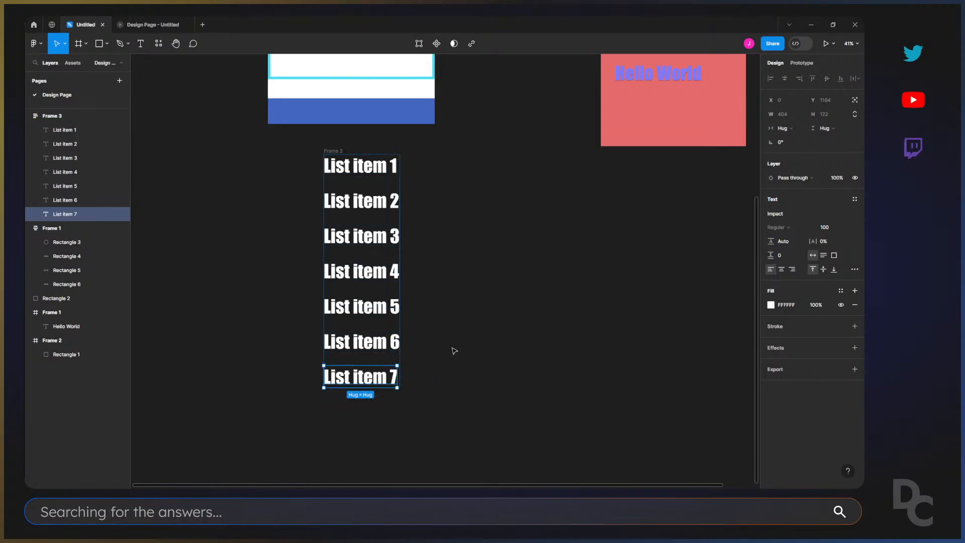
Select the list's auto layout frame and reduce the vertical gap between its items to 29.
click(361, 148)
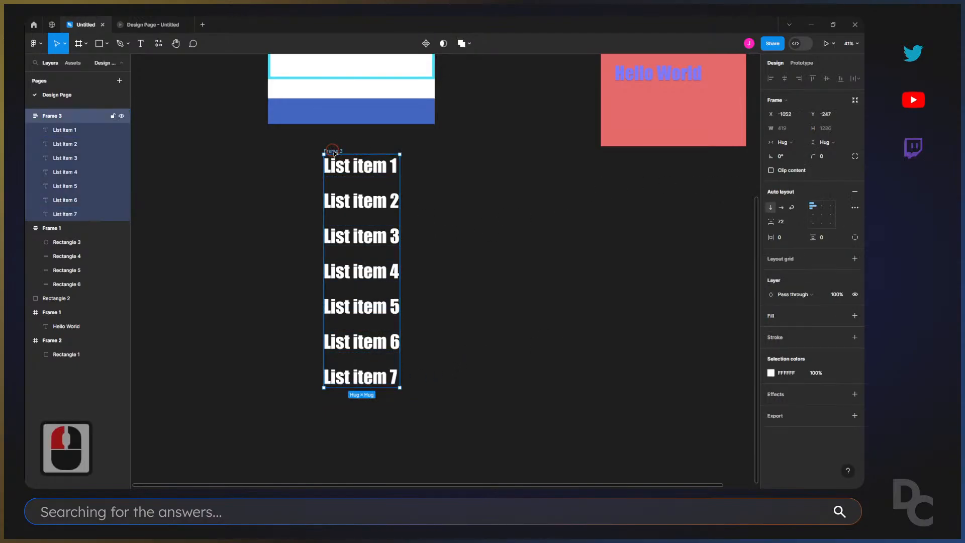
click(774, 208)
drag(770, 222, 737, 222)
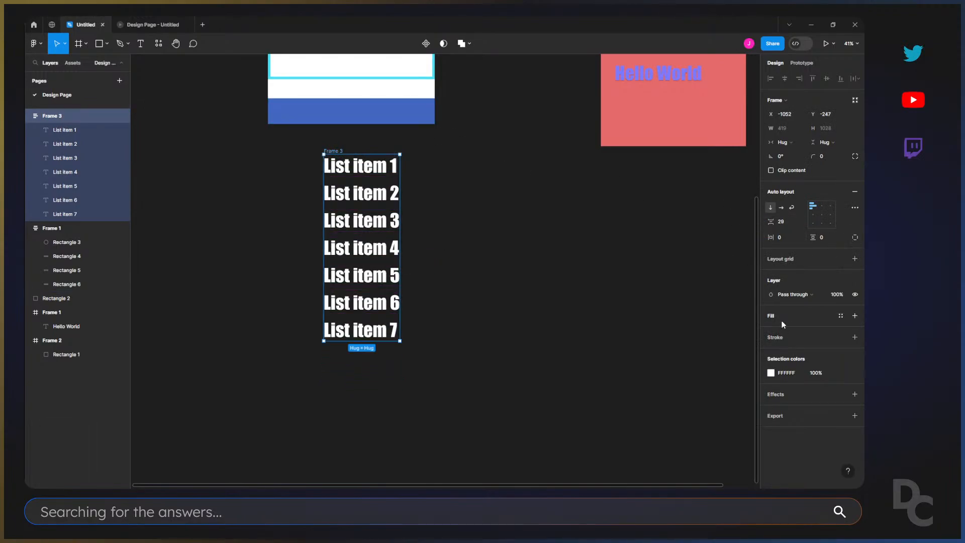
Add an FFFFFF fill to the list frame and set its opacity to 50%.
click(855, 316)
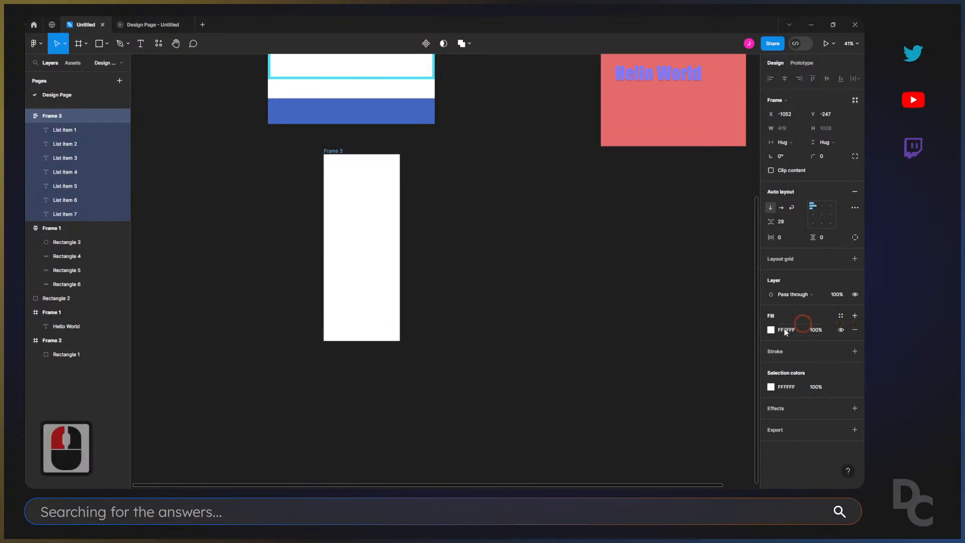
double_click(814, 330)
text(50)
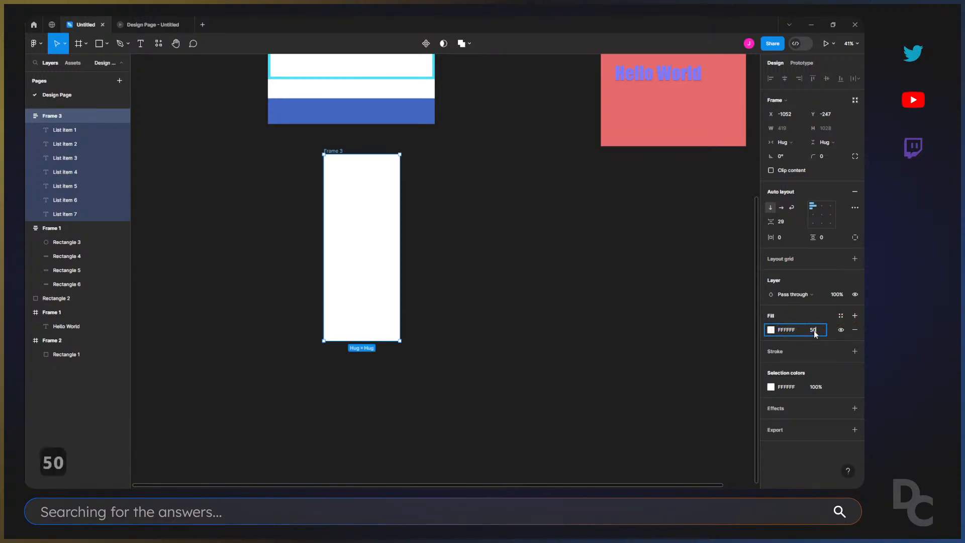
key(Return)
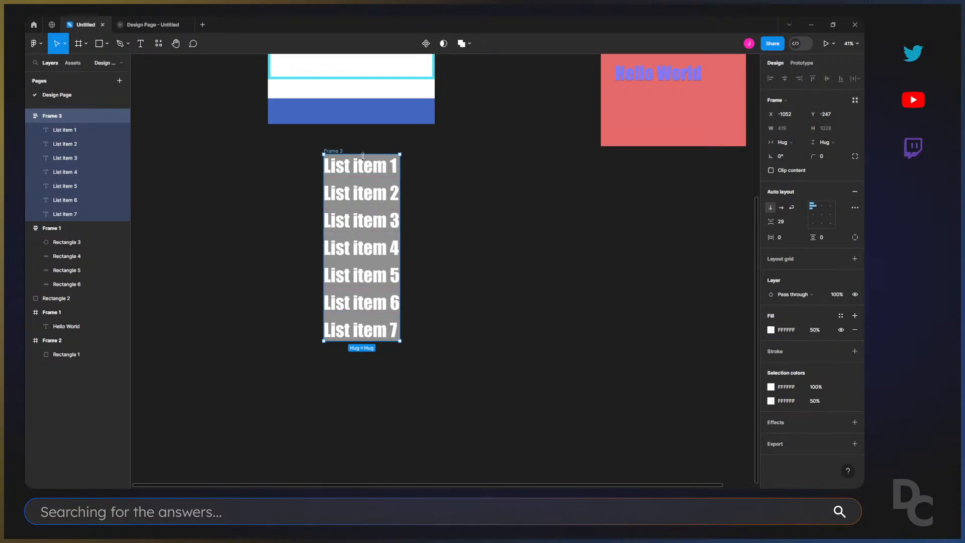
Draw a square of about 308 × 308 on the canvas just below the list frame.
click(487, 243)
key(r)
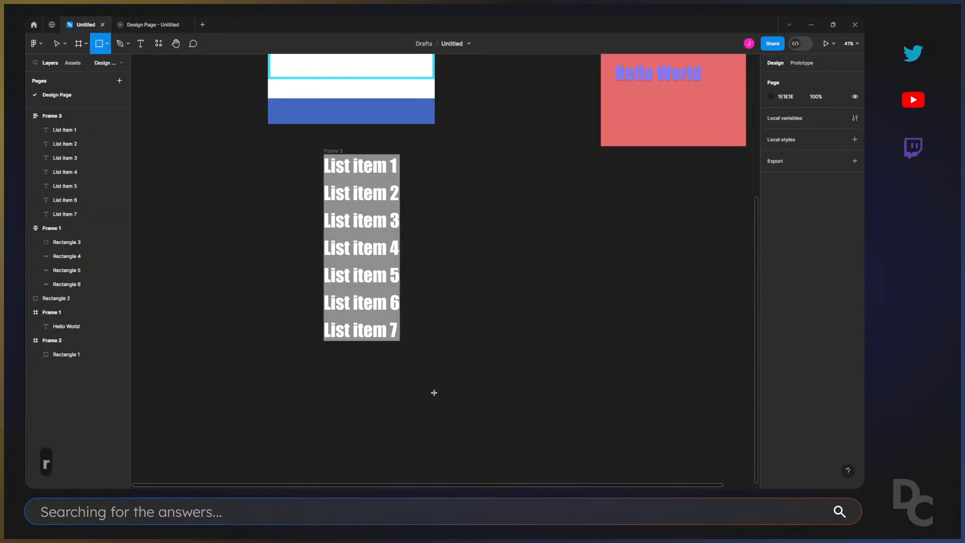
mouse_move(323, 357)
mouse_down()
mouse_move(380, 413)
mouse_move(363, 374)
mouse_move(362, 398)
mouse_up()
Set the list frame's vertical padding to 32 and deselect it.
click(342, 175)
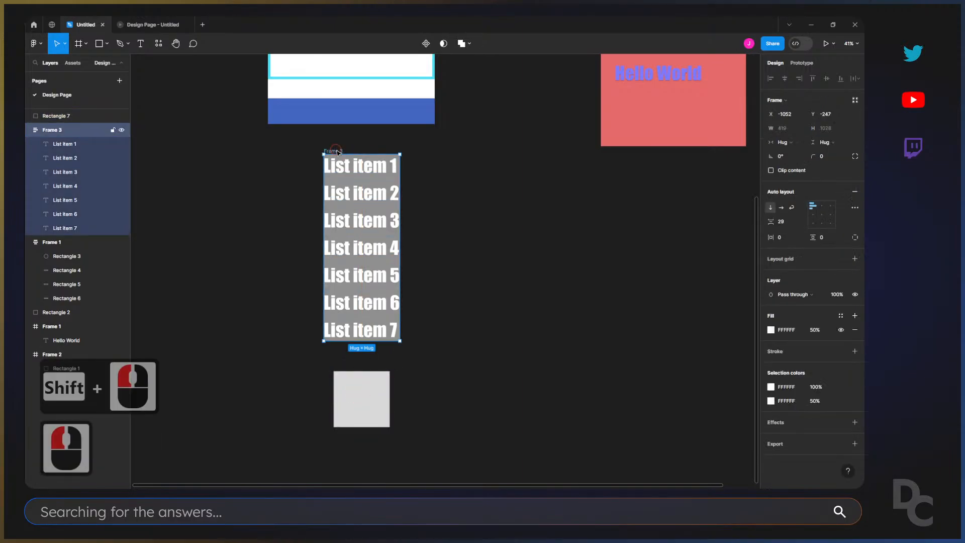
click(822, 237)
text(32)
key(Return)
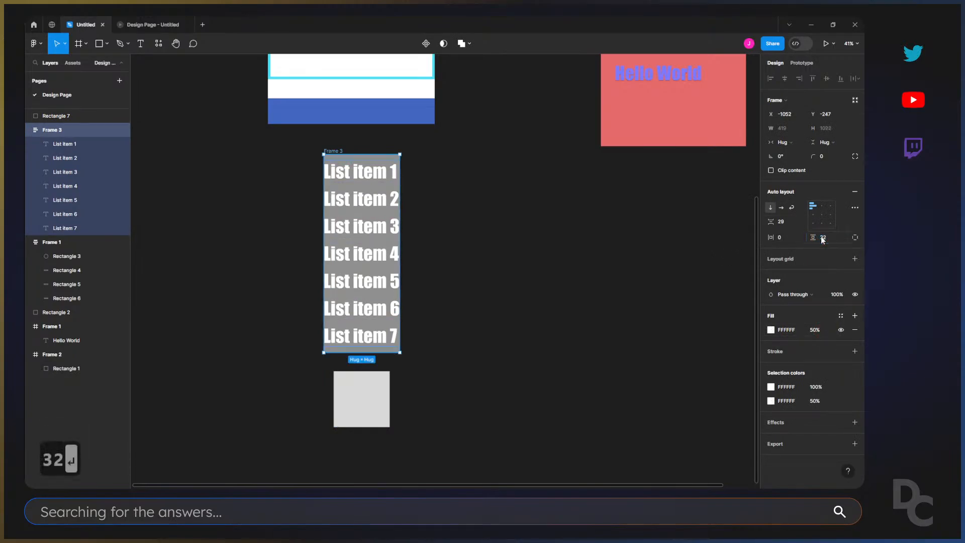
click(609, 285)
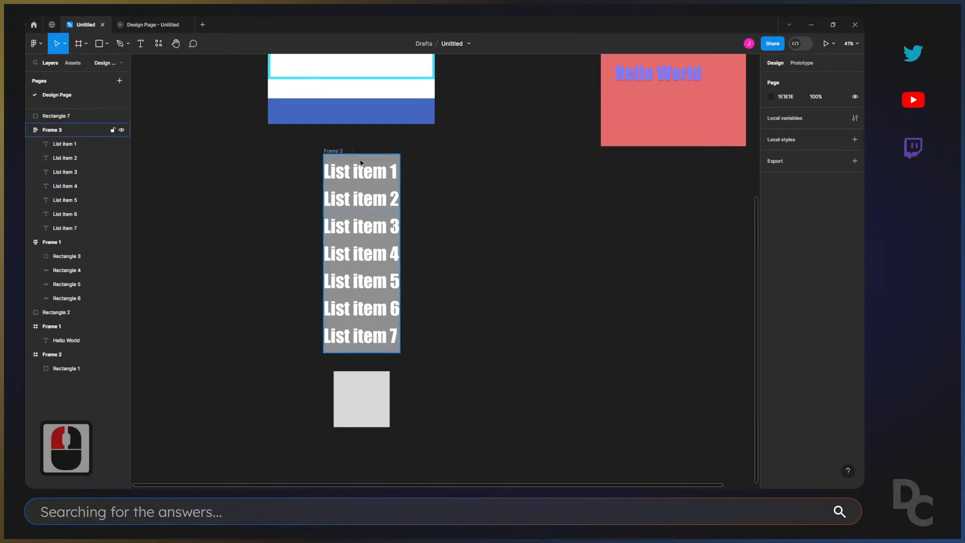
Move the grey square up flush against the list frame's bottom edge and select the List item 7 text.
drag(373, 410, 370, 391)
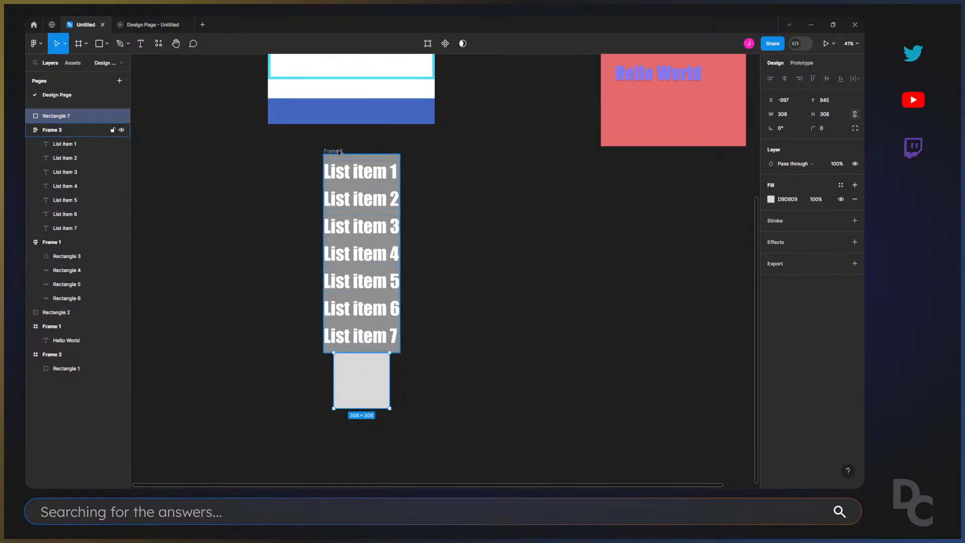
click(357, 346)
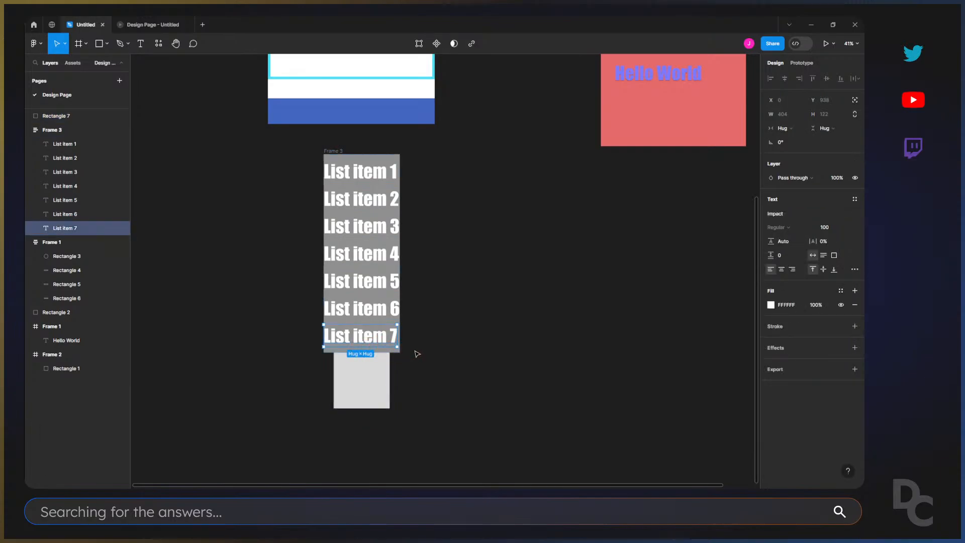
scroll(419, 351, up, 9)
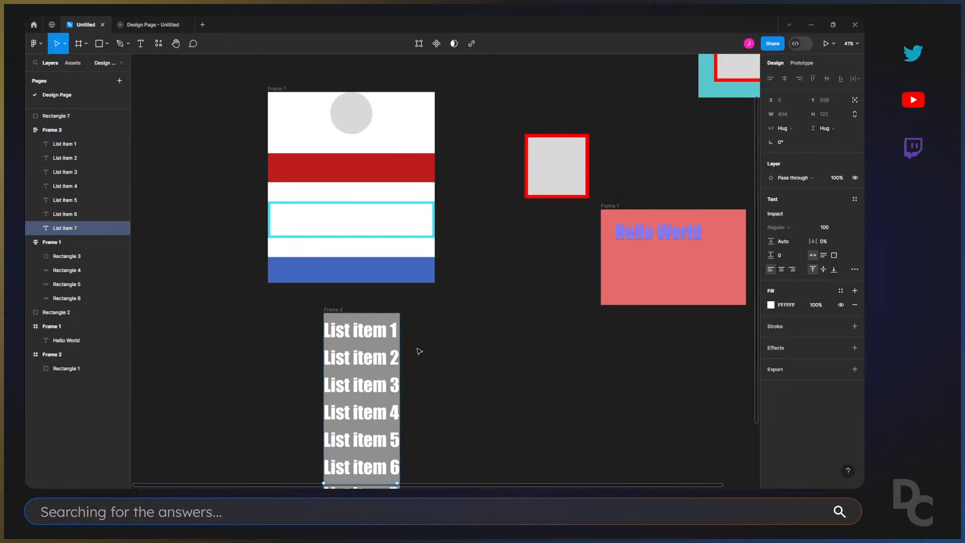
scroll(419, 351, down, 6)
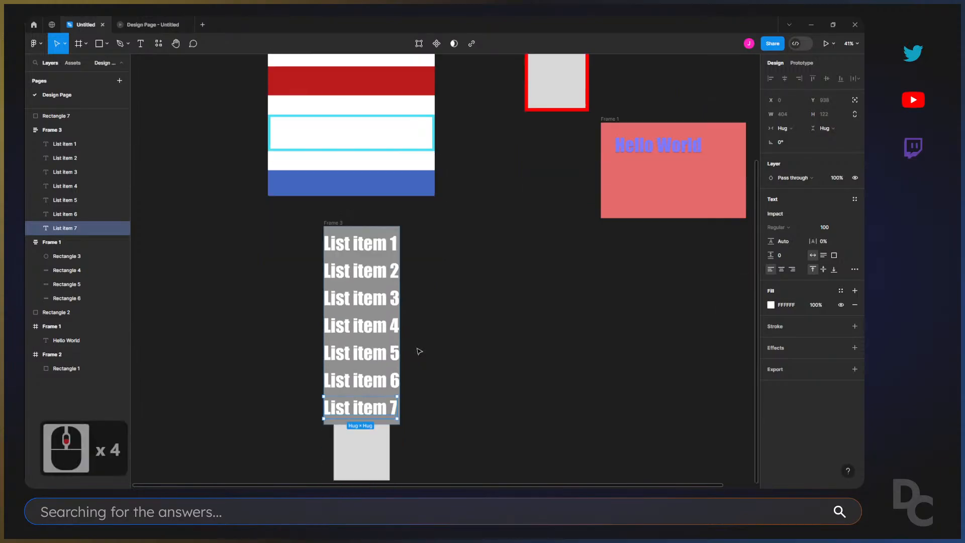
scroll(419, 351, up, 6)
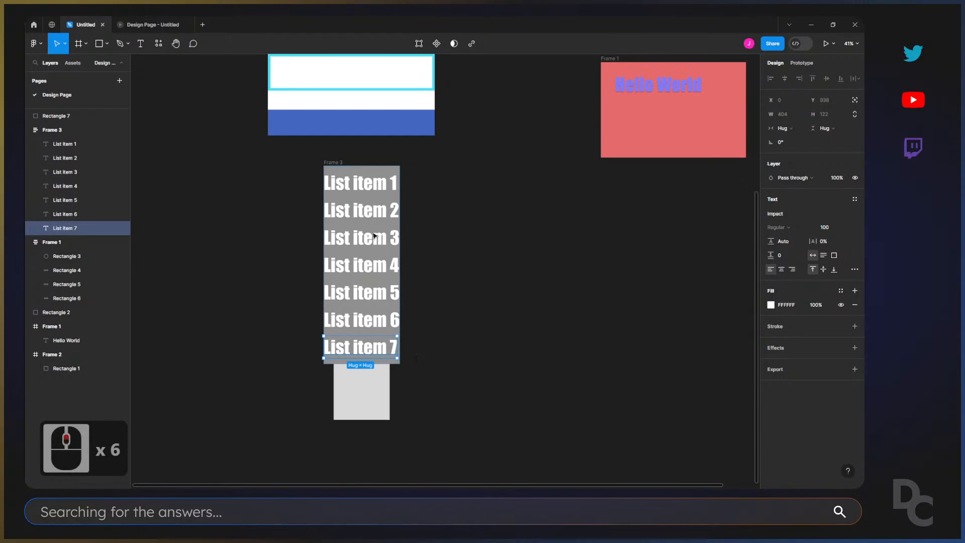
click(401, 241)
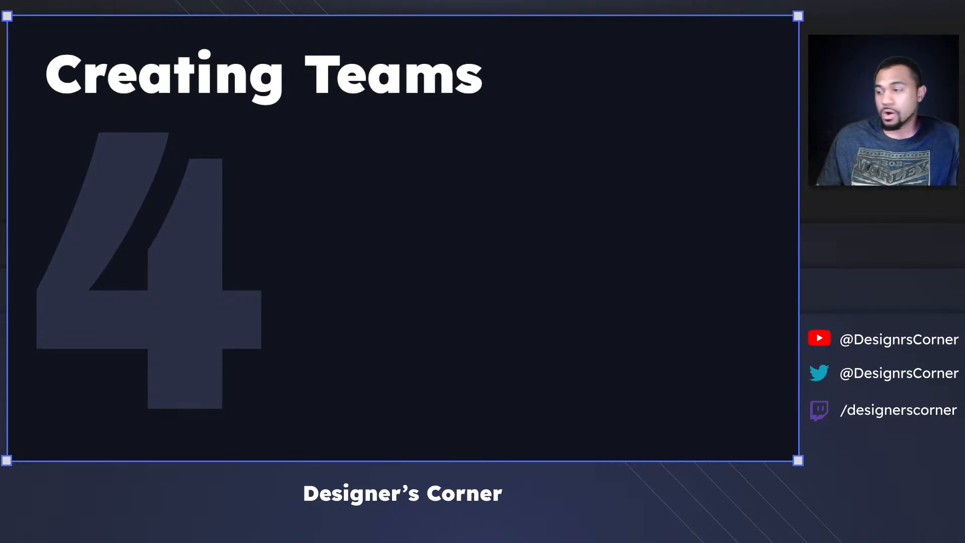
key(Right)
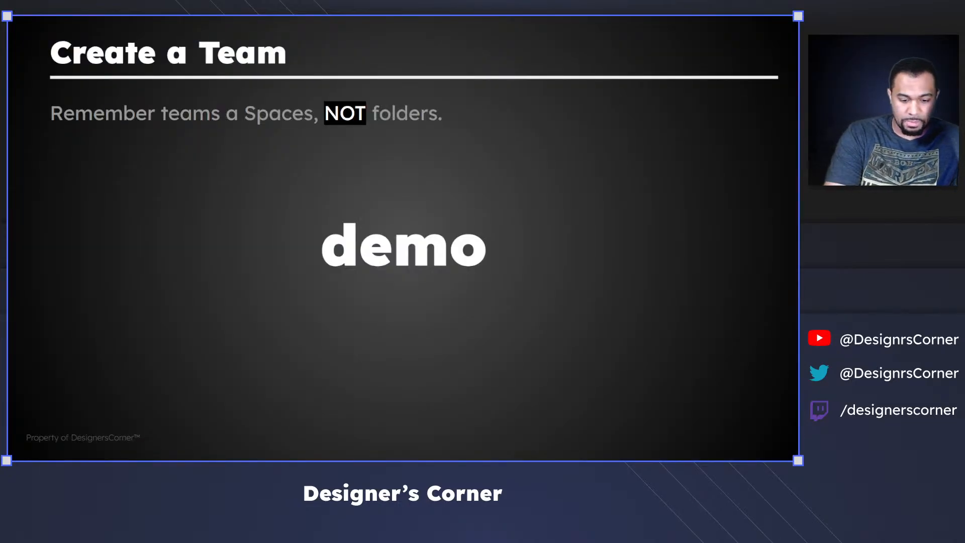
key(ctrl+alt+3)
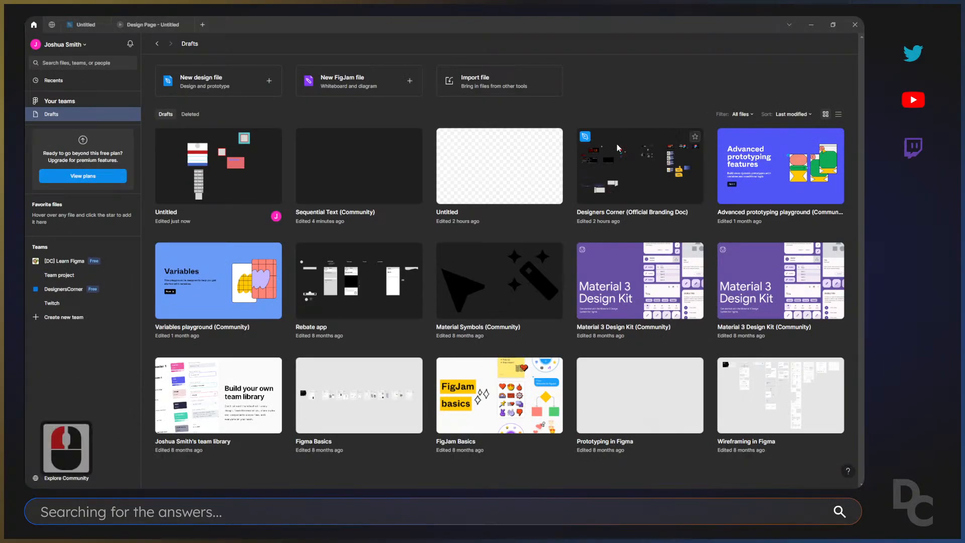
Create a new team named Designer Corner Demo.
click(41, 319)
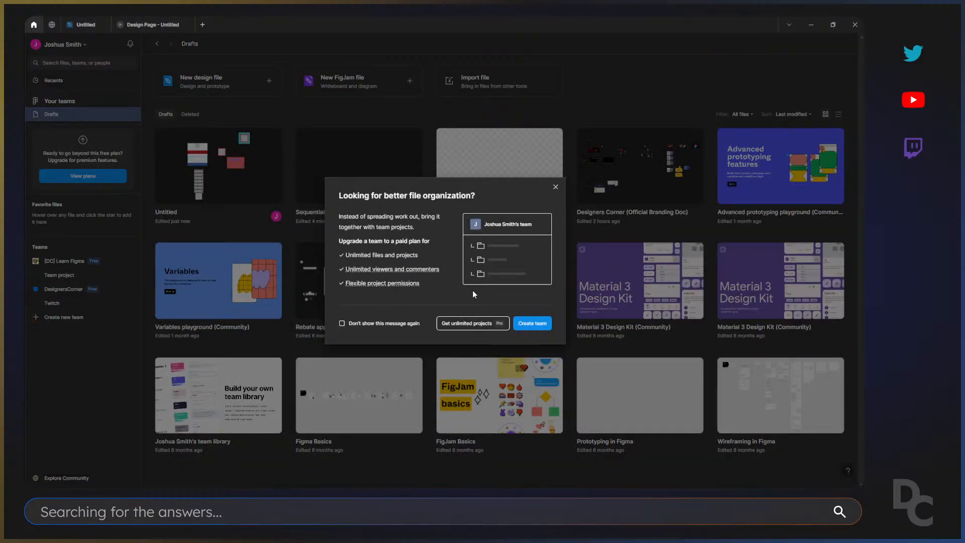
click(529, 323)
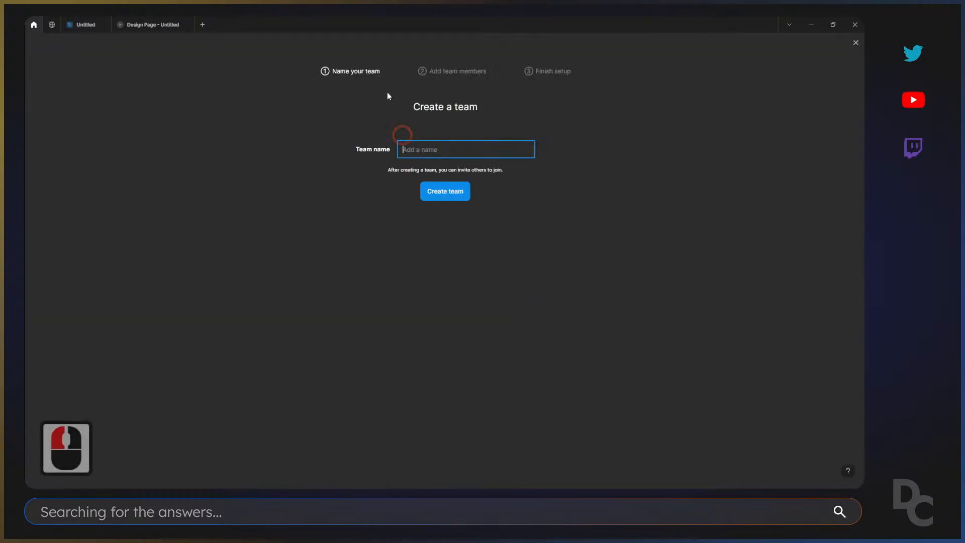
click(428, 150)
click(428, 150)
text(Des)
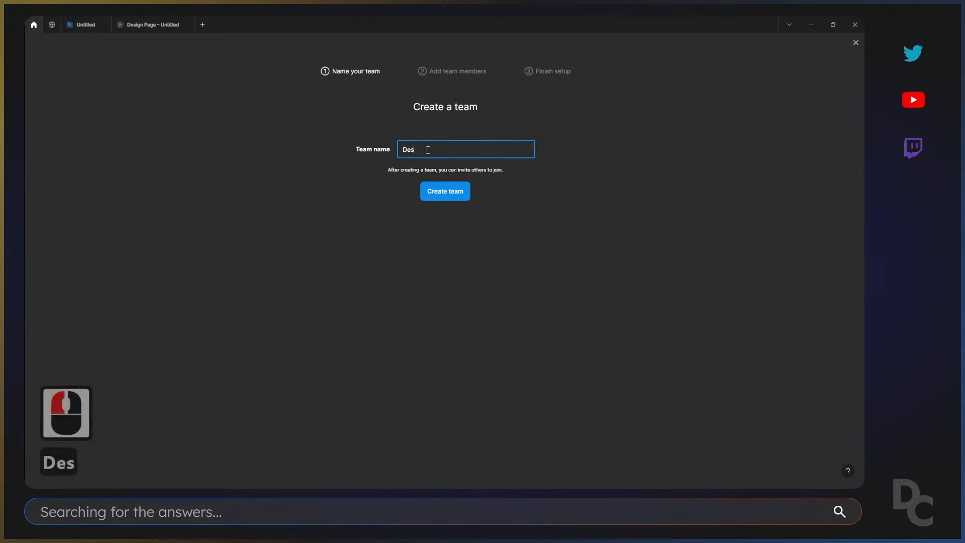
text(igner)
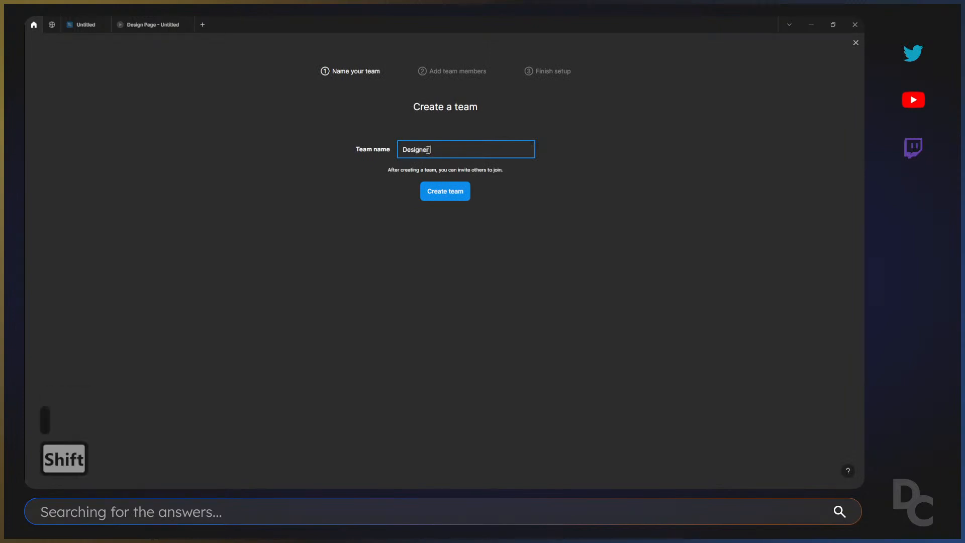
text( Corner)
key(BackSpace)
text(er Demo)
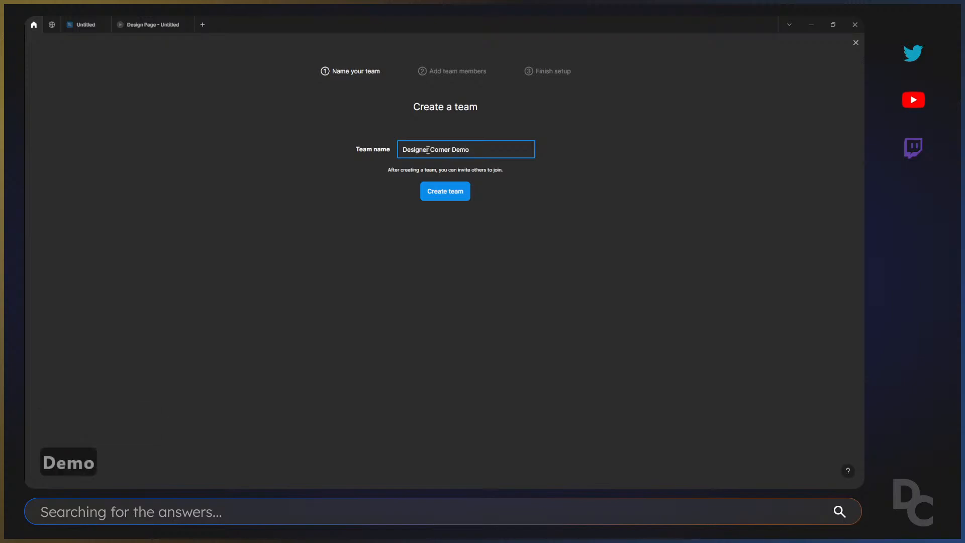
click(438, 192)
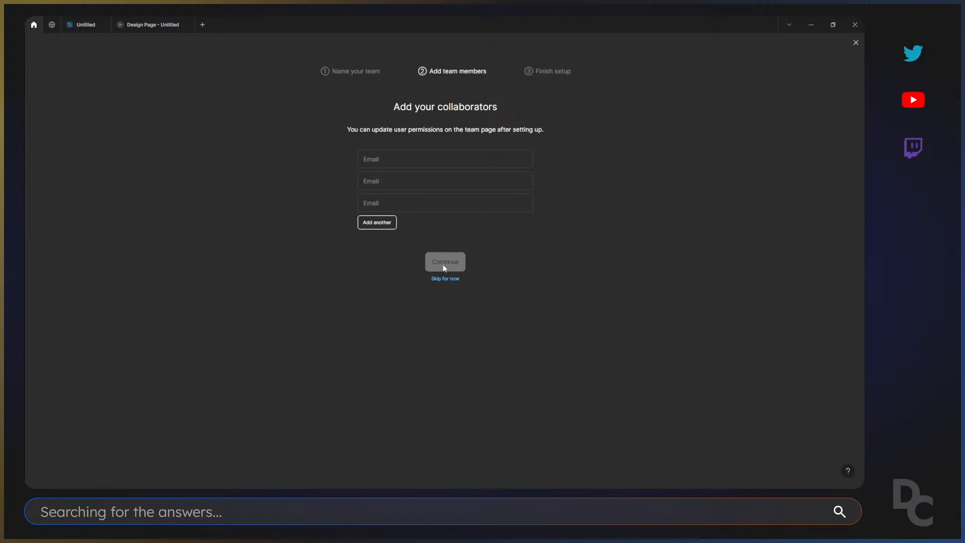
Skip adding collaborators and choose the free Starter plan for the new team.
click(446, 279)
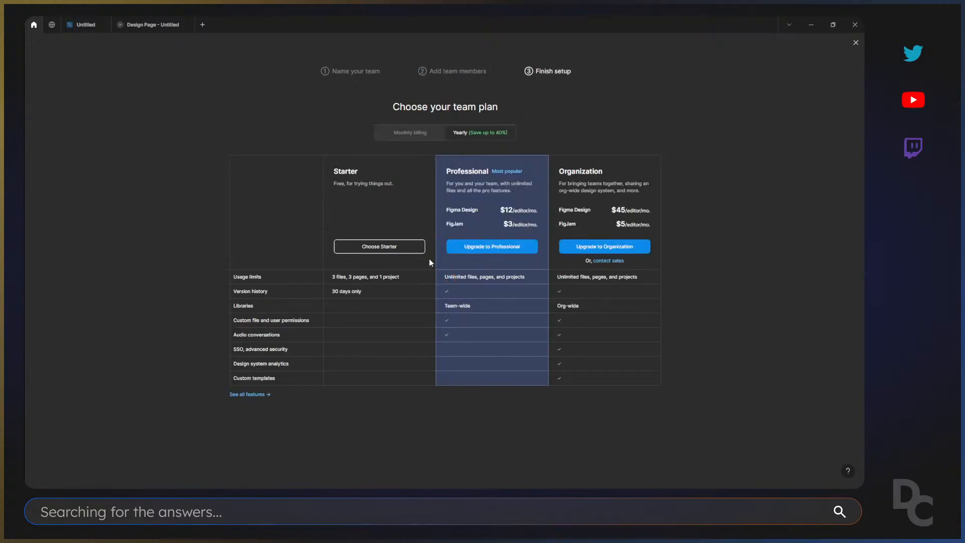
click(369, 246)
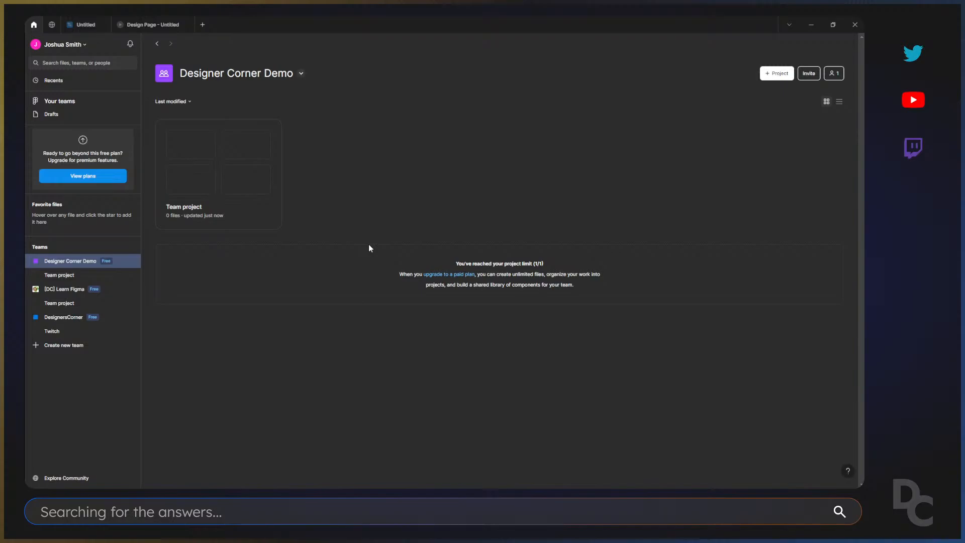
click(379, 211)
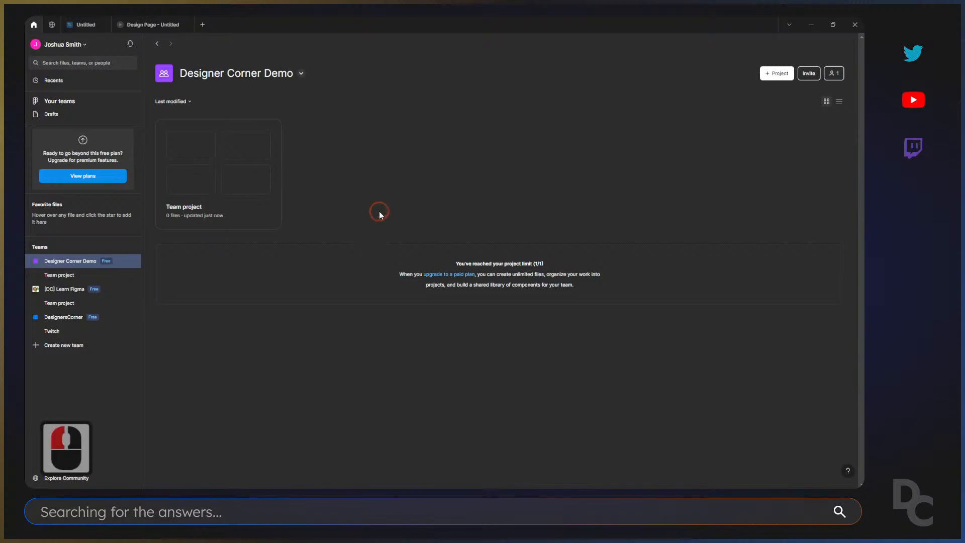
key(ctrl+1)
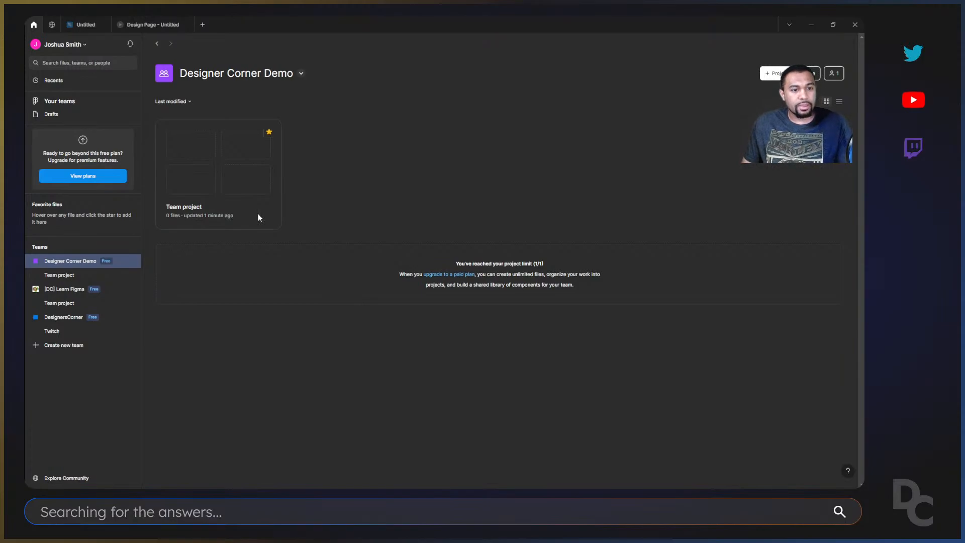
Look through the Designer Corner Demo team page and open its Team project.
mouse_move(207, 177)
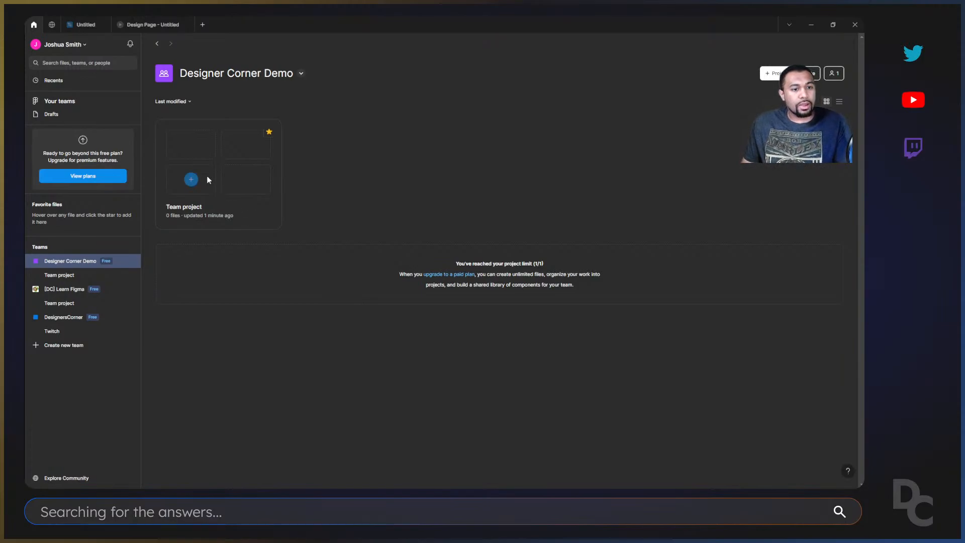
click(52, 262)
click(32, 259)
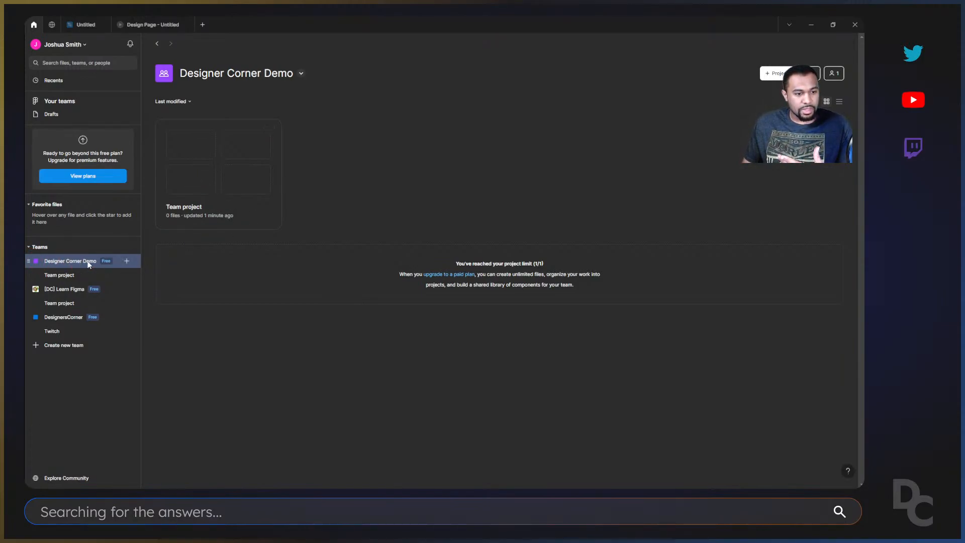
click(63, 276)
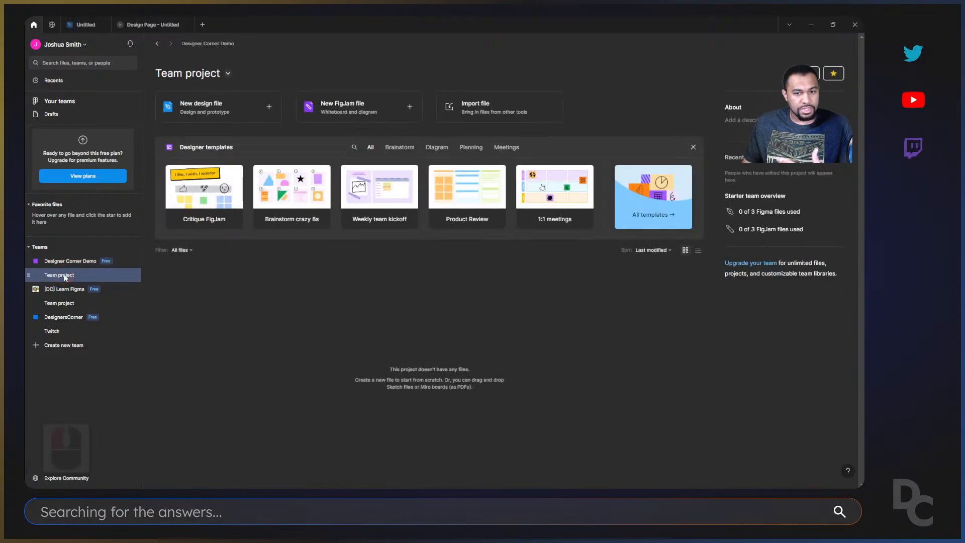
click(65, 261)
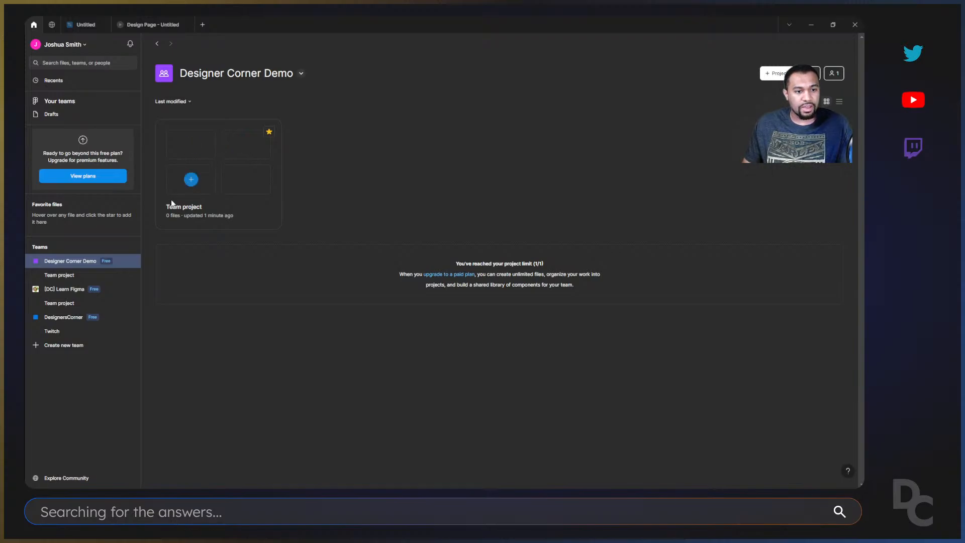
click(239, 208)
double_click(246, 212)
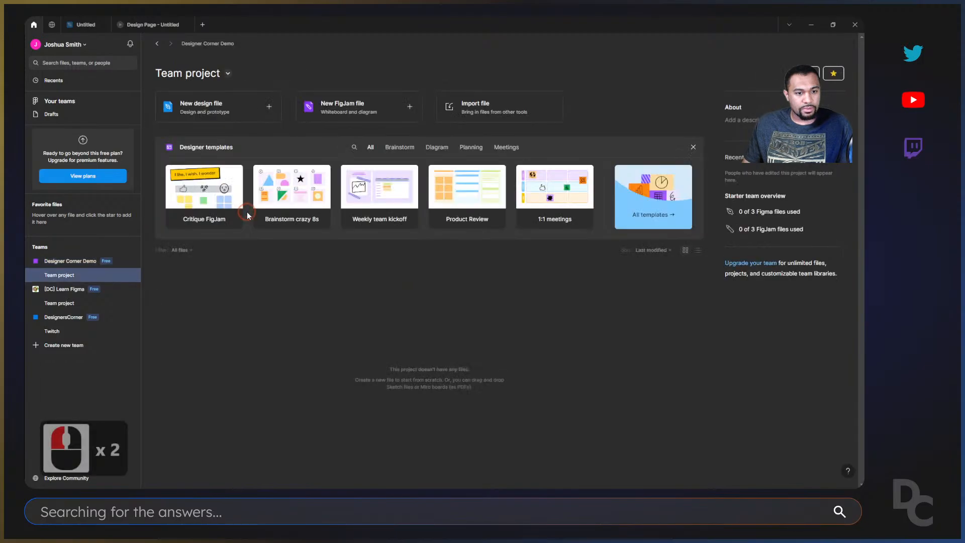
Review the Team project's management options, then remove the project from favorites and add it back.
click(228, 74)
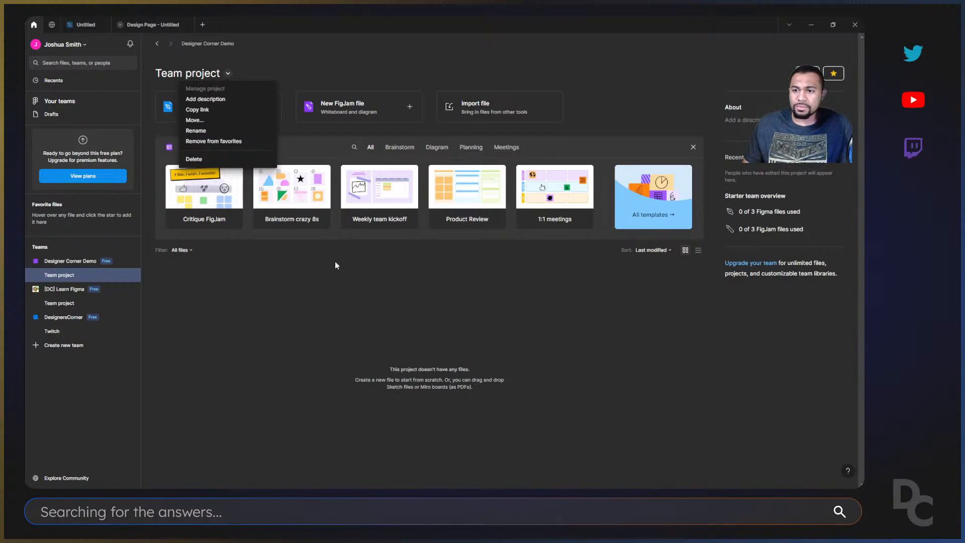
double_click(833, 74)
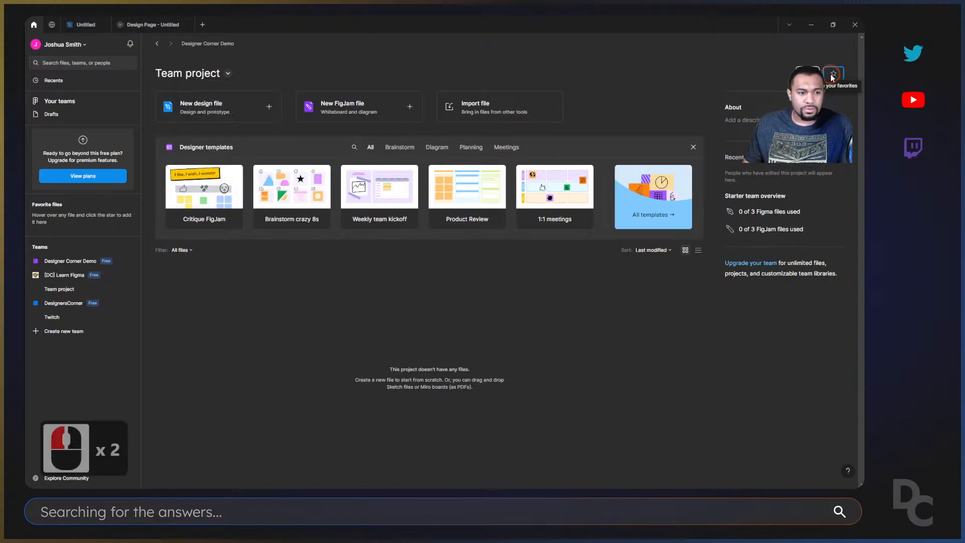
click(833, 75)
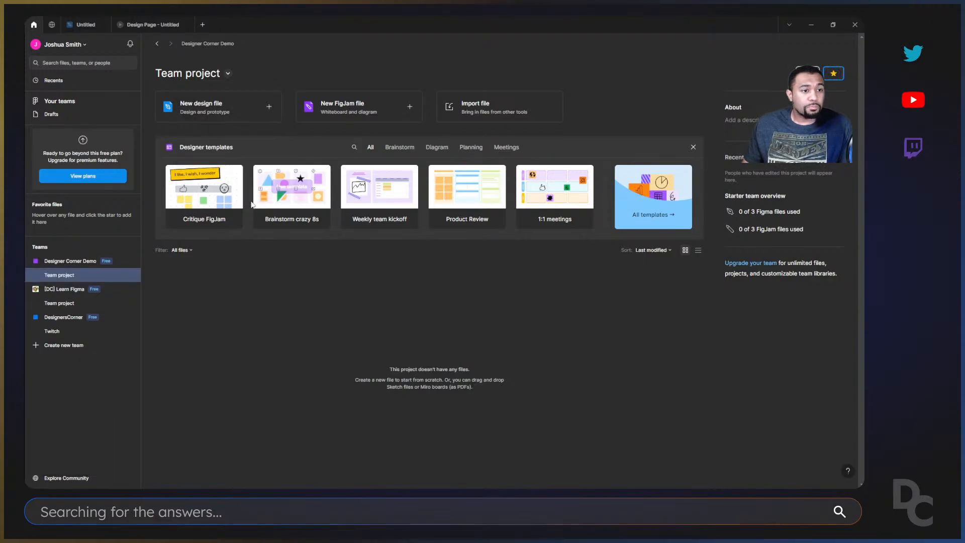
Set the Designer Corner Demo team's icon to Figma_Team-Icon.png from the DesignersCorner Twitter folder and save the image.
click(63, 262)
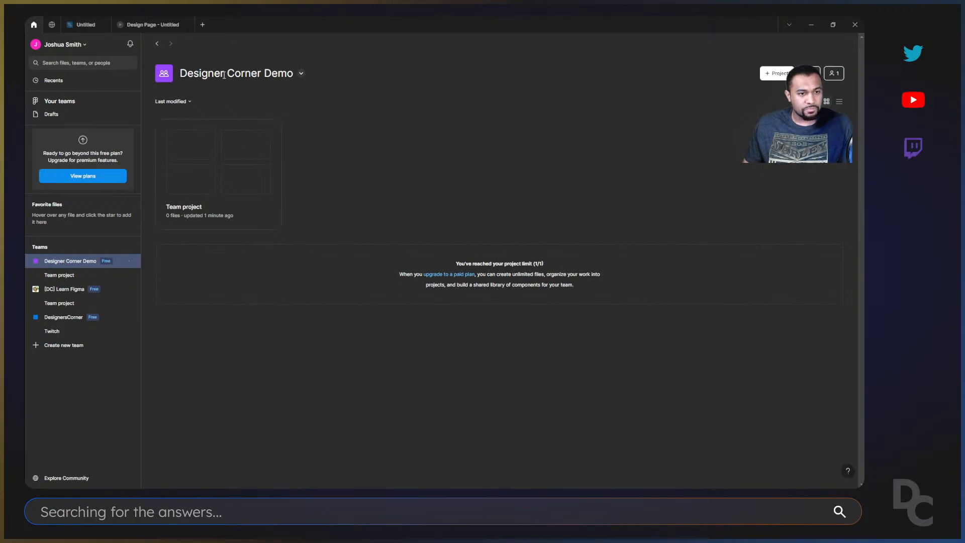
click(164, 74)
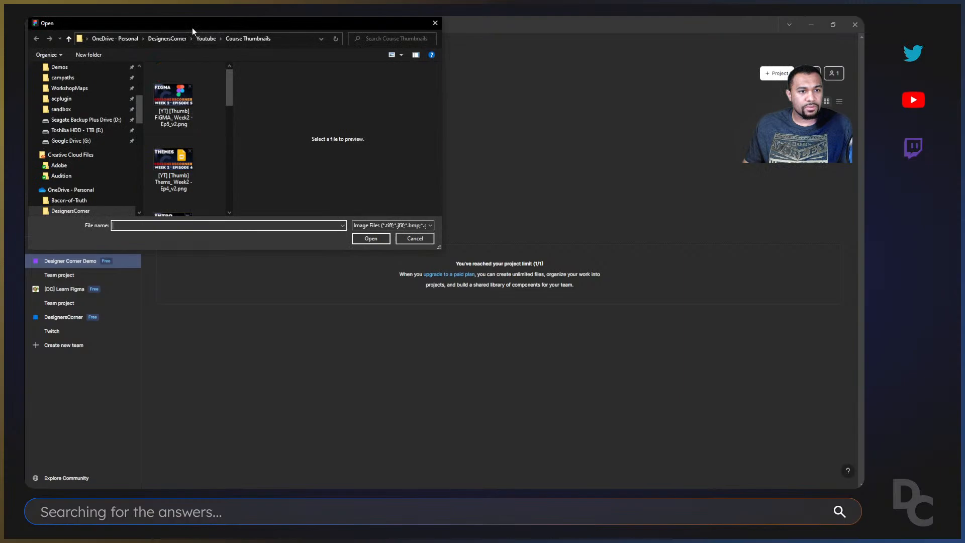
click(166, 38)
scroll(189, 126, down, 10)
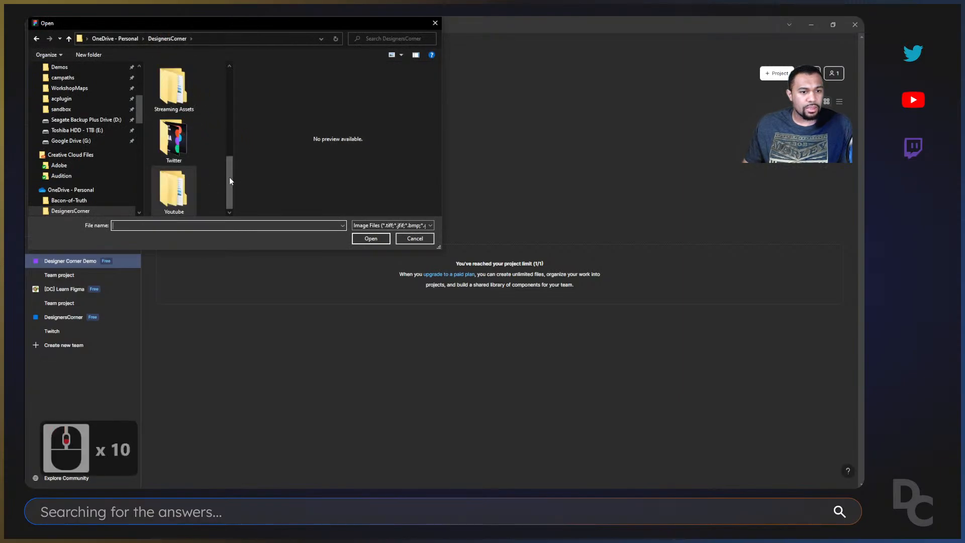
mouse_move(230, 181)
mouse_down()
mouse_move(230, 103)
mouse_move(236, 179)
mouse_move(230, 139)
mouse_move(228, 170)
mouse_up()
click(174, 160)
double_click(173, 161)
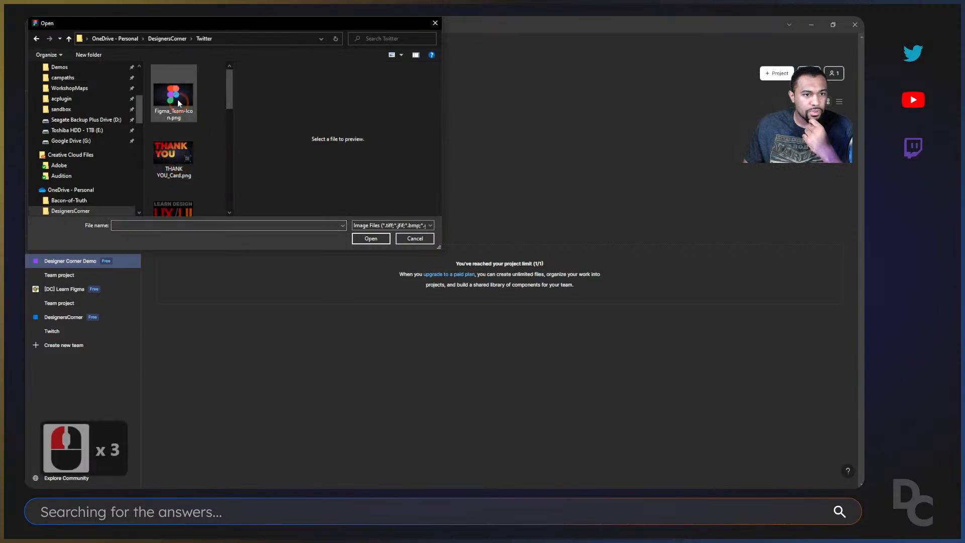
double_click(179, 103)
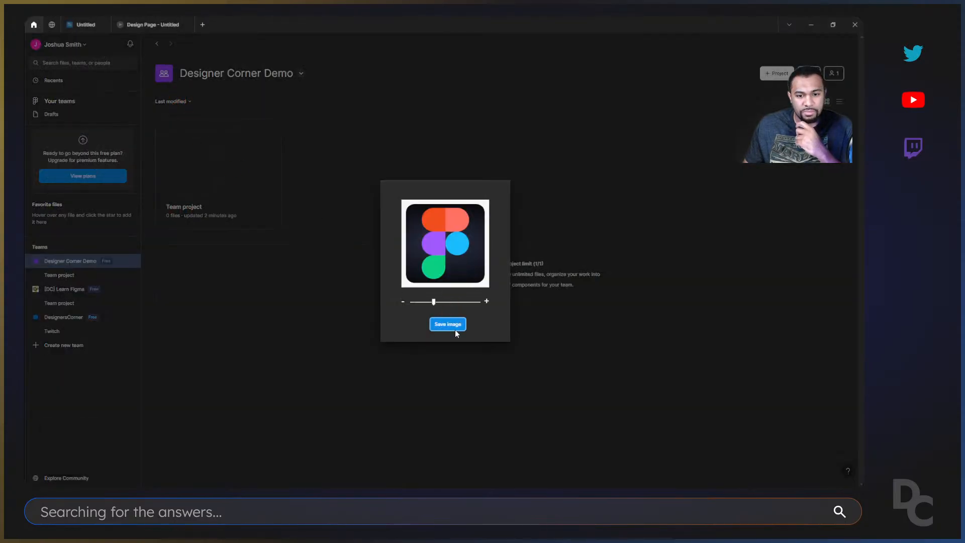
click(449, 325)
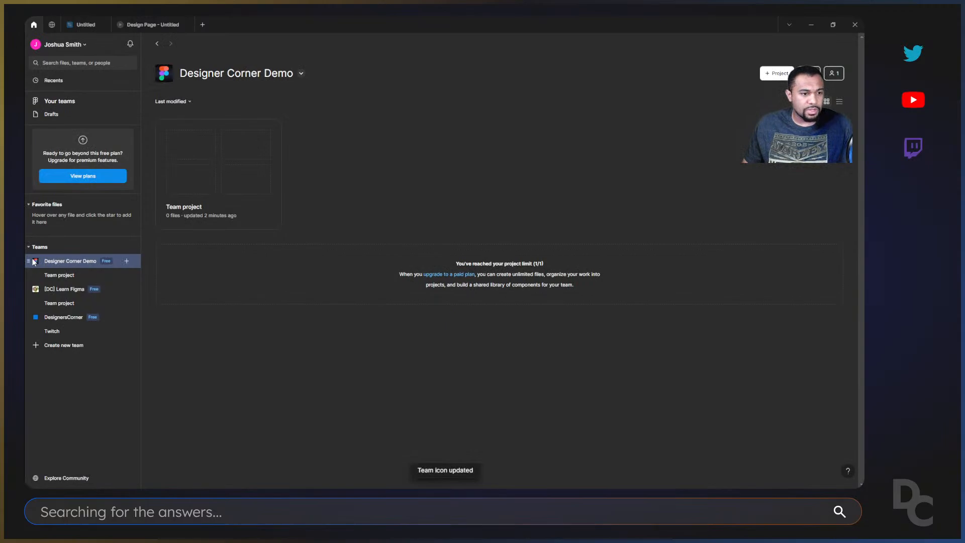
Review the icon file picker and the management options of the Designer Corner Demo team without changing anything.
click(164, 75)
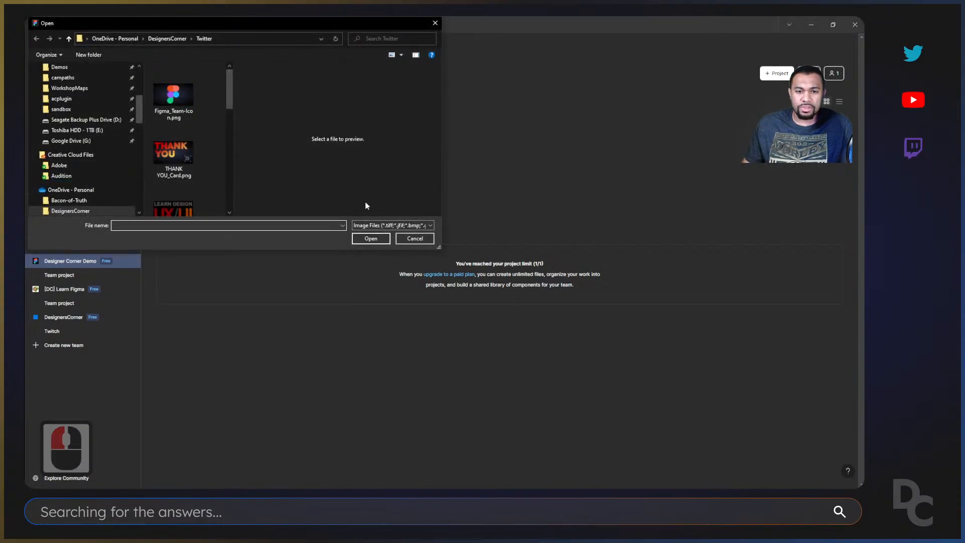
click(413, 240)
right_click(35, 262)
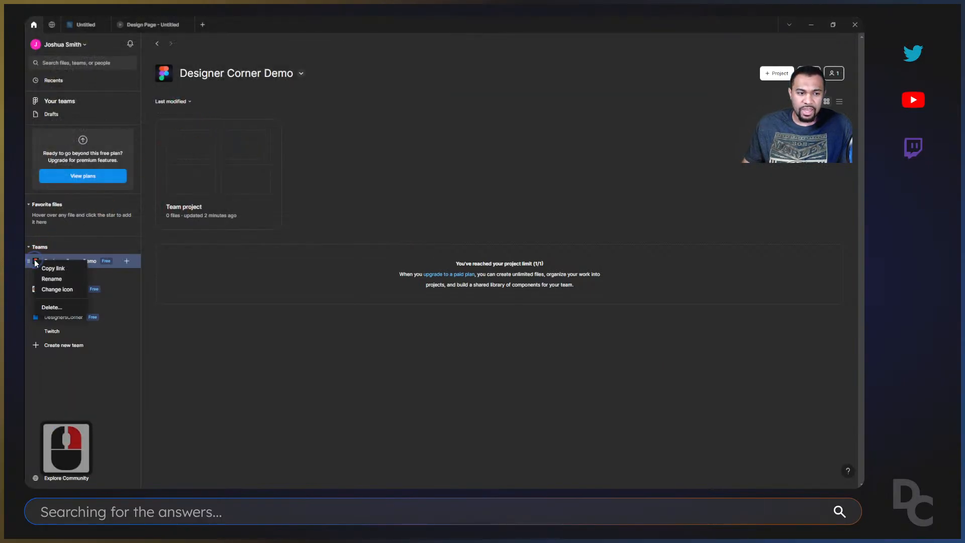
click(371, 185)
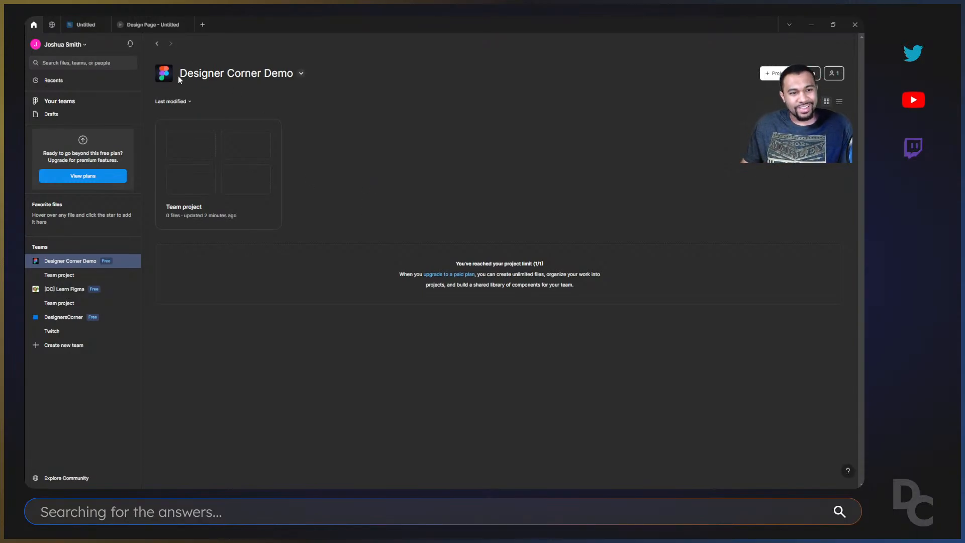
click(301, 73)
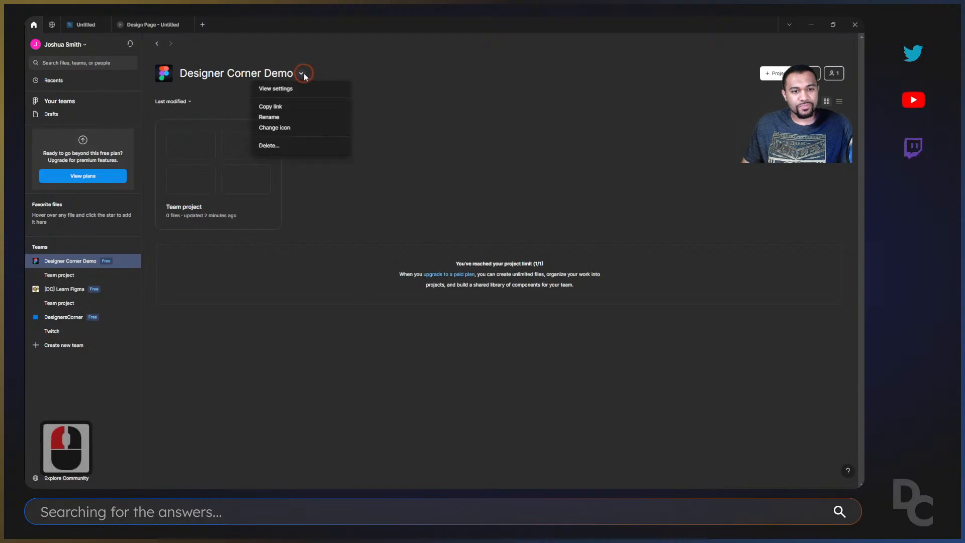
click(260, 207)
double_click(273, 217)
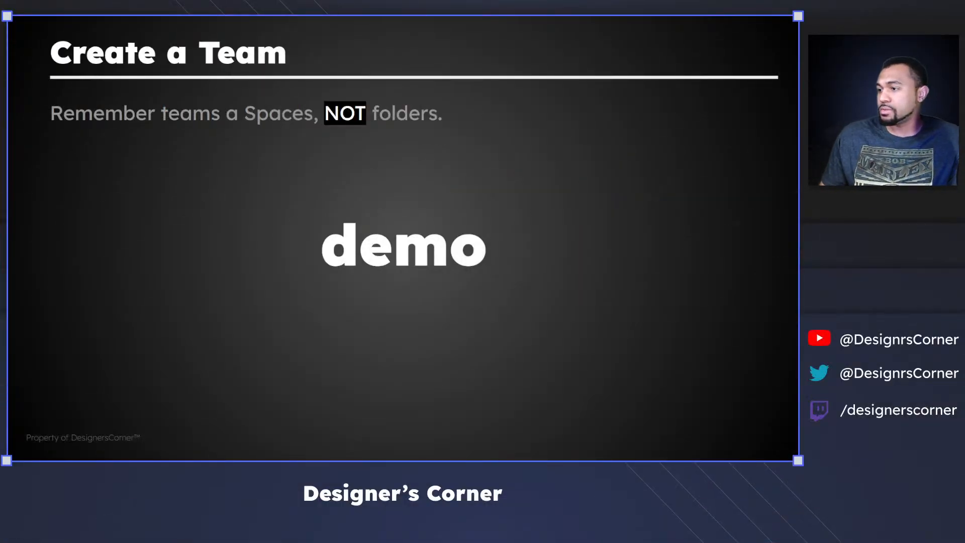
key(Right)
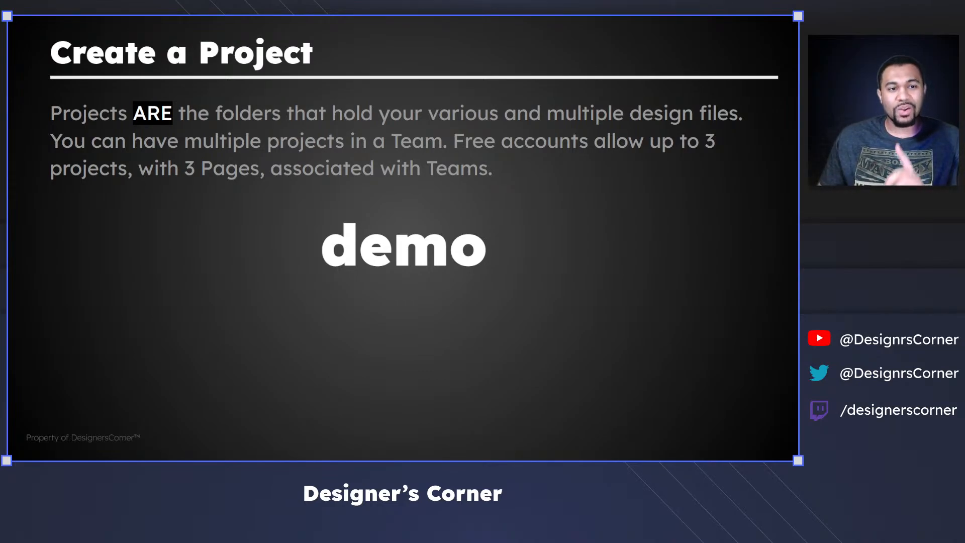
key(Right)
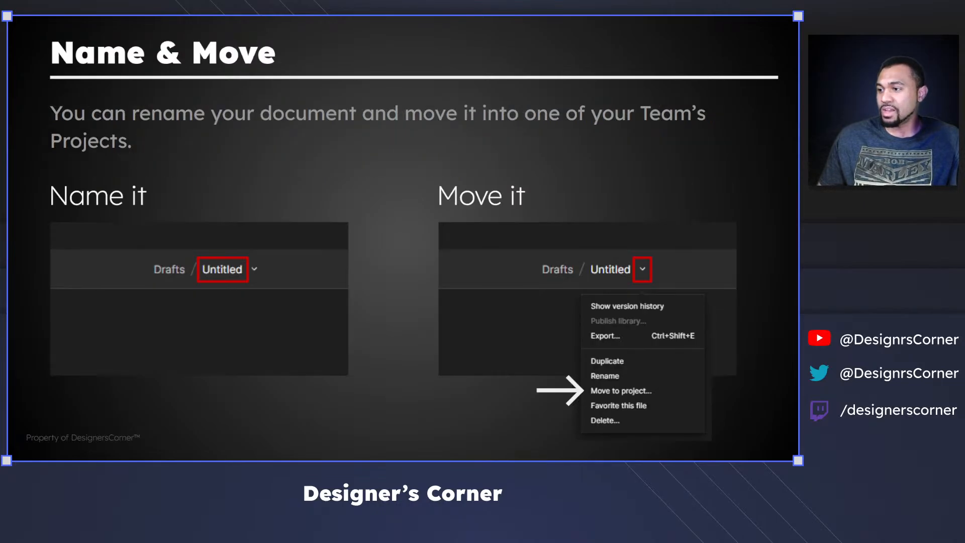